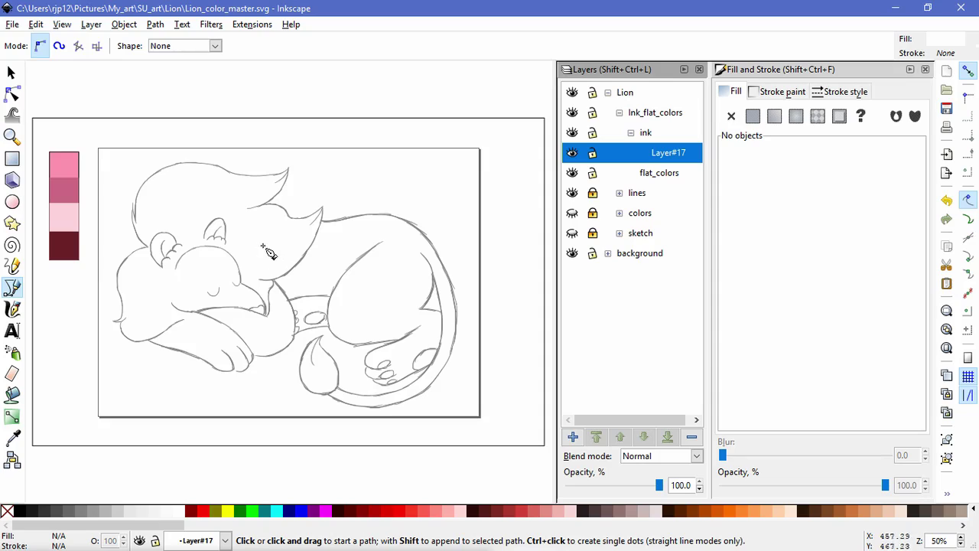
On Layer#17, trace the outer outline of the lion's right ear with a curved Bezier path.
scroll(264, 252, up, 3)
scroll(267, 376, up, 2)
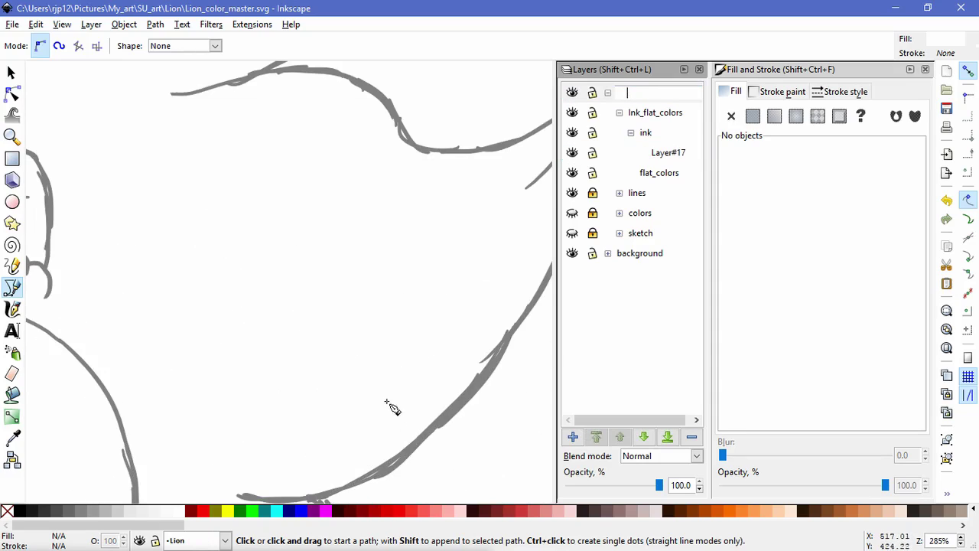
key(Escape)
click(653, 155)
click(19, 67)
key(space)
drag(224, 260, 607, 340)
click(12, 288)
click(310, 344)
drag(399, 233, 462, 242)
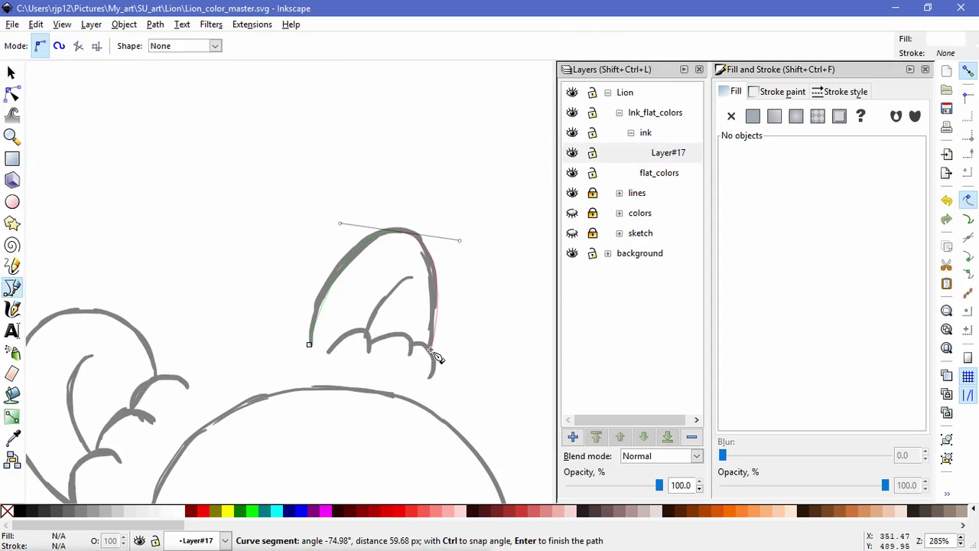
double_click(429, 349)
Remove the fill from the right ear's outline and give it a flat black stroke.
click(731, 117)
click(735, 92)
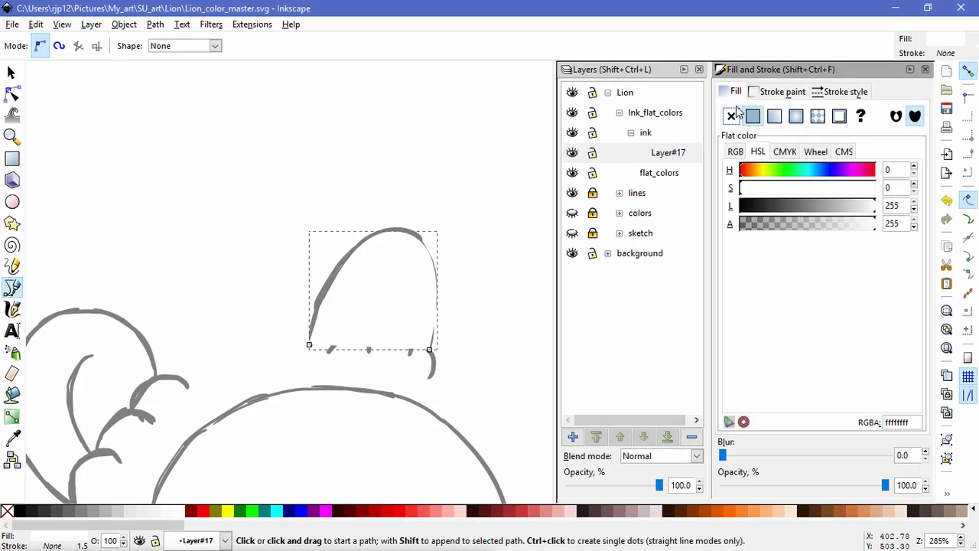
click(739, 115)
click(765, 92)
click(754, 117)
click(738, 89)
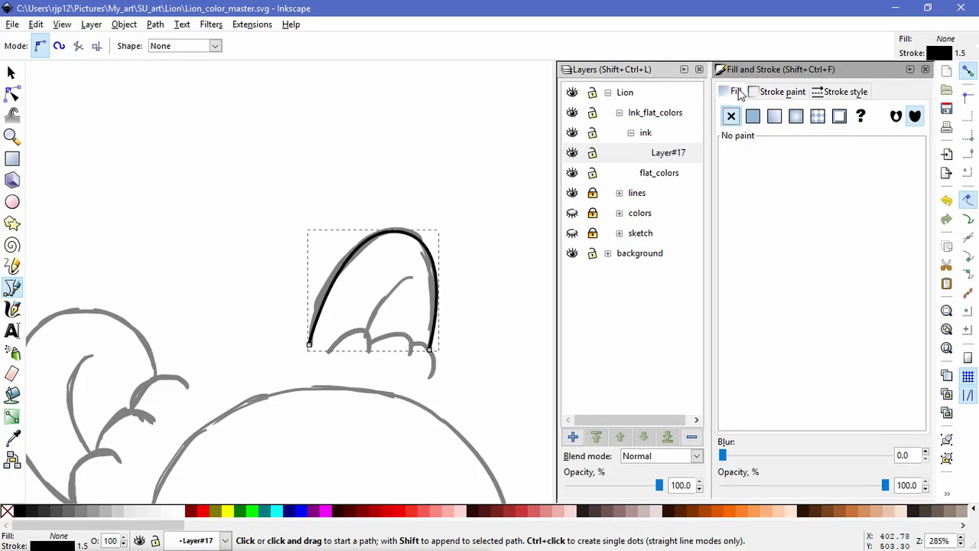
Trace the curved inner fold line of the right ear with a Bezier path.
click(366, 332)
drag(413, 277, 440, 285)
key(Return)
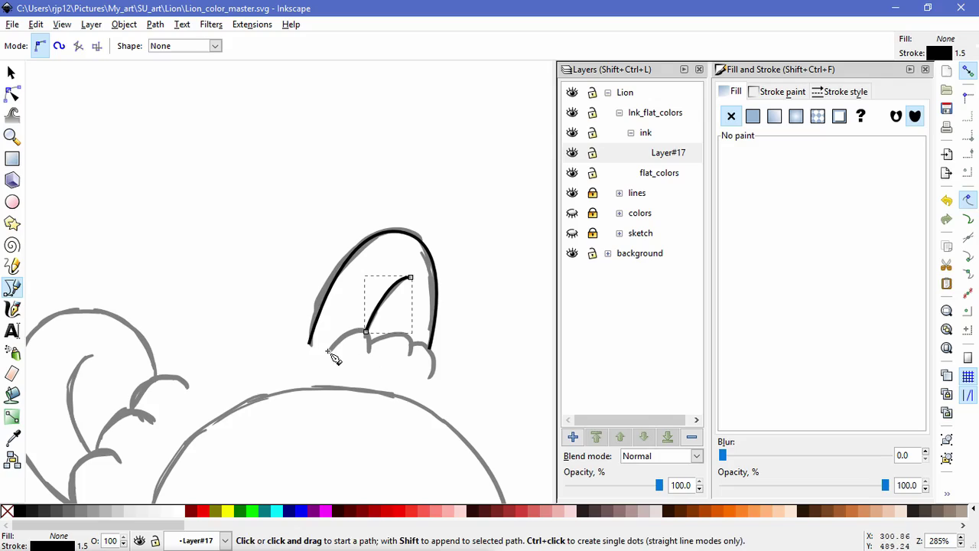
Trace the three small fur tufts along the base of the right ear as separate curved paths.
click(328, 351)
mouse_move(367, 337)
mouse_down()
mouse_move(372, 356)
mouse_move(415, 354)
mouse_move(437, 385)
mouse_up()
right_click(372, 350)
click(370, 349)
right_click(417, 355)
click(414, 346)
right_click(436, 387)
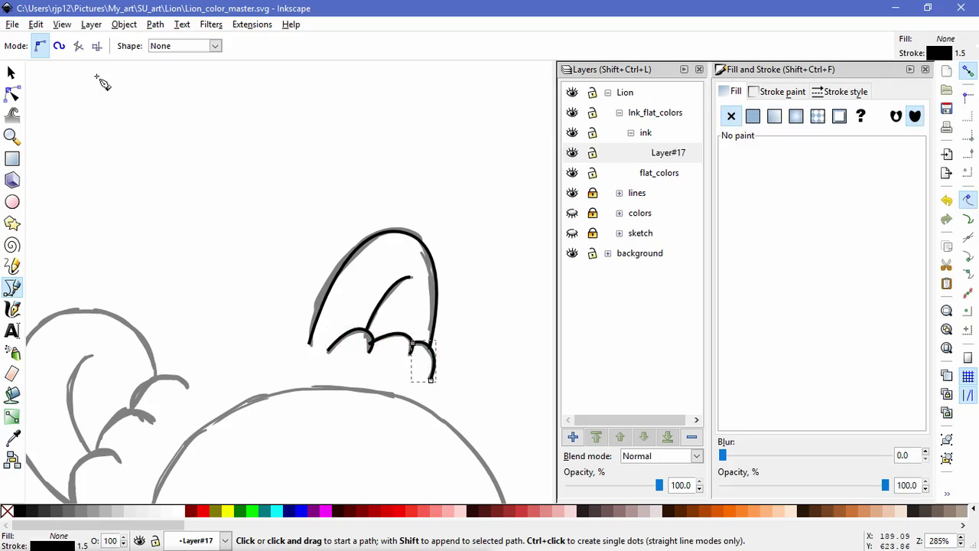
Adjust the nodes of the right ear's first fur tuft and inner fold line to follow the sketch.
key(n)
click(372, 336)
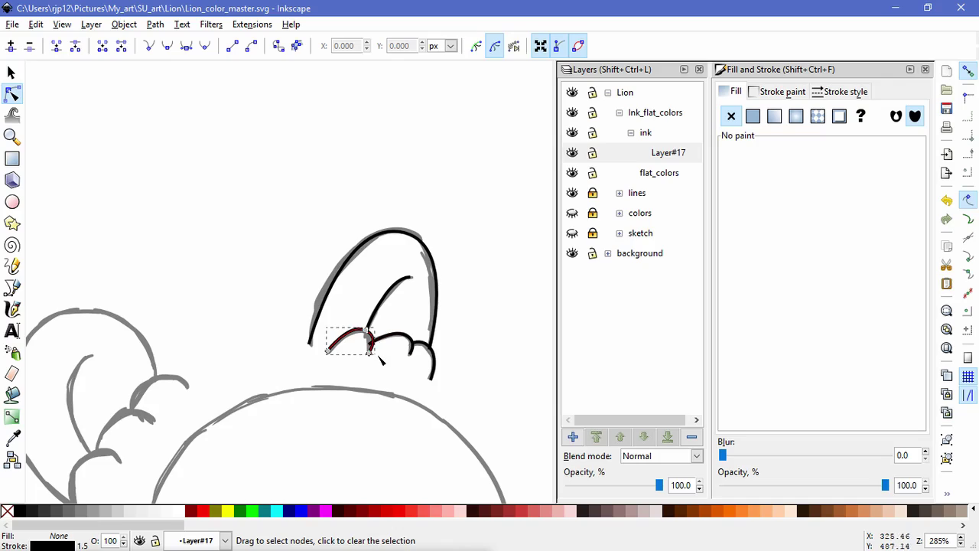
click(366, 331)
drag(381, 338, 366, 337)
click(382, 319)
click(369, 329)
click(399, 380)
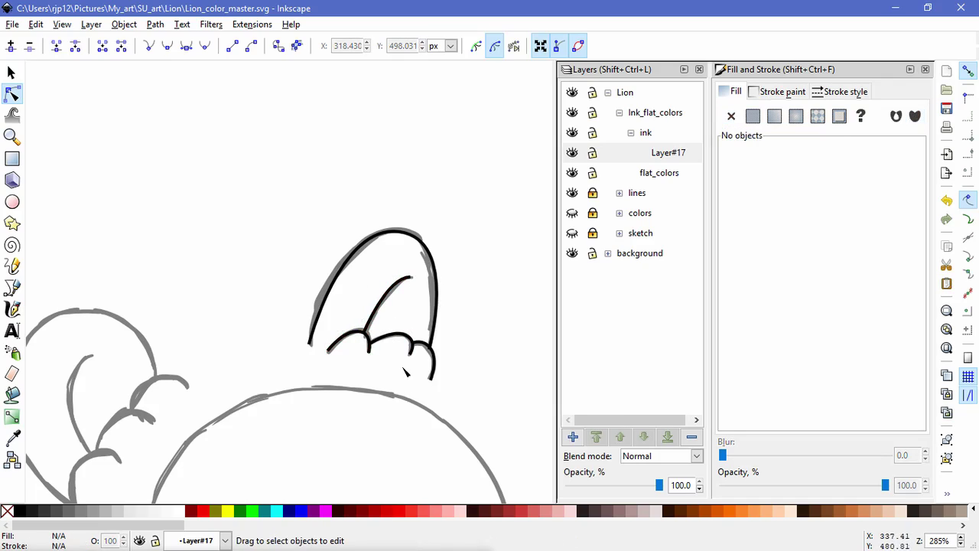
Trace the outer outline of the lion's left ear with a curved Bezier path.
drag(129, 412, 266, 333)
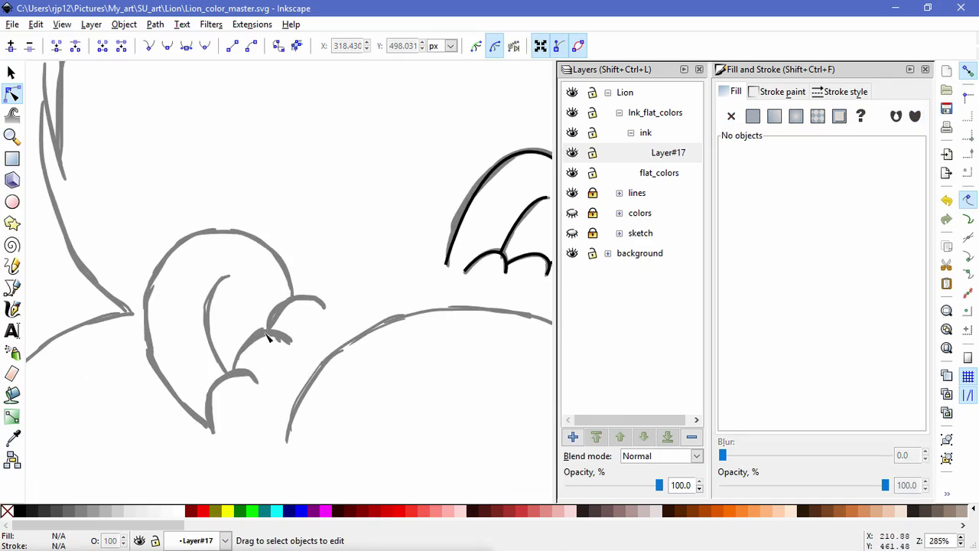
click(13, 287)
click(211, 426)
drag(146, 286, 163, 212)
drag(292, 296, 302, 310)
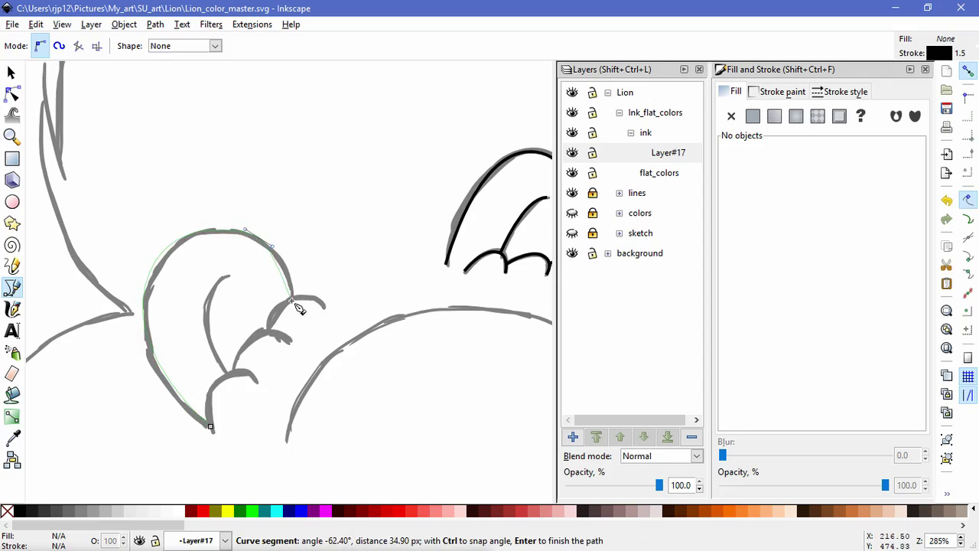
key(Return)
Adjust the nodes and handles of the left ear's outline so the curve follows the sketch.
key(n)
click(259, 239)
drag(273, 249, 295, 260)
drag(244, 230, 242, 227)
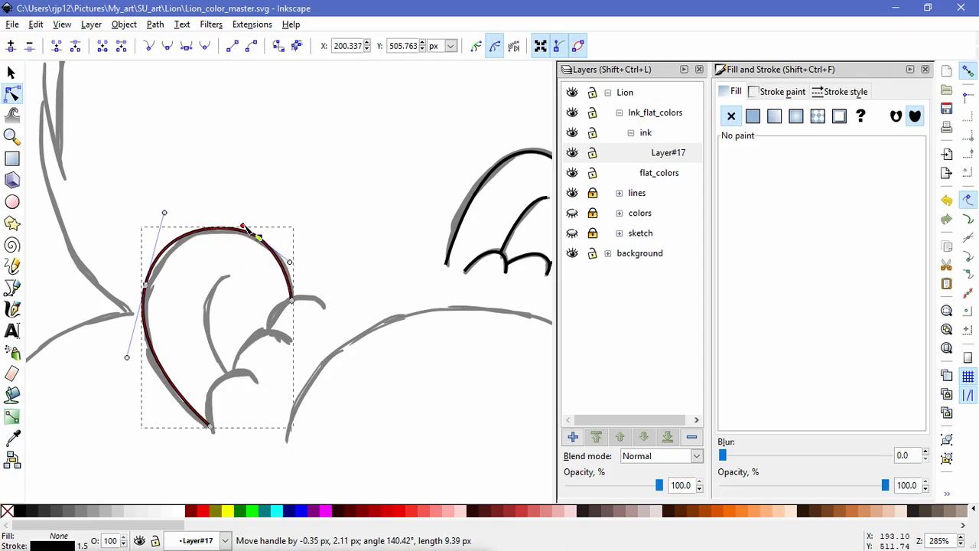
drag(291, 262, 297, 264)
drag(148, 287, 148, 303)
key(ctrl+z)
drag(165, 228, 160, 220)
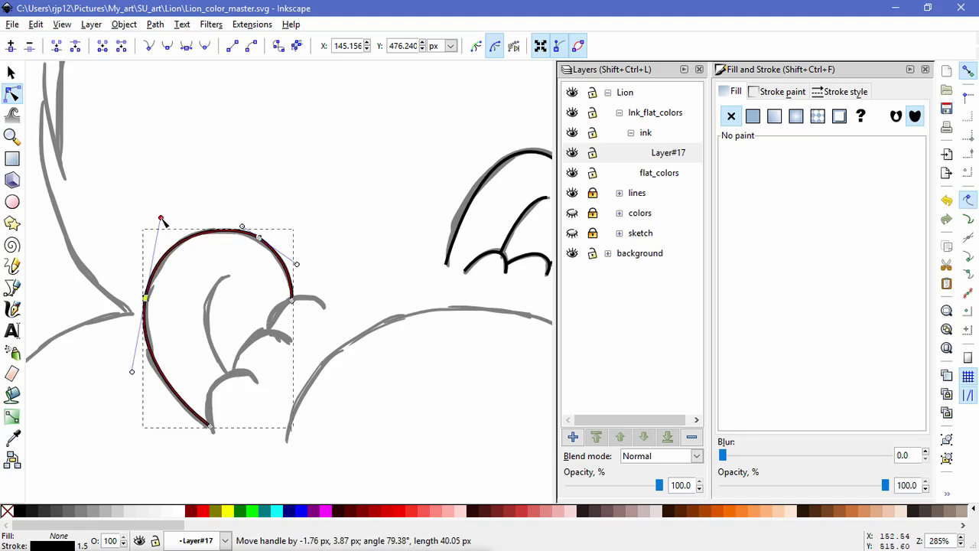
drag(130, 374, 132, 385)
Trace the left ear's inner fold line and the lowest fur tuft at its base.
key(b)
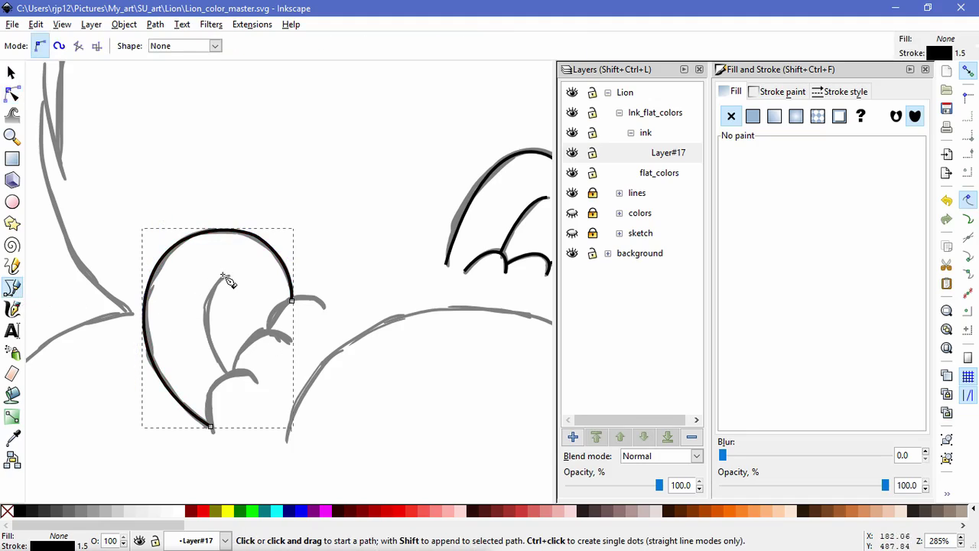
click(229, 275)
mouse_move(205, 315)
mouse_down()
mouse_move(202, 353)
mouse_move(229, 375)
mouse_up()
double_click(228, 378)
click(212, 433)
double_click(257, 381)
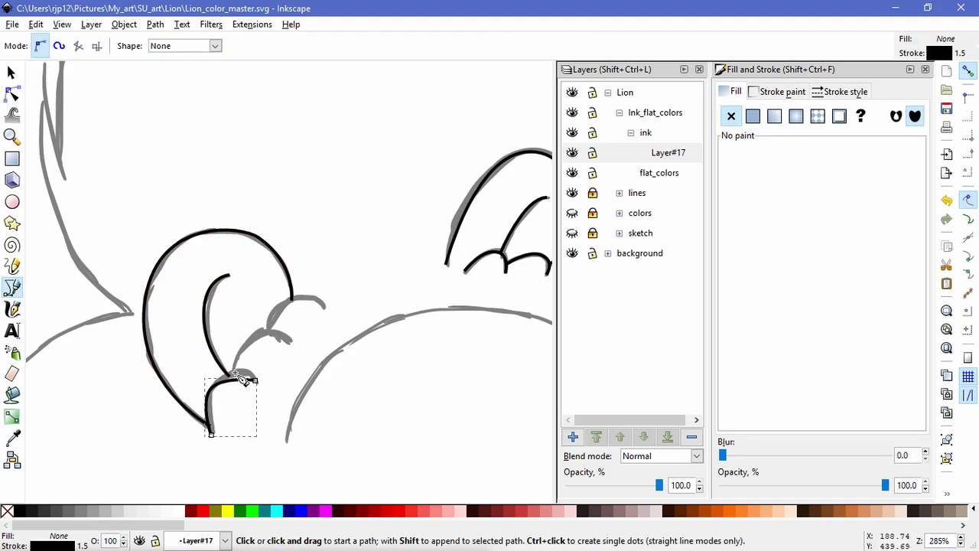
Trace the middle and upper fur tufts of the left ear as two separate curved paths.
click(234, 373)
mouse_move(260, 335)
mouse_down()
mouse_move(289, 331)
mouse_move(314, 290)
mouse_up()
double_click(291, 341)
click(270, 331)
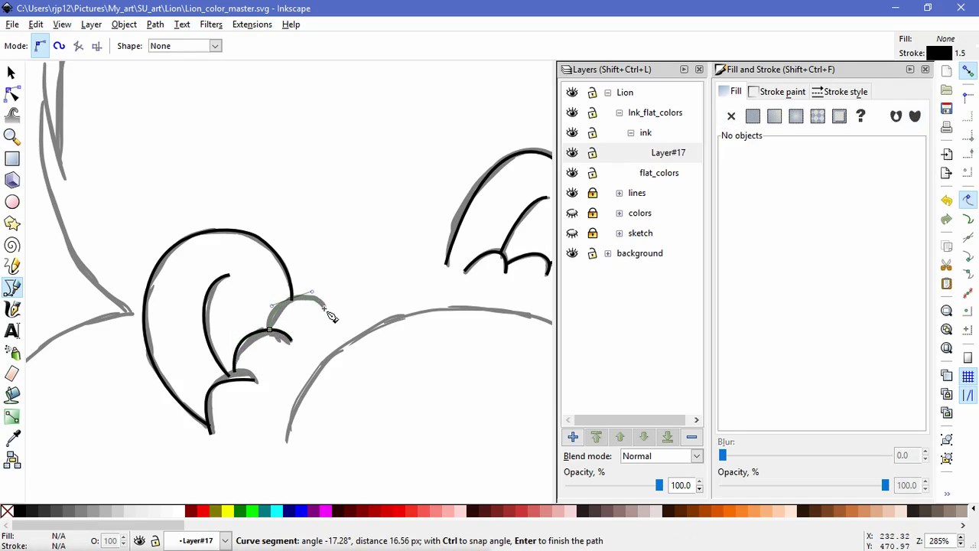
double_click(325, 309)
Reshape the left ear's lowest fur tuft with its node handles to match the sketched curve.
click(11, 92)
click(208, 388)
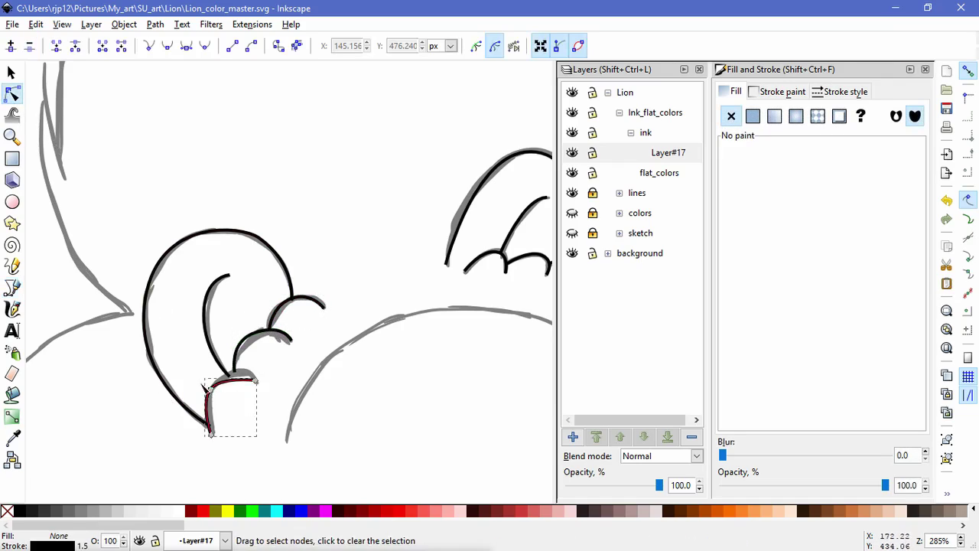
drag(220, 378, 232, 358)
drag(202, 404, 202, 414)
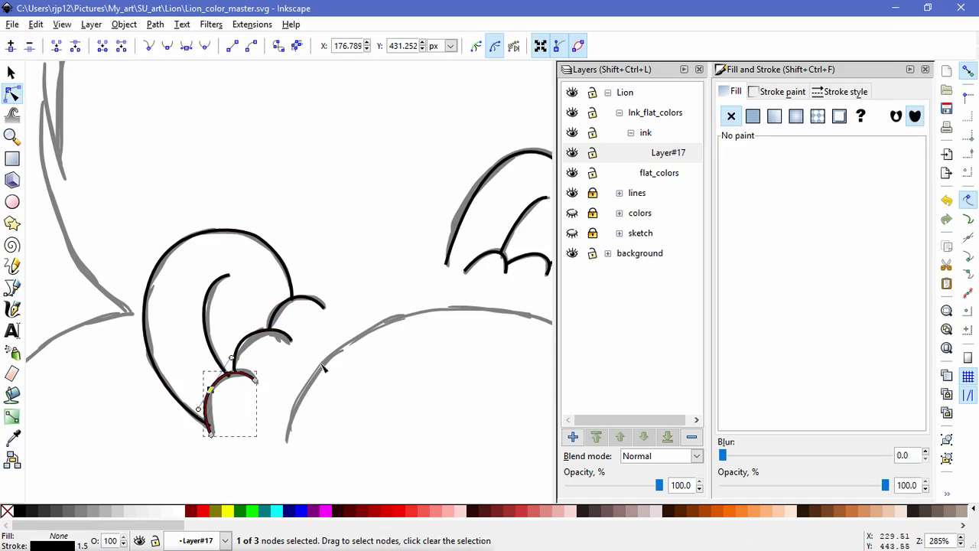
click(324, 366)
click(337, 348)
Trace the lion's forehead and snout as one Bezier path from beside the left ear to the nose tip.
drag(458, 313, 233, 276)
scroll(268, 325, down, 3)
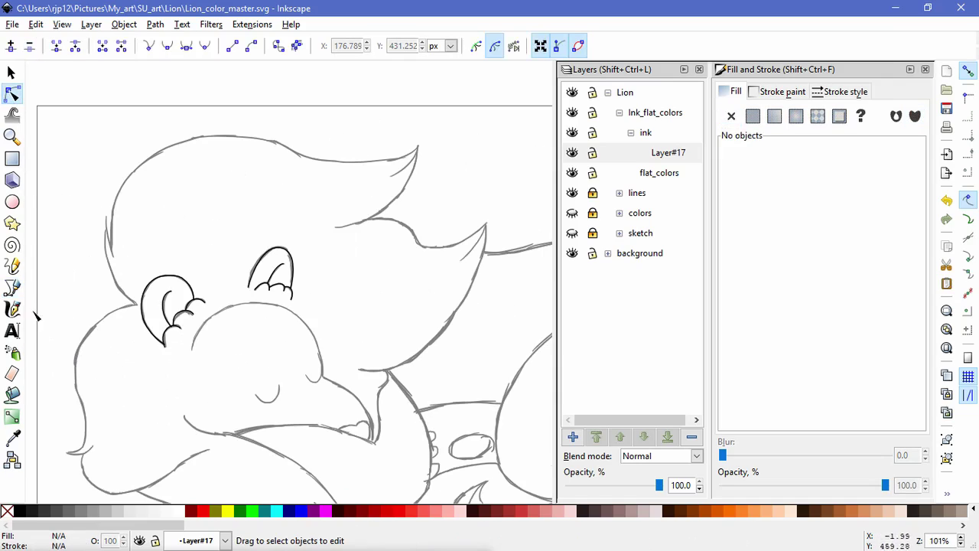
click(12, 287)
scroll(253, 344, up, 1)
click(170, 351)
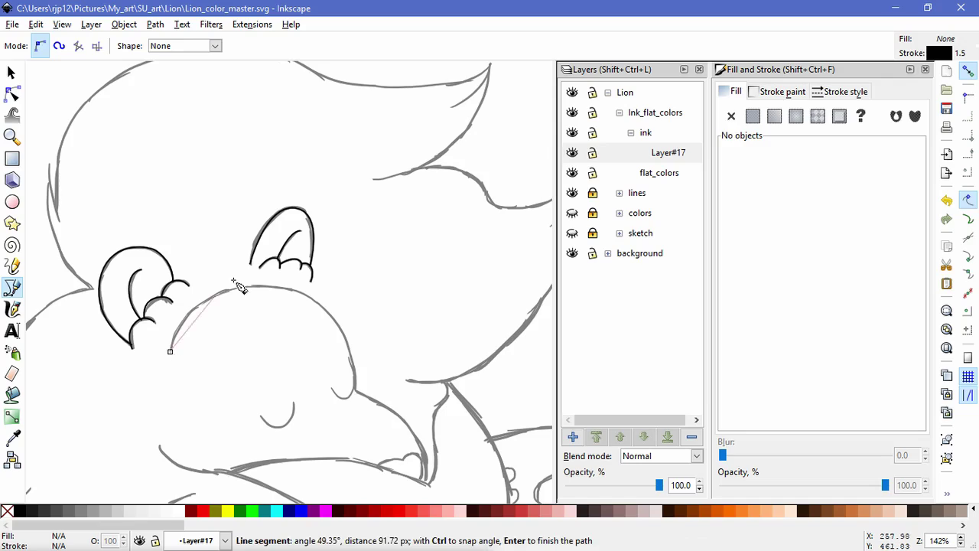
drag(244, 286, 300, 281)
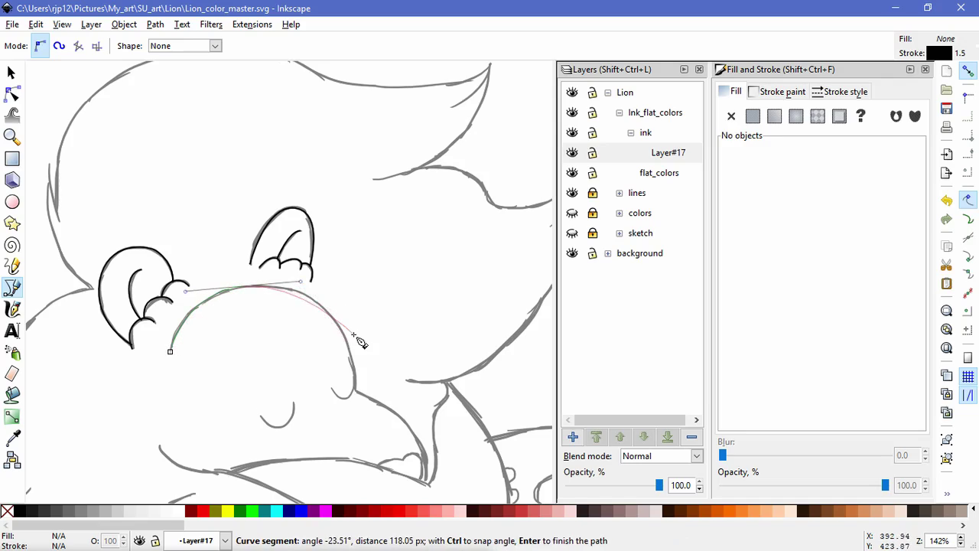
click(355, 391)
drag(413, 429, 431, 458)
double_click(426, 484)
Adjust the nodes and handles of the forehead and snout path to fit the sketch line.
click(12, 93)
click(243, 286)
drag(296, 283, 361, 275)
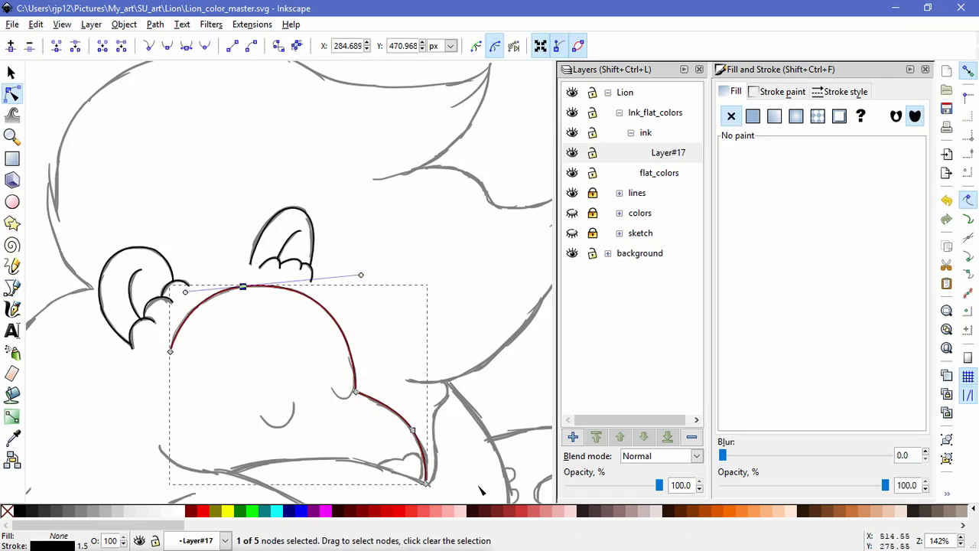
scroll(434, 442, up, 1)
drag(403, 426, 408, 434)
drag(383, 398, 376, 388)
click(320, 370)
drag(80, 231, 73, 236)
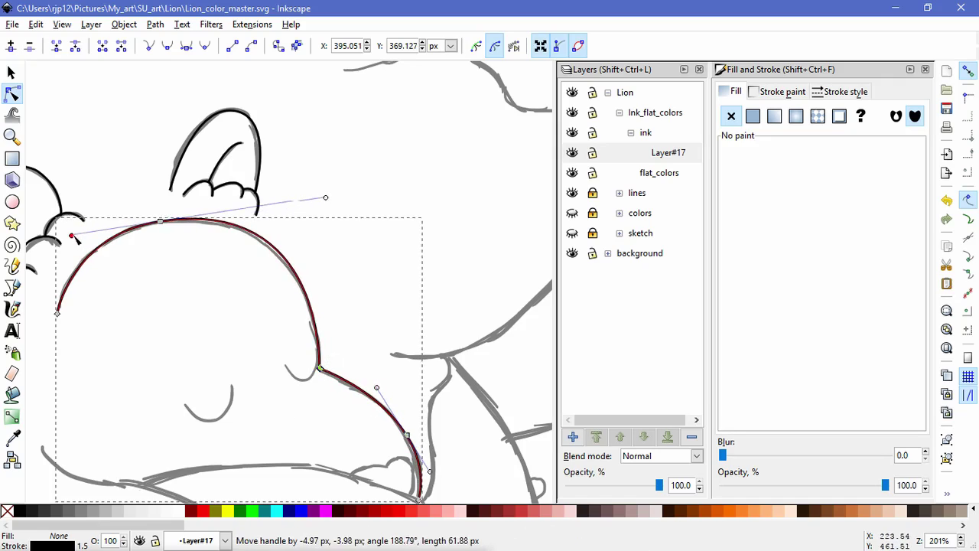
click(330, 417)
click(294, 432)
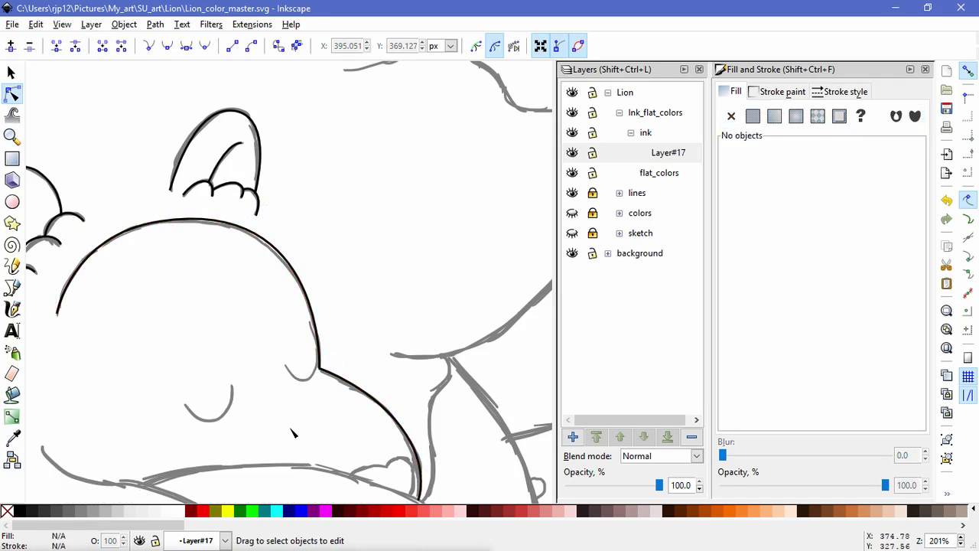
Trace the mane's short back edge upward from beside the left ear with a curved path.
scroll(306, 429, down, 2)
click(13, 287)
scroll(104, 317, up, 2)
drag(143, 359, 114, 447)
scroll(142, 341, down, 1)
click(125, 403)
mouse_move(92, 361)
mouse_down()
mouse_move(87, 315)
mouse_move(95, 343)
mouse_up()
click(81, 280)
key(Return)
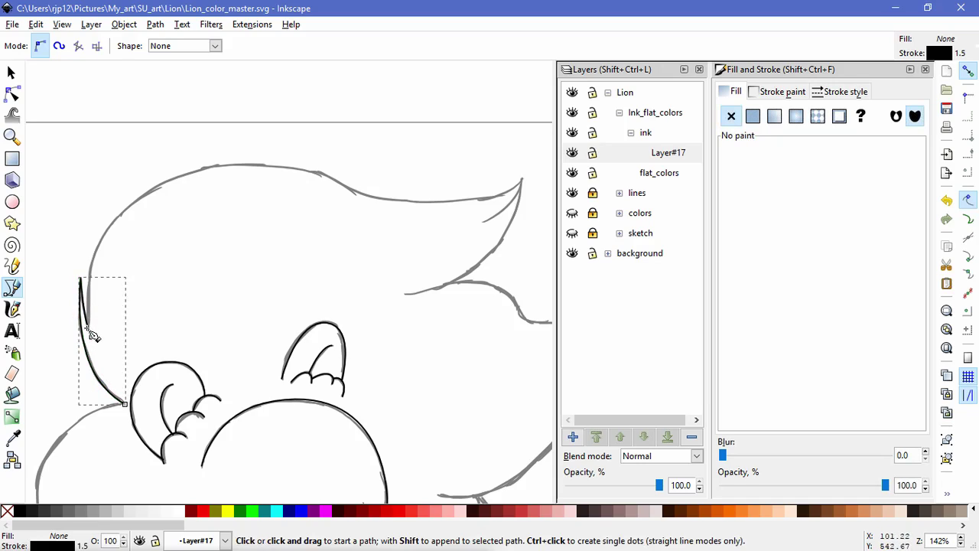
Trace the top of the mane from its back edge over to the pointed tip and back along the underside.
click(87, 327)
drag(115, 223, 146, 191)
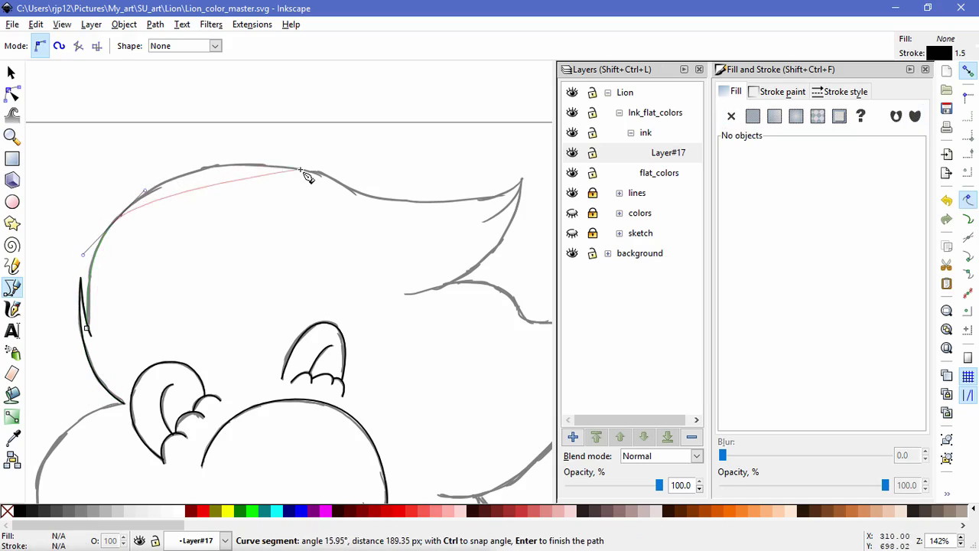
drag(237, 164, 277, 163)
drag(391, 198, 443, 203)
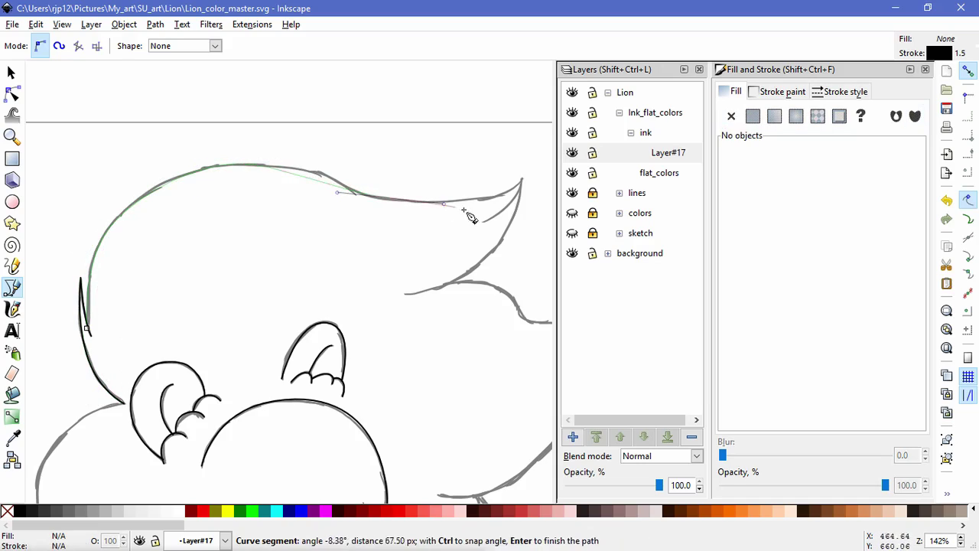
click(524, 181)
drag(441, 288, 383, 306)
key(Return)
Adjust the nodes and handles of the upper mane path so its curves follow the sketch.
key(n)
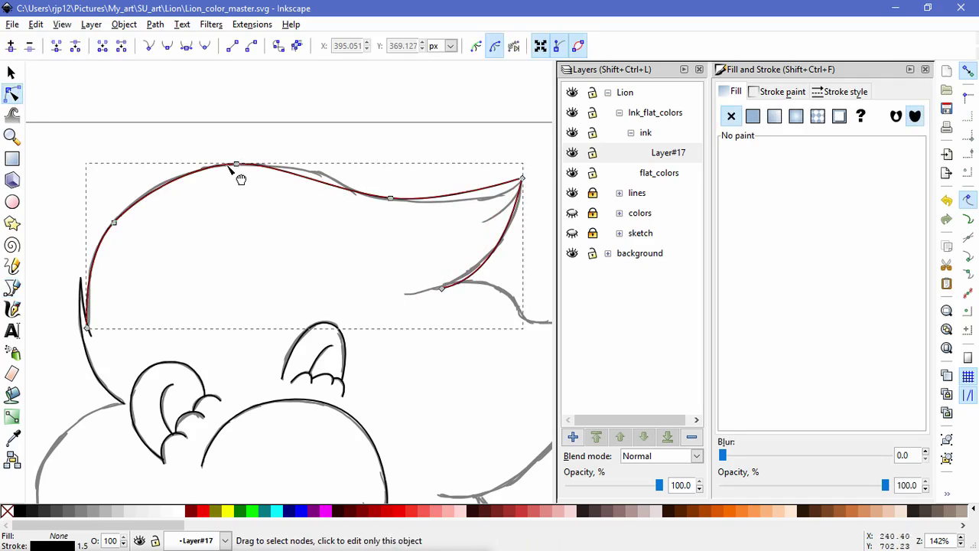
click(236, 164)
drag(277, 163, 333, 167)
drag(444, 203, 501, 213)
drag(390, 199, 382, 200)
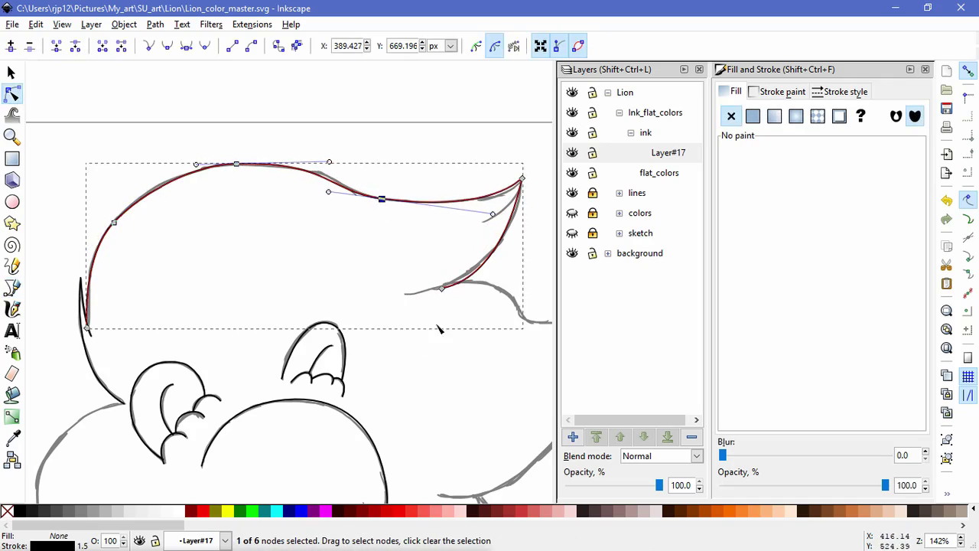
click(441, 288)
drag(507, 278, 520, 255)
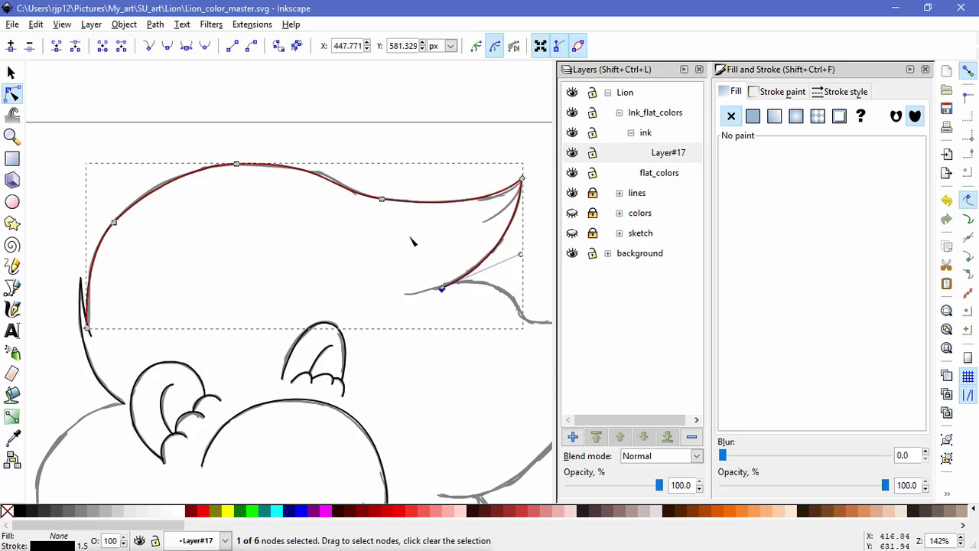
Trace the short curved detail line inside the tip of the upper mane lock.
click(14, 286)
scroll(519, 207, up, 2)
key(space)
drag(519, 207, 434, 308)
click(363, 338)
drag(441, 252, 477, 182)
key(Return)
Fine-tune the end of the detail line at the tip of the upper mane lock.
key(n)
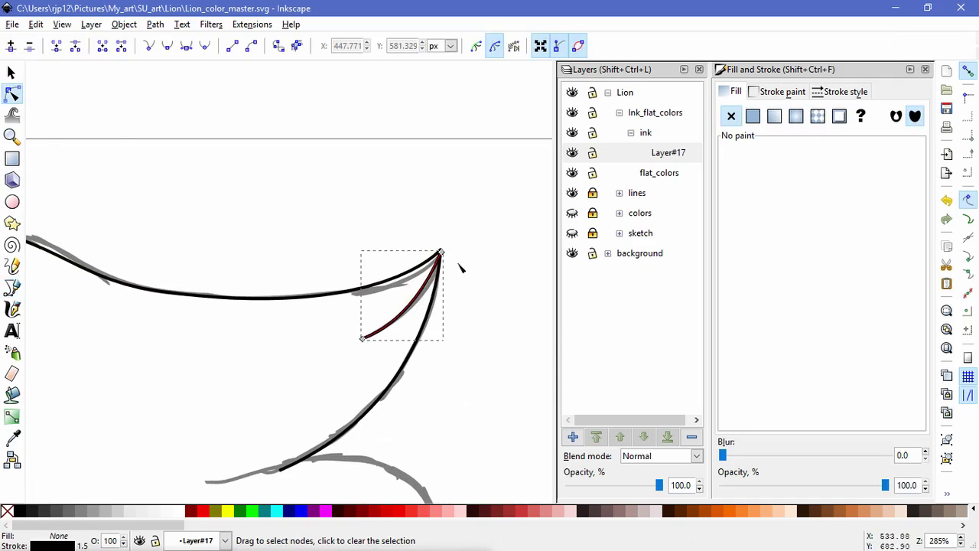
scroll(462, 264, up, 3)
drag(406, 236, 401, 236)
click(476, 352)
Trace the upper edge of the second mane lock with a Bezier path ending at its pointed tip.
scroll(477, 352, down, 6)
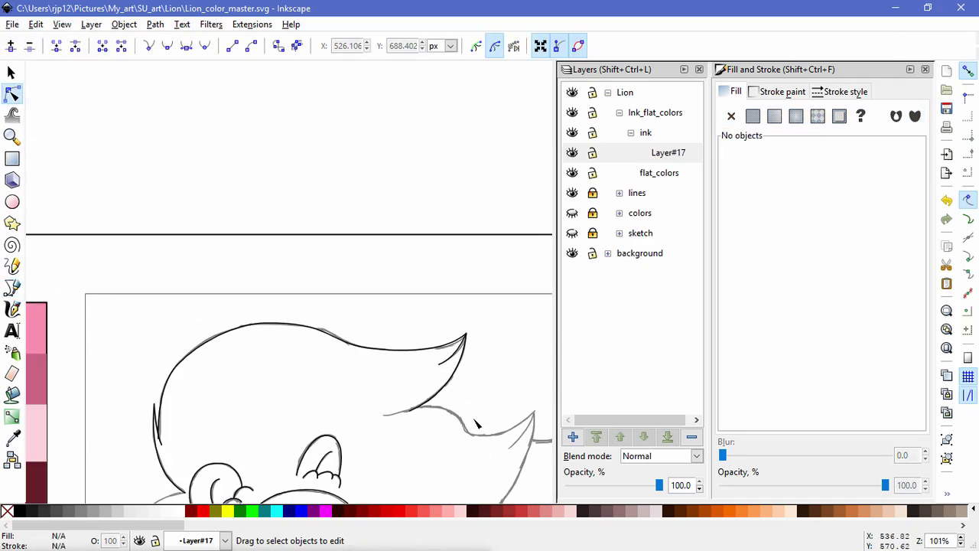
click(11, 287)
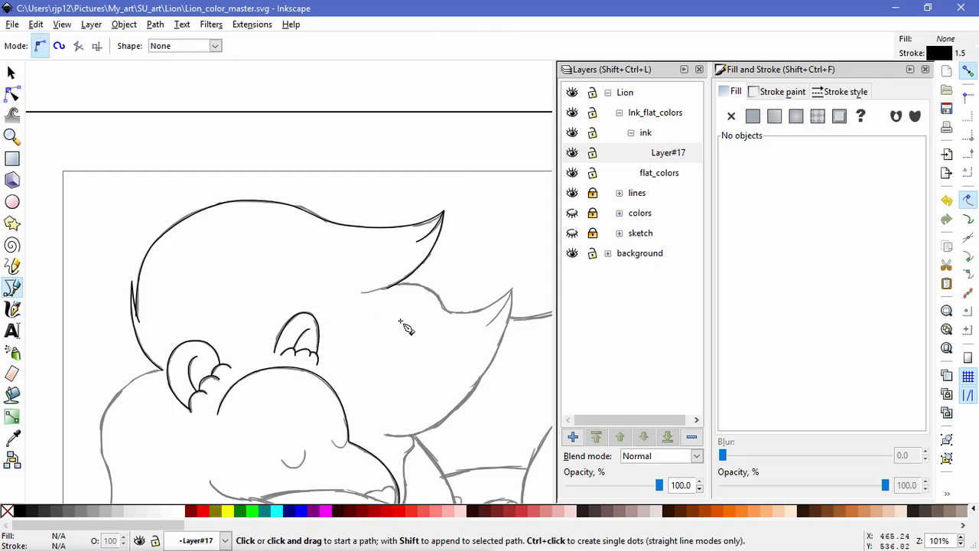
scroll(317, 323, up, 2)
click(196, 266)
drag(276, 247, 327, 264)
click(361, 302)
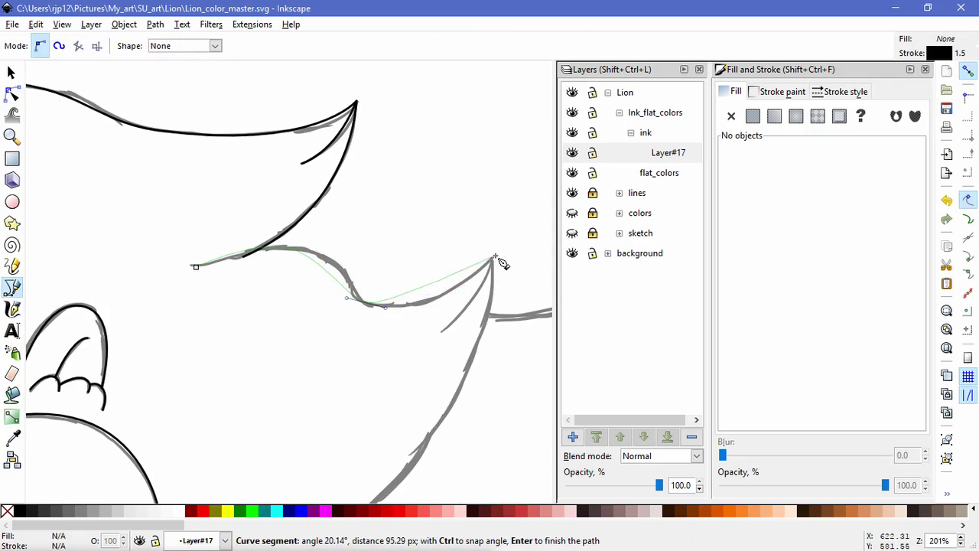
double_click(496, 259)
Adjust the handles of the second mane lock's upper edge to match the sketch, then deselect the path.
click(13, 93)
click(283, 247)
drag(327, 263, 357, 253)
drag(385, 306, 435, 319)
drag(346, 298, 342, 298)
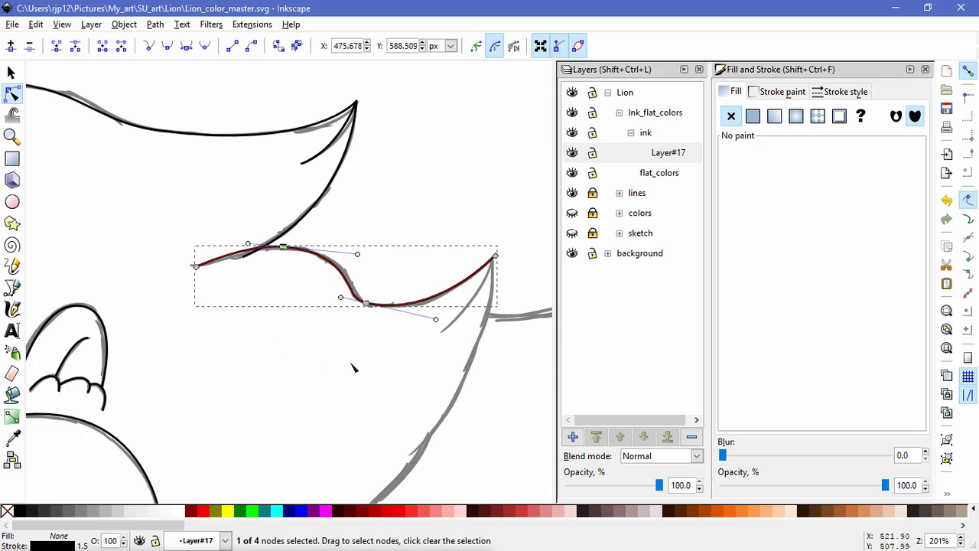
mouse_move(437, 319)
mouse_down()
mouse_move(444, 328)
mouse_move(434, 330)
mouse_up()
key(Escape)
key(Escape)
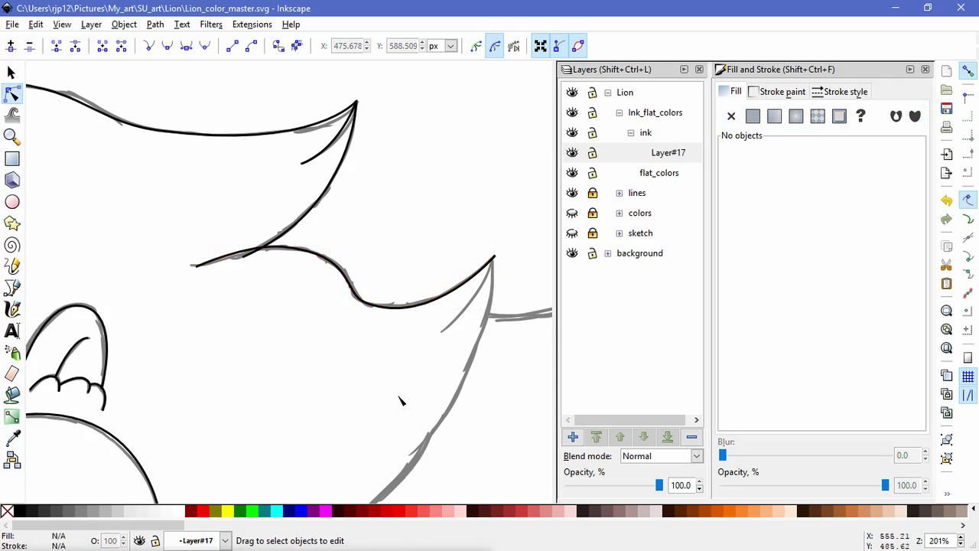
scroll(370, 400, down, 3)
key(space)
scroll(357, 426, down, 2)
scroll(383, 344, up, 1)
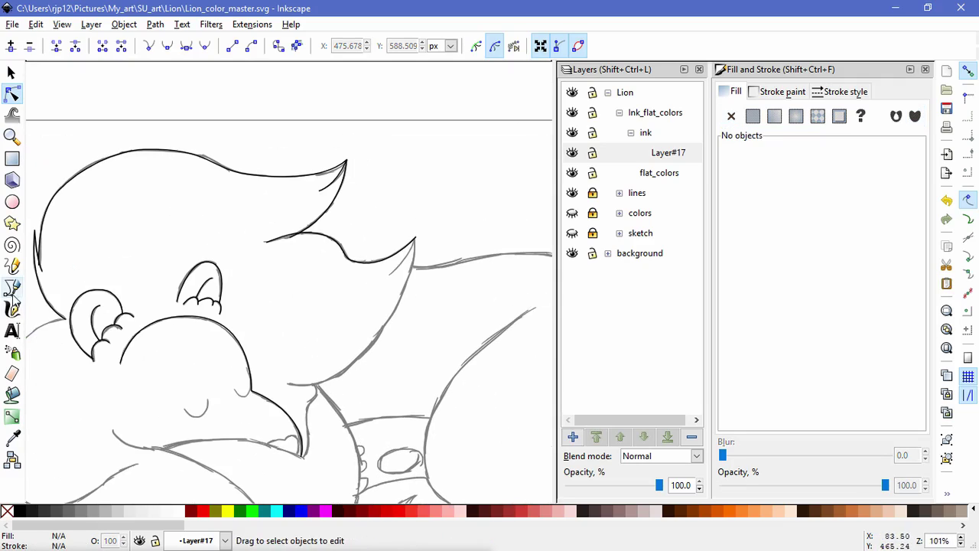
key(b)
click(286, 383)
drag(360, 361, 381, 346)
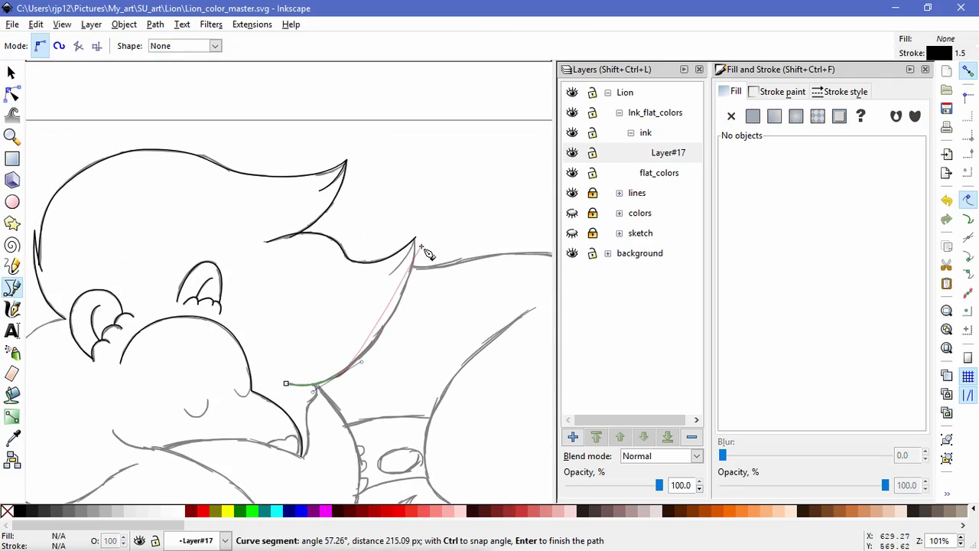
scroll(426, 249, up, 1)
key(Escape)
Trace the second mane lock's lower edge with a Bezier path from its inner end up to the pointed tip, joining the upper edge's path.
key(n)
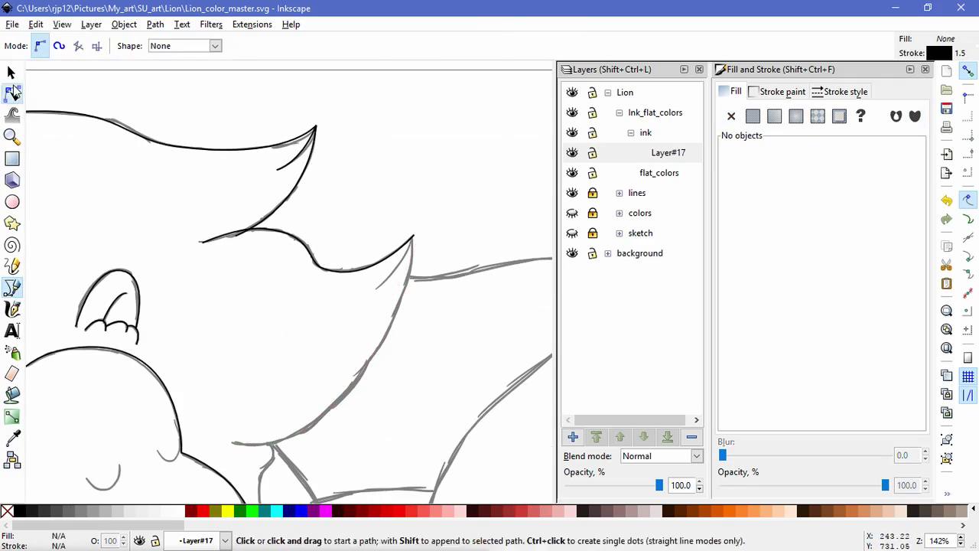
click(232, 234)
click(11, 287)
click(232, 442)
drag(284, 443, 299, 450)
click(415, 236)
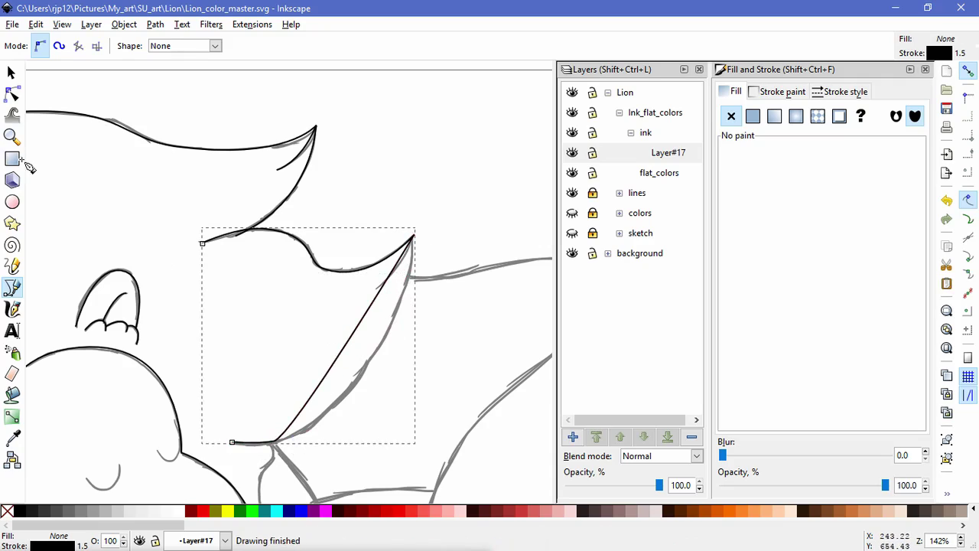
Reposition the middle node of the second mane lock's lower edge and adjust its handles so the curve follows the sketch.
click(11, 92)
mouse_move(296, 441)
mouse_down()
mouse_move(400, 406)
mouse_move(288, 440)
mouse_up()
drag(411, 398, 405, 383)
drag(268, 444, 308, 433)
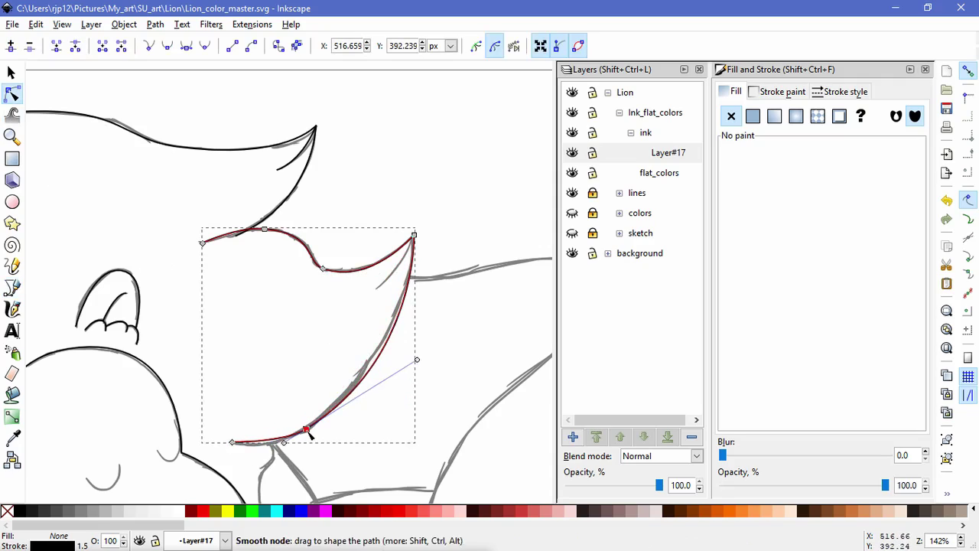
drag(418, 359, 413, 353)
drag(284, 443, 266, 455)
click(341, 329)
Shift the node at the dip of the second mane lock's upper edge, make it smooth, and adjust the neighboring handles.
scroll(374, 290, up, 2)
click(295, 250)
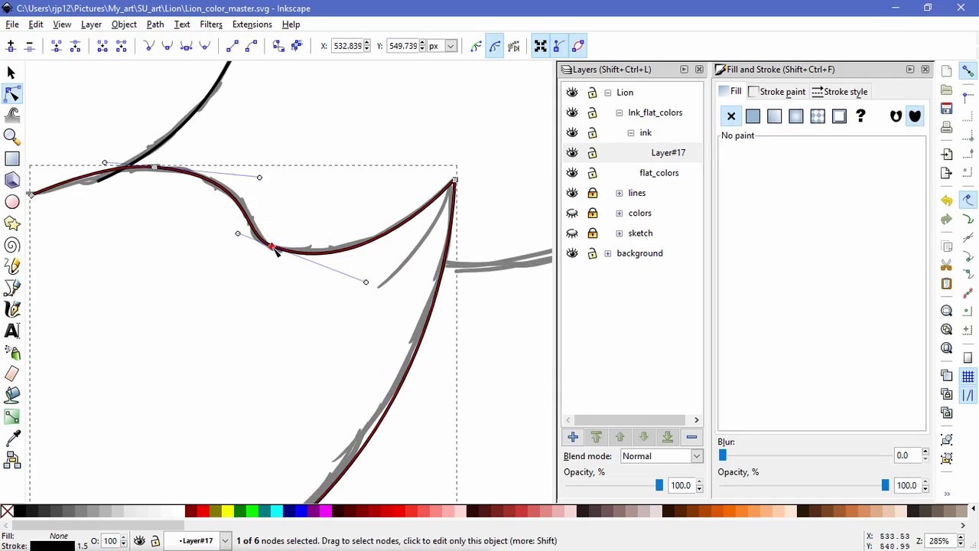
drag(296, 251, 236, 242)
click(167, 46)
drag(260, 178, 269, 179)
drag(399, 263, 381, 265)
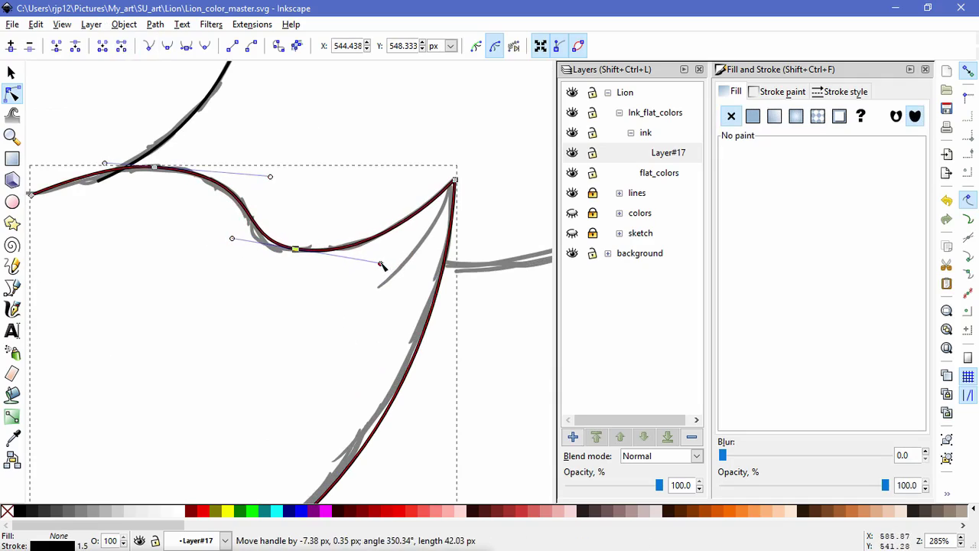
Trace the short curved detail line inside the tip of the second mane lock.
key(b)
click(380, 287)
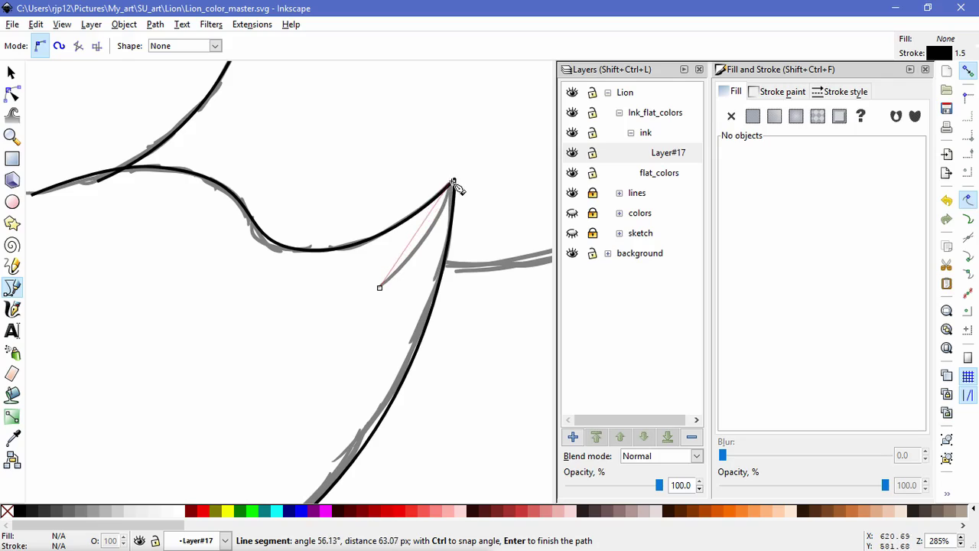
drag(454, 184, 472, 124)
key(Return)
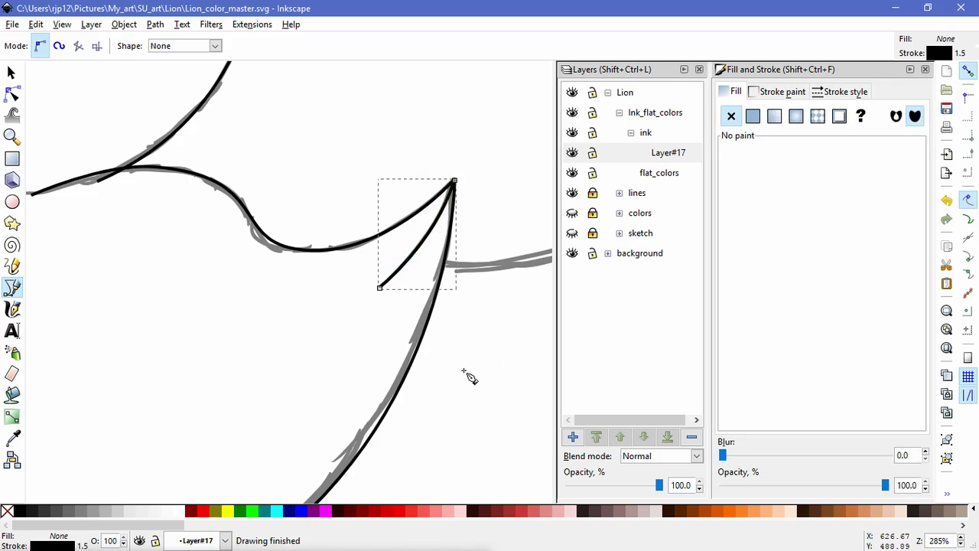
Extend the path beside the round ear with a Bezier line down the outer cheek to the pointed tuft tip.
scroll(466, 376, down, 5)
scroll(433, 441, up, 2)
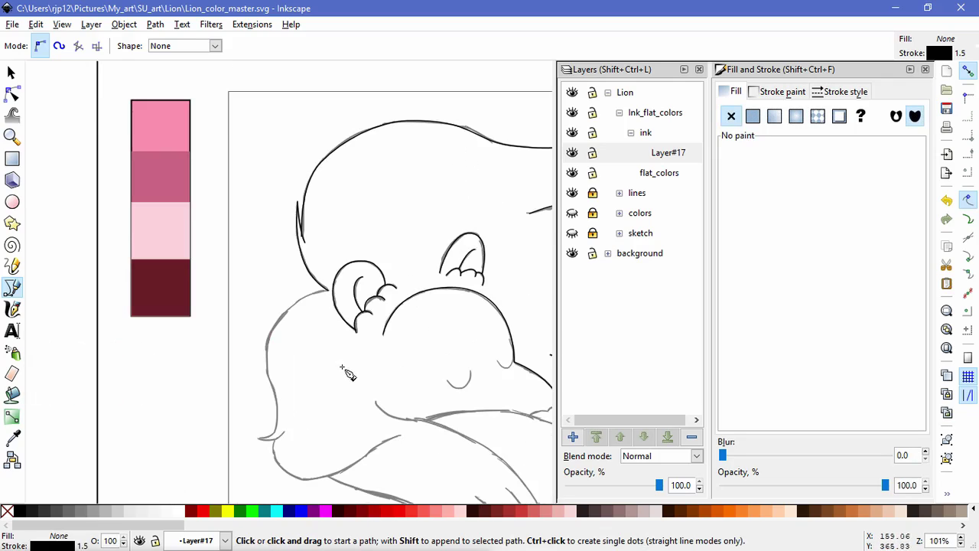
drag(370, 395, 259, 325)
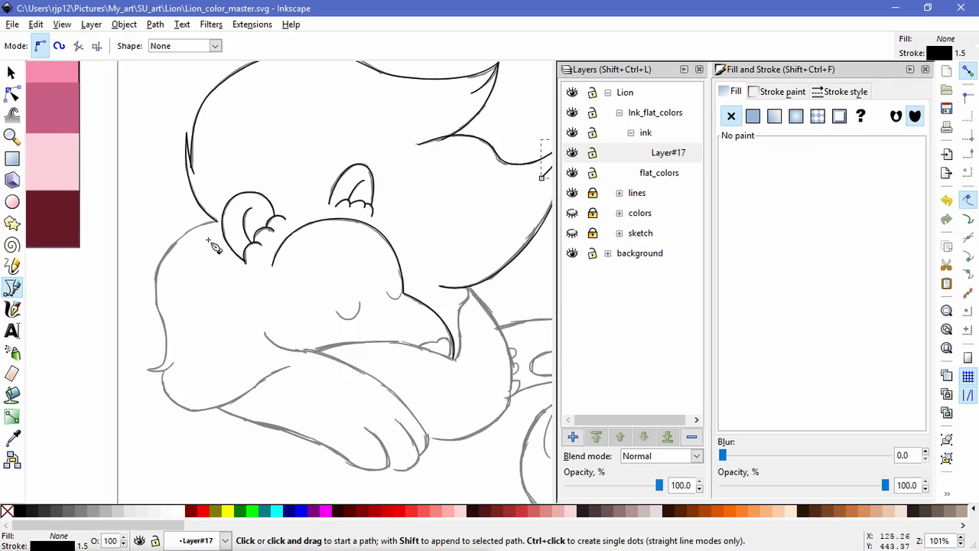
scroll(213, 243, up, 1)
click(13, 94)
click(204, 182)
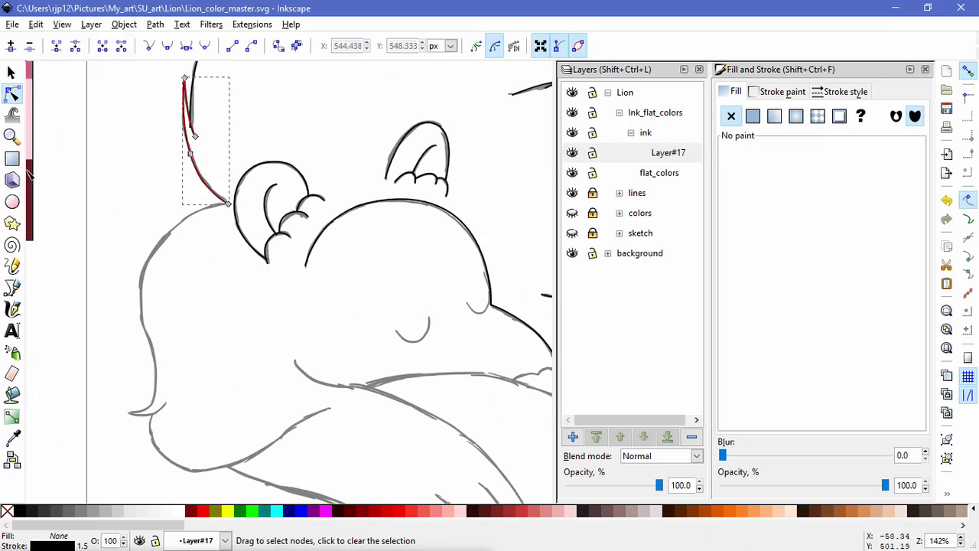
click(12, 288)
drag(163, 243, 147, 283)
drag(157, 363, 153, 377)
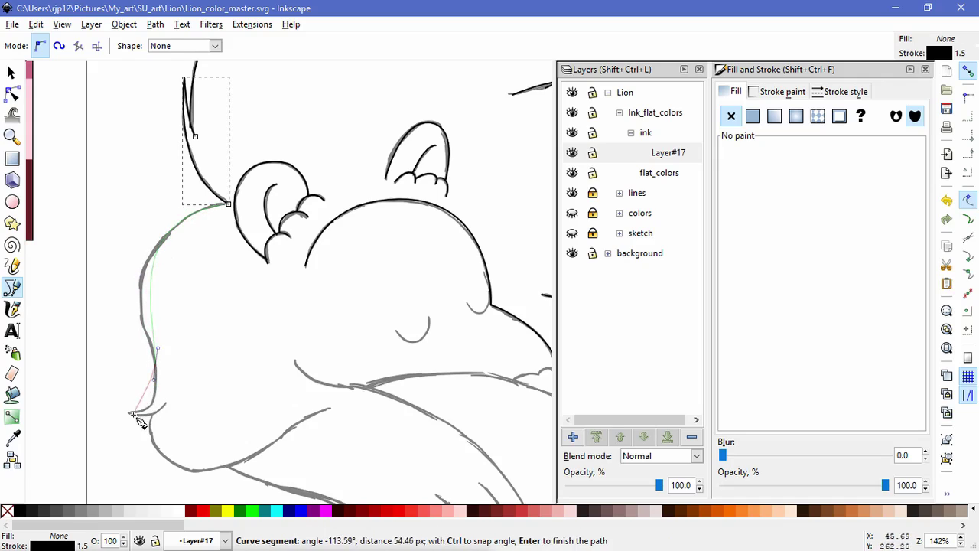
double_click(130, 413)
Adjust the nodes and handles of the outer cheek line to match the sketch, then deselect the path.
click(12, 93)
click(156, 363)
drag(154, 379, 164, 414)
drag(139, 278, 123, 293)
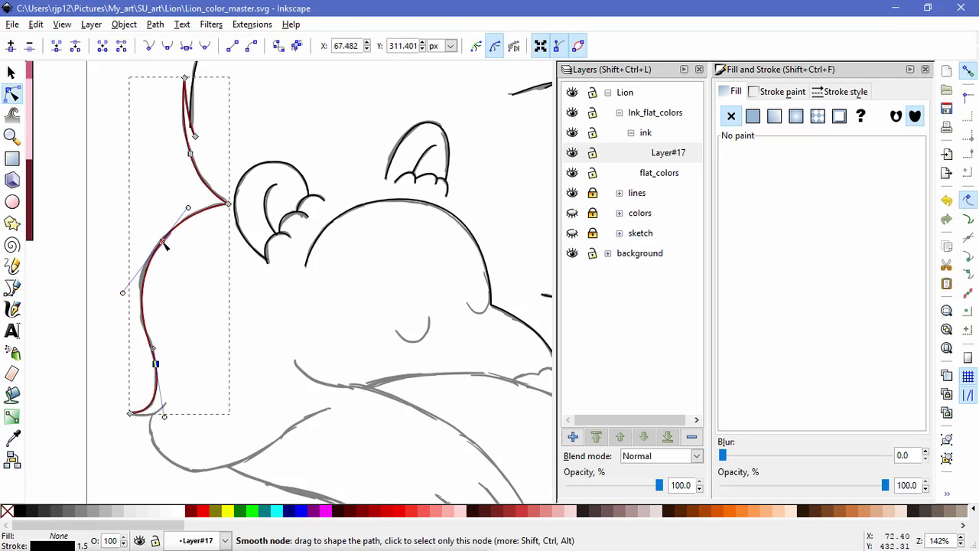
drag(162, 242, 164, 238)
scroll(160, 354, up, 3)
drag(153, 352, 150, 314)
double_click(286, 412)
Extend the outer cheek path with the short curved underside of the pointed tuft.
scroll(287, 412, down, 5)
key(space)
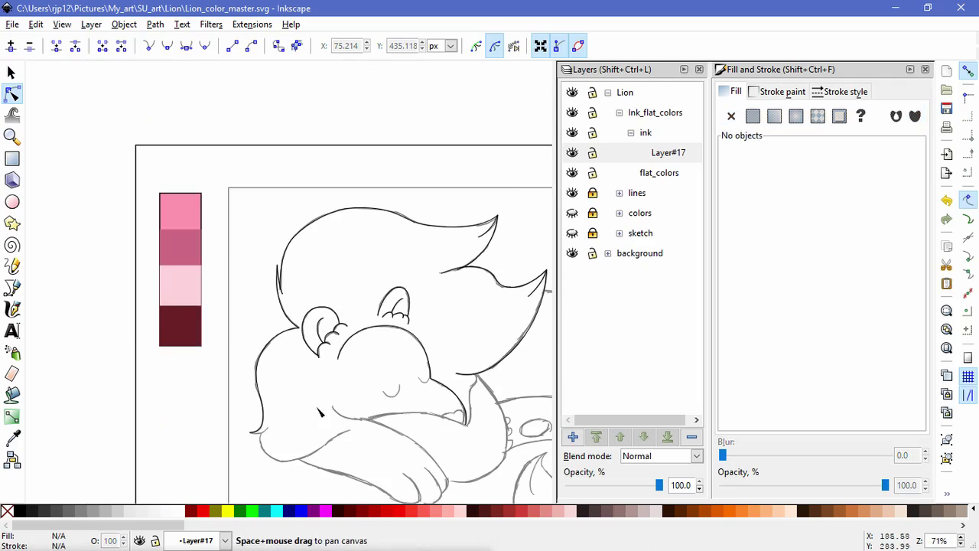
drag(318, 409, 299, 362)
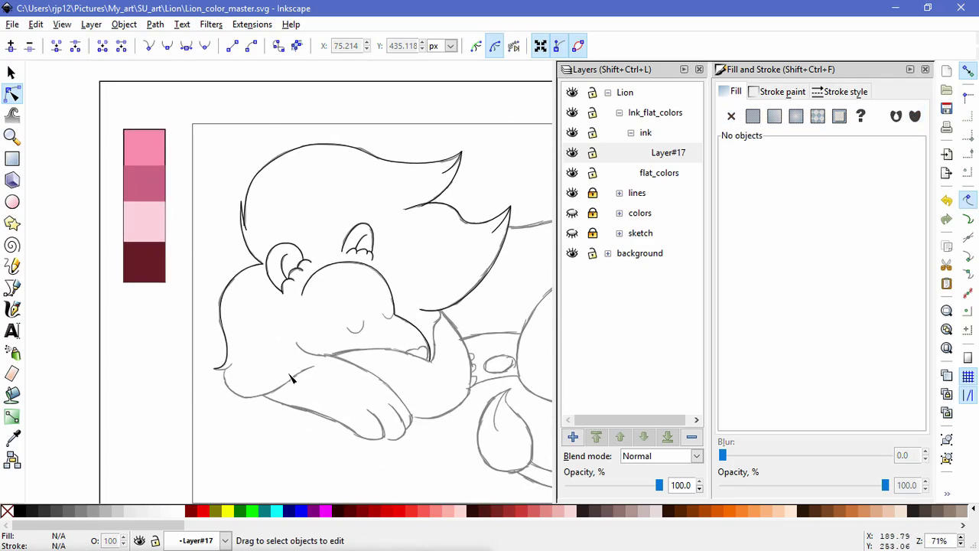
scroll(291, 379, up, 2)
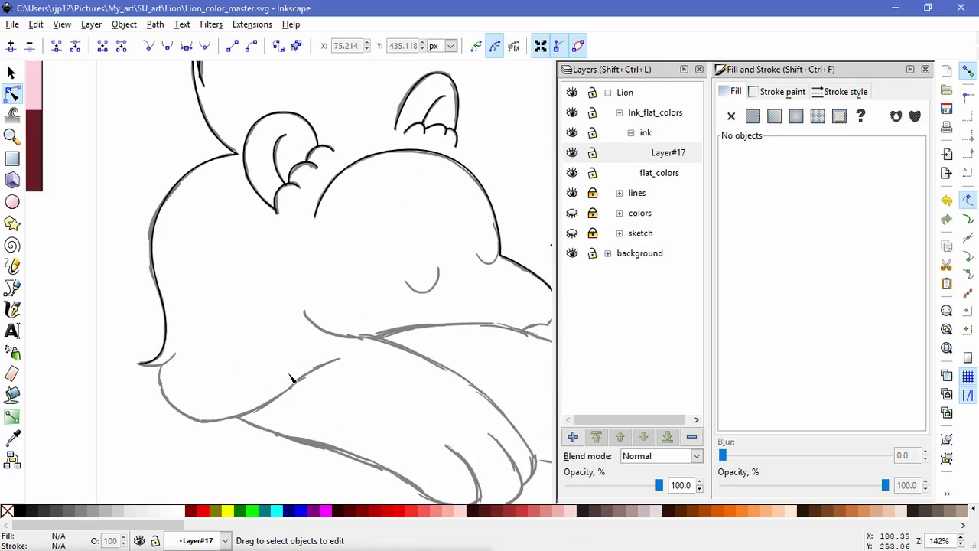
click(6, 290)
scroll(196, 406, up, 2)
key(n)
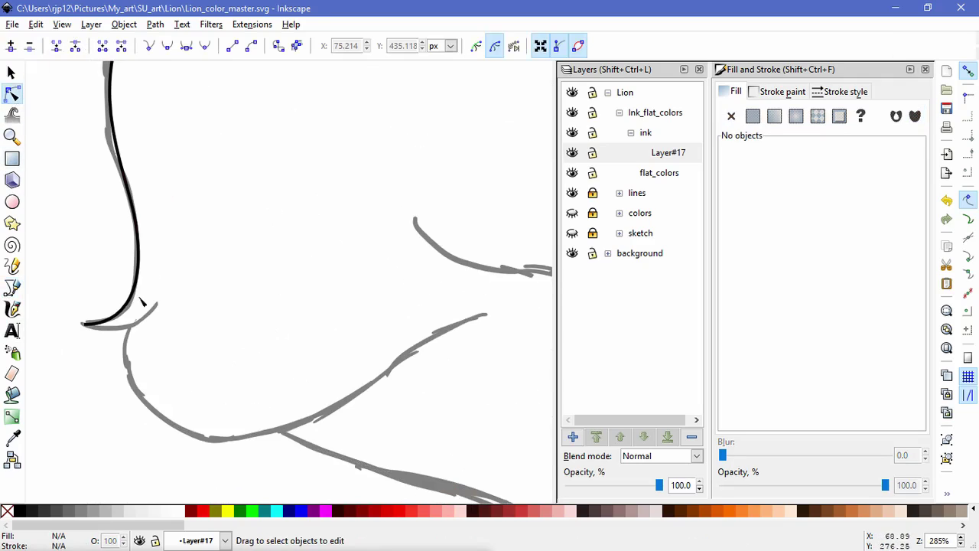
click(139, 300)
click(10, 289)
click(85, 324)
drag(151, 303, 173, 261)
key(Return)
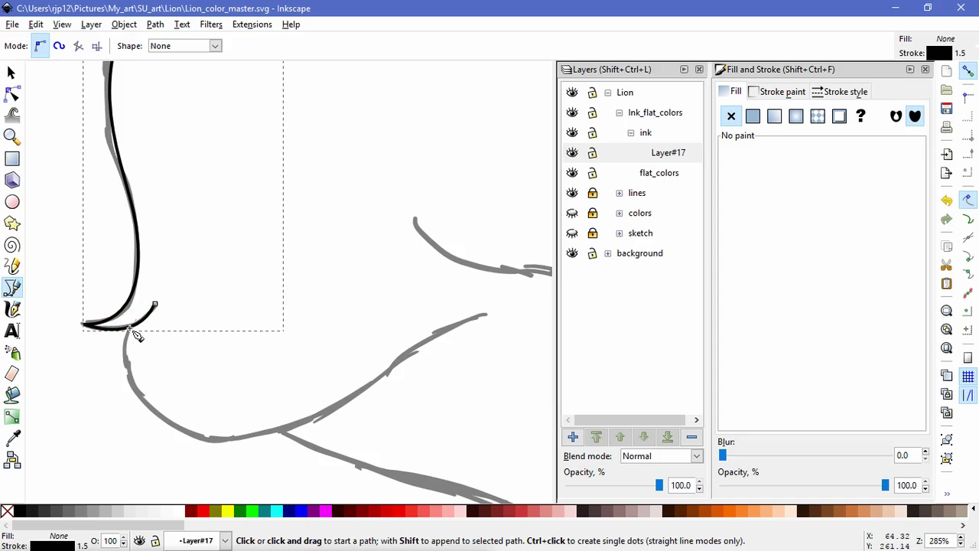
Trace the lower cheek line with a Bezier path from the tuft's underside around to the end of the sketched curve.
click(130, 327)
drag(150, 409, 187, 438)
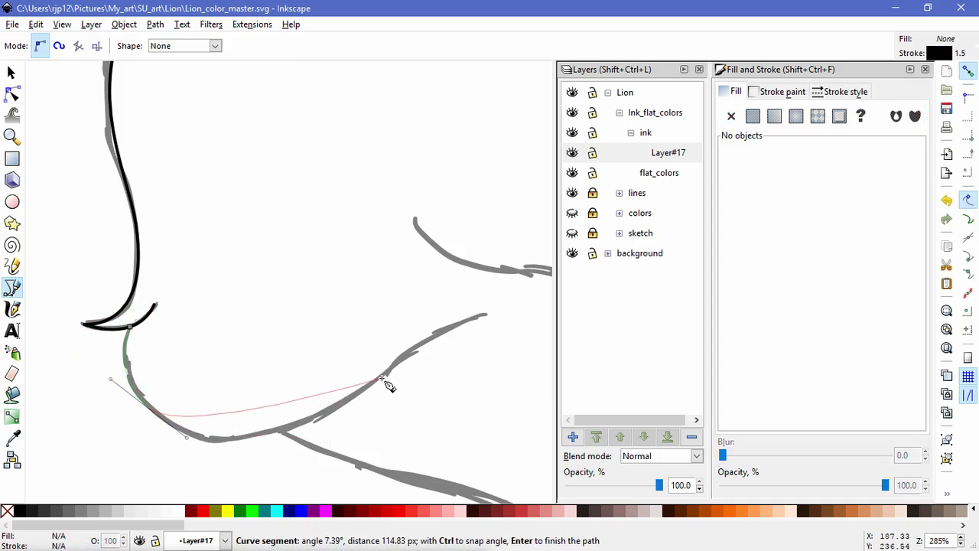
drag(484, 314, 536, 320)
key(Return)
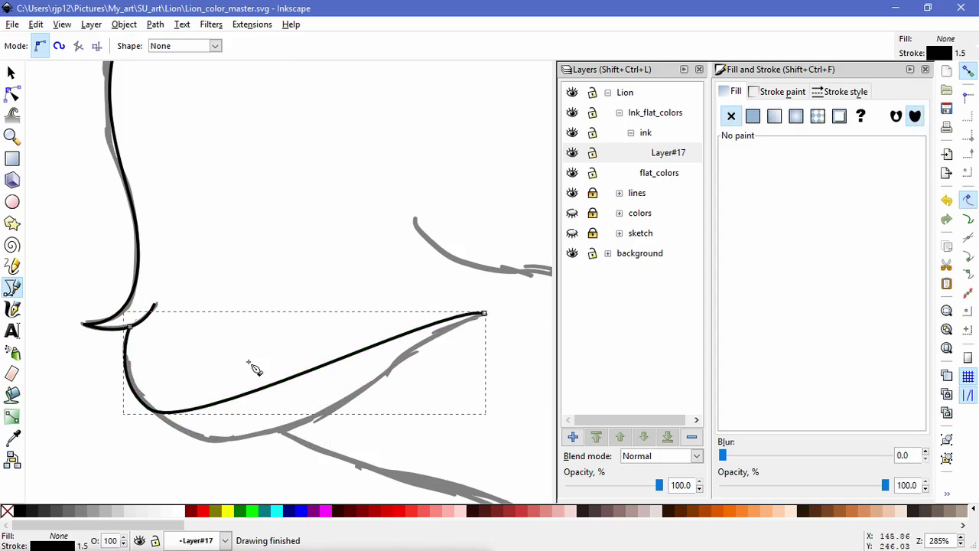
Move the lower cheek line's end node to the top of the foreleg and reshape its handles along the sketch, then deselect it.
click(11, 93)
click(151, 409)
drag(187, 437, 259, 485)
drag(433, 276, 391, 273)
drag(447, 315, 223, 365)
drag(260, 332, 348, 296)
drag(255, 286, 228, 286)
drag(190, 399, 431, 331)
drag(277, 470, 298, 481)
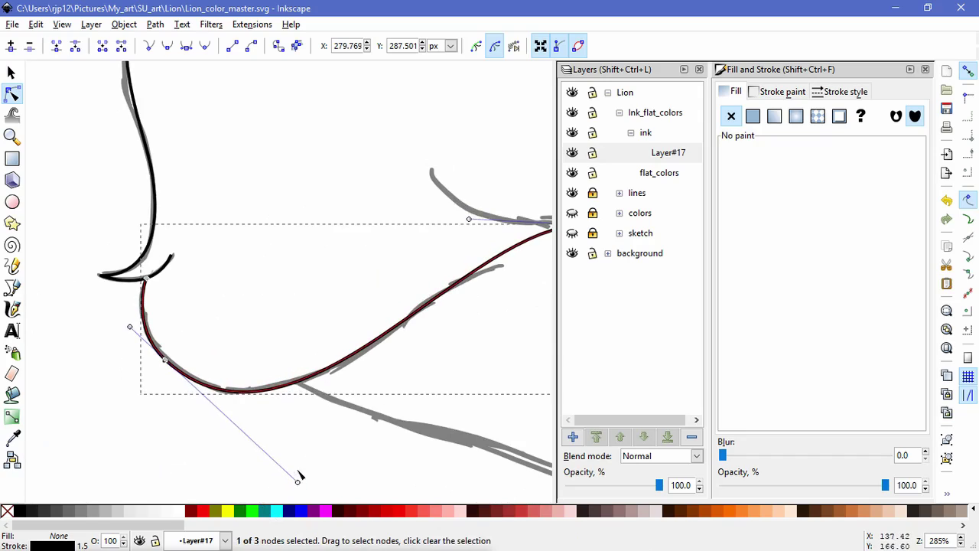
click(494, 357)
click(493, 358)
Trace the short curved chin line with a Bezier path ending where the lower cheek line meets the foreleg.
drag(493, 355, 221, 374)
scroll(290, 299, down, 4)
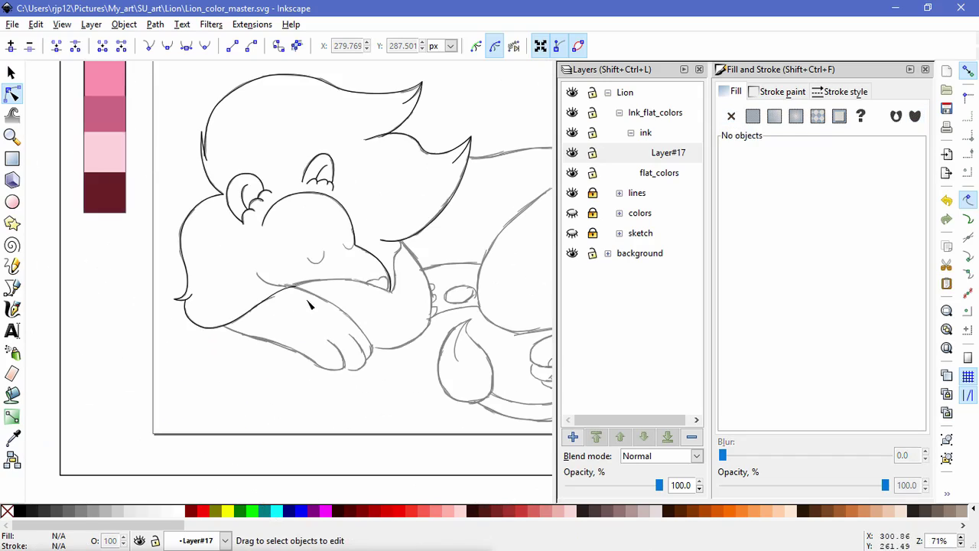
ctrl+scroll(309, 305, up, 4)
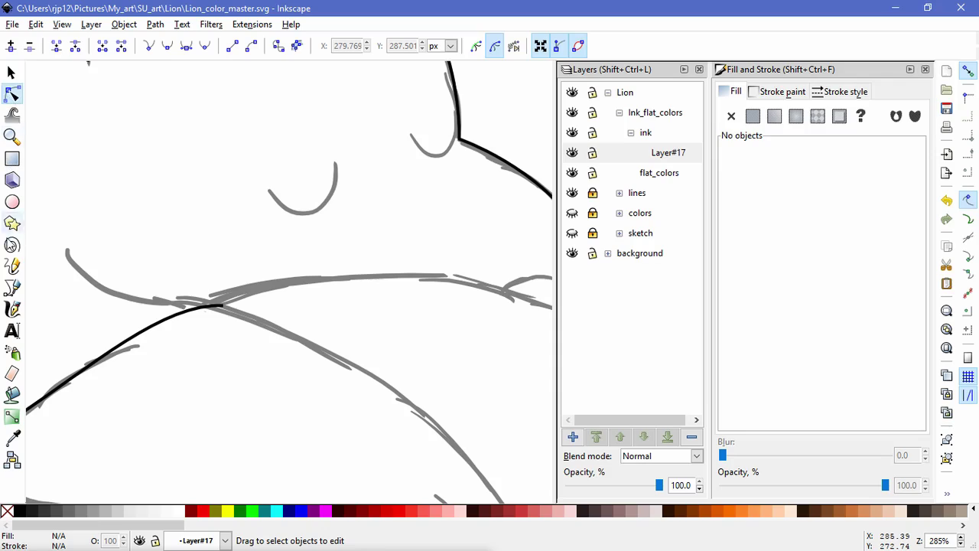
click(11, 287)
click(66, 250)
drag(153, 303, 191, 309)
double_click(222, 306)
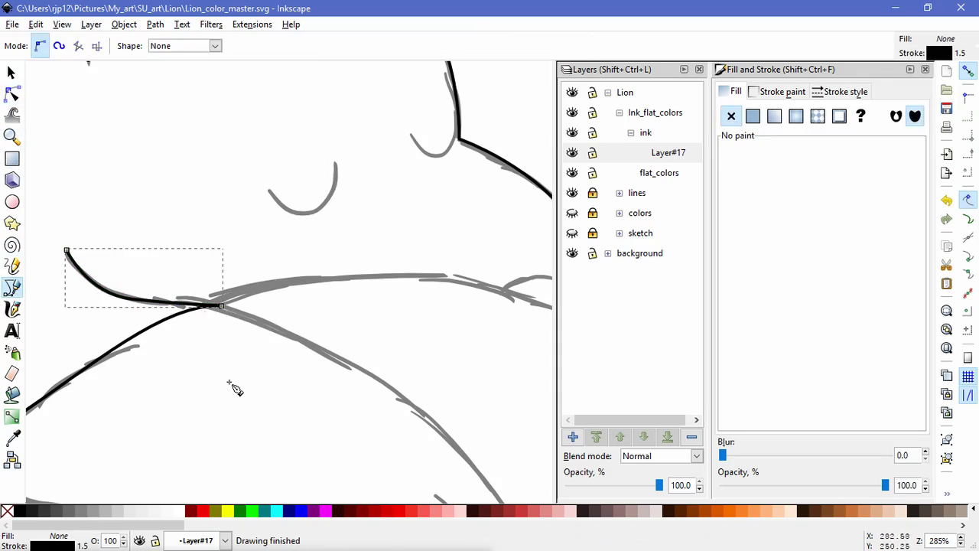
Reposition the chin line's end node and adjust its middle handle for a smoother curve, then deselect the path.
click(11, 92)
drag(222, 306, 218, 296)
drag(132, 299, 82, 304)
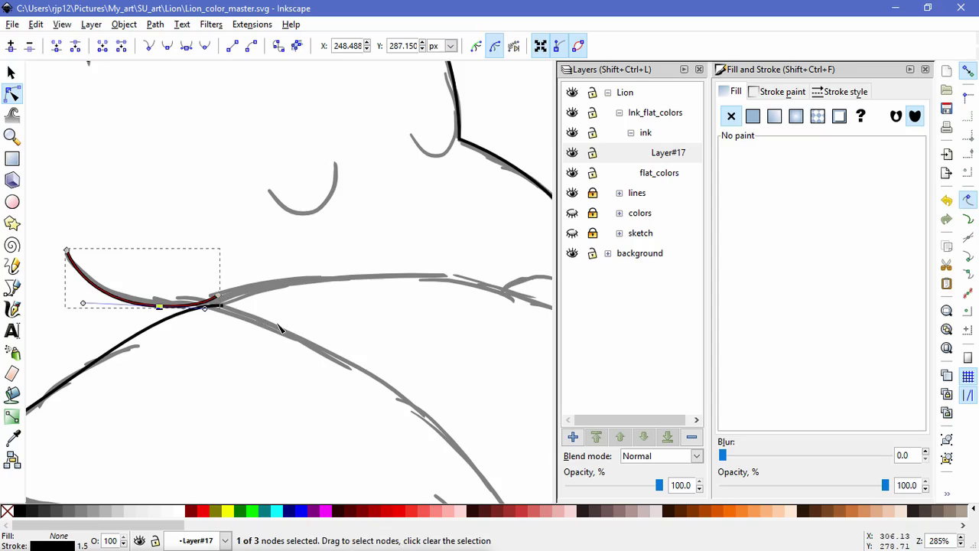
click(334, 380)
Trace the foreleg's underside with a Bezier path from the lower cheek line around the paw and up the first toe line.
drag(331, 363, 231, 356)
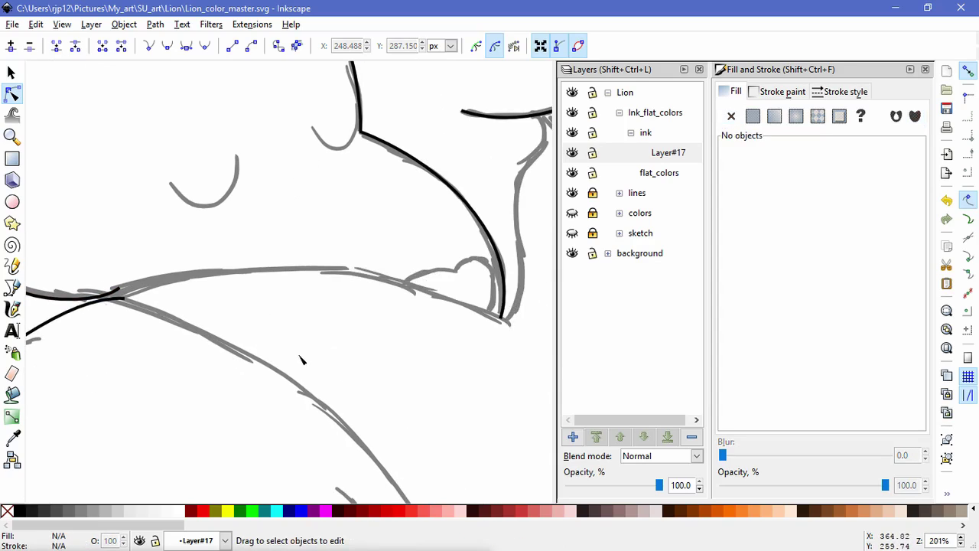
ctrl+scroll(302, 359, down, 2)
key(b)
ctrl+scroll(197, 340, up, 2)
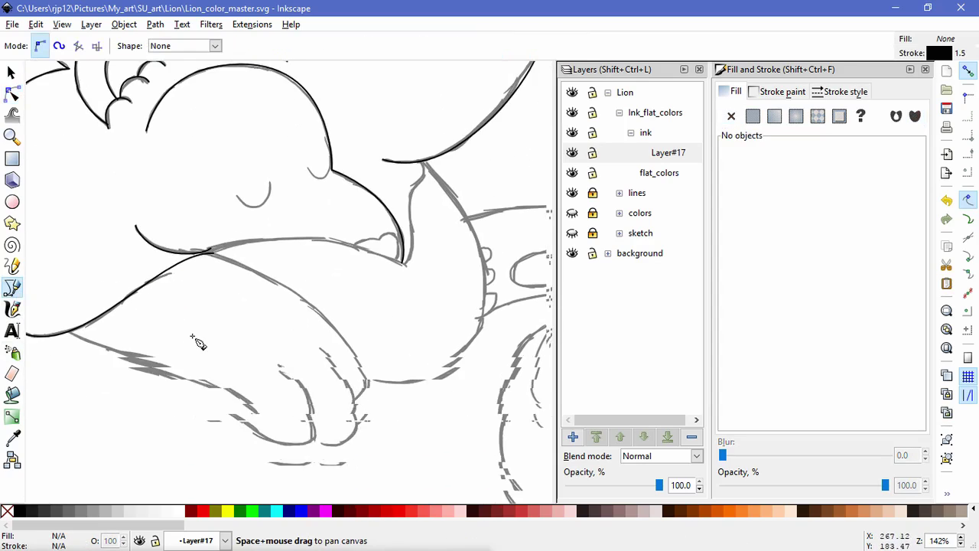
scroll(76, 318, down, 1)
scroll(85, 291, down, 1)
ctrl+scroll(103, 310, down, 1)
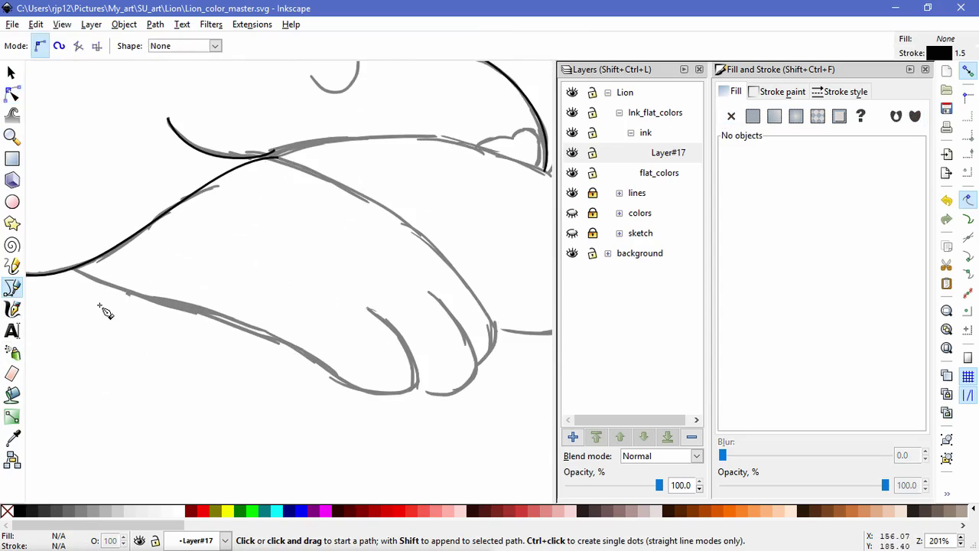
click(73, 269)
drag(154, 298, 192, 310)
drag(293, 345, 311, 359)
drag(374, 393, 399, 400)
click(420, 389)
drag(365, 307, 323, 293)
key(Return)
Round the paw tip and adjust the node handles along the foreleg's underside to match the sketch, then deselect the path.
click(13, 93)
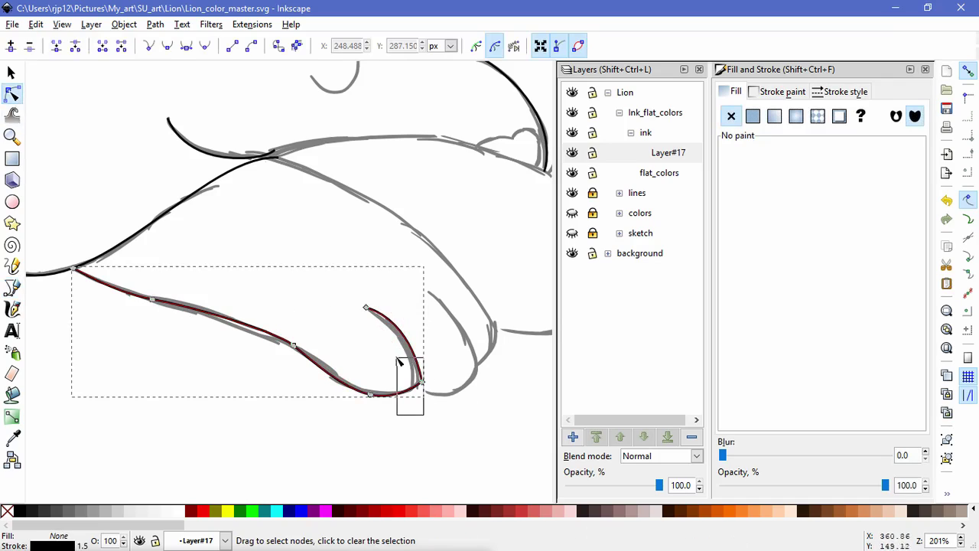
click(420, 380)
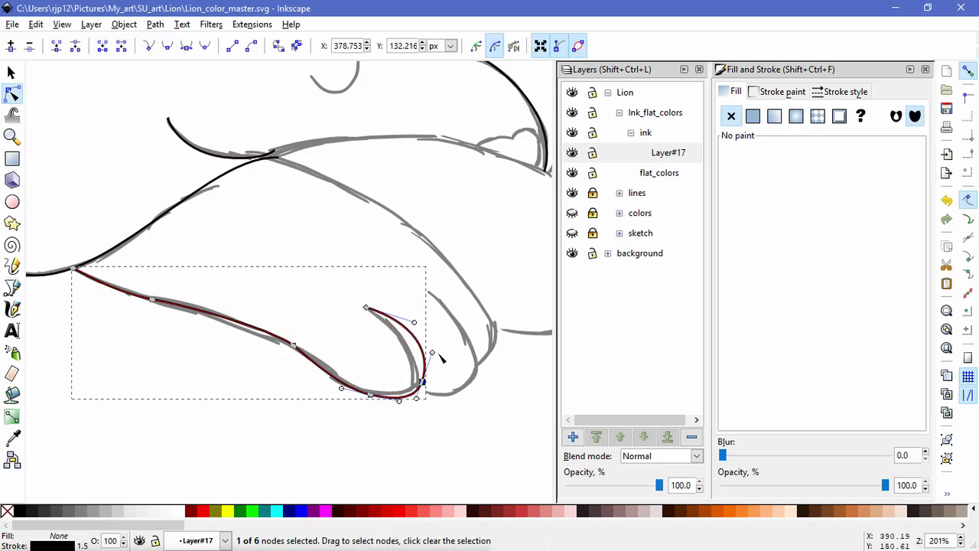
drag(434, 354, 422, 393)
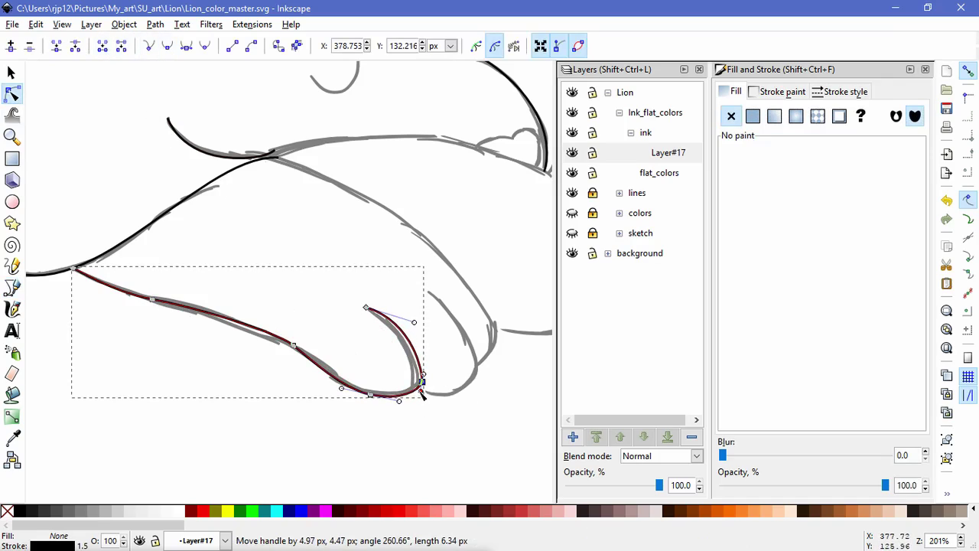
click(294, 346)
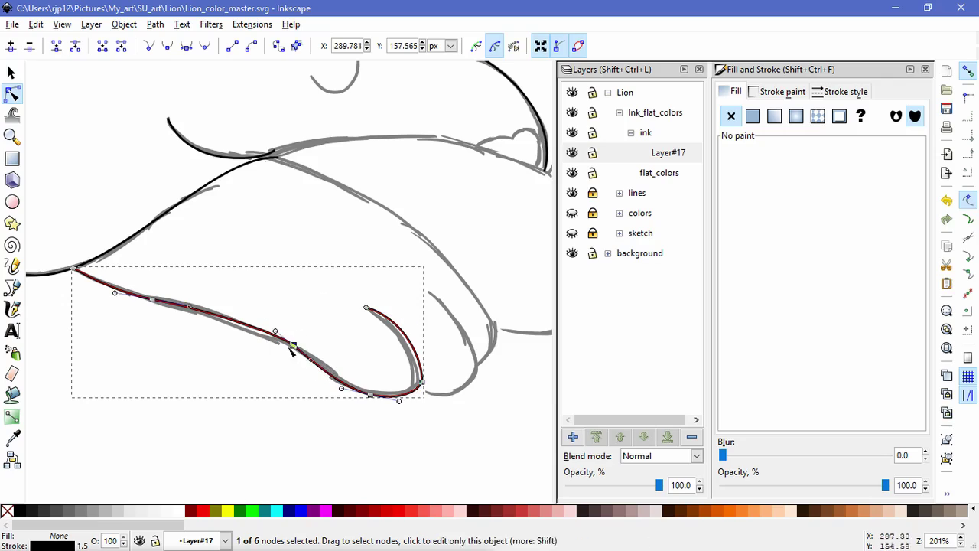
drag(275, 333, 270, 332)
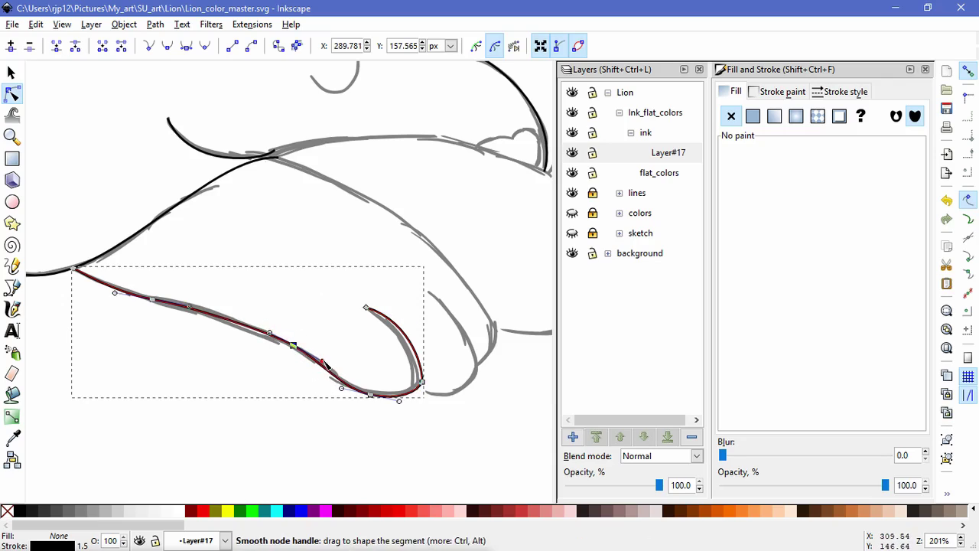
drag(343, 391, 348, 394)
drag(115, 293, 104, 289)
drag(190, 308, 207, 311)
click(476, 432)
click(477, 431)
key(space)
drag(481, 387, 342, 414)
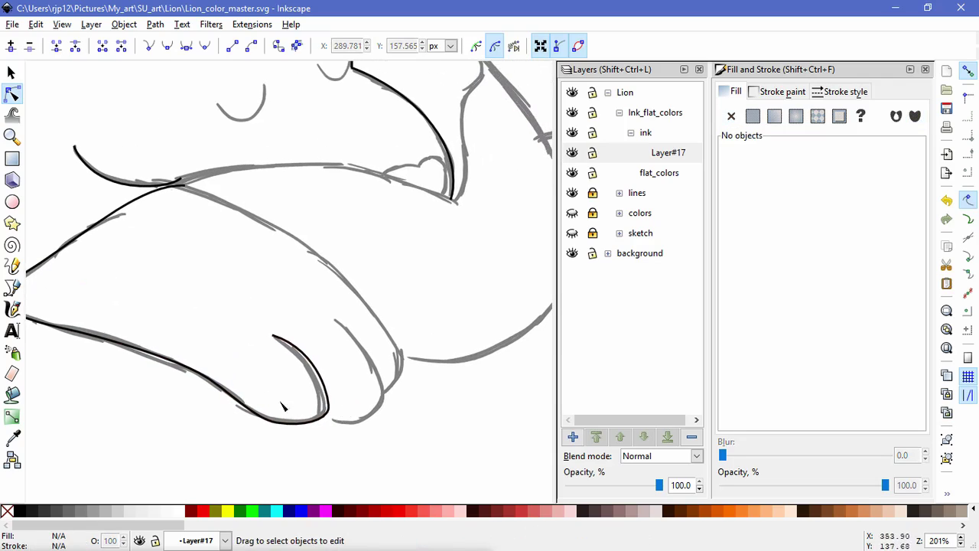
Trace the front paw's second toe with a Bezier path from the first toe's base around and up to the toe line's inner end.
click(12, 287)
click(323, 418)
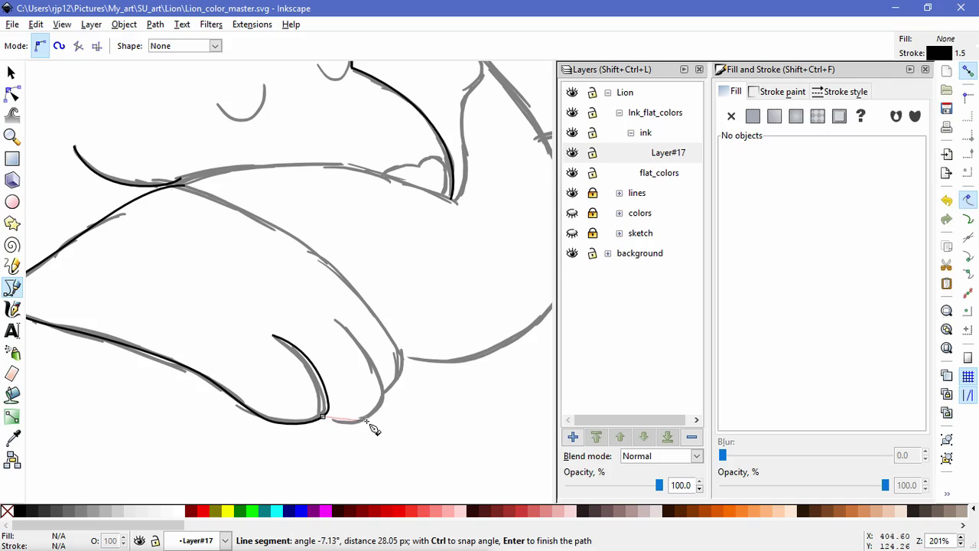
click(384, 394)
drag(335, 316, 303, 306)
key(Return)
Smooth the second toe path and reposition its outer node to round the toe.
click(11, 92)
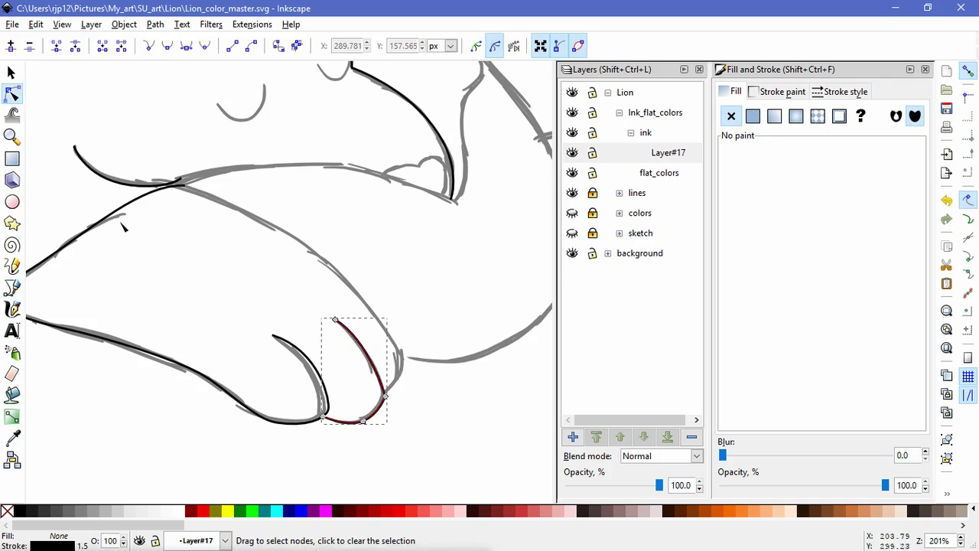
click(168, 47)
scroll(413, 423, up, 1)
drag(375, 341, 375, 390)
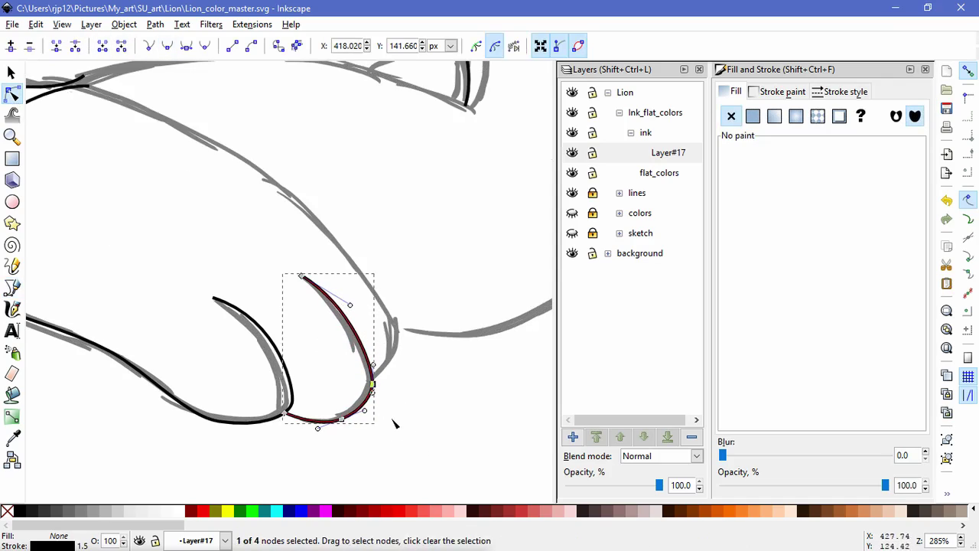
Trace the foreleg's top edge with a Bezier path from the chin line junction down around the paw to the second toe.
click(11, 309)
click(12, 288)
drag(260, 221, 357, 301)
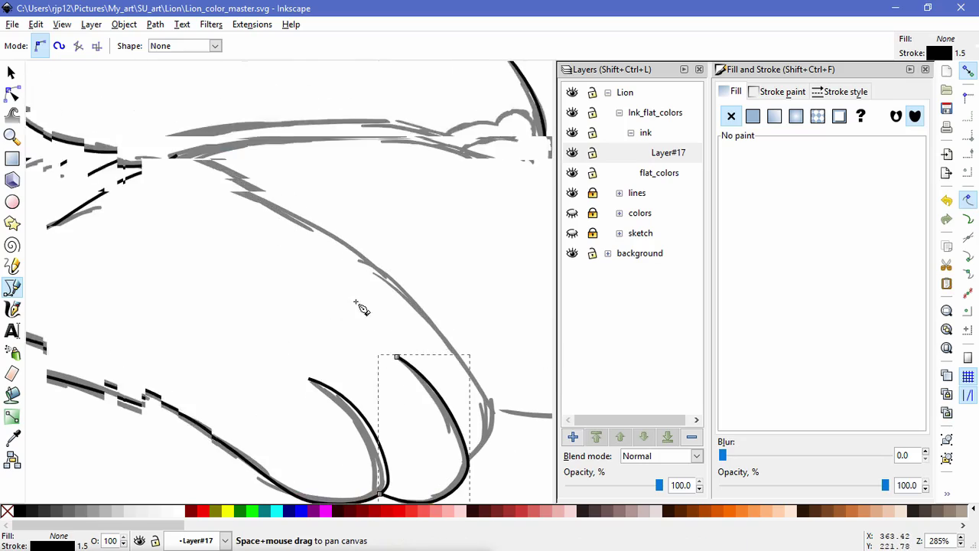
click(176, 166)
drag(376, 264, 368, 240)
drag(392, 334, 347, 379)
key(Return)
Reposition the paw-front node and shorten the middle handle on the foreleg's top edge, then deselect the path.
click(12, 94)
click(393, 335)
drag(393, 335, 391, 329)
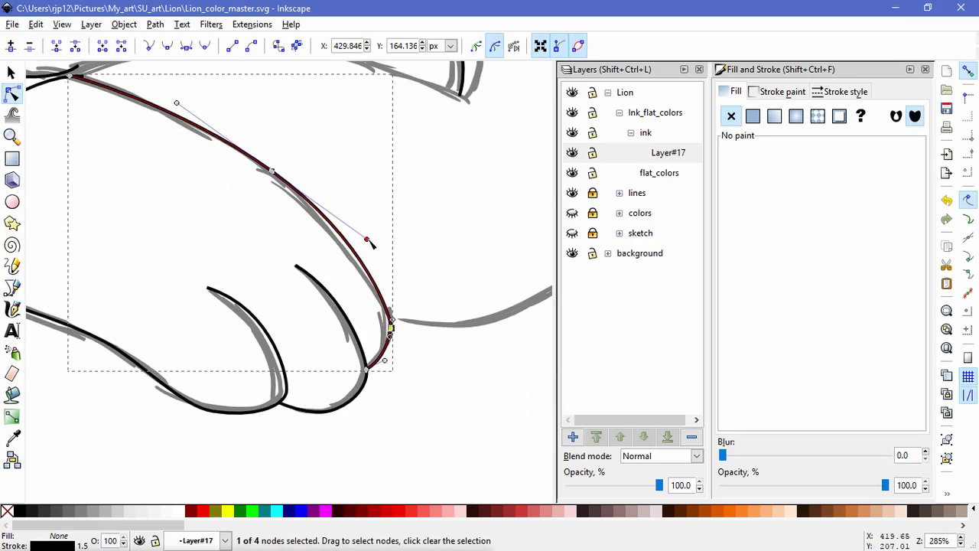
drag(368, 241, 363, 246)
click(177, 184)
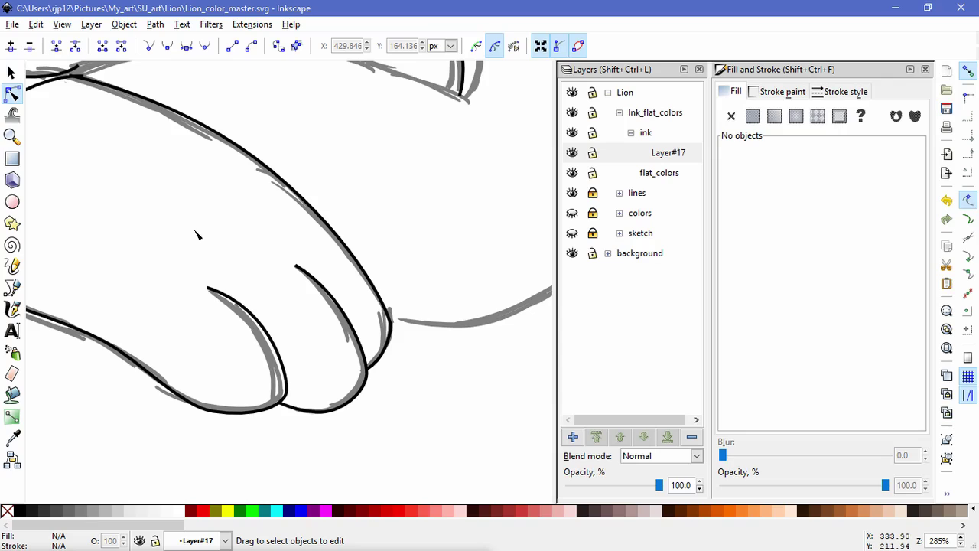
Readjust the chin line's nodes and handles where it meets the top of the foreleg.
scroll(176, 270, down, 2)
drag(252, 268, 275, 300)
scroll(222, 294, up, 2)
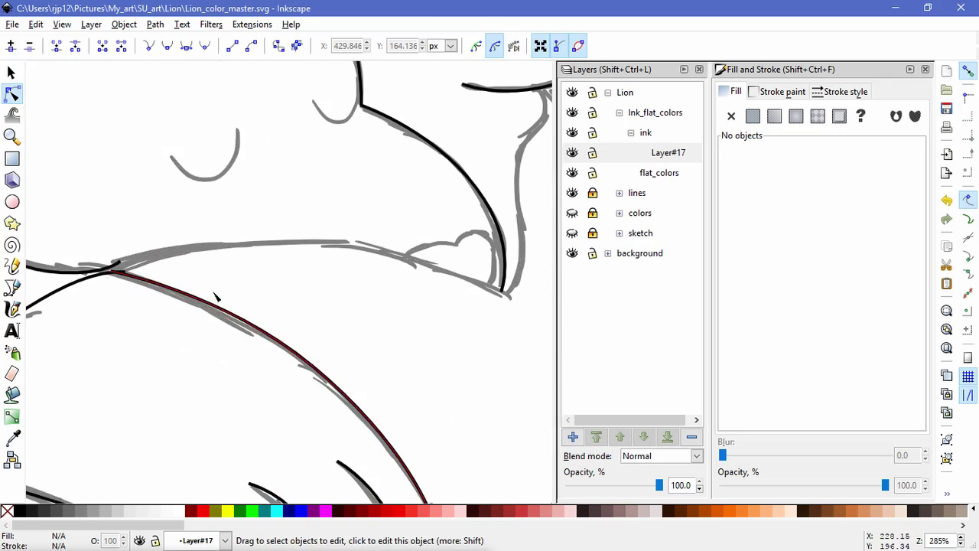
drag(96, 282, 145, 308)
click(112, 293)
drag(258, 306, 163, 309)
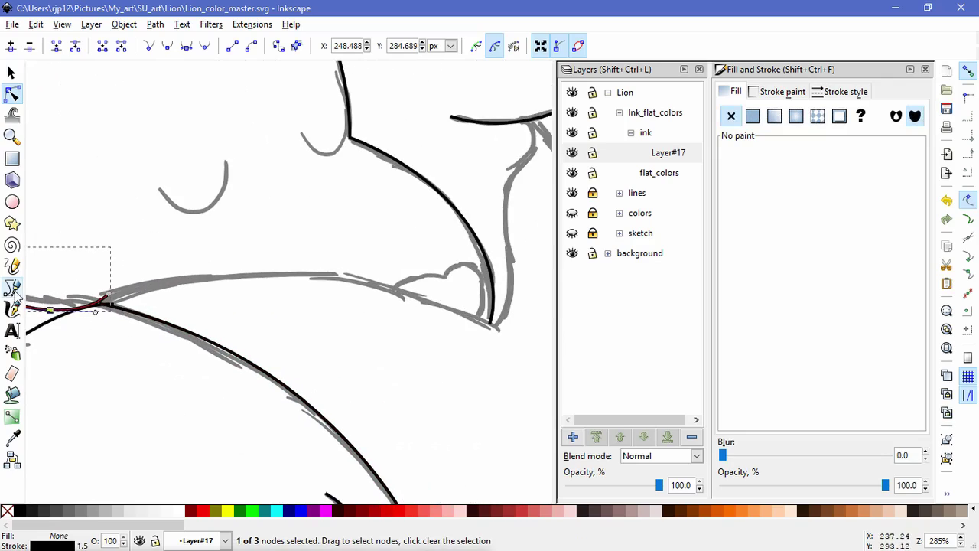
Trace the lower muzzle line with a Bezier path from the chin line's end to the muzzle's lower tip.
click(12, 288)
scroll(328, 345, down, 1)
click(169, 312)
drag(285, 295, 356, 297)
double_click(450, 335)
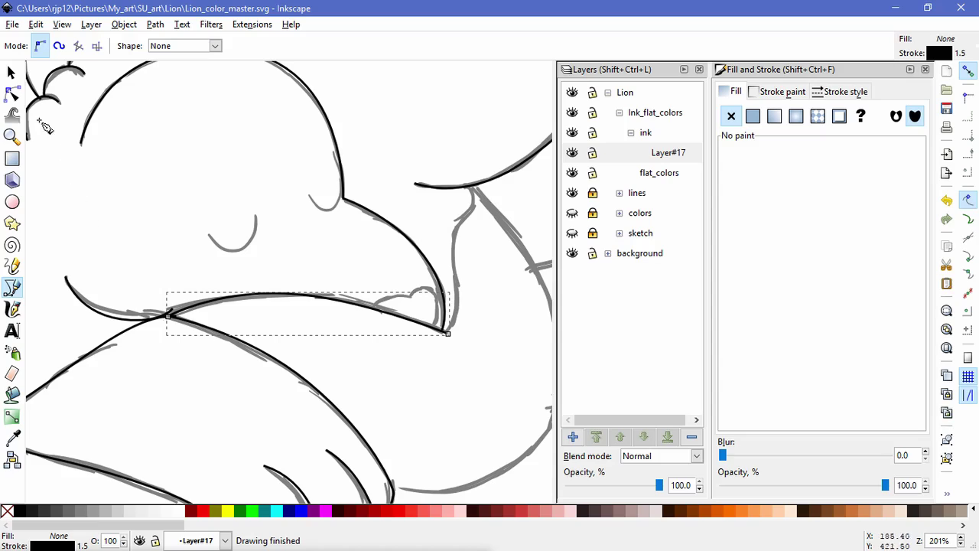
Adjust the lower muzzle line's middle handle and end node to match the sketch, then deselect the path.
key(n)
drag(357, 296, 375, 295)
click(480, 331)
click(483, 332)
drag(493, 326, 410, 388)
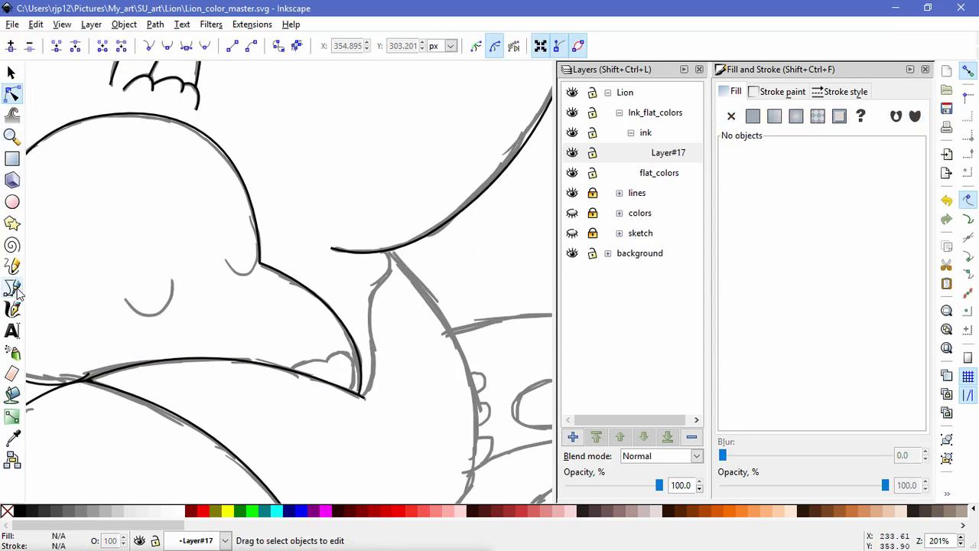
Trace the short wavy line with a Bezier path from the lower mane edge down to the muzzle tip.
click(12, 288)
click(382, 250)
drag(393, 265, 372, 308)
drag(375, 375, 369, 390)
click(363, 398)
key(Return)
Fine-tune the node handles of the wavy line beside the muzzle, then deselect the path.
click(11, 92)
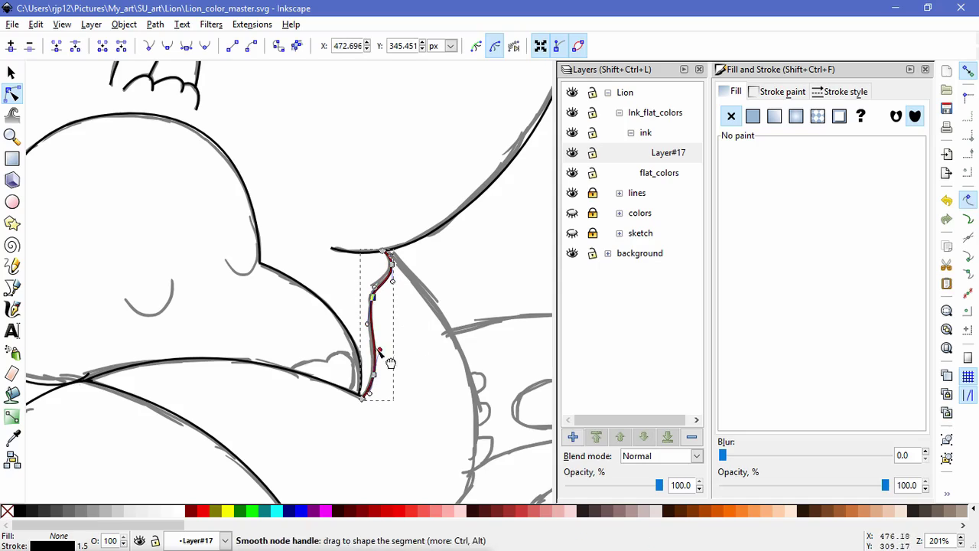
drag(366, 341, 366, 342)
click(423, 417)
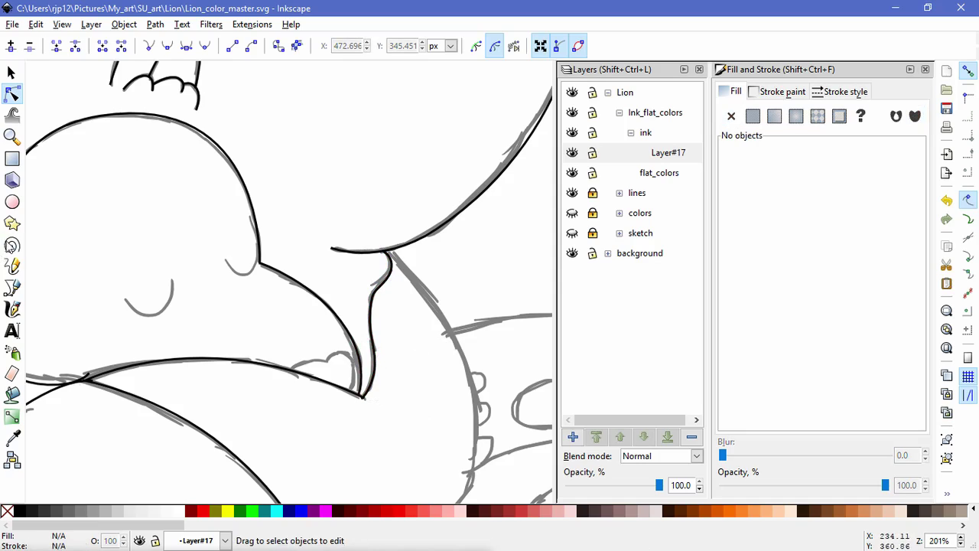
Trace the large curve behind the muzzle with a Bezier path from the lower mane edge down around to the front paw.
click(11, 287)
click(391, 251)
scroll(397, 237, down, 4)
scroll(397, 238, right, 2)
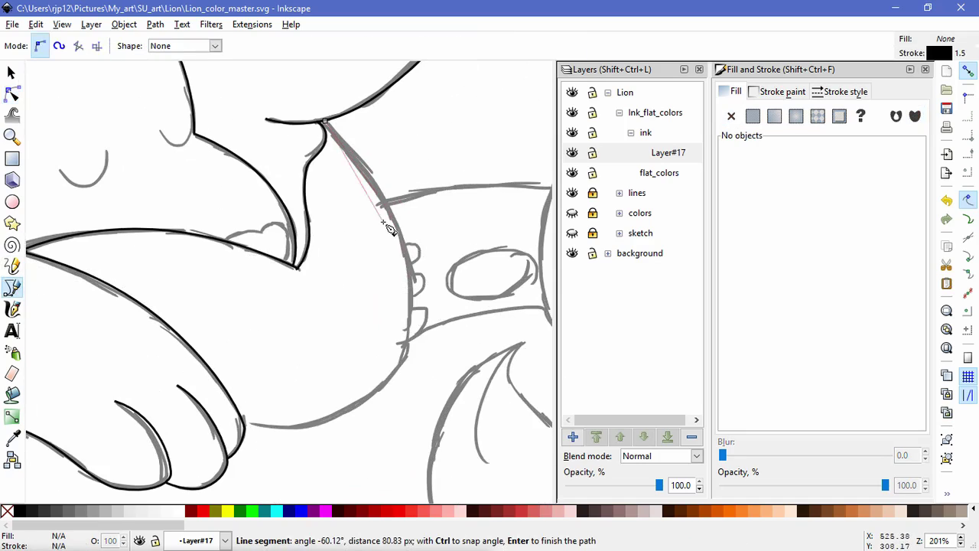
drag(395, 218, 420, 255)
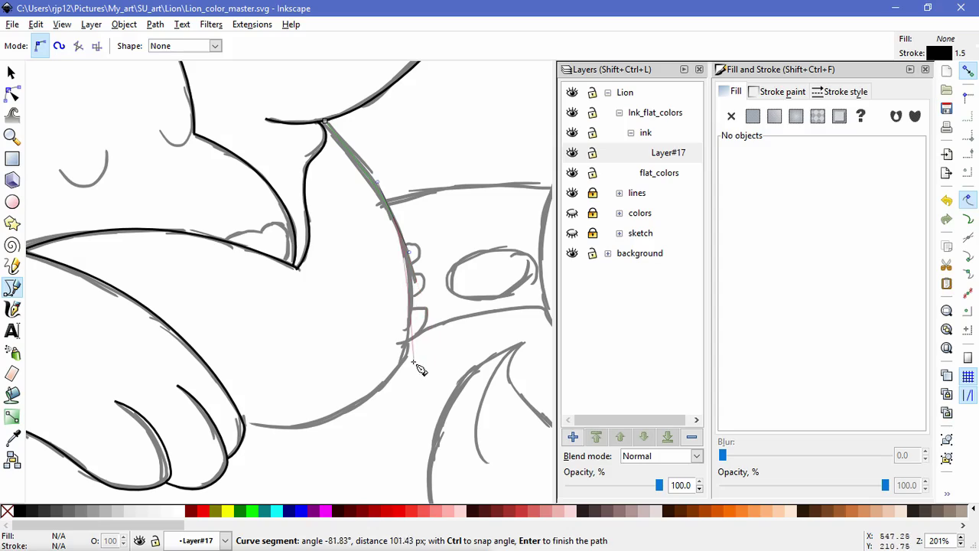
drag(406, 360, 403, 369)
drag(317, 426, 277, 434)
click(247, 423)
key(Return)
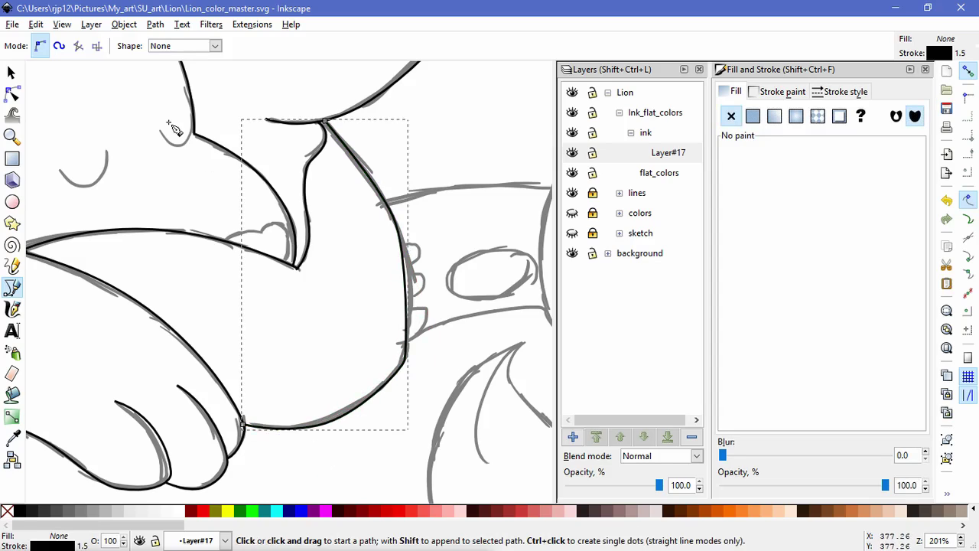
Adjust the upper and lower node handles of the large curve behind the muzzle to follow the sketch, then deselect it.
click(11, 93)
click(392, 217)
drag(414, 258, 425, 280)
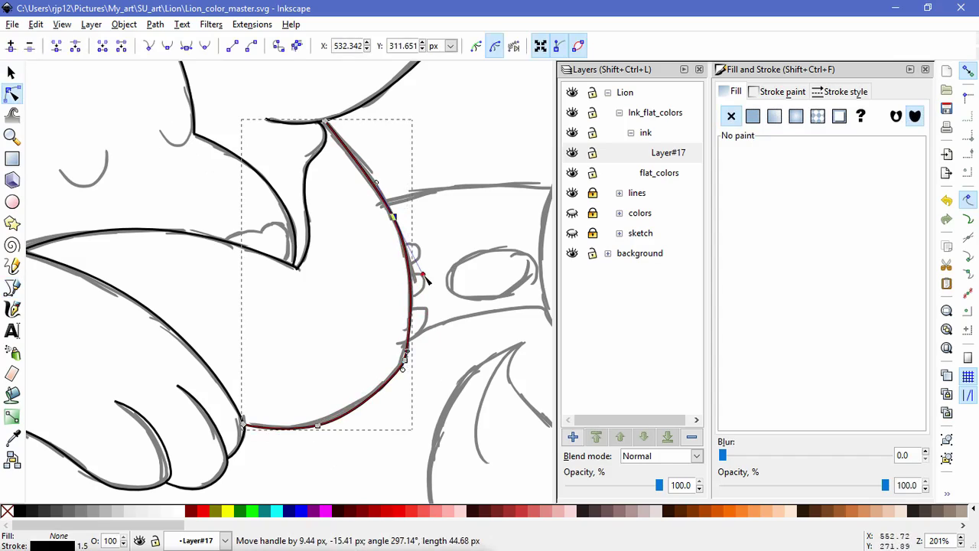
click(317, 426)
drag(358, 417, 326, 423)
double_click(403, 416)
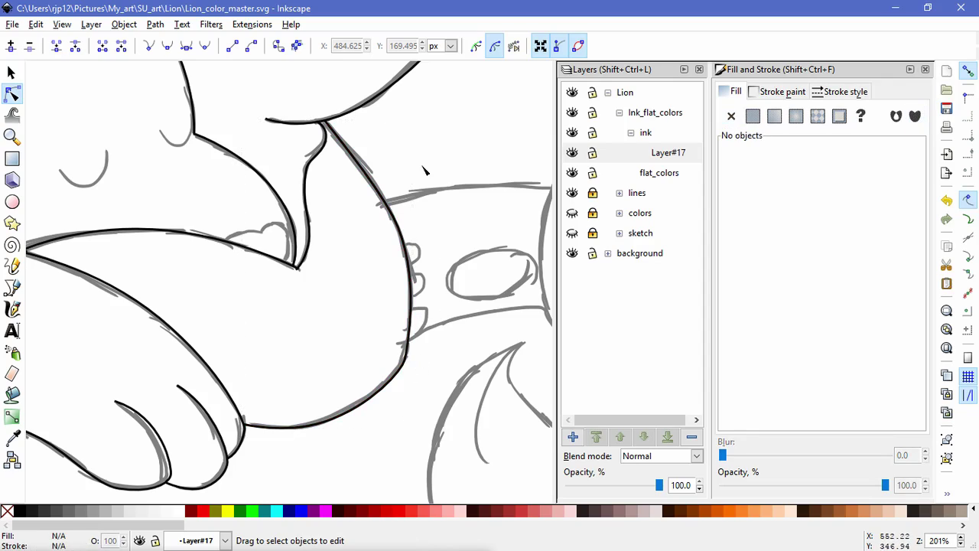
Trace the upper edge of the limb between the large curve and the thigh with a Bezier path.
drag(490, 255, 308, 319)
click(12, 287)
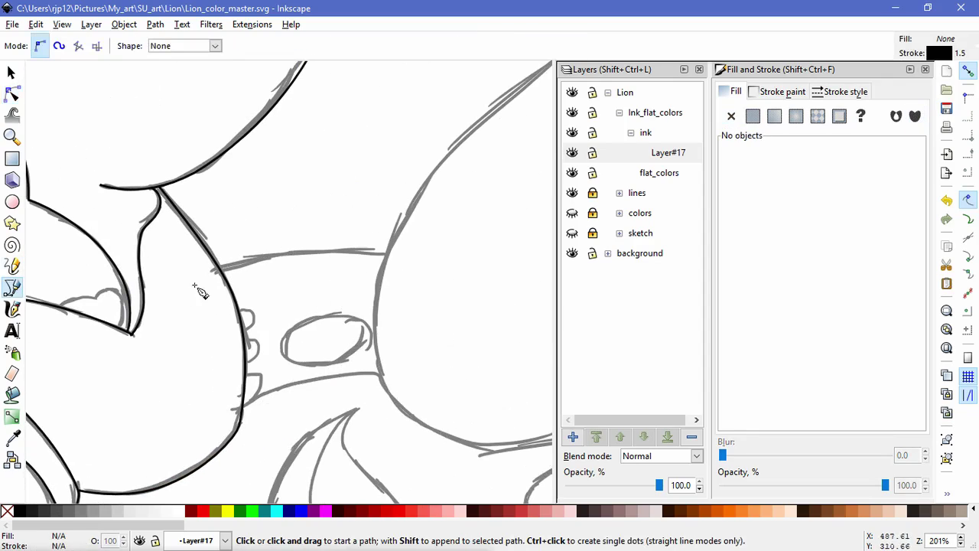
click(387, 252)
mouse_move(222, 267)
mouse_down()
mouse_move(257, 268)
mouse_move(234, 275)
mouse_up()
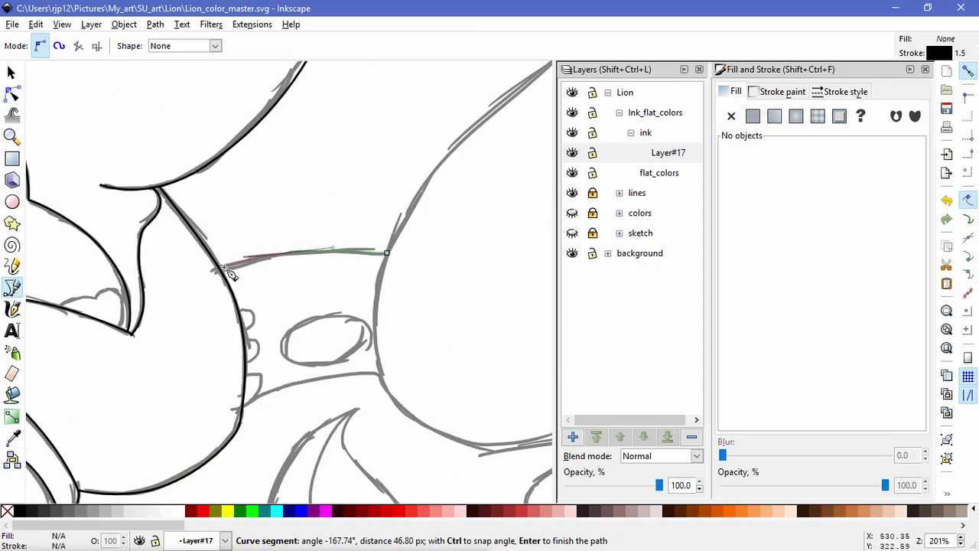
right_click(295, 288)
Trace the lower edge of the same limb with a Bezier path from the thigh back to the large curve.
click(382, 377)
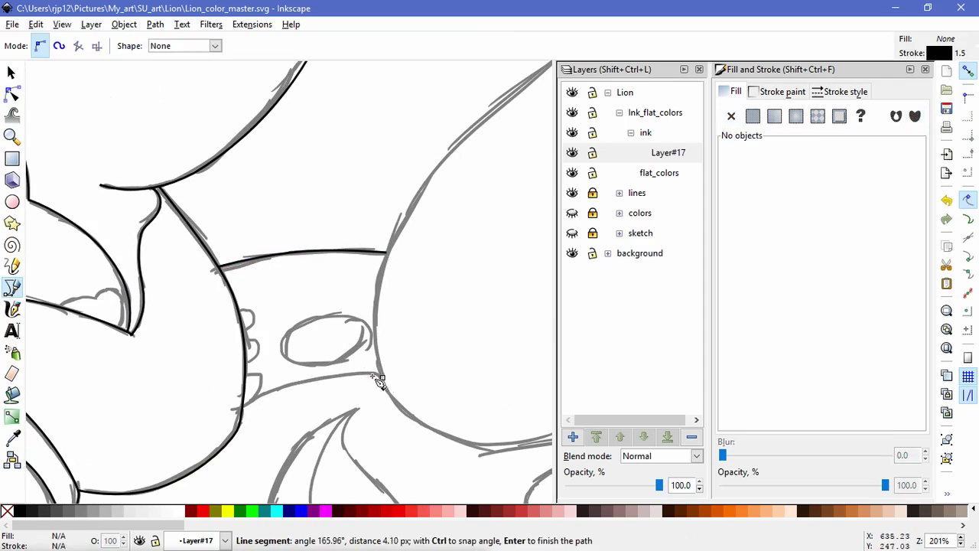
drag(315, 380, 264, 392)
click(242, 408)
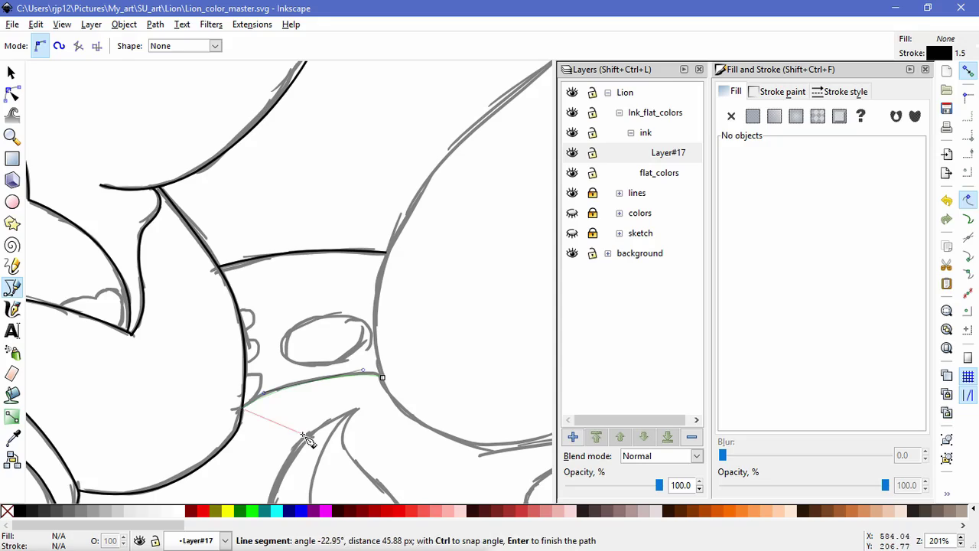
right_click(305, 436)
Trace the thigh with a Bezier path from its upper end down around its front and along the underside to the hind foot.
scroll(310, 306, down, 3)
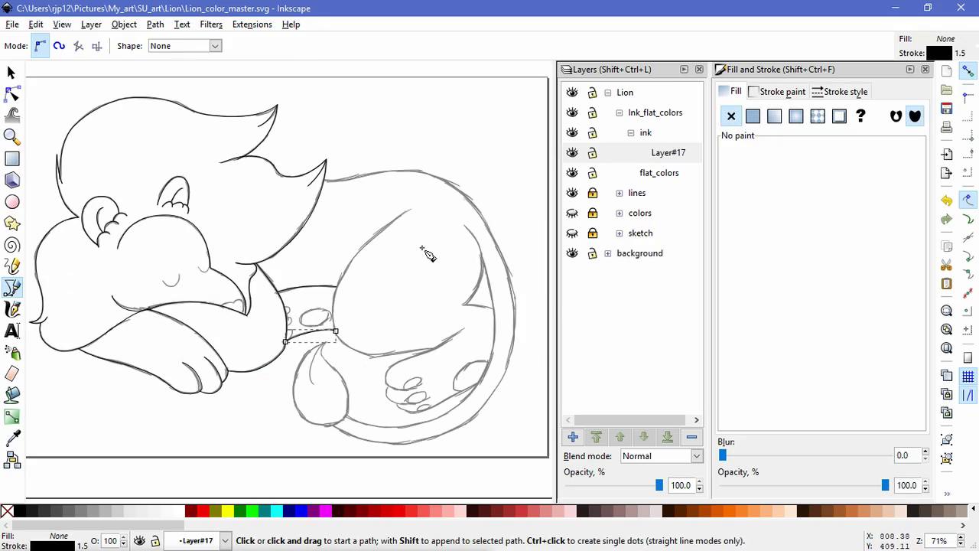
scroll(409, 231, up, 2)
click(416, 189)
drag(281, 321, 243, 417)
key(space)
drag(350, 492, 318, 419)
click(433, 401)
key(Return)
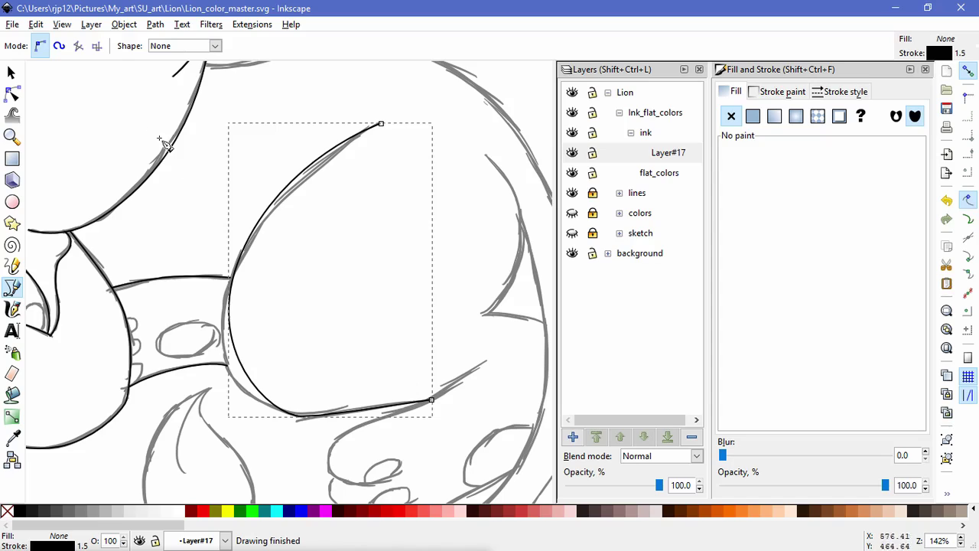
Adjust the thigh path's bottom node and handles to fit the sketched curve, then deselect the path.
key(n)
drag(275, 409, 224, 375)
drag(303, 417, 368, 407)
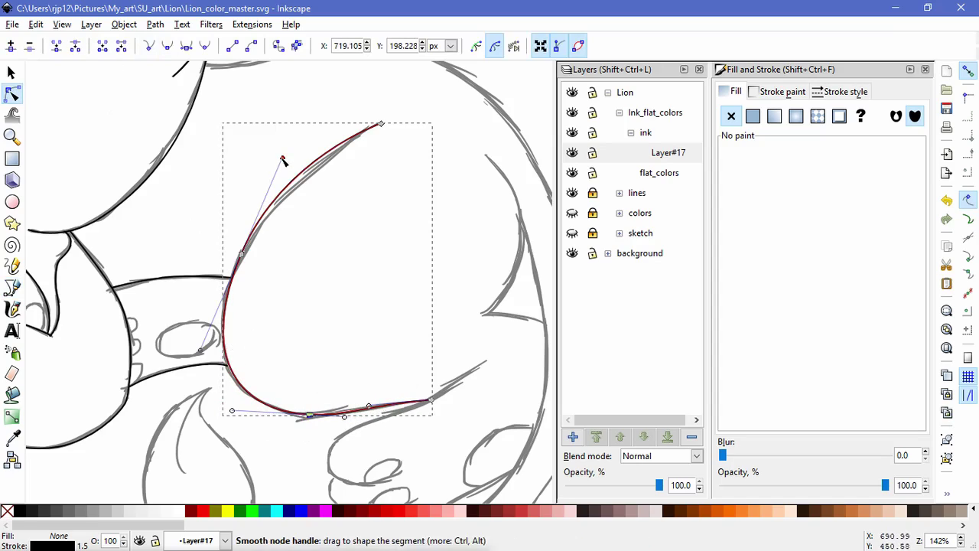
drag(282, 159, 288, 168)
key(Escape)
key(Escape)
Trace the rump crease with a Bezier path curving down to its pointed corner and back out along the short heel line.
drag(481, 325, 344, 375)
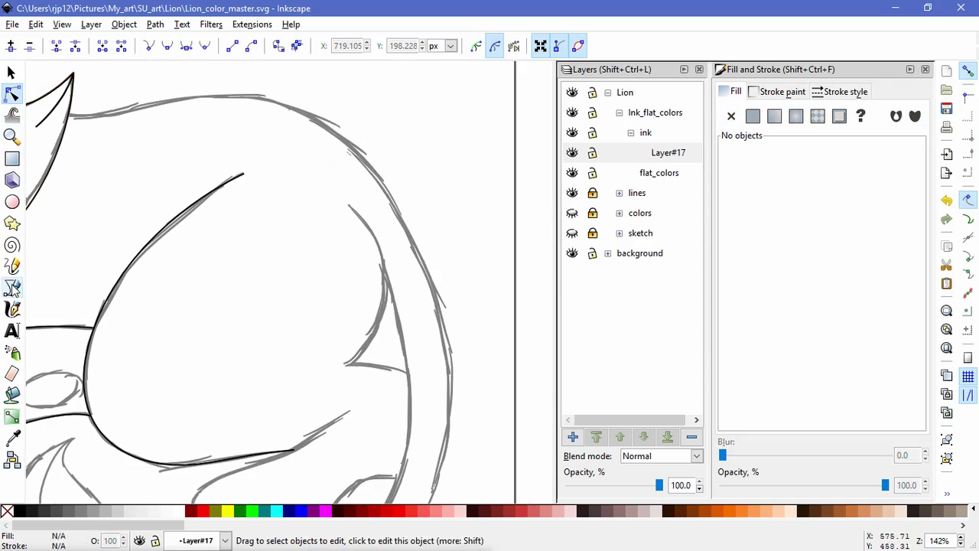
click(12, 287)
click(348, 205)
drag(386, 295, 376, 345)
click(345, 366)
drag(412, 378, 420, 387)
key(Return)
Trace the hind foot's upper edge and first toe with a Bezier path starting at the free end of the leg line.
drag(359, 463, 421, 280)
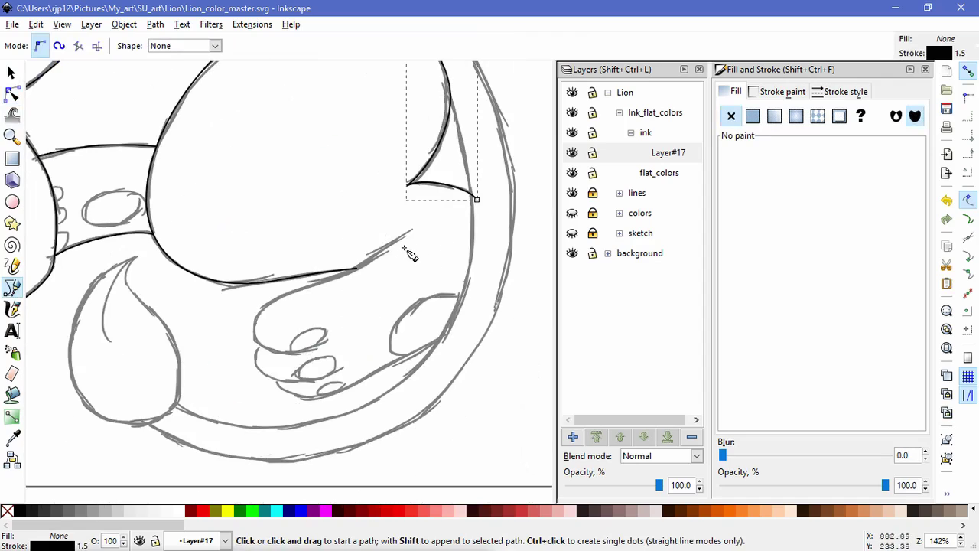
click(411, 230)
drag(332, 285, 295, 291)
drag(253, 326, 254, 350)
drag(329, 340, 377, 322)
key(Return)
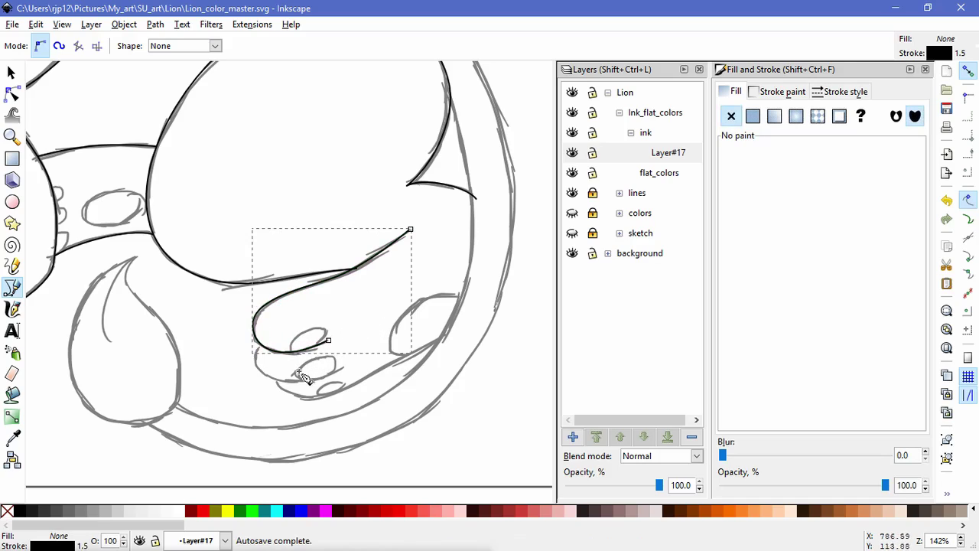
Trace the hind foot's second toe with a Bezier path starting at the first toe's outline.
scroll(264, 396, up, 2)
click(247, 311)
drag(255, 338, 260, 357)
mouse_move(430, 346)
mouse_down()
mouse_move(537, 317)
mouse_move(529, 291)
mouse_up()
key(Return)
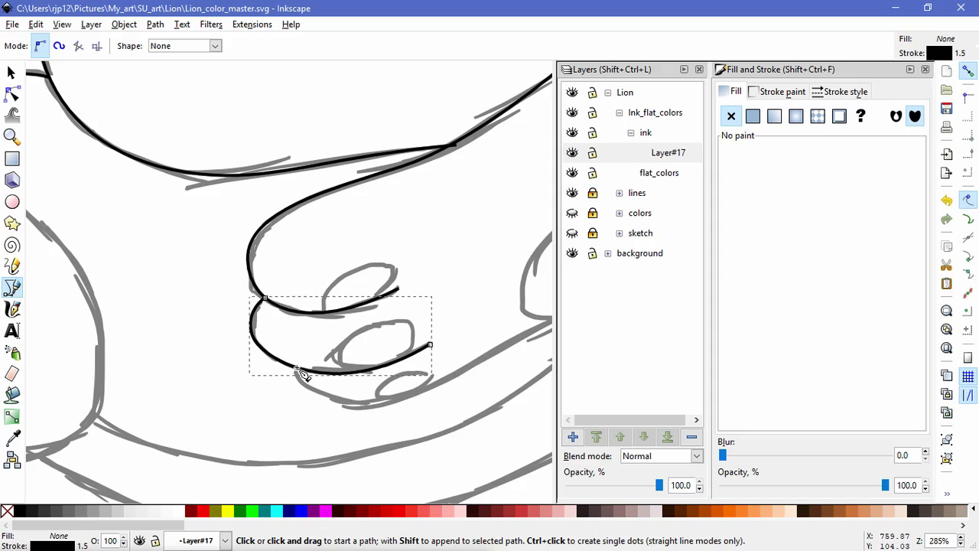
Trace the hind foot's third toe and sole with a Bezier path ending at the inner tail curve.
click(296, 368)
key(space)
drag(426, 398, 224, 402)
drag(157, 410, 214, 407)
drag(356, 324, 389, 313)
double_click(425, 289)
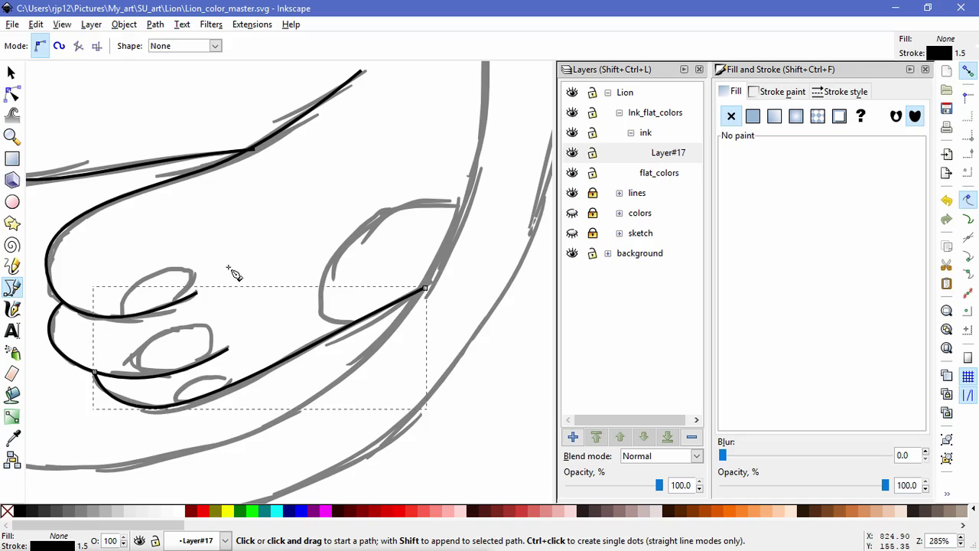
Trace the back and outer tail edge with a Bezier path from the mane around the rump to the tail tuft.
scroll(234, 274, down, 4)
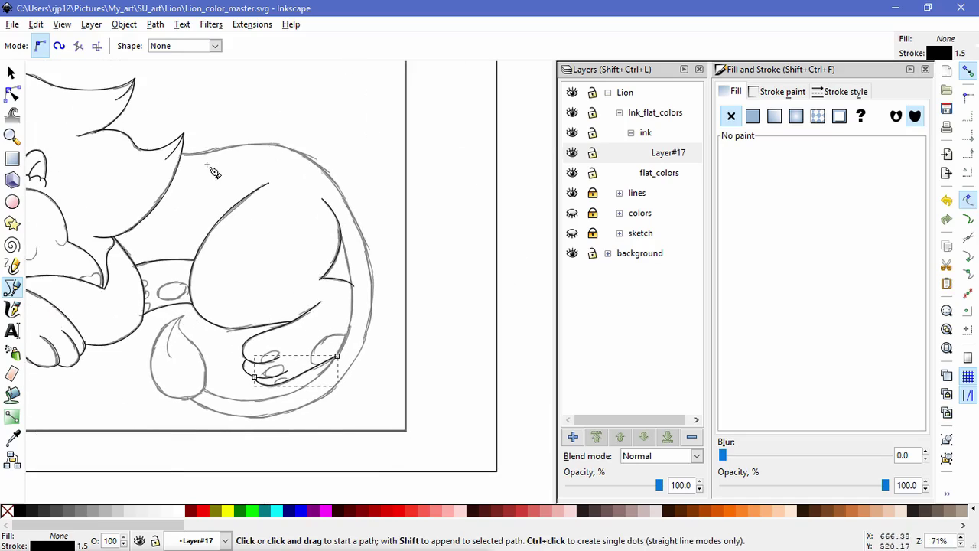
scroll(212, 172, up, 2)
click(139, 207)
drag(194, 209, 224, 203)
drag(333, 191, 380, 201)
key(space)
drag(493, 379, 342, 345)
scroll(321, 254, down, 2)
drag(240, 419, 169, 433)
double_click(148, 408)
Trace the inner tail edge with a Bezier path from the top of the rump crease down around to the tail tuft.
scroll(304, 269, up, 2)
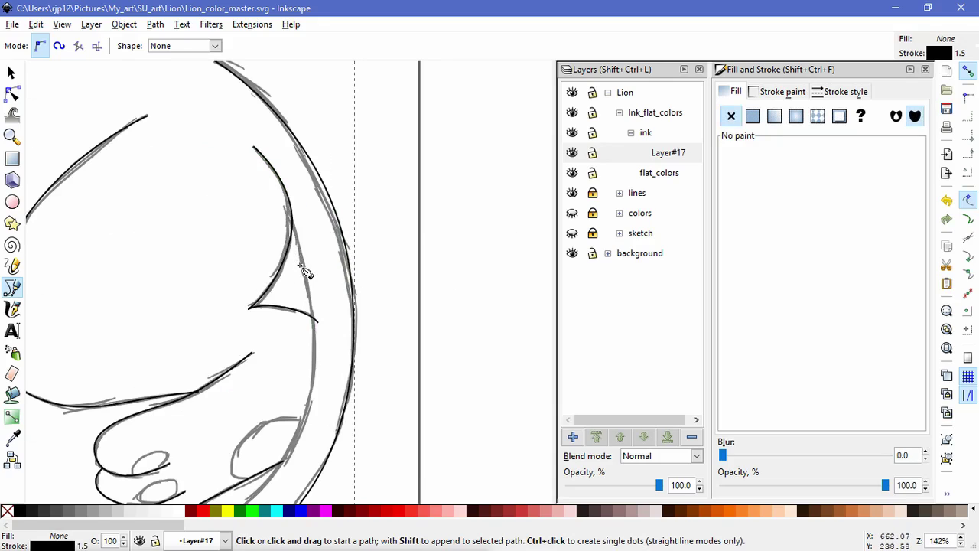
click(251, 150)
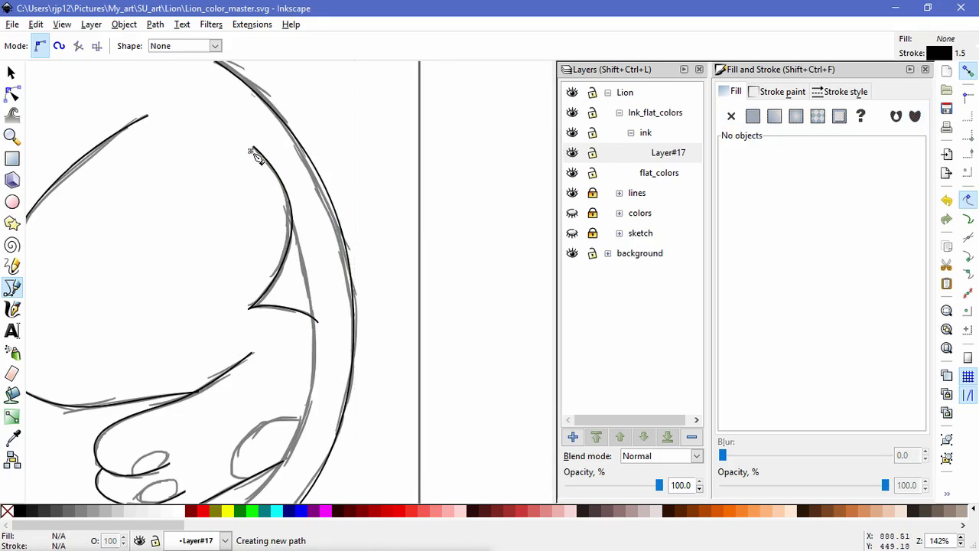
drag(315, 334, 417, 177)
key(space)
drag(306, 263, 216, 285)
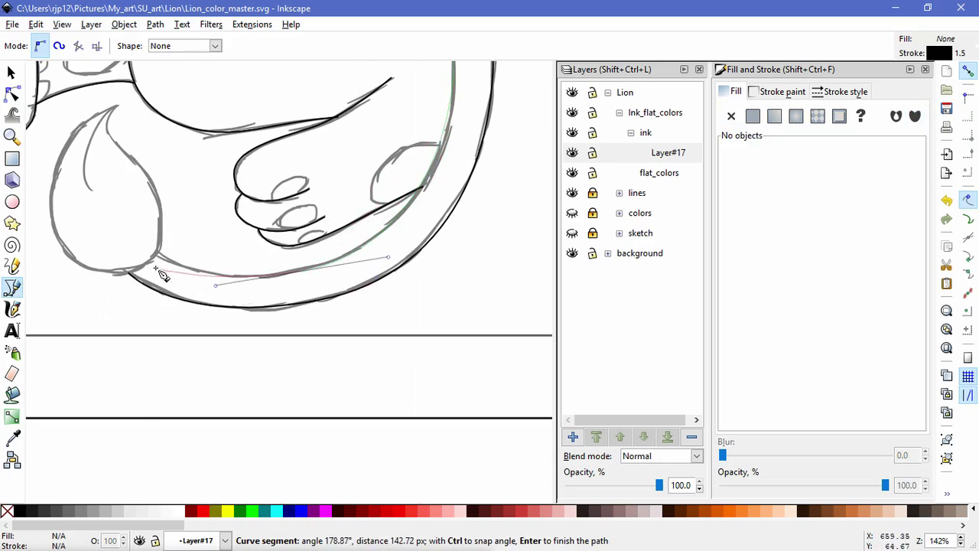
double_click(163, 260)
Refine the inner tail edge by adjusting its nodes and handles along the lower curve and beside the rump crease.
key(n)
click(303, 269)
drag(389, 257, 399, 248)
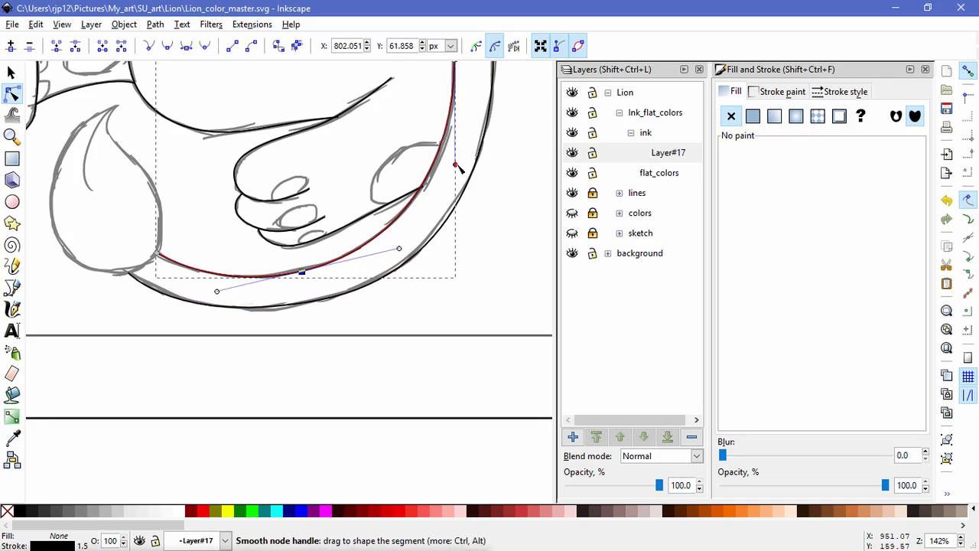
scroll(456, 167, up, 5)
drag(435, 213, 437, 210)
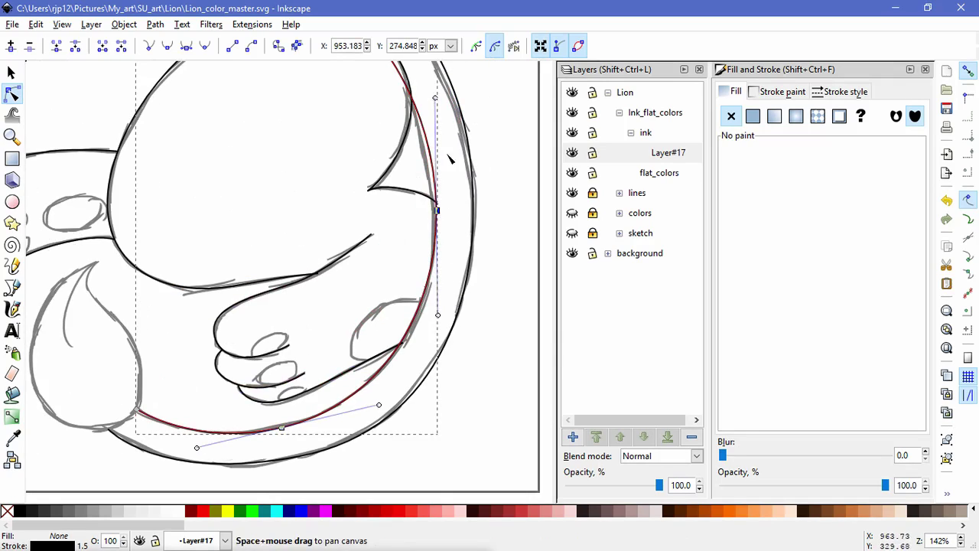
drag(448, 156, 448, 325)
mouse_move(396, 403)
mouse_down()
mouse_move(501, 166)
mouse_move(535, 147)
mouse_up()
Trace the tail tuft's teardrop outline with a closed Bezier path starting and ending at its pointed tip.
drag(280, 345, 296, 400)
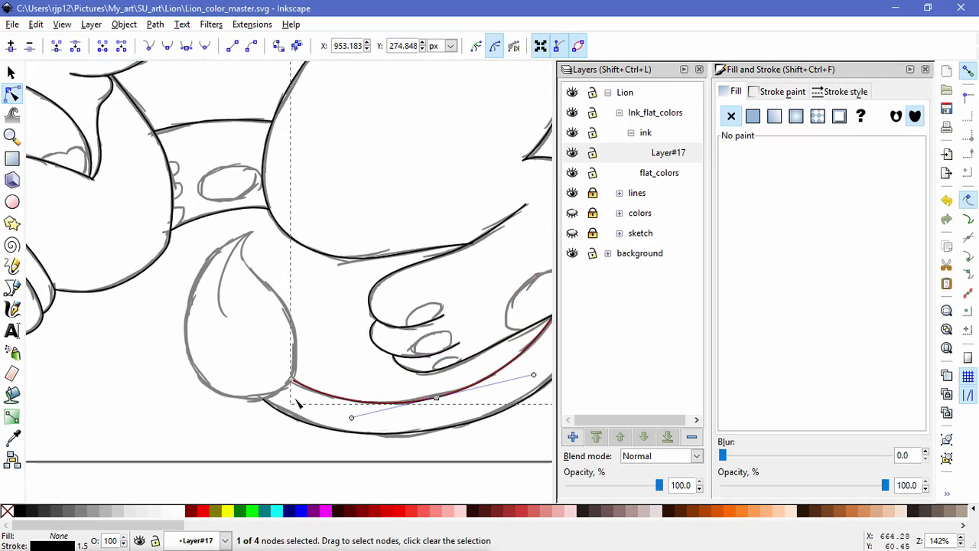
key(b)
scroll(217, 305, up, 1)
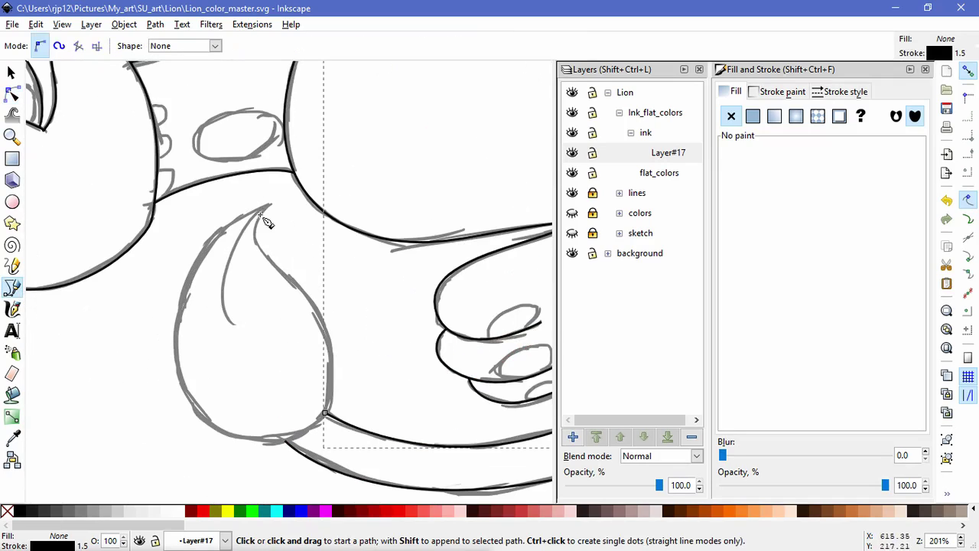
click(271, 204)
drag(176, 325, 176, 434)
drag(280, 443, 310, 436)
drag(332, 357, 324, 301)
click(271, 204)
Adjust the tail tuft outline's nodes and handles so its inner side and base follow the sketch.
key(n)
click(254, 238)
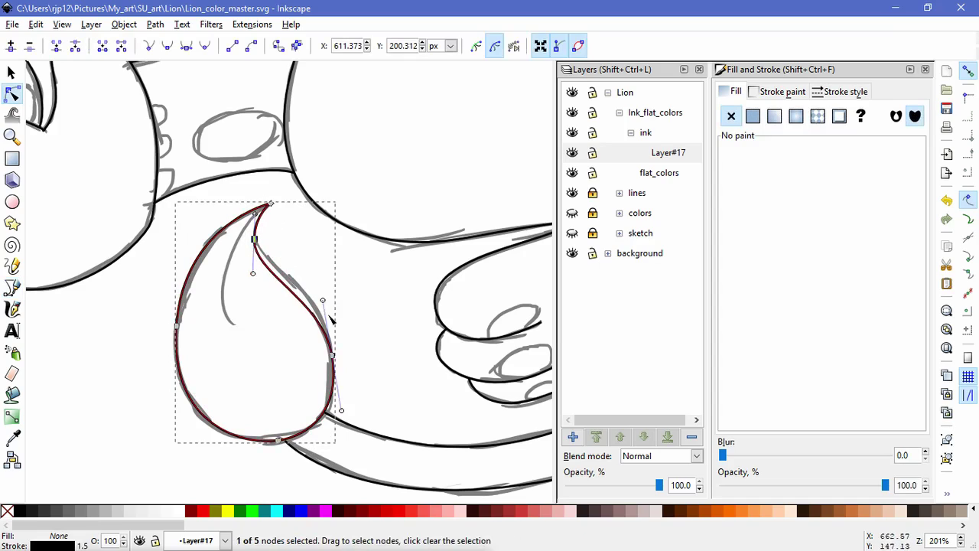
drag(323, 301, 325, 280)
drag(279, 442, 281, 439)
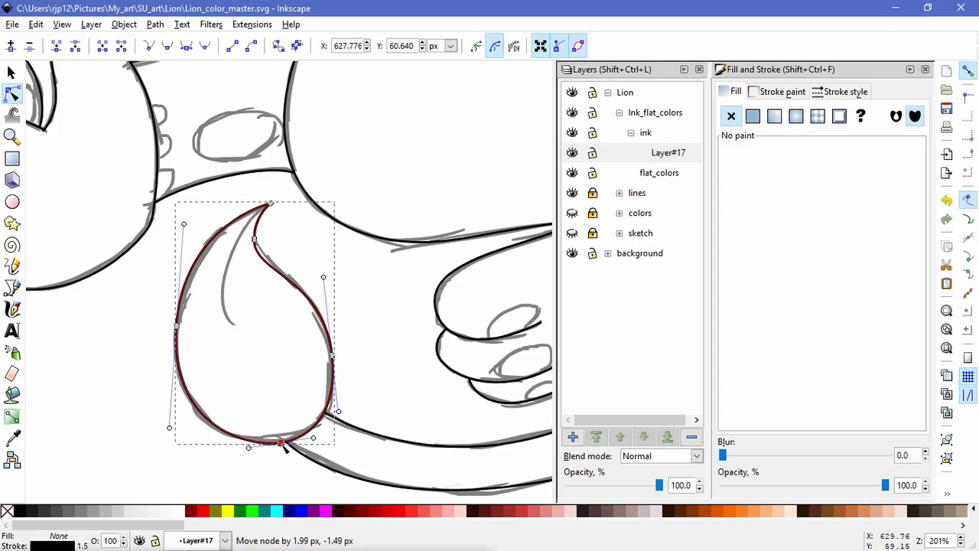
Trace the curved crease inside the tail tuft up to its tip and adjust its nodes to fit the sketch.
click(12, 286)
click(236, 324)
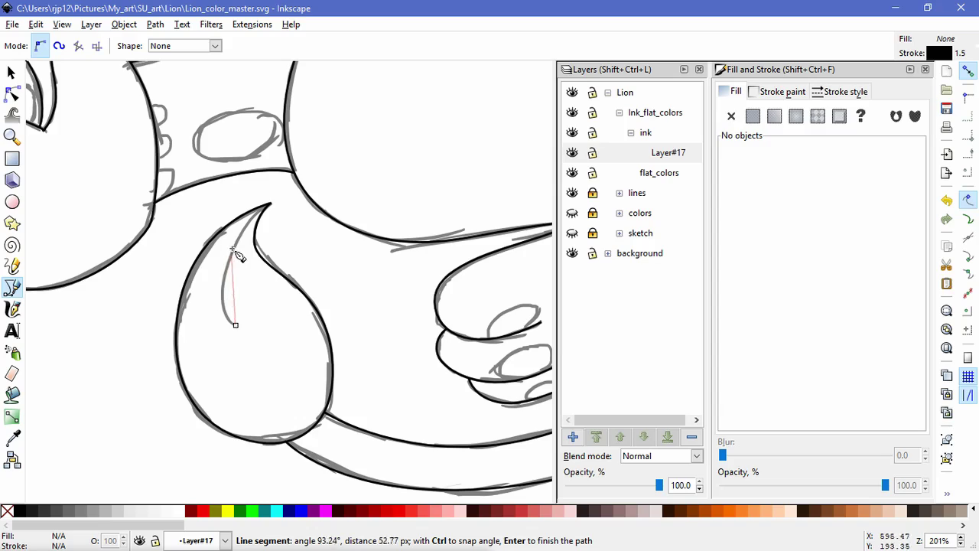
mouse_move(268, 205)
mouse_down()
mouse_move(339, 127)
mouse_move(344, 164)
mouse_up()
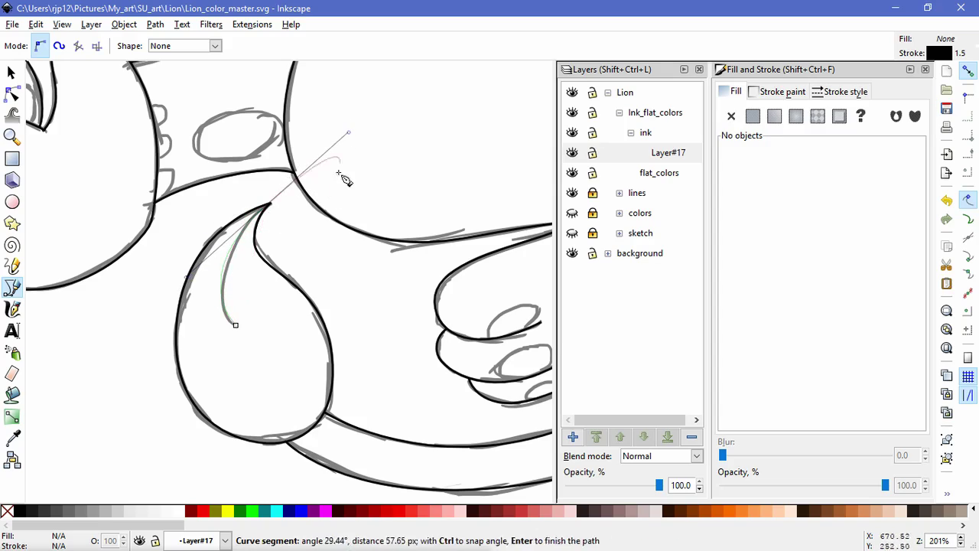
key(Return)
click(11, 92)
click(236, 324)
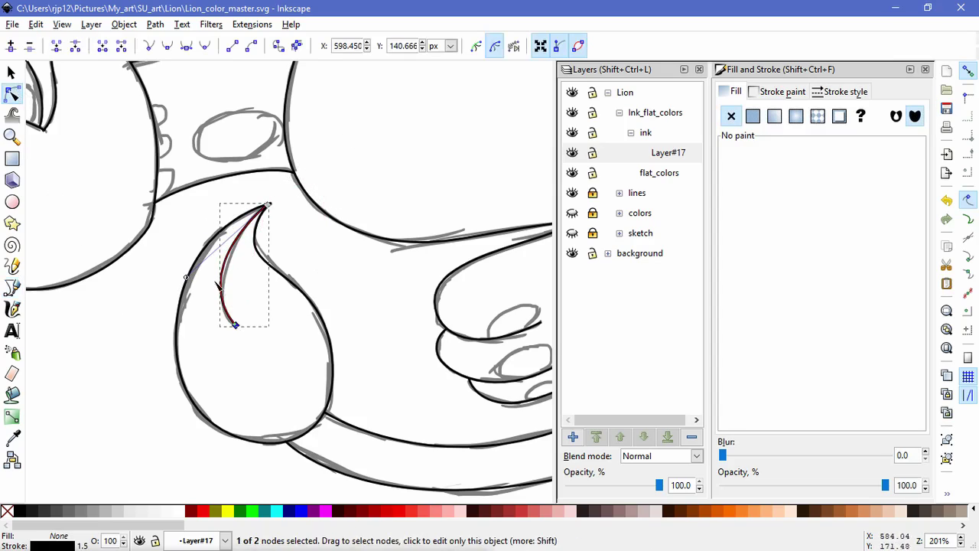
drag(184, 280, 210, 255)
drag(231, 328, 220, 321)
click(395, 401)
click(399, 402)
Trace the lion's nearer closed eye as a curved Bezier path.
key(space)
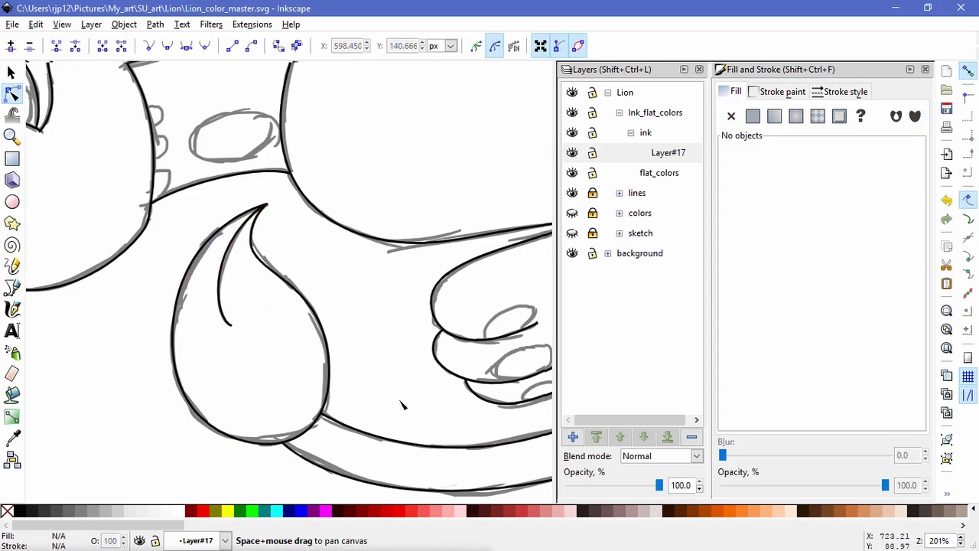
drag(402, 401, 219, 343)
scroll(435, 330, down, 3)
key(space)
drag(354, 280, 401, 374)
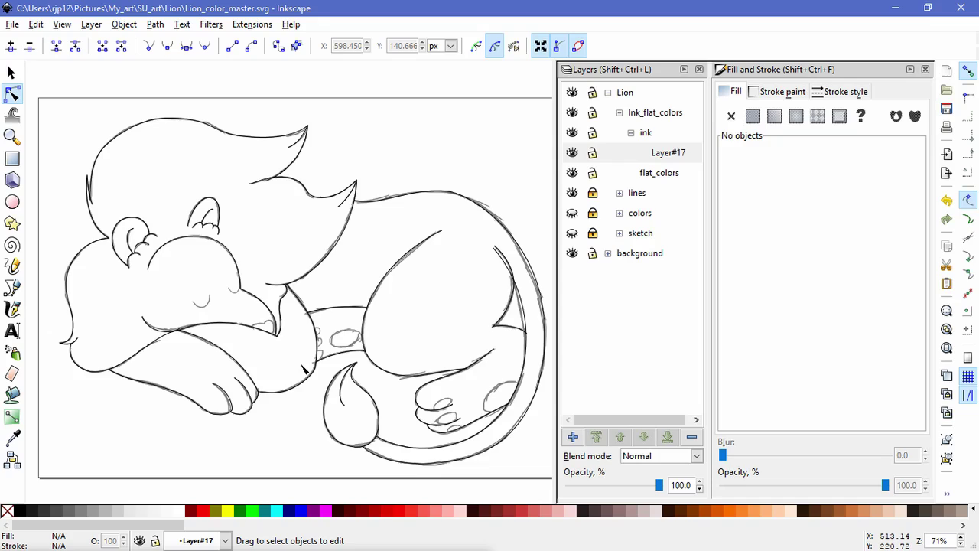
scroll(206, 312, up, 4)
click(12, 288)
click(160, 283)
drag(204, 306, 235, 299)
double_click(227, 257)
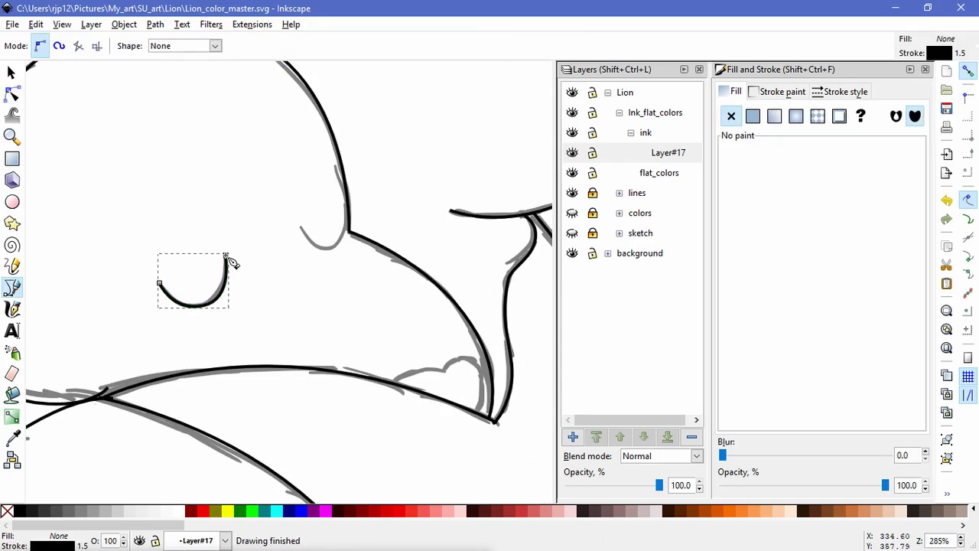
Trace the lion's farther closed eye beside the muzzle edge and adjust its nodes to clear the face outline.
click(299, 226)
drag(338, 249, 362, 240)
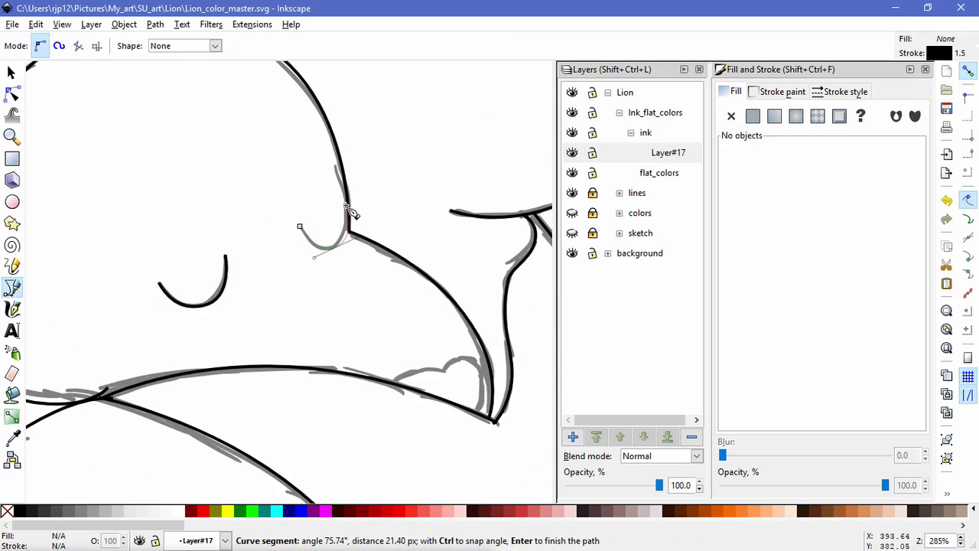
double_click(347, 205)
key(n)
click(336, 248)
drag(359, 238, 351, 239)
drag(346, 205, 342, 211)
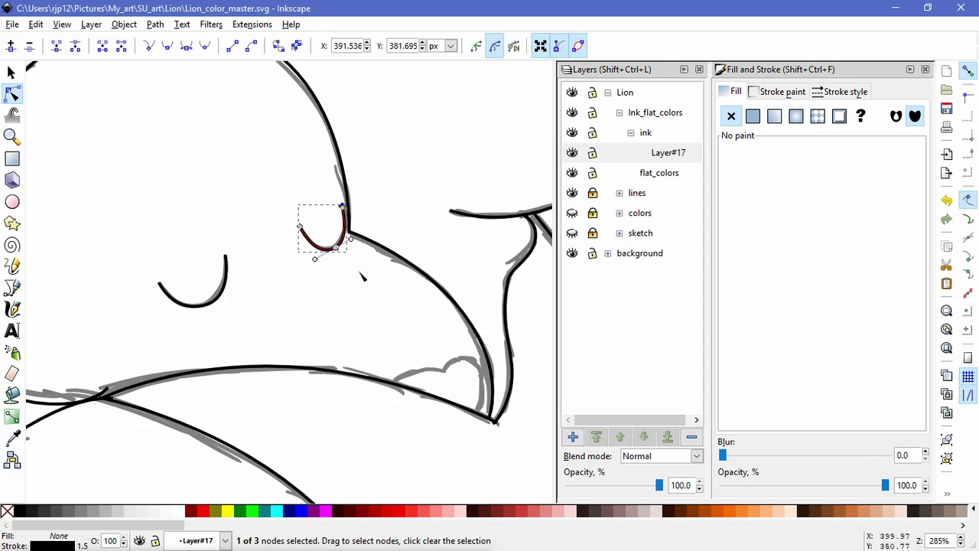
Trace the two-lobed nose at the muzzle tip with a Bezier path from the mouth line back to it.
click(11, 289)
click(393, 381)
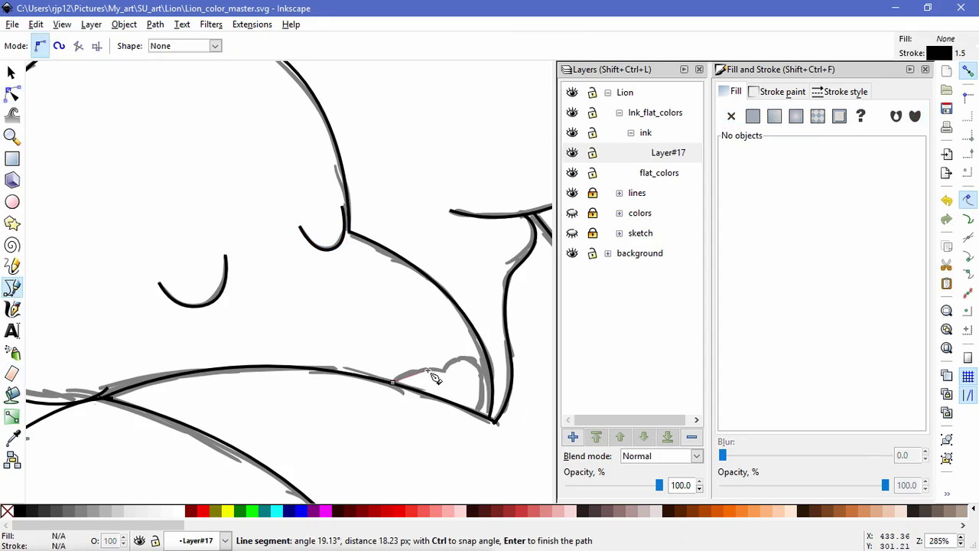
drag(419, 370, 477, 359)
click(445, 371)
drag(480, 414, 463, 453)
key(Return)
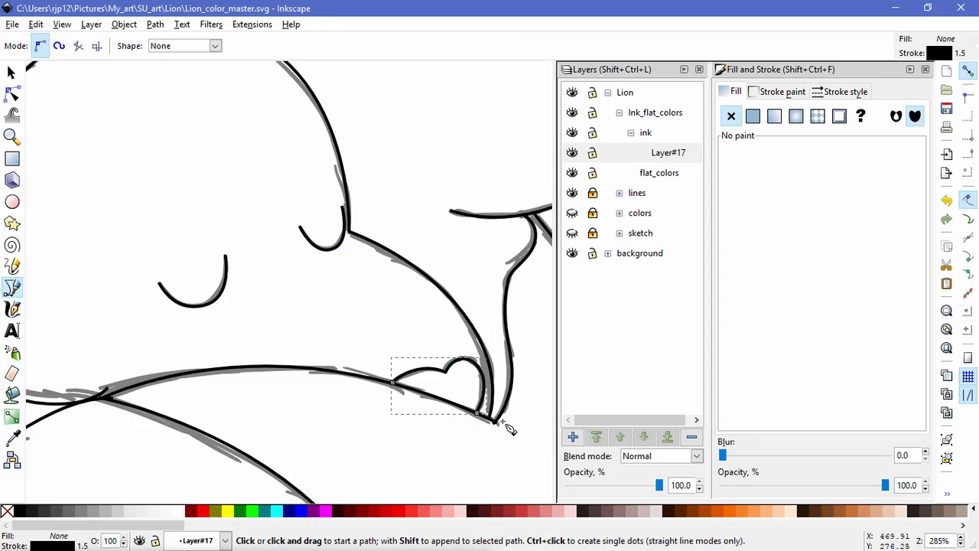
Draw an ellipse for the front paw's large pad, then rotate and resize it to match the sketch.
scroll(505, 420, down, 7)
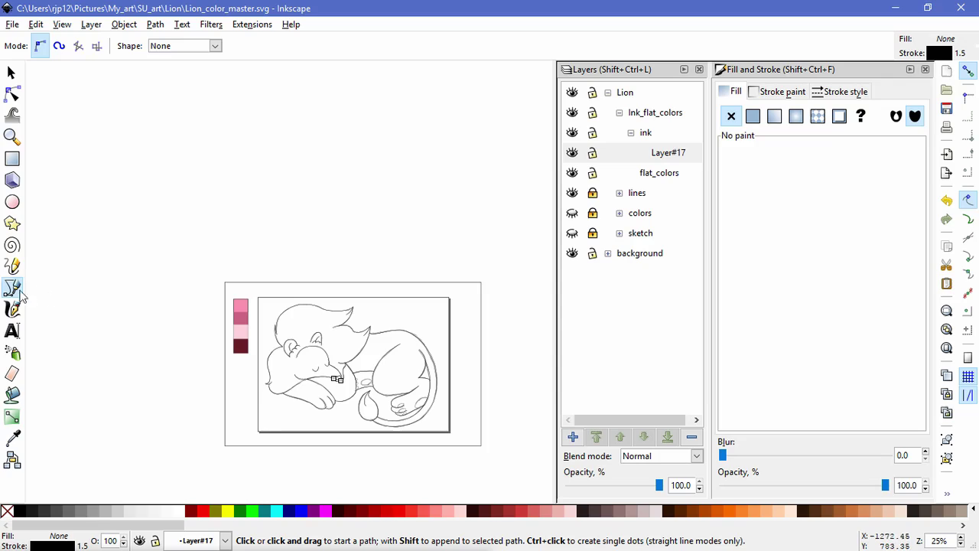
key(e)
scroll(481, 405, up, 7)
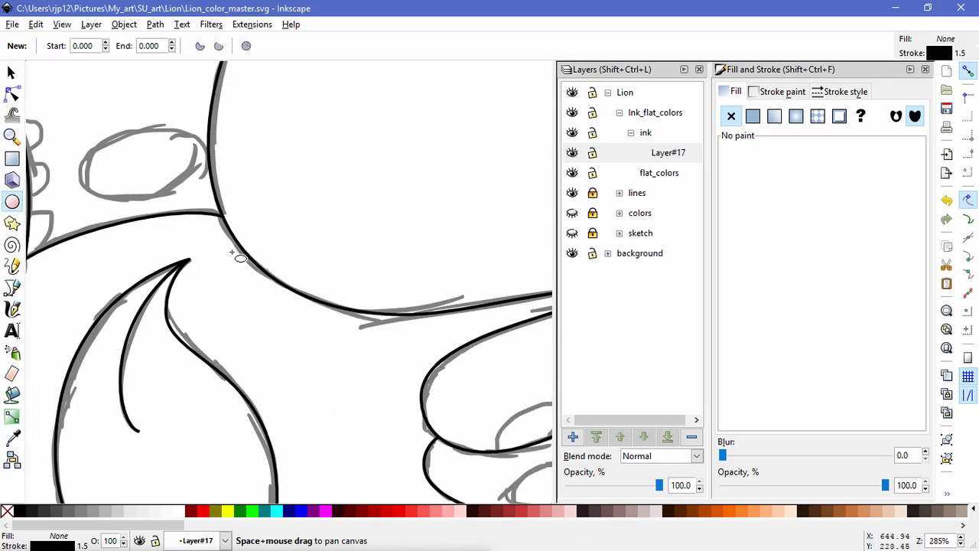
mouse_move(346, 328)
mouse_down()
mouse_move(477, 372)
mouse_move(463, 390)
mouse_up()
key(n)
click(12, 74)
drag(459, 354, 470, 326)
drag(342, 329, 340, 346)
mouse_move(456, 308)
mouse_down()
mouse_move(444, 296)
mouse_move(301, 293)
mouse_up()
Duplicate the pad ellipse into three front-paw toe pads about 31 by 17 px, positioned and rotated over the sketch.
key(ctrl+d)
drag(183, 351, 250, 332)
drag(289, 309, 304, 426)
key(ctrl+d)
key(ctrl+d)
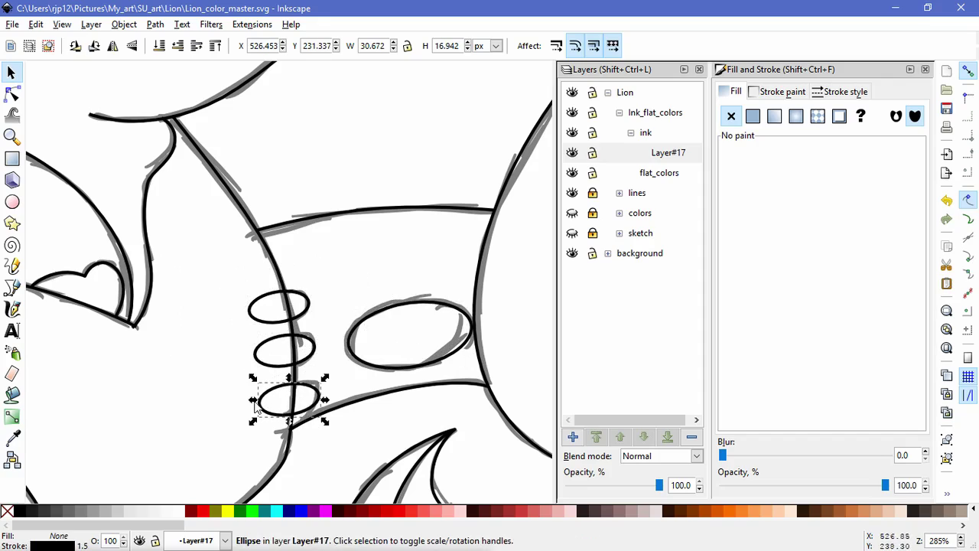
click(260, 360)
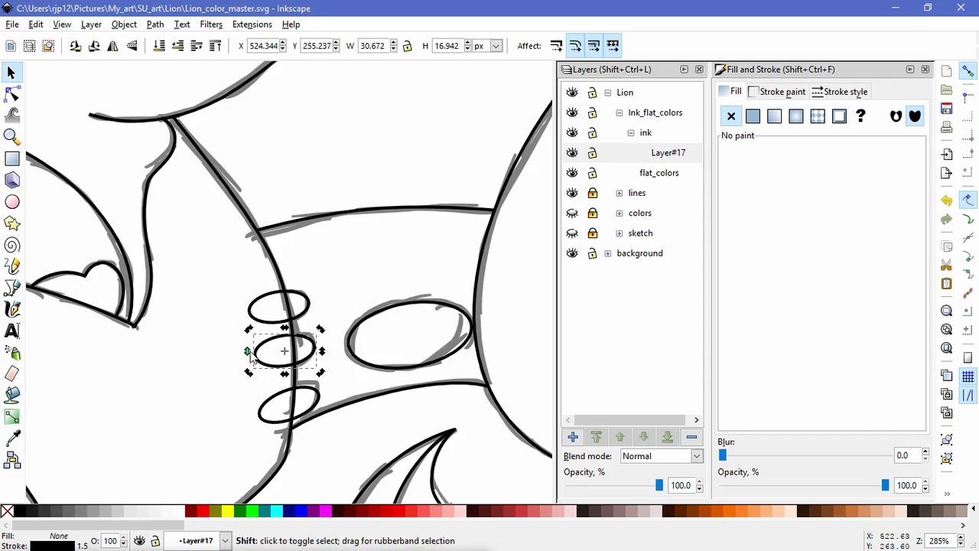
drag(315, 364, 315, 372)
Duplicate the front paw's large pad onto the hind foot's heel, scaled and rotated to about 94 by 64 px.
click(431, 370)
key(ctrl+d)
drag(431, 370, 40, 9)
scroll(217, 179, down, 2)
drag(105, 90, 397, 231)
key(plus)
key(plus)
mouse_move(445, 186)
mouse_down()
mouse_move(506, 150)
mouse_move(449, 218)
mouse_move(439, 186)
mouse_up()
click(300, 232)
drag(287, 236, 288, 279)
Duplicate ellipses to make three toe pads and place one on each hind toe.
drag(484, 228, 256, 225)
key(ctrl+d)
drag(278, 179, 408, 368)
key(ctrl+d)
click(313, 302)
key(ctrl+d)
click(344, 337)
click(385, 337)
Toggle the lines layer's visibility to examine the inked drawing without the sketch.
scroll(385, 337, down, 8)
key(5)
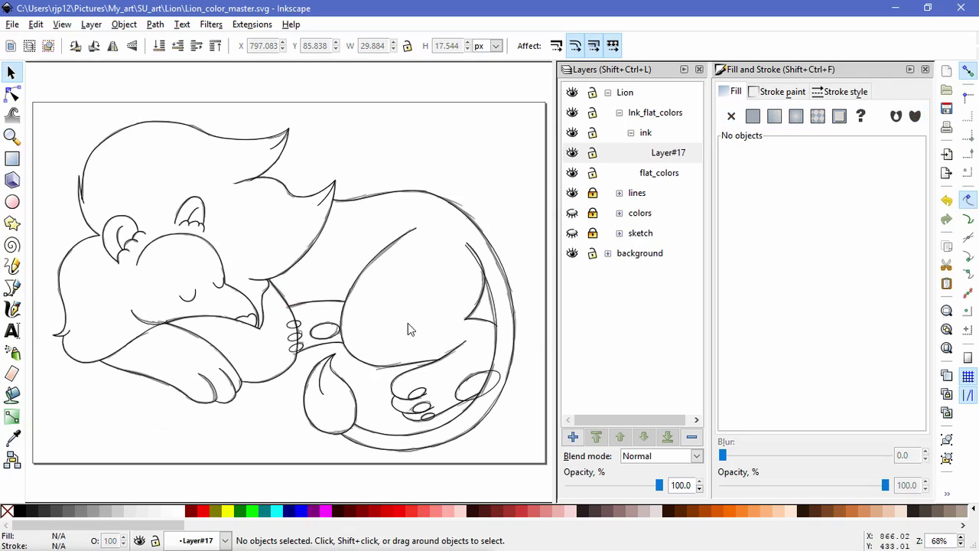
click(572, 193)
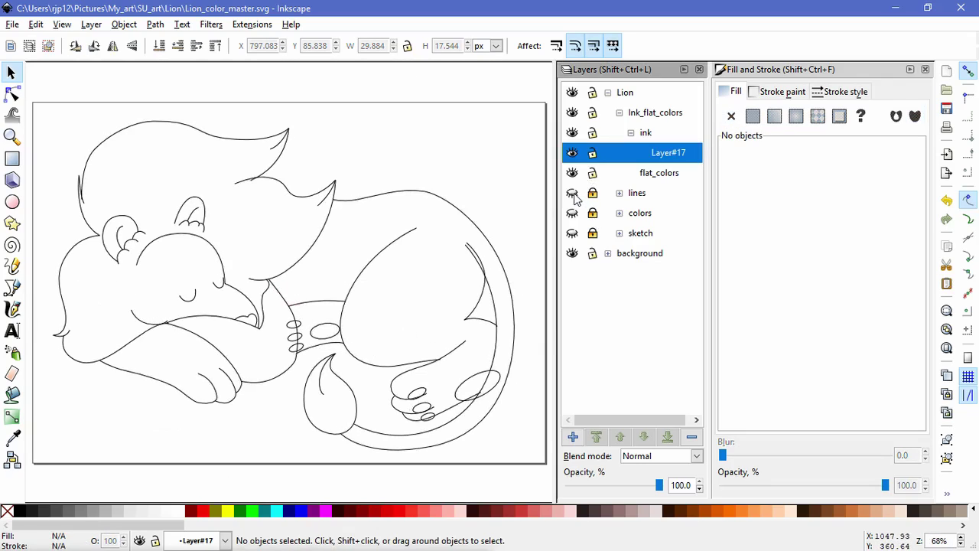
click(573, 195)
click(573, 194)
Rotate and resize the hind foot's large pad ellipse to about 89 by 66 px to match the sketch.
scroll(469, 391, up, 3)
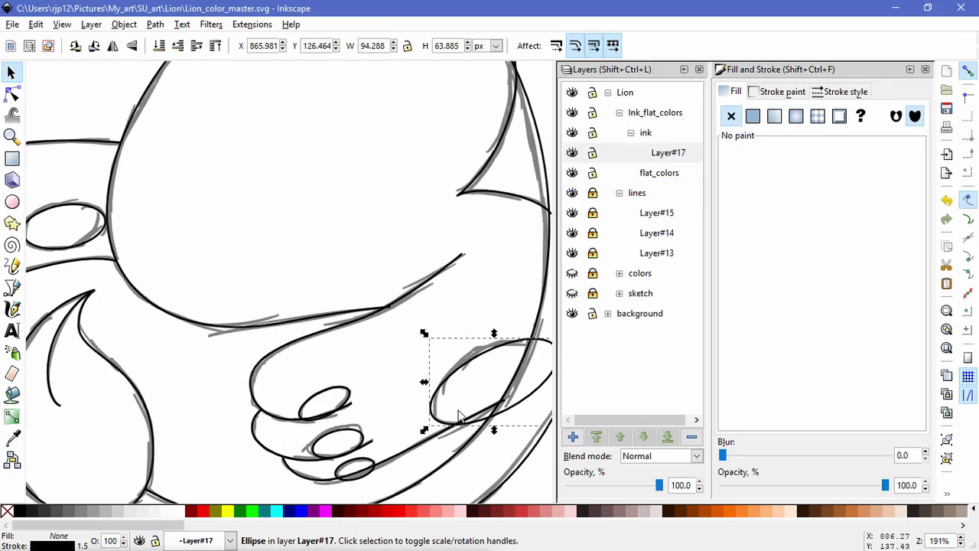
drag(511, 419, 388, 436)
click(402, 429)
drag(459, 349, 454, 344)
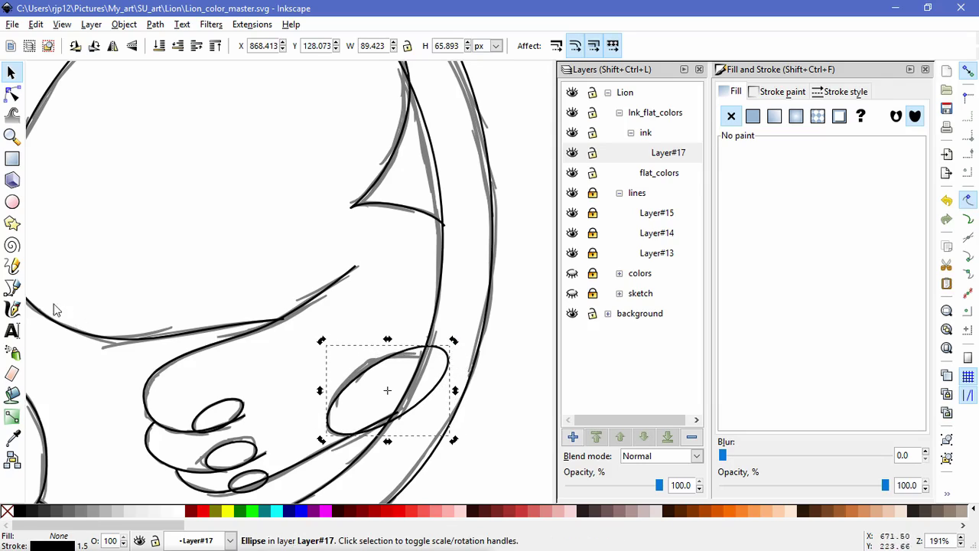
Draw a closed polygon around the part of the hind foot's large pad that lies inside the foot outline.
click(11, 287)
scroll(374, 421, up, 2)
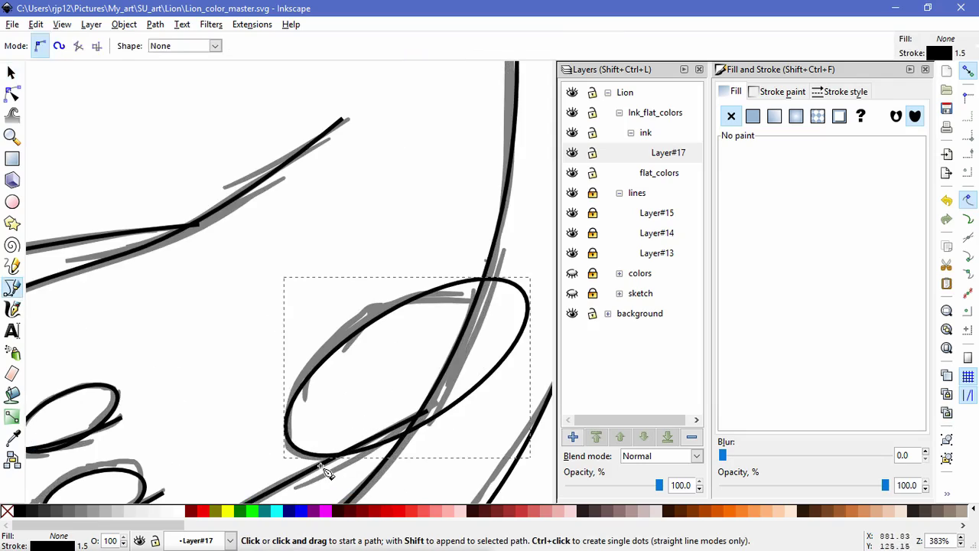
click(321, 464)
click(486, 269)
click(342, 264)
click(216, 408)
click(321, 464)
Remove the polygon's stroke and give it a flat white fill (ffffffff).
click(779, 91)
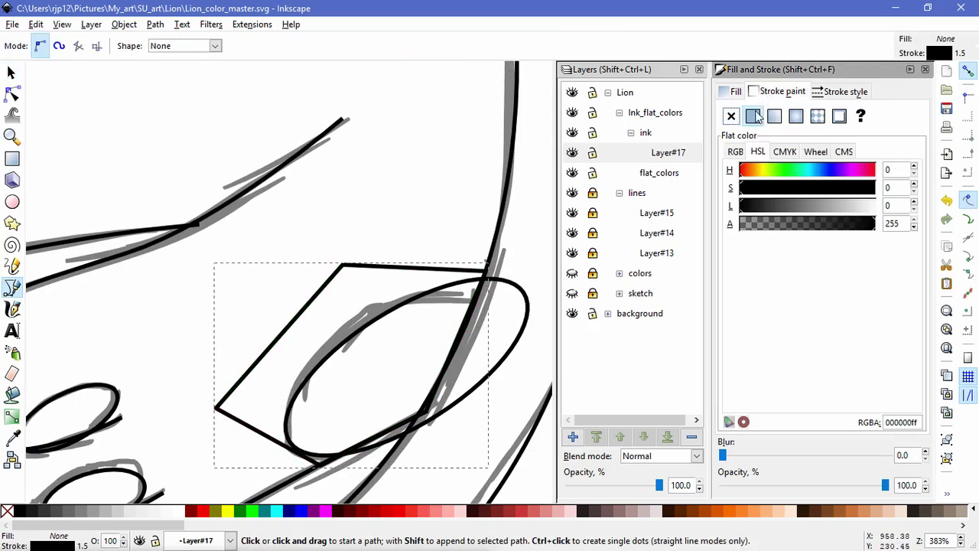
click(732, 116)
click(732, 91)
click(754, 116)
drag(810, 206, 877, 204)
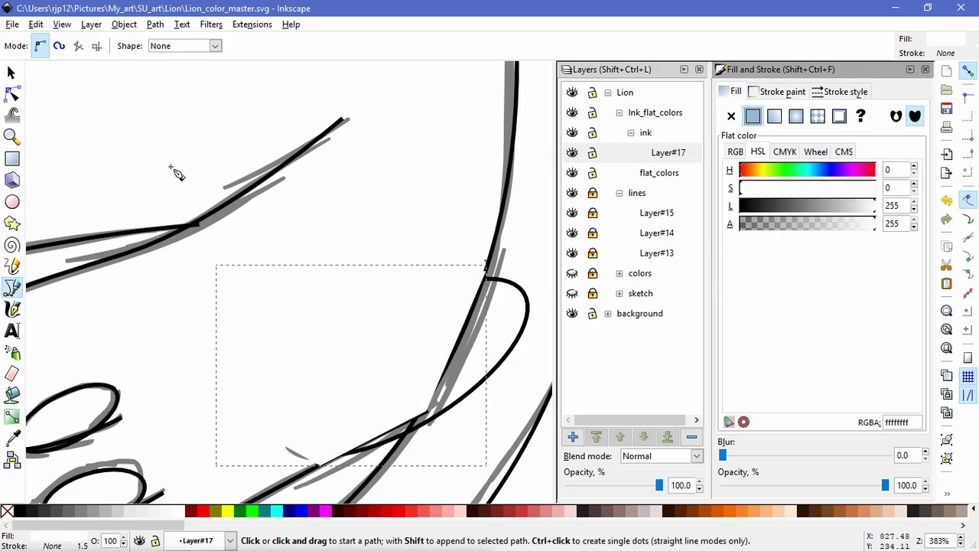
Convert the hind foot's large pad ellipse to a path and clip it with the white polygon.
key(n)
shift+click(511, 283)
click(156, 24)
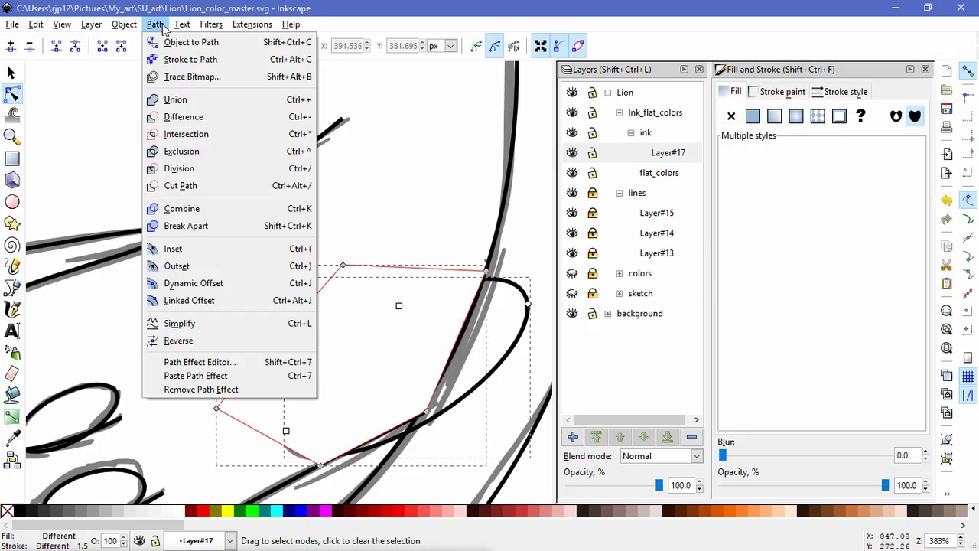
click(202, 43)
click(156, 24)
mouse_move(124, 24)
mouse_move(180, 134)
click(309, 135)
Select the hind foot's three toe pad ellipses and convert them to paths.
click(258, 454)
drag(236, 468, 398, 360)
click(311, 292)
shift+click(335, 392)
shift+click(321, 428)
click(156, 24)
click(186, 42)
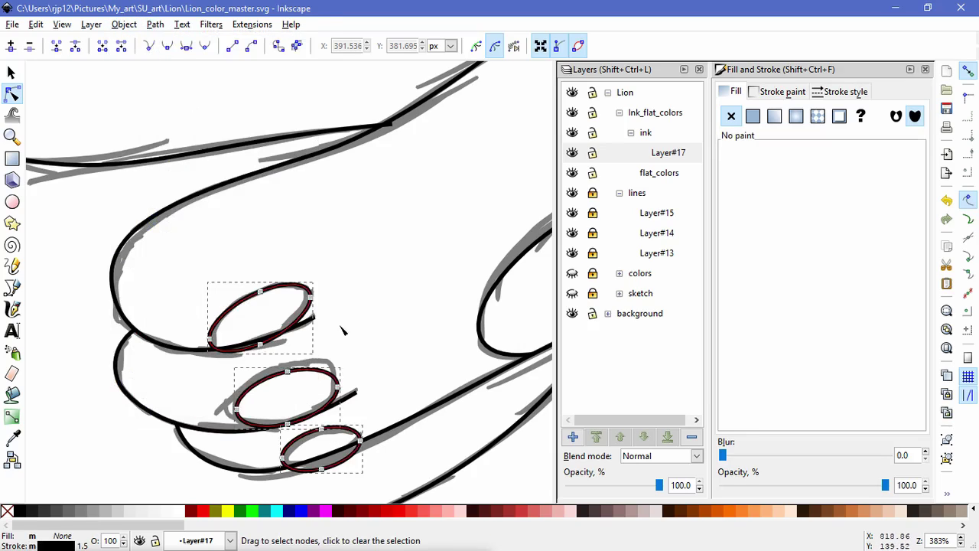
Draw a closed polygon around the uppermost hind toe pad, following the toe's lower outline.
key(Escape)
click(11, 287)
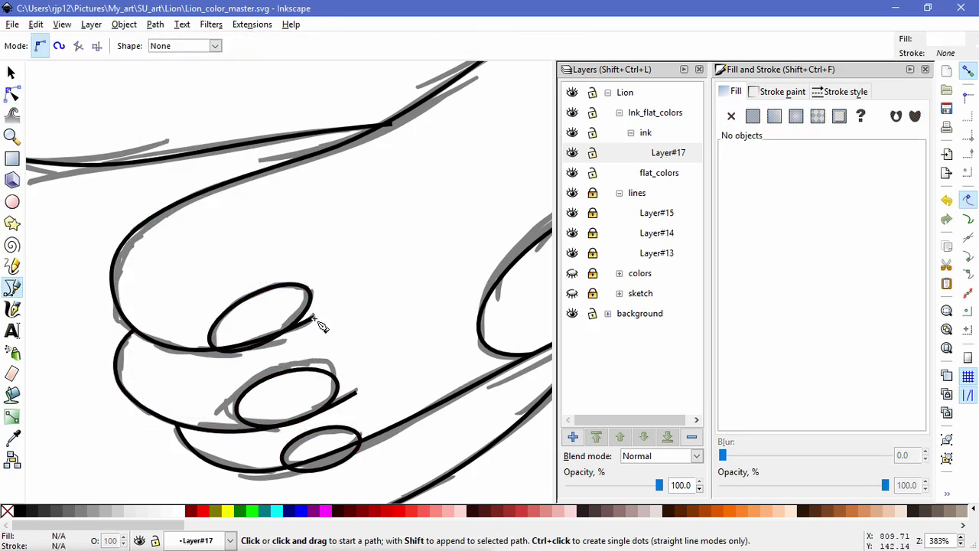
click(313, 317)
click(221, 349)
click(200, 350)
click(208, 293)
click(290, 256)
click(327, 284)
click(314, 317)
Clip the uppermost hind toe pad with the polygon drawn around it.
click(11, 93)
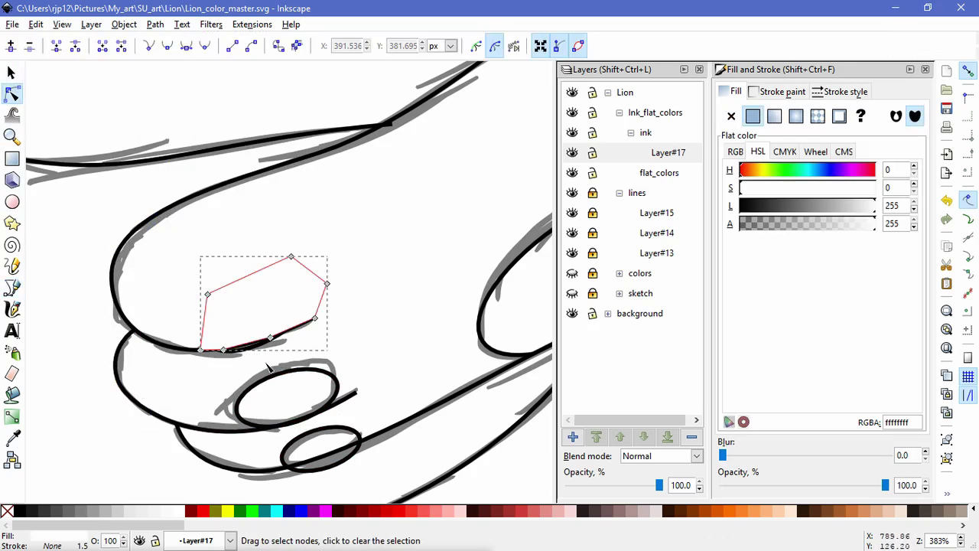
click(125, 25)
mouse_move(284, 134)
click(314, 133)
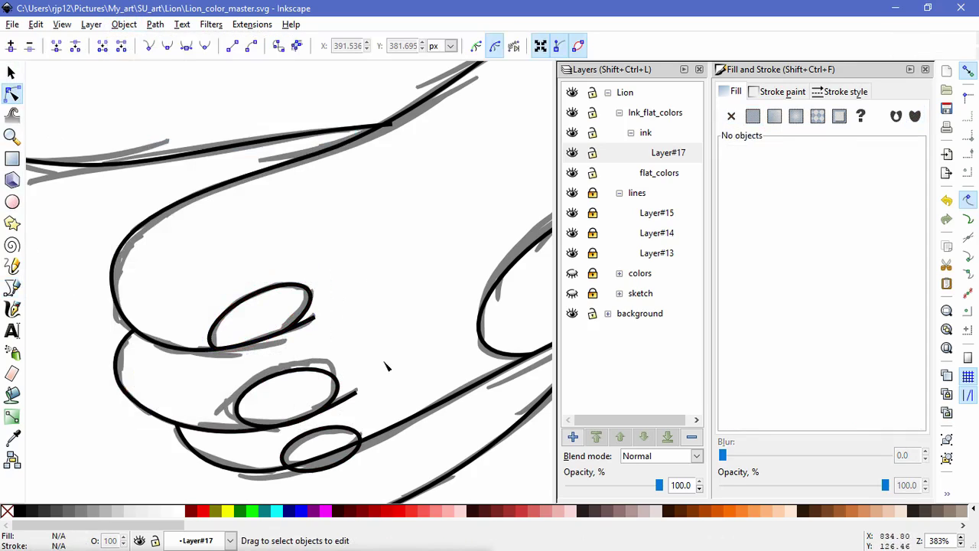
Rotate the hind foot's middle toe pad slightly to fit the sketch and undo the extra adjustment.
click(360, 389)
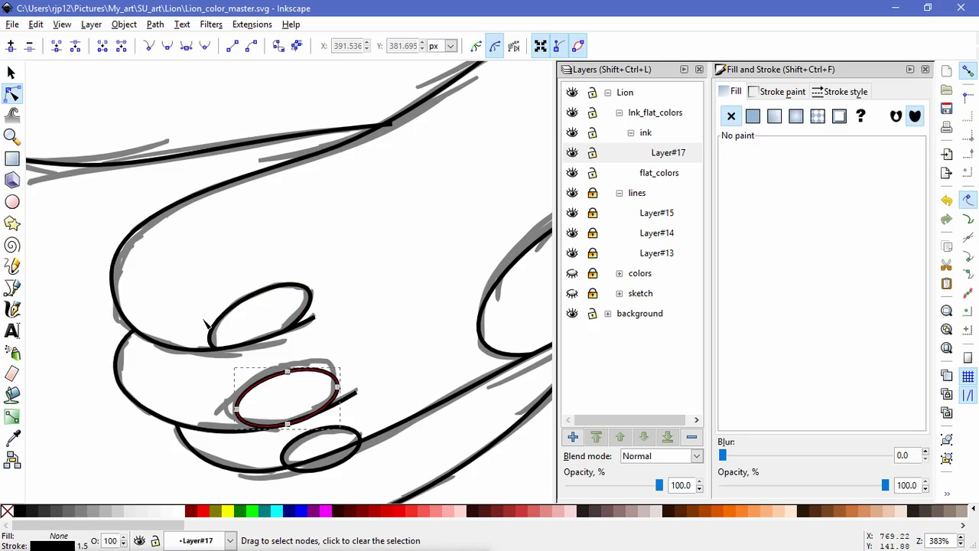
click(12, 73)
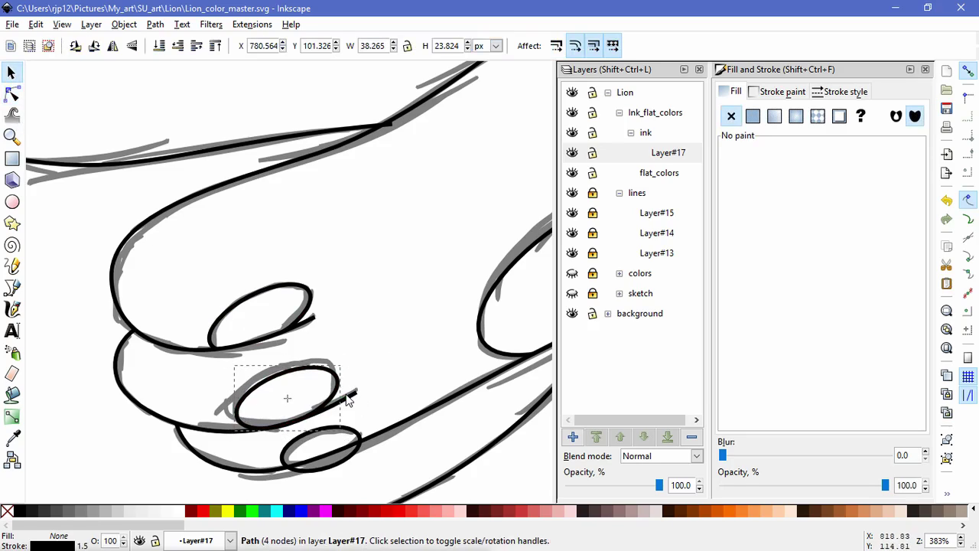
drag(332, 393, 325, 384)
key(ctrl+z)
click(12, 287)
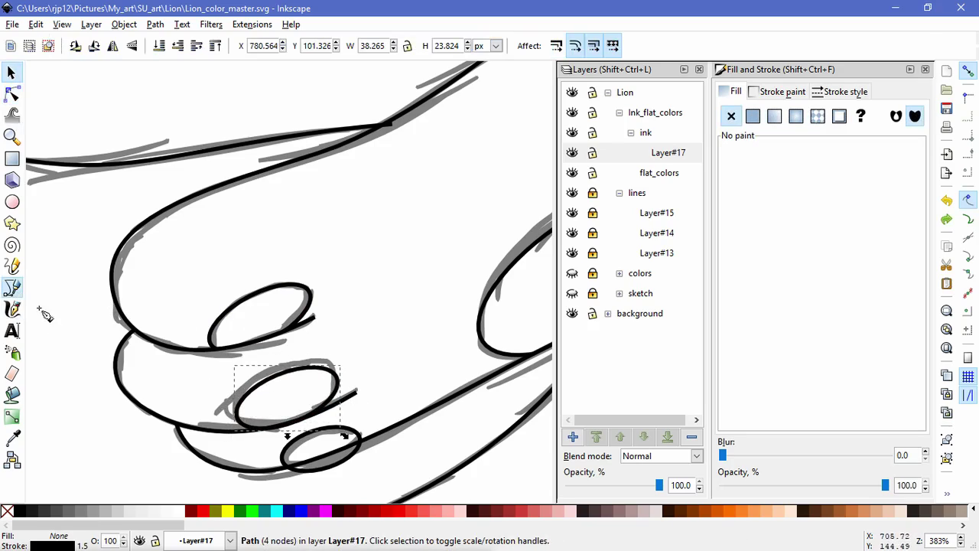
Draw a closed polygon around the hind foot's middle toe pad, following the toe's lower outline.
click(338, 401)
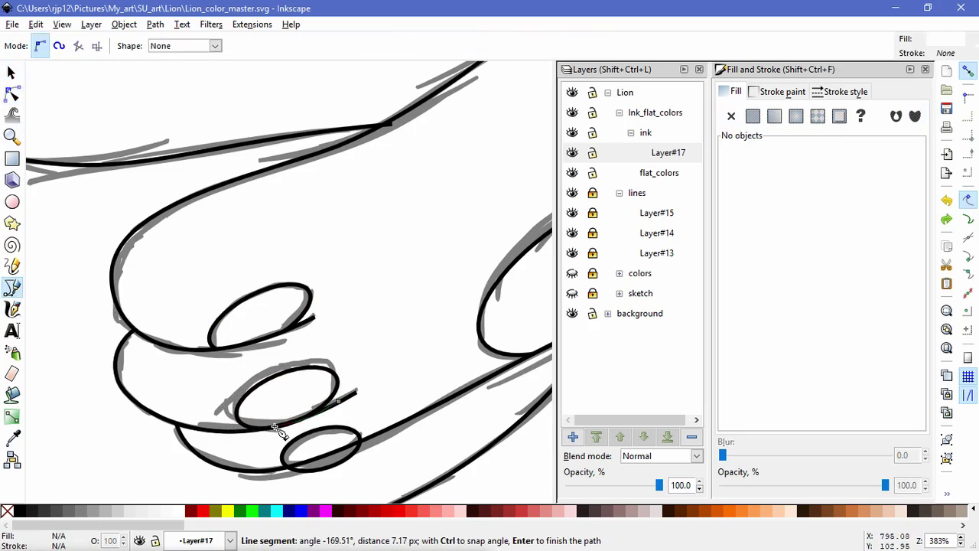
click(221, 423)
click(264, 366)
click(355, 353)
click(354, 381)
click(339, 401)
Clip the hind foot's middle toe pad with the polygon drawn around it.
key(n)
click(287, 429)
click(290, 409)
drag(295, 423, 293, 406)
shift+click(295, 422)
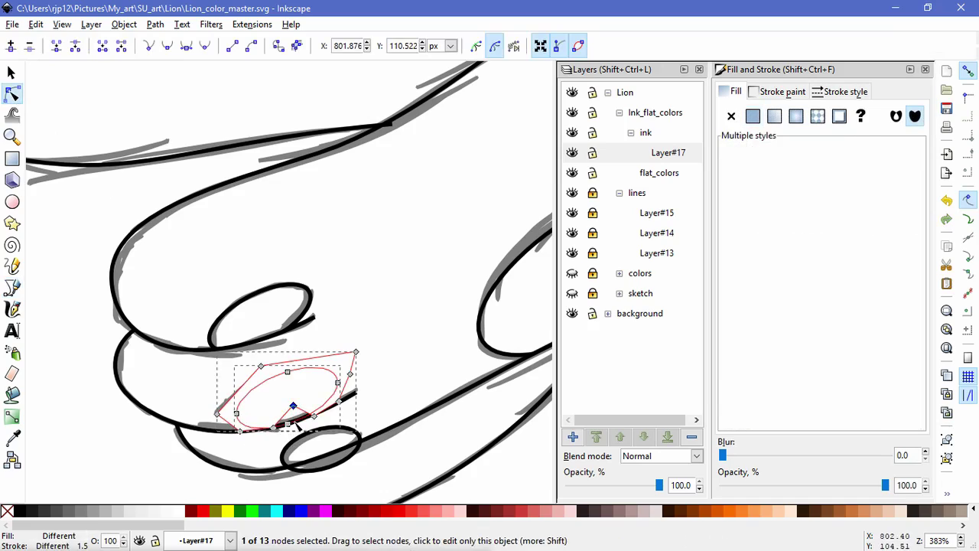
click(91, 24)
click(304, 159)
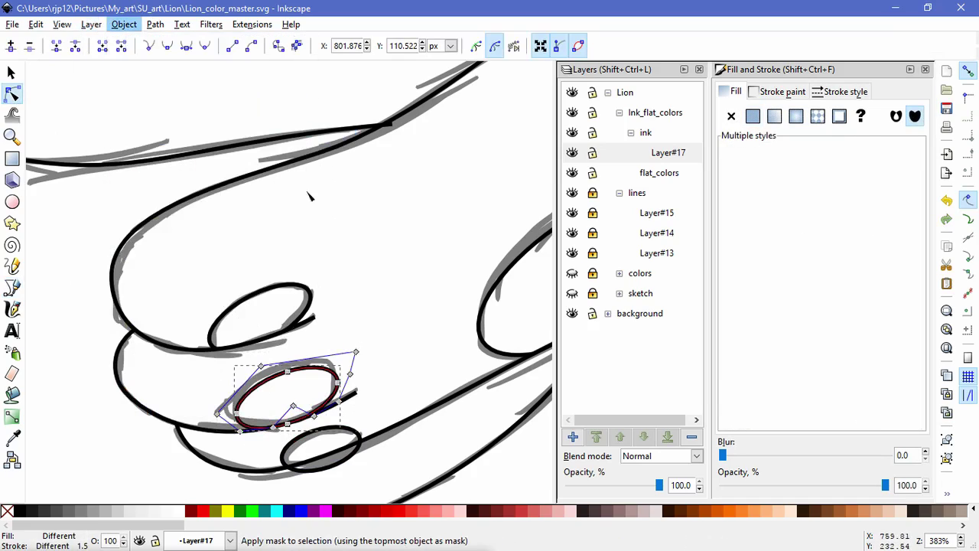
Move the stray lower node of the middle pad's clip polygon back onto the toe's lower outline.
scroll(297, 432, up, 3)
drag(286, 358, 293, 404)
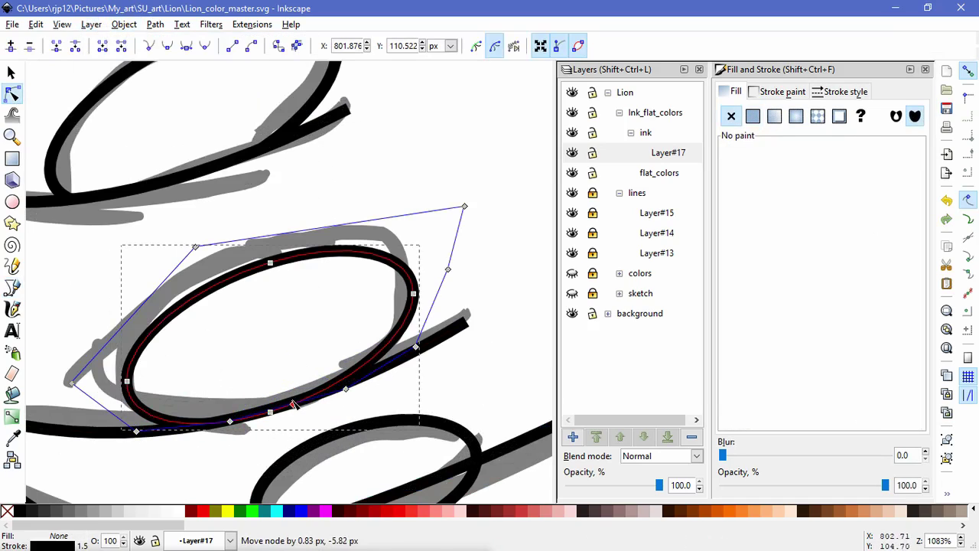
click(355, 384)
click(240, 459)
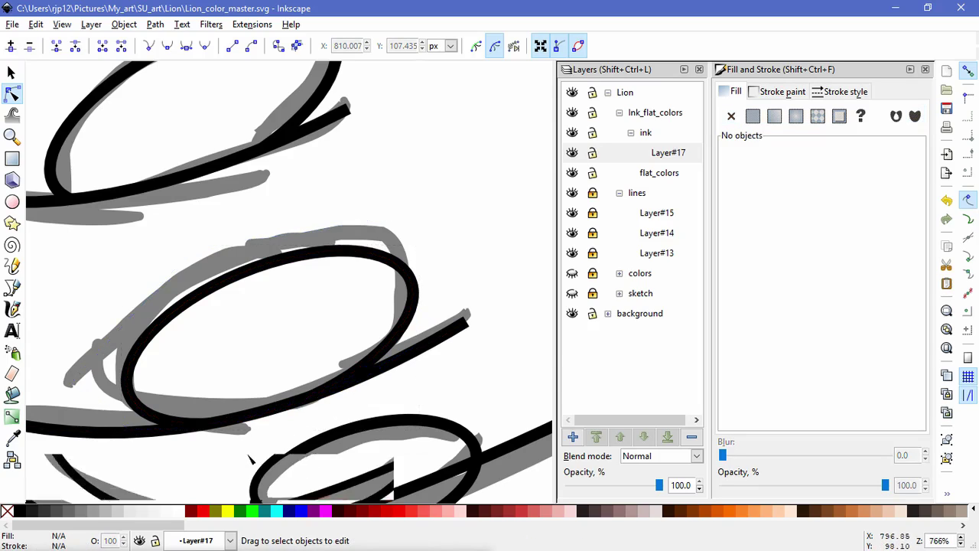
scroll(248, 459, down, 3)
scroll(339, 378, up, 1)
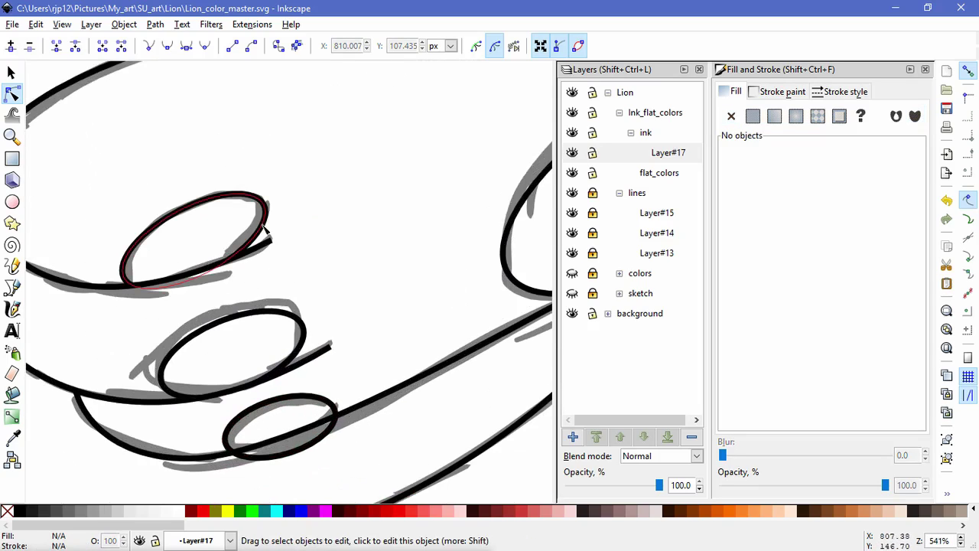
Try to skew the uppermost hind toe pad by its selected nodes and undo the attempts.
click(263, 226)
click(193, 203)
shift+click(266, 213)
shift+click(122, 271)
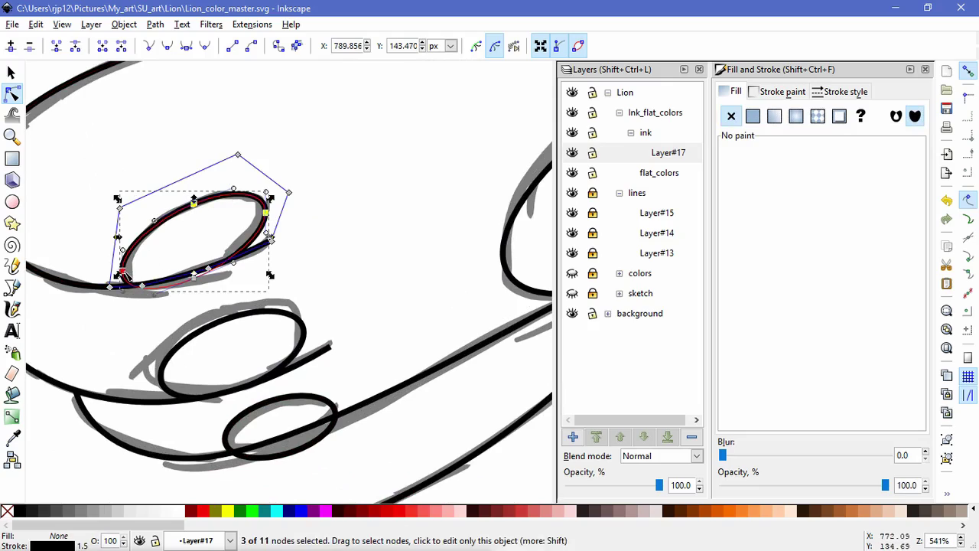
shift+click(210, 269)
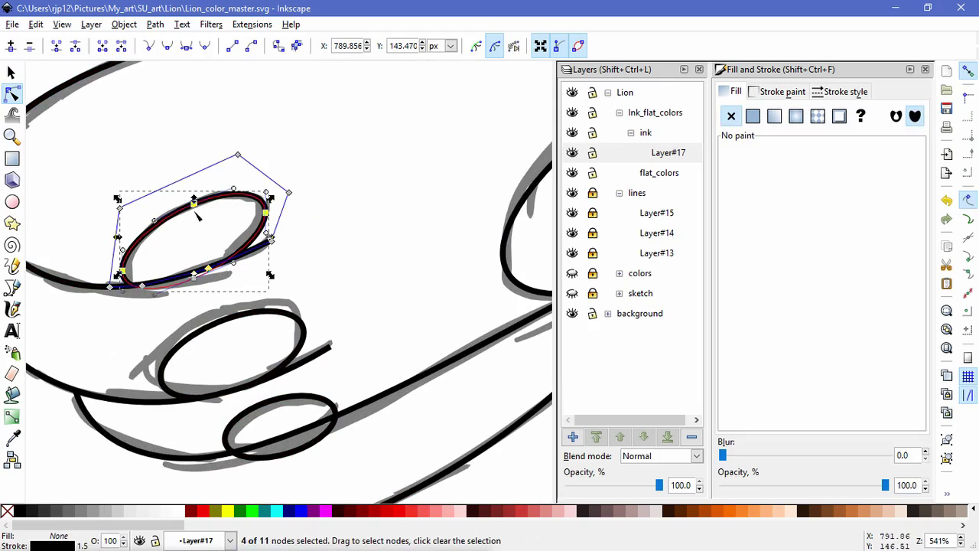
click(123, 270)
drag(117, 237, 116, 230)
key(ctrl+z)
key(Escape)
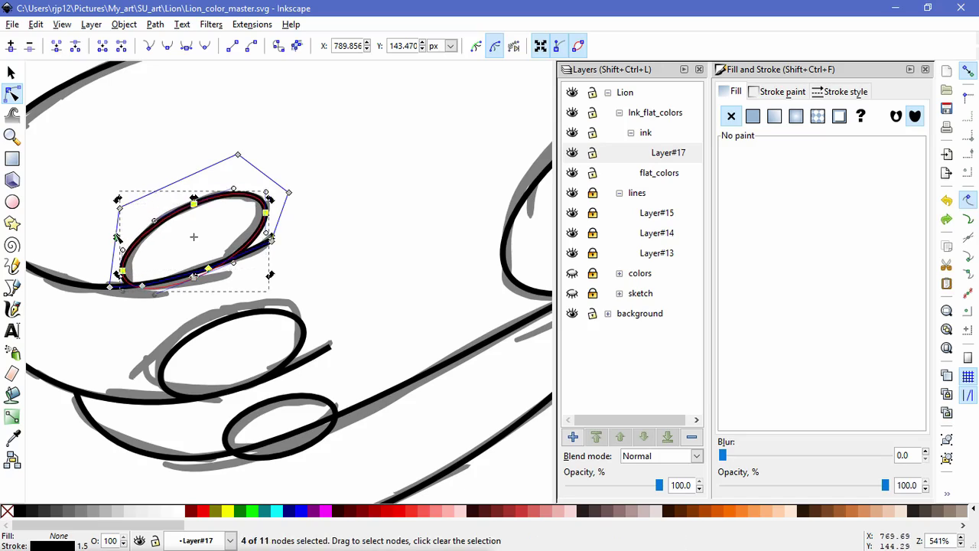
drag(117, 237, 120, 227)
key(ctrl+z)
Skew all four nodes of the uppermost hind toe pad so its lower edge sits closer to the toe outline.
click(210, 293)
click(194, 277)
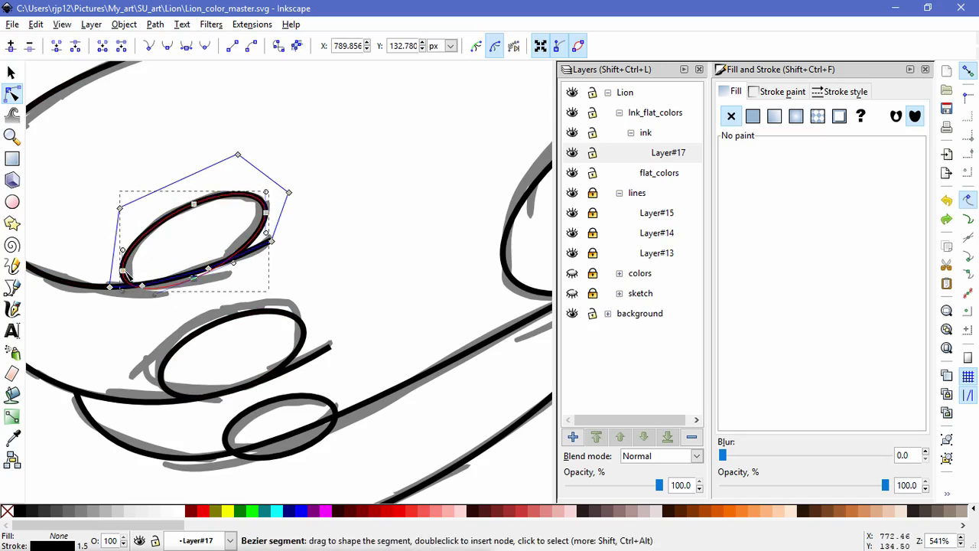
shift+click(123, 271)
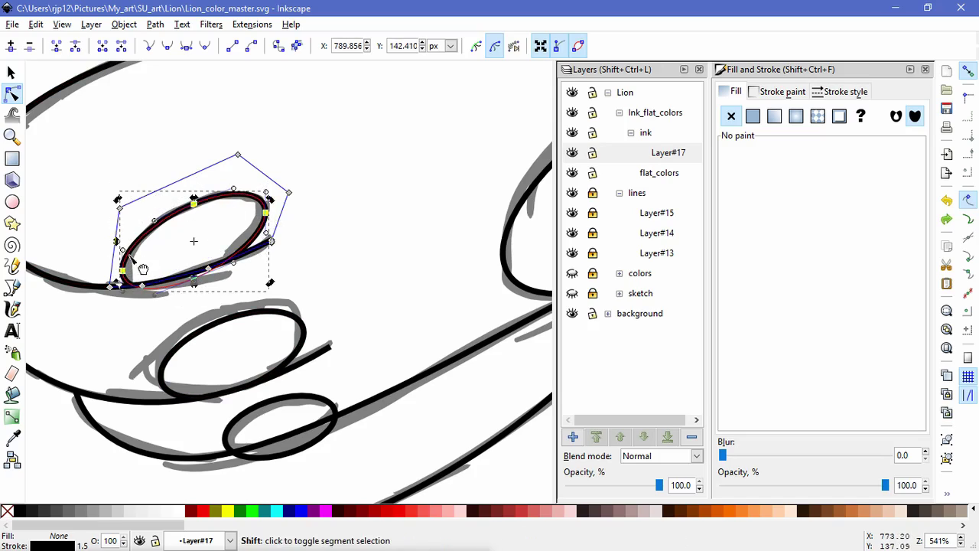
drag(118, 241, 121, 236)
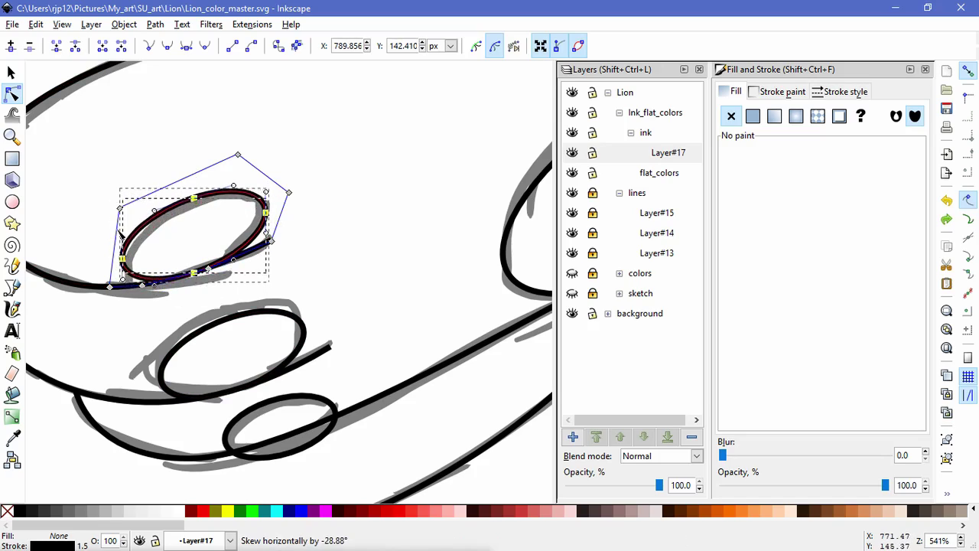
drag(272, 234, 271, 238)
click(322, 301)
click(373, 322)
Draw a closed polygon around the part of the lowest hind toe pad above the foot's lower outline.
click(335, 404)
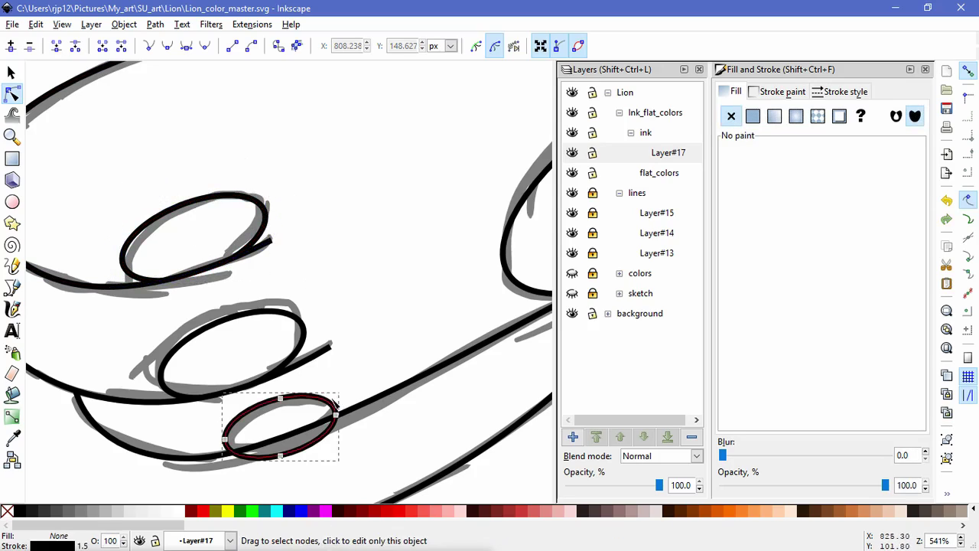
click(12, 288)
click(349, 408)
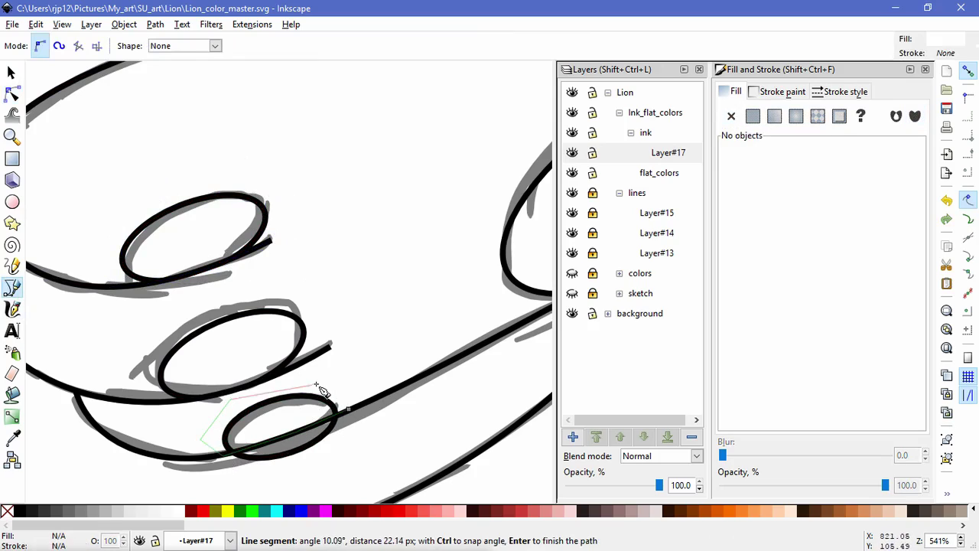
click(349, 410)
Clip the lowest hind toe pad with the polygon drawn around it.
click(11, 92)
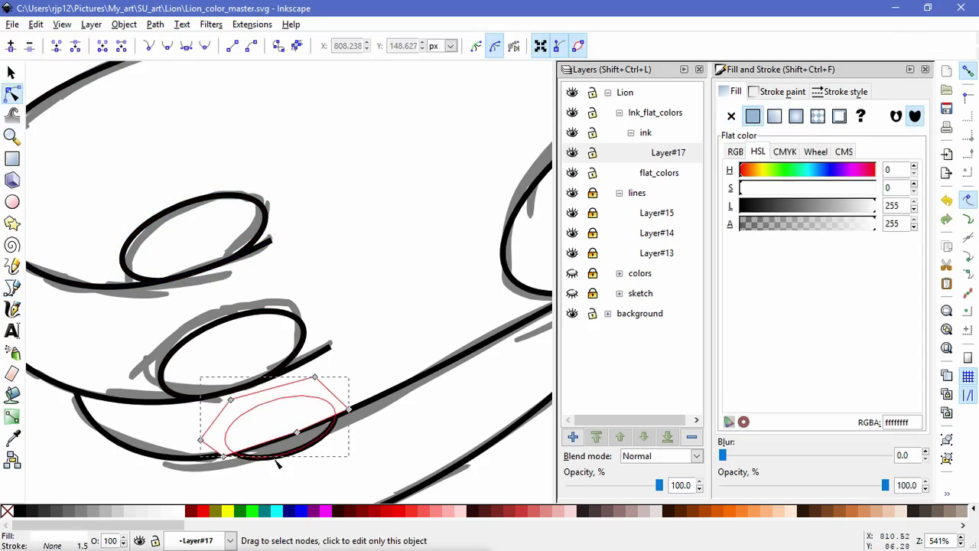
click(124, 24)
mouse_move(261, 134)
click(315, 135)
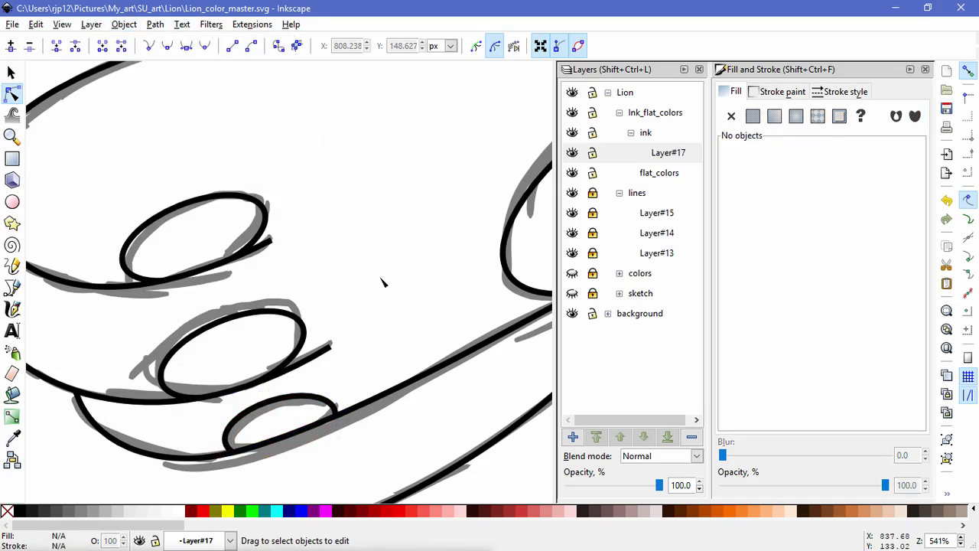
Select the three toe pad ellipses on the far paw beside the foreleg and convert them to paths.
scroll(385, 276, down, 4)
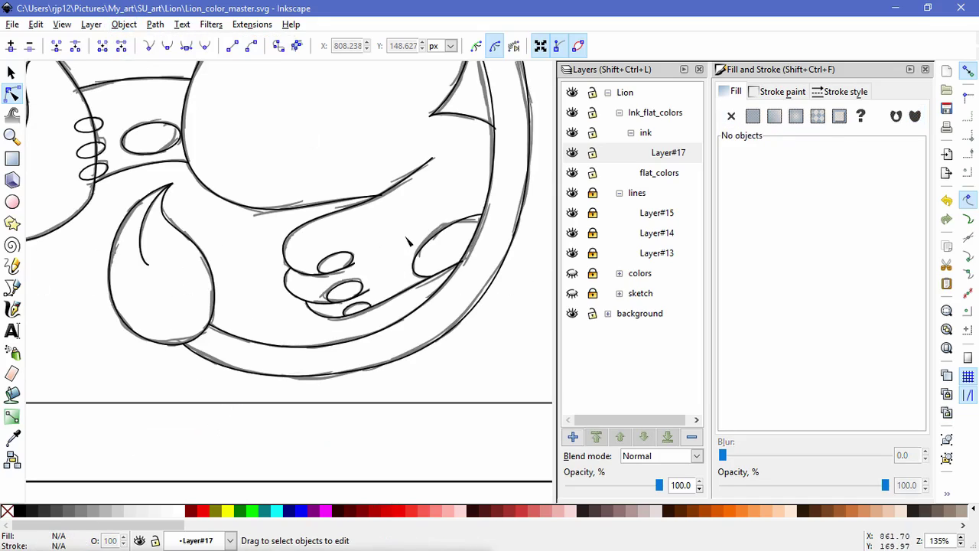
scroll(243, 228, up, 3)
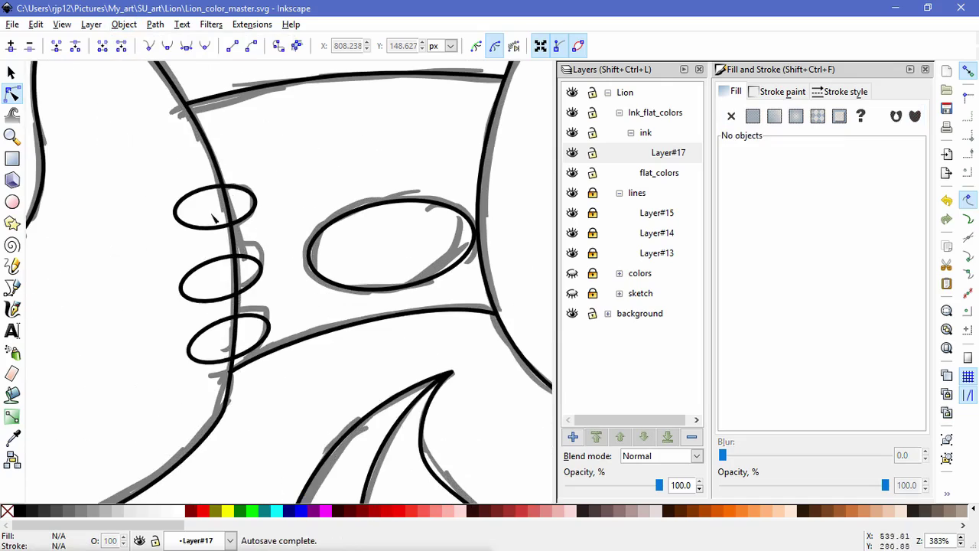
click(11, 73)
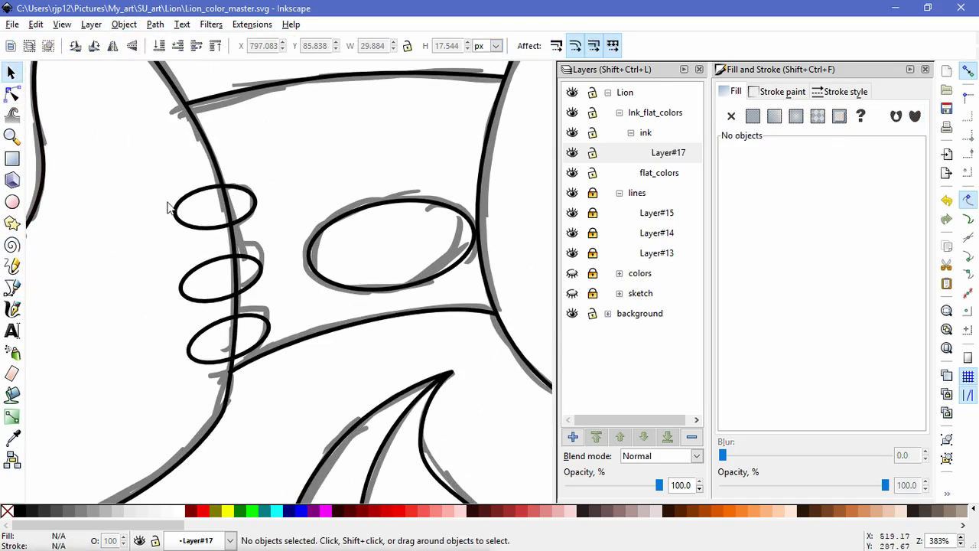
click(187, 224)
shift+click(191, 268)
shift+click(202, 335)
click(155, 24)
click(184, 41)
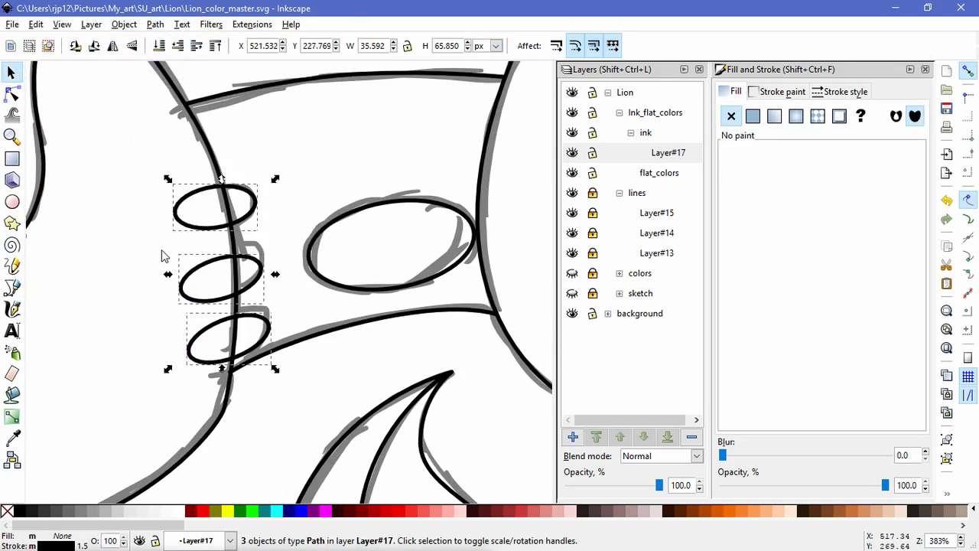
Draw a closed polygon over the three far-paw toe pads, following the foreleg outline and enclosing only their outer halves.
click(11, 288)
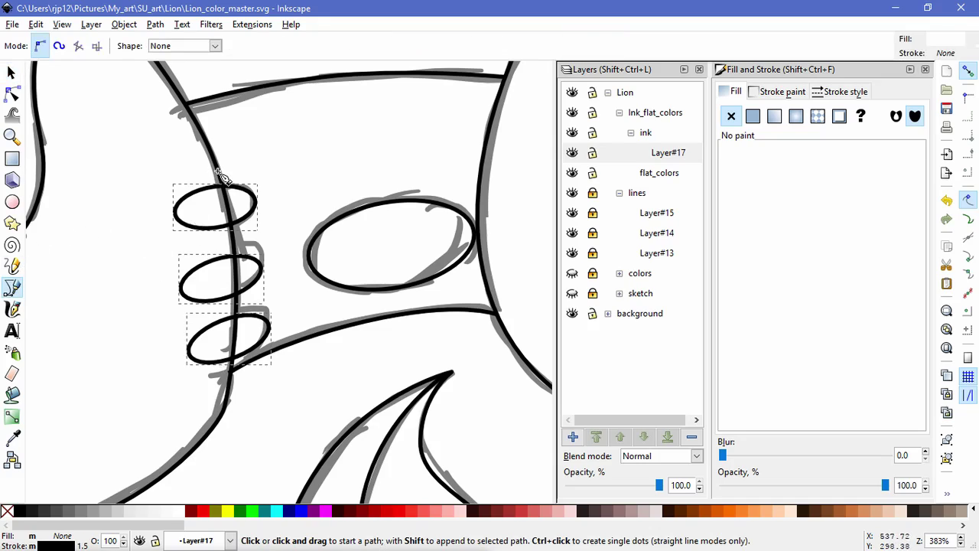
click(219, 172)
click(234, 226)
click(237, 267)
click(238, 310)
click(231, 367)
click(275, 349)
click(288, 270)
click(274, 152)
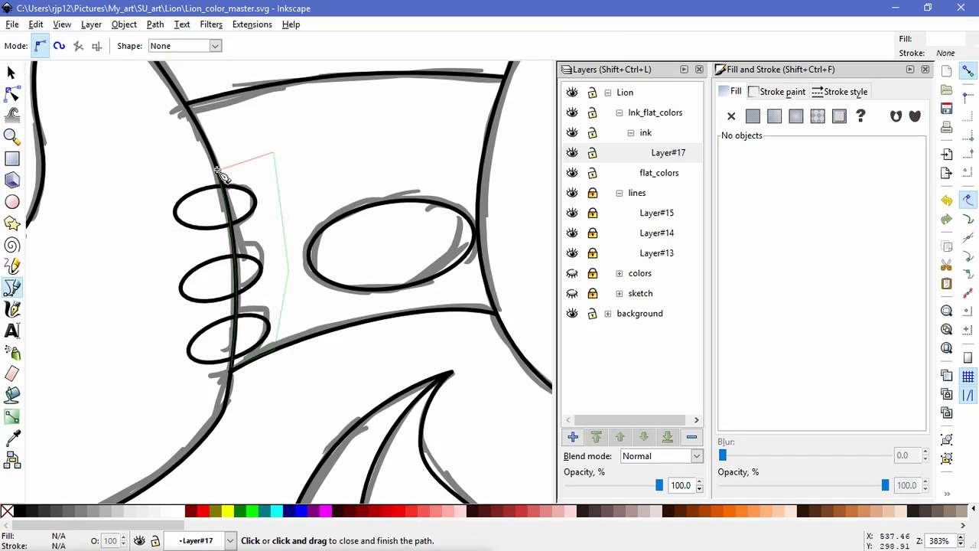
click(221, 173)
Clip the three far-paw toe pads together with the polygon drawn along the foreleg outline.
click(11, 92)
shift+click(256, 203)
shift+click(262, 269)
shift+click(197, 341)
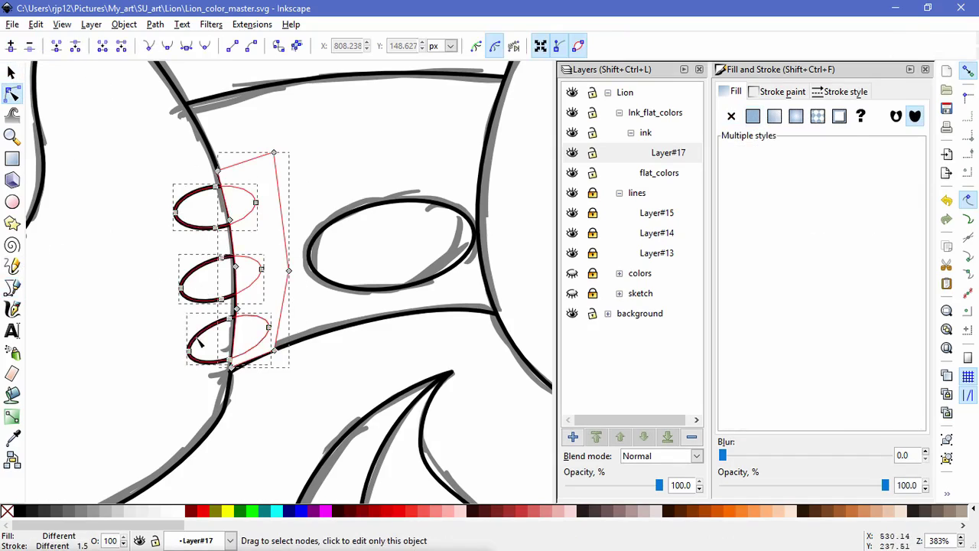
click(91, 24)
mouse_move(145, 120)
click(313, 133)
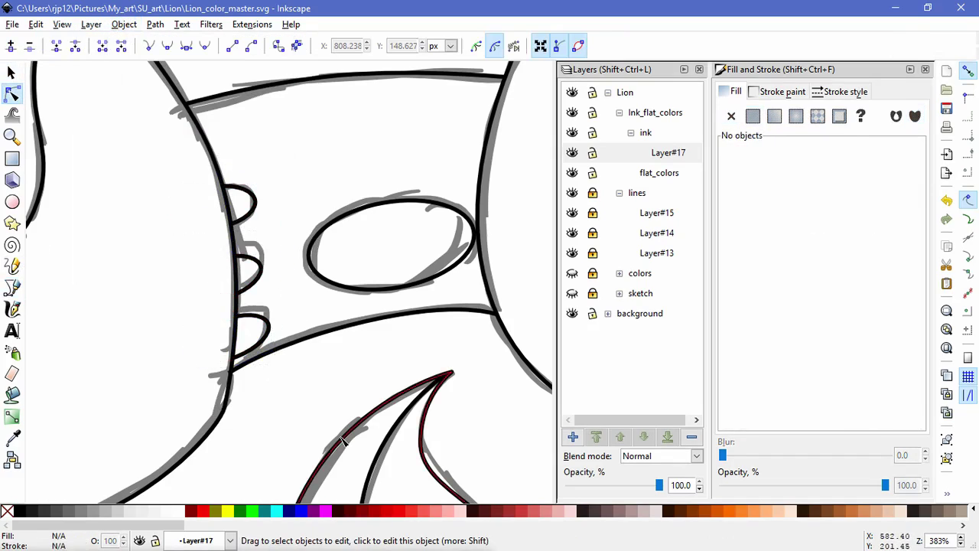
Hide the lines layer and collapse its sublayers to leave only the inked drawing visible.
scroll(318, 363, down, 3)
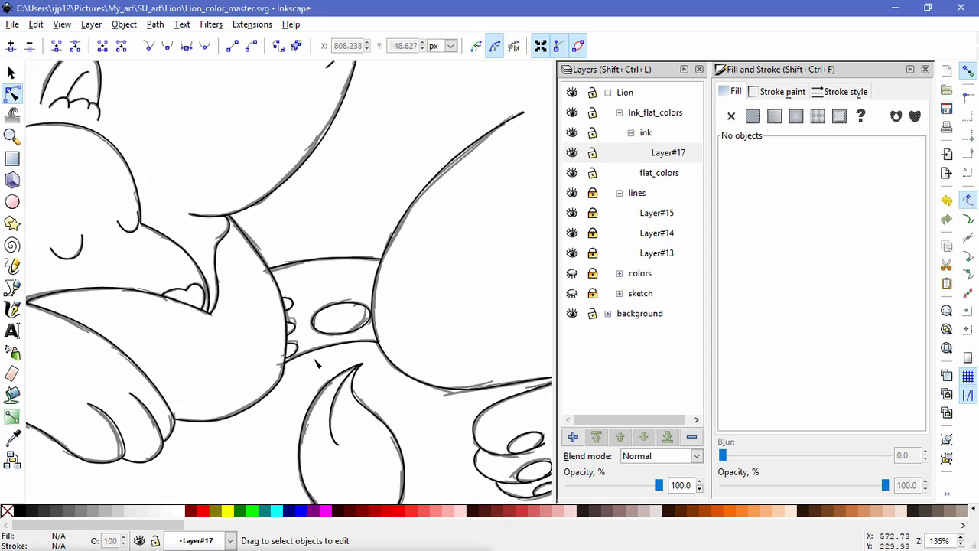
scroll(318, 364, down, 2)
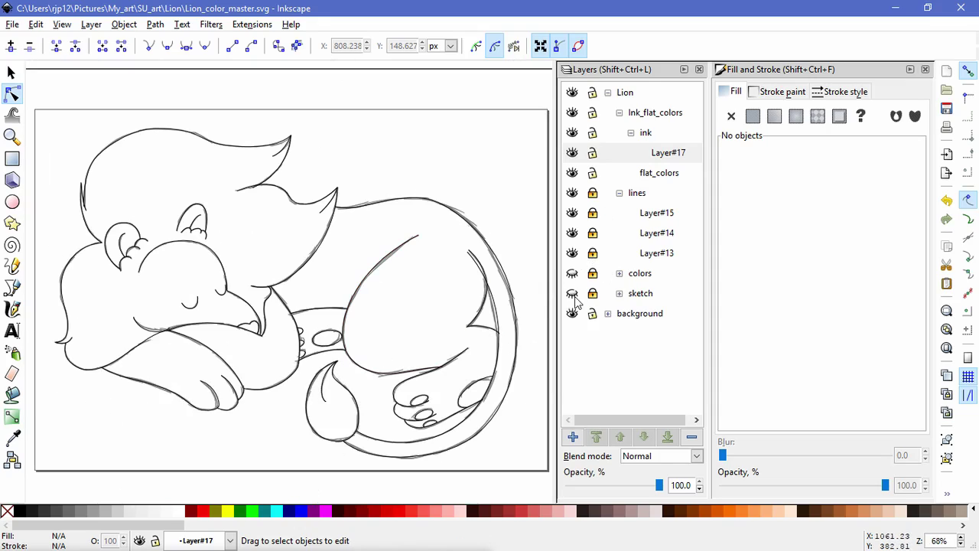
click(572, 193)
click(619, 192)
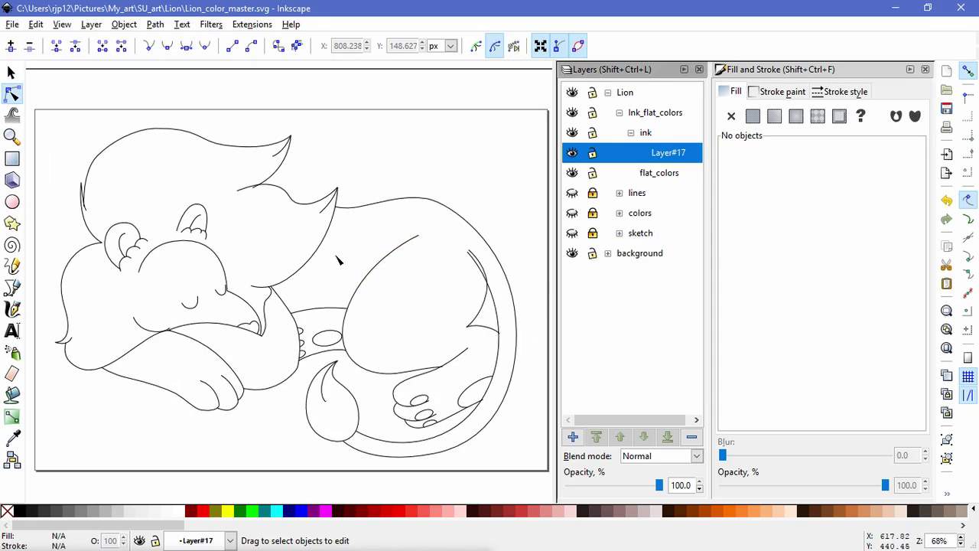
Pull the end node of the thigh's underside curve back to where it meets the hind foot outline.
click(445, 377)
scroll(445, 377, up, 4)
drag(433, 320, 423, 317)
click(426, 386)
scroll(415, 380, down, 3)
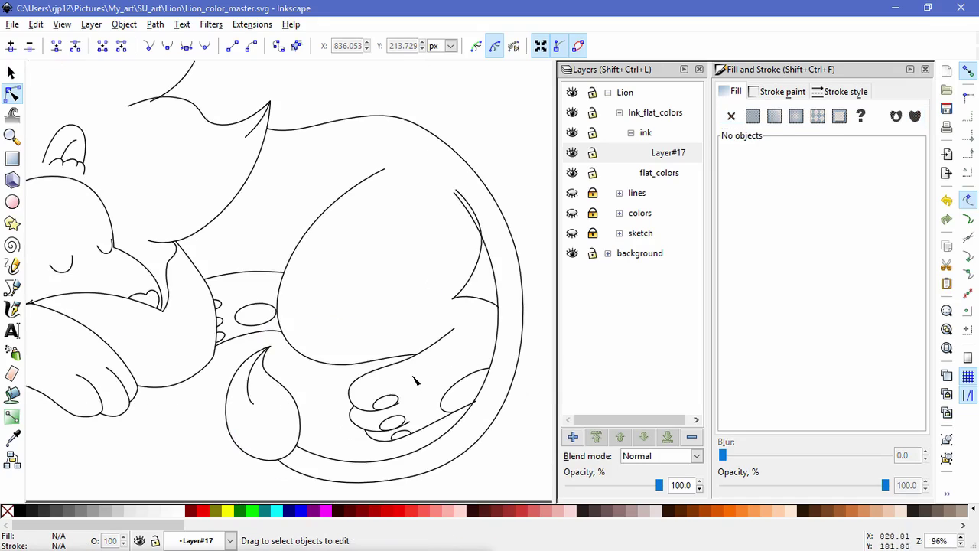
Pull the end node of the hind foot's lower outline back to the tail's inner line near the heel pad.
scroll(429, 398, up, 5)
click(430, 328)
drag(439, 306, 424, 314)
click(446, 344)
scroll(411, 400, down, 6)
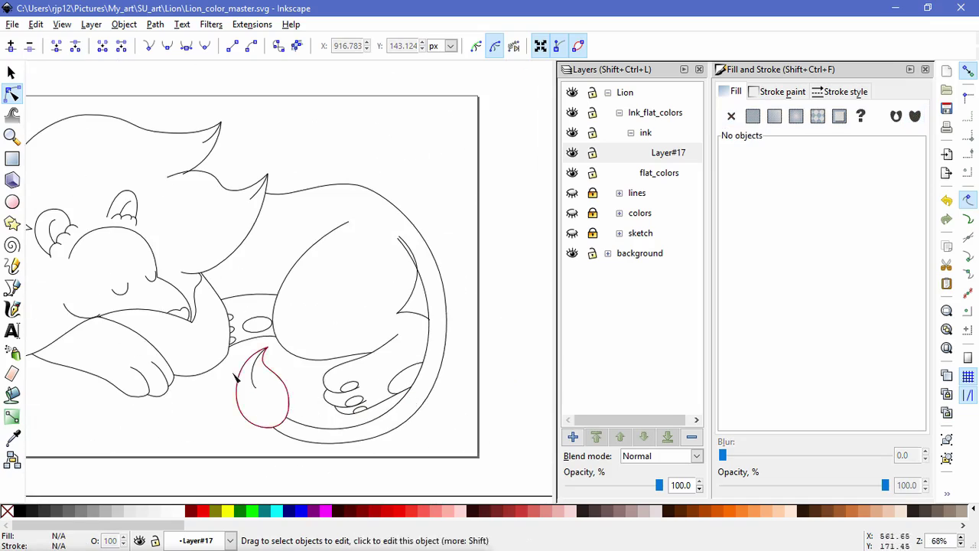
Reshape the jaw curve and extend its end node up to where the foreleg outlines meet.
scroll(258, 421, up, 4)
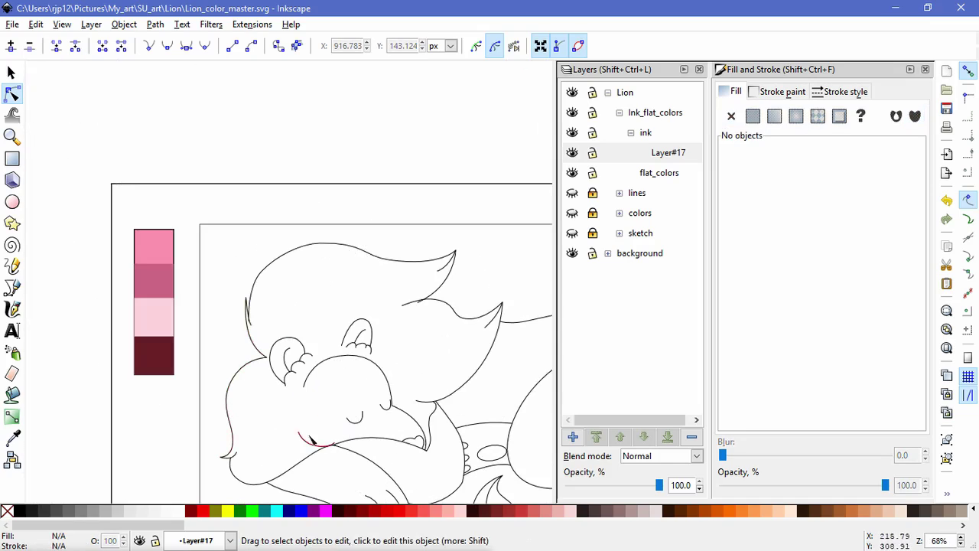
scroll(325, 415, up, 2)
click(321, 385)
drag(310, 394, 273, 425)
drag(321, 377, 333, 386)
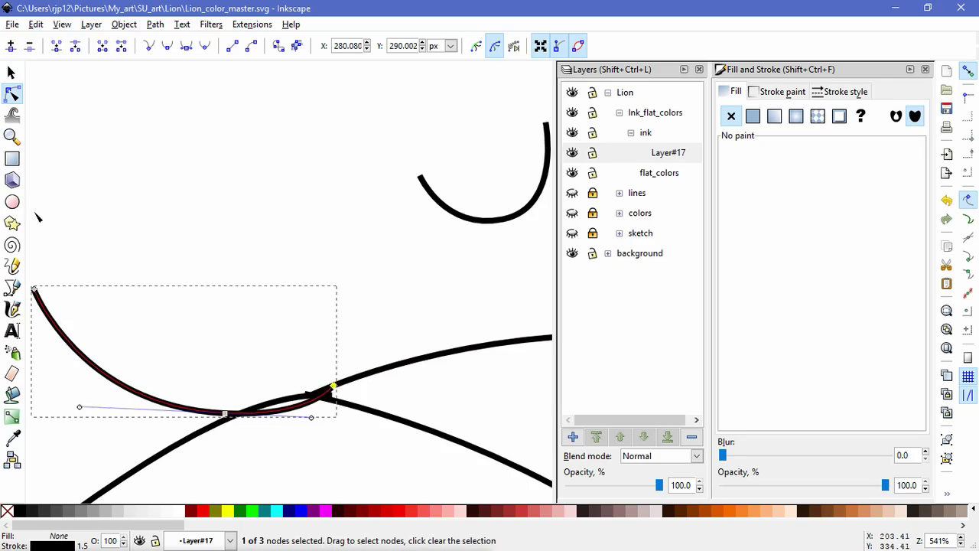
Draw a closed polygon around the part of the jaw curve lying above the foreleg outline.
click(13, 290)
key(space)
drag(159, 380, 277, 375)
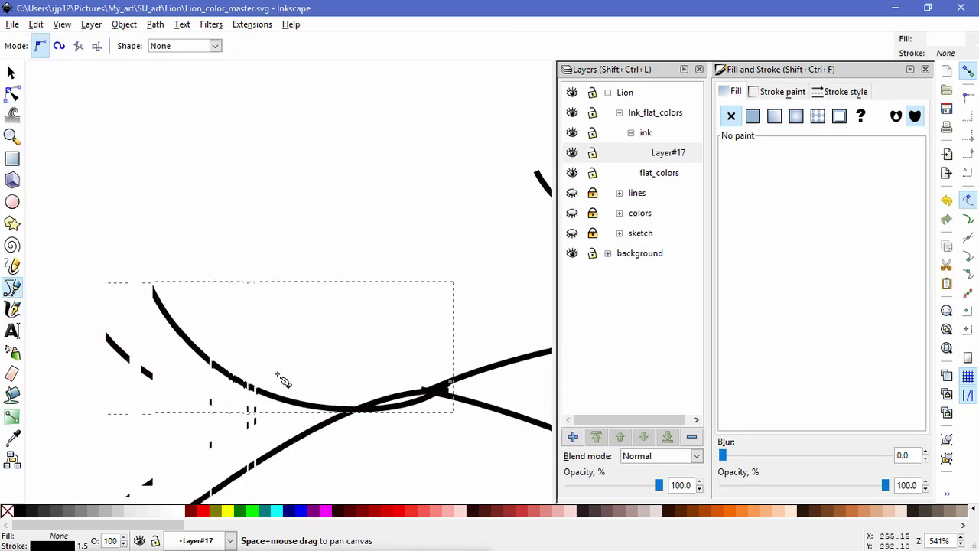
click(376, 403)
click(326, 421)
click(192, 387)
click(120, 268)
click(159, 251)
click(215, 306)
click(376, 403)
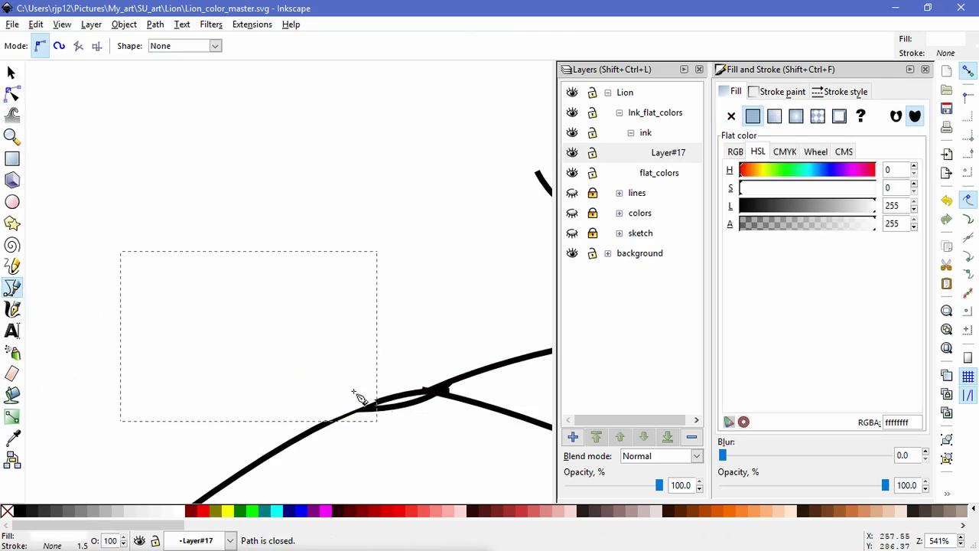
Clip the jaw curve with the polygon drawn around it and select the foreleg outline for node editing.
key(n)
shift+click(416, 414)
click(123, 23)
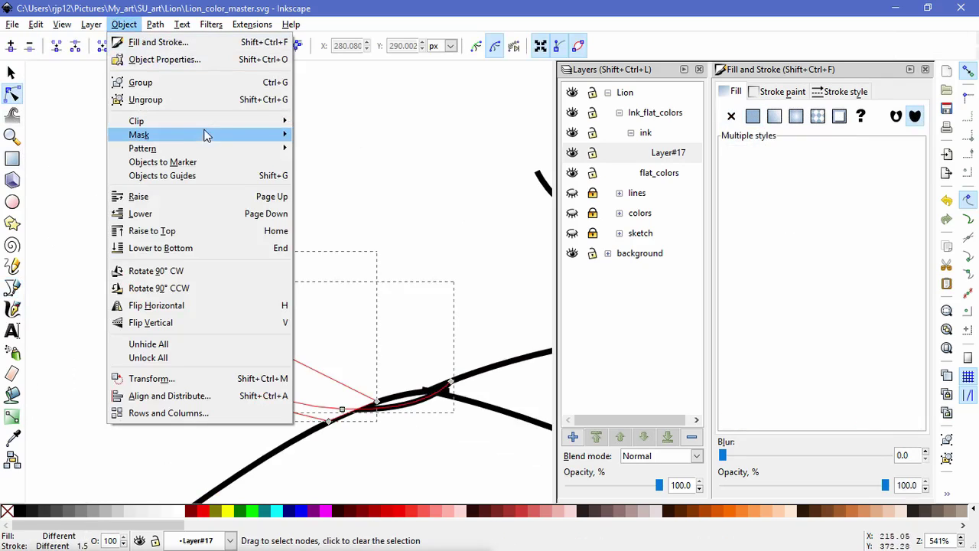
mouse_move(205, 135)
click(330, 138)
click(426, 406)
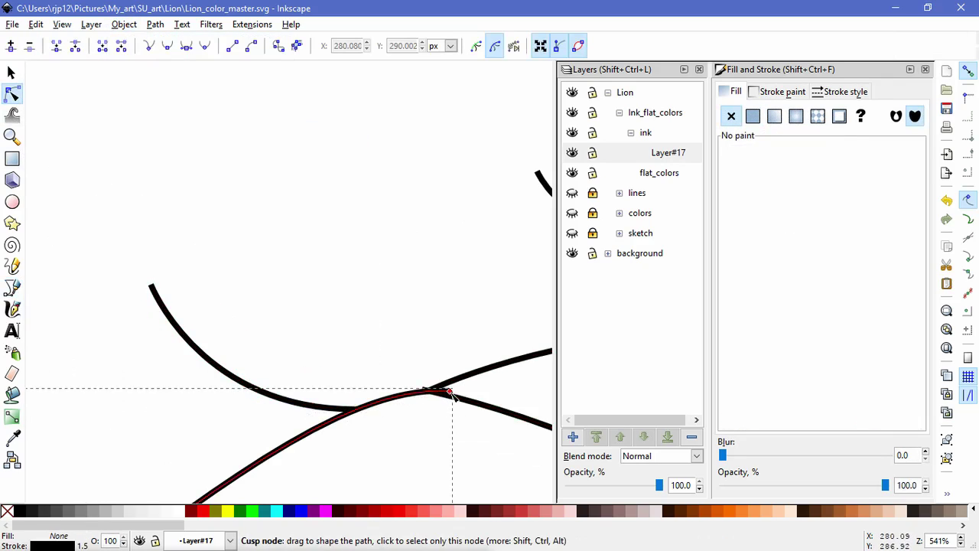
Pull the start node of the upper foreleg line back onto the rising foreleg outline where they meet.
click(451, 393)
drag(444, 400, 424, 394)
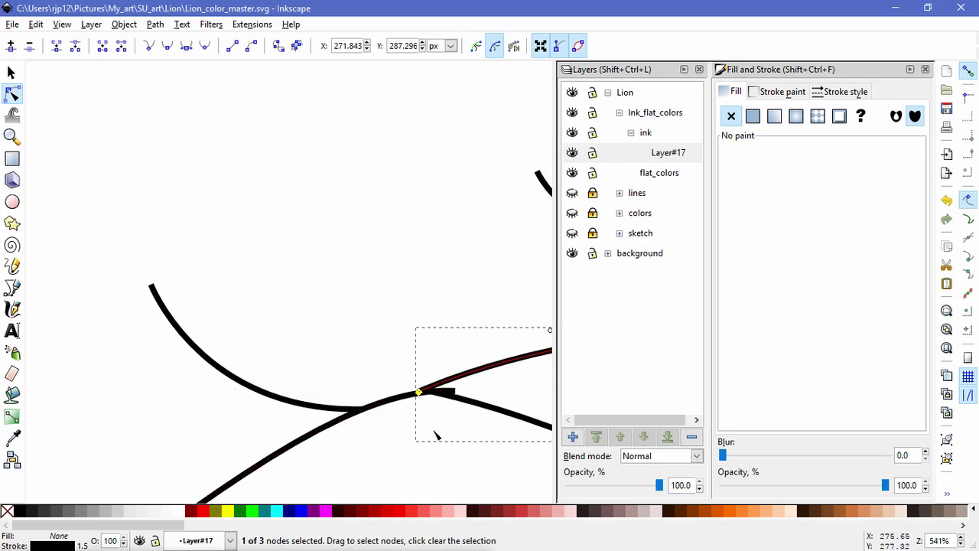
key(Escape)
key(Escape)
scroll(440, 455, down, 4)
key(space)
drag(441, 461, 299, 347)
scroll(298, 346, up, 3)
key(space)
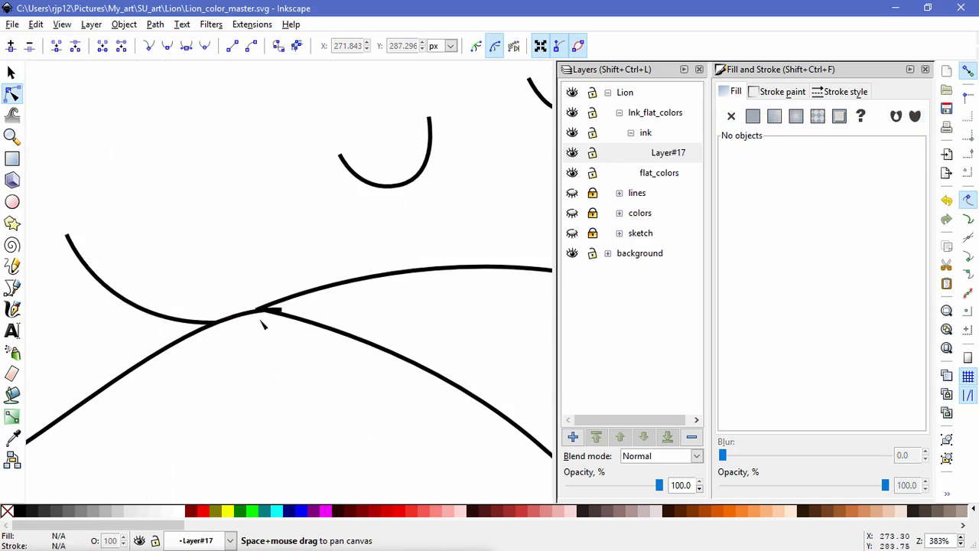
Adjust the upper foreleg line's start and shorten the rising outline's overshooting end so the two meet cleanly.
click(265, 313)
drag(264, 312, 262, 310)
click(258, 310)
click(265, 335)
click(273, 333)
click(275, 309)
click(234, 322)
click(214, 337)
click(177, 344)
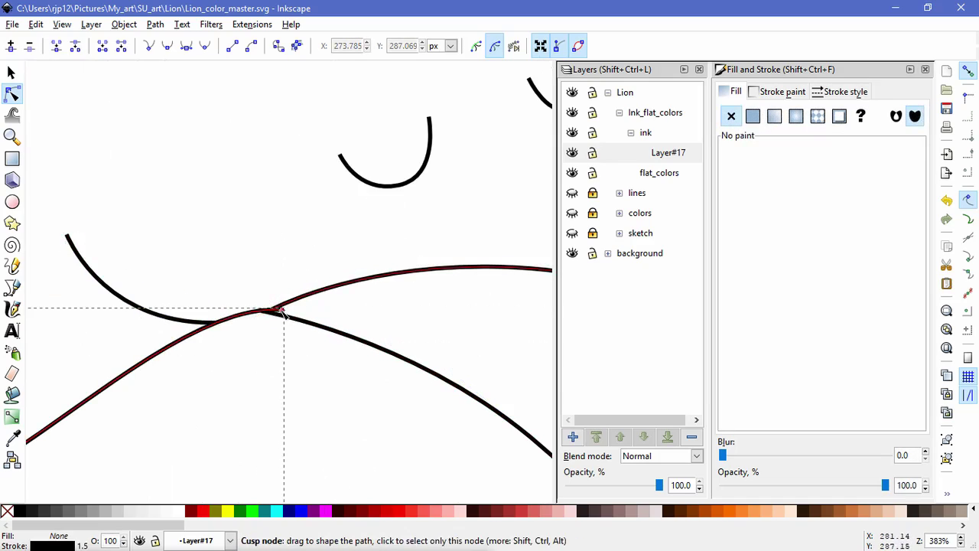
drag(282, 312, 273, 312)
click(317, 383)
Move the start node of the lower foreleg line onto the junction of the foreleg outlines.
click(284, 317)
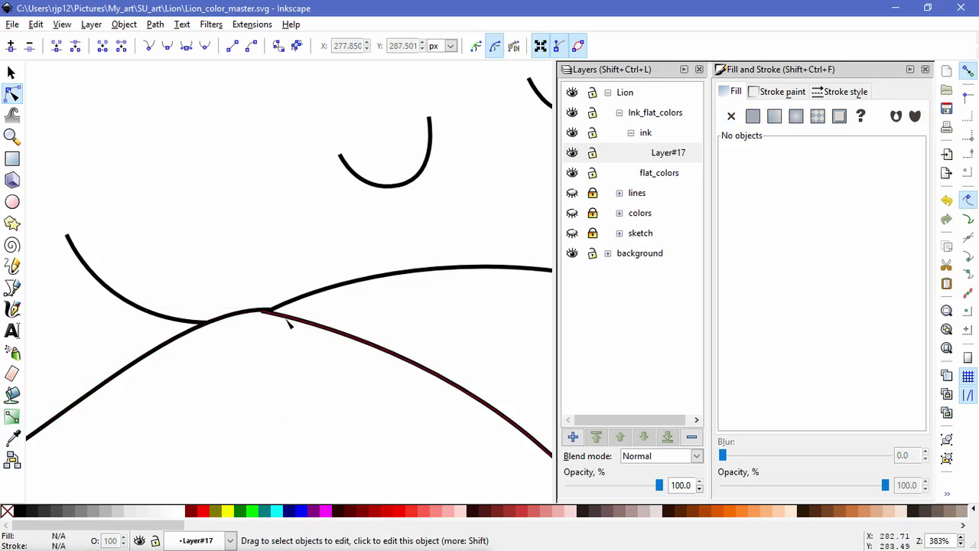
scroll(280, 306, up, 3)
drag(286, 294, 277, 293)
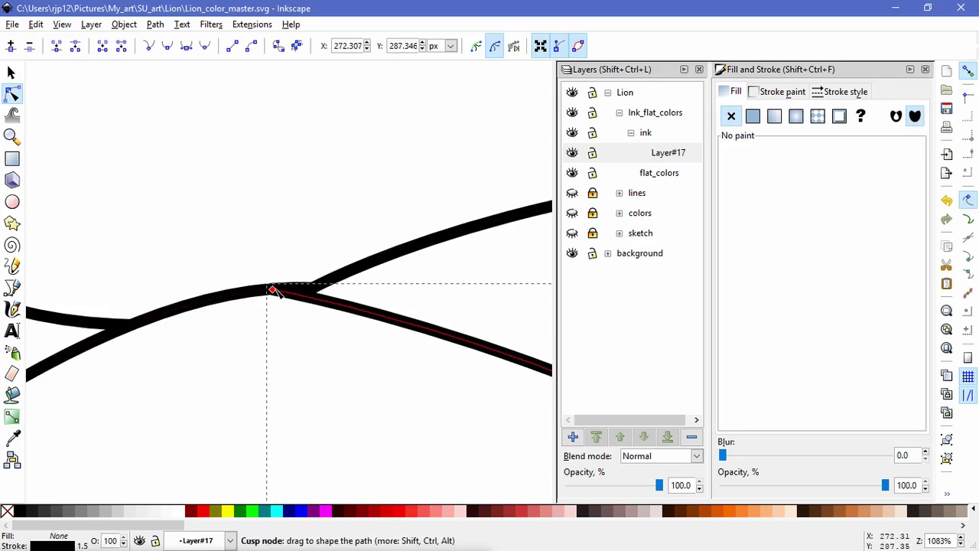
click(344, 396)
scroll(345, 401, down, 9)
scroll(393, 406, up, 2)
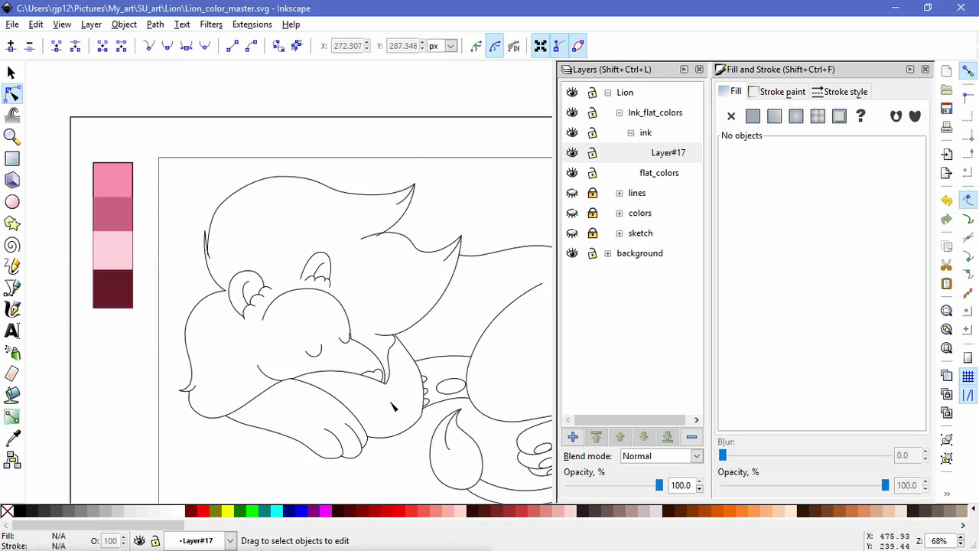
Tuck the lower ends of the left ear's inner curve and outer outline onto the fur tufts.
scroll(191, 408, up, 7)
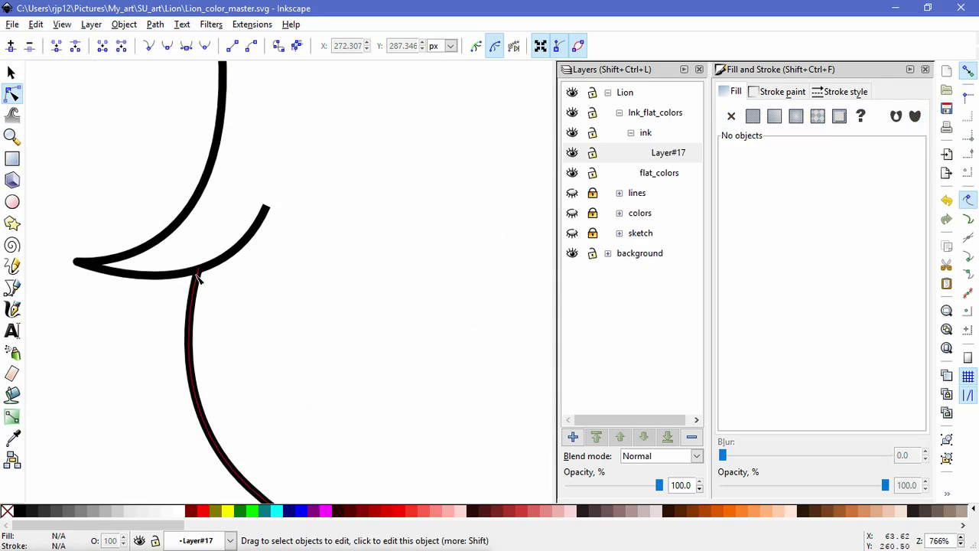
scroll(301, 325, down, 4)
drag(400, 287, 221, 385)
drag(260, 107, 334, 364)
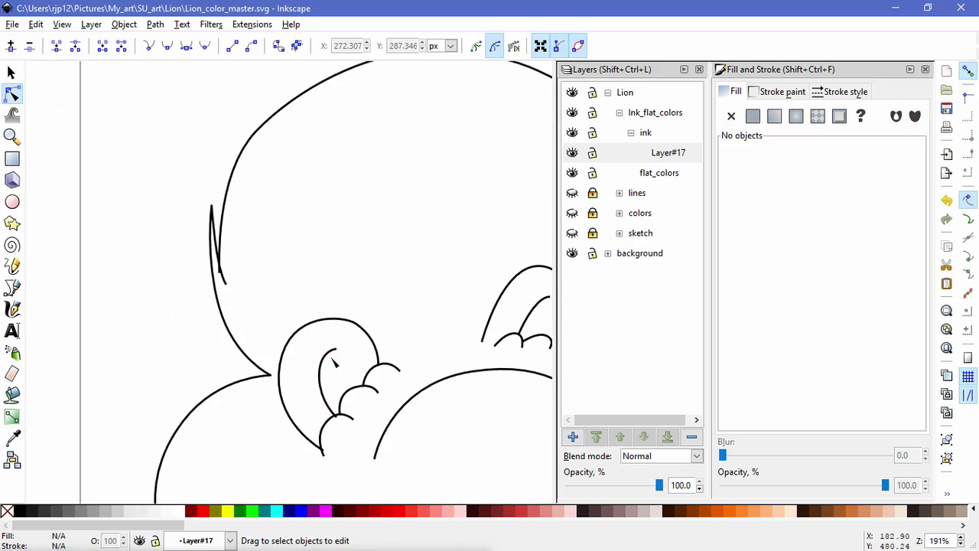
scroll(316, 433, up, 3)
click(366, 390)
drag(368, 393, 363, 388)
click(330, 485)
drag(332, 486, 326, 483)
Move the other end node of the left ear's outer outline onto the top fur tuft.
double_click(394, 437)
scroll(455, 407, down, 1)
scroll(485, 320, up, 2)
click(470, 267)
drag(470, 272, 471, 266)
double_click(488, 368)
Fit the right ear outline's end node to the last fur tuft and reshape the curve at its peak.
drag(487, 367, 210, 336)
scroll(433, 293, down, 2)
drag(433, 293, 87, 381)
scroll(227, 386, up, 1)
click(308, 342)
drag(309, 342, 309, 346)
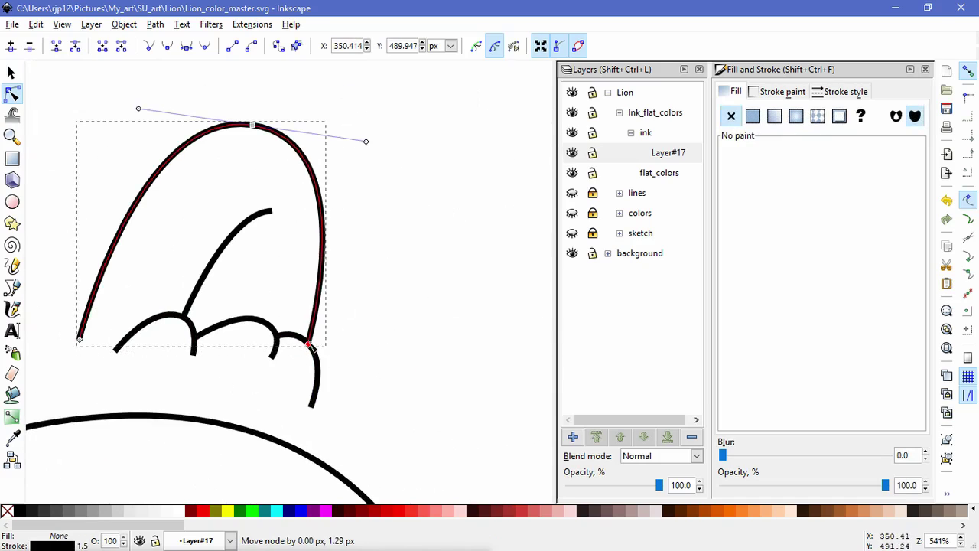
drag(139, 109, 166, 109)
Lengthen the handle at the upper end of the right ear's inner curve to round it.
click(231, 233)
click(272, 211)
drag(228, 212, 192, 215)
click(382, 367)
Reshape the arch of the middle fur tuft at the base of the right ear.
scroll(372, 379, down, 3)
scroll(372, 380, up, 4)
click(176, 300)
click(218, 300)
drag(181, 284, 159, 271)
click(169, 373)
click(167, 402)
Adjust the end nodes of the right ear's fur tufts where neighbouring tufts meet.
click(126, 321)
drag(118, 325, 123, 322)
click(161, 388)
click(189, 421)
click(235, 343)
drag(232, 351, 239, 358)
click(195, 403)
click(185, 406)
Reshape the start of the lower mane curve where the upper mane lock crosses it.
scroll(135, 386, down, 7)
scroll(210, 313, up, 5)
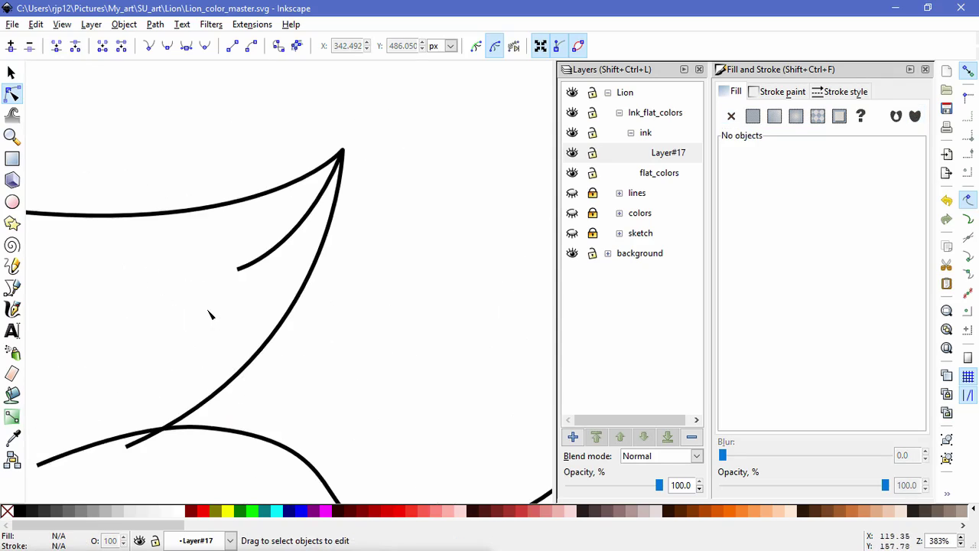
click(245, 399)
click(317, 388)
drag(246, 382, 224, 375)
click(247, 401)
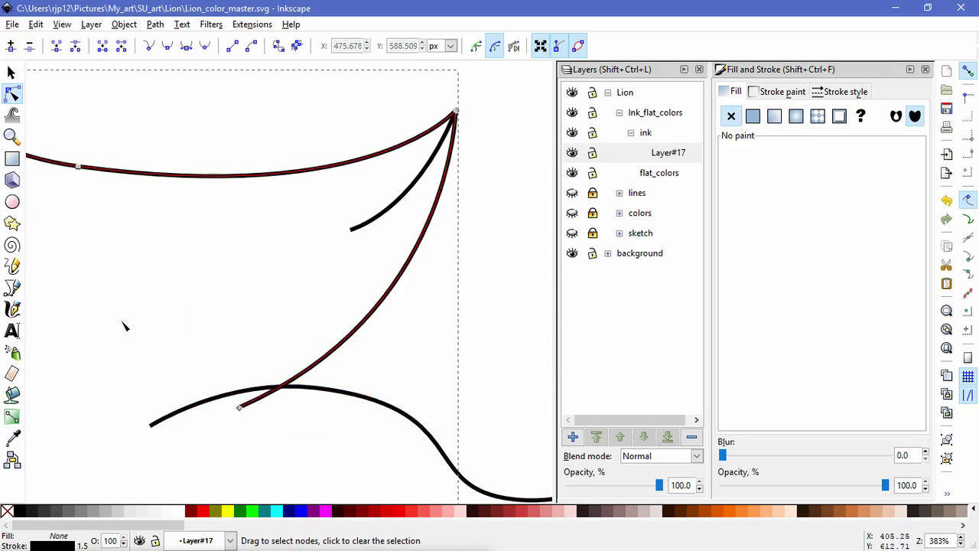
Draw a closed polygon around the upper mane outline, following the lower mane curve and the side lock at its ends.
scroll(362, 322, down, 3)
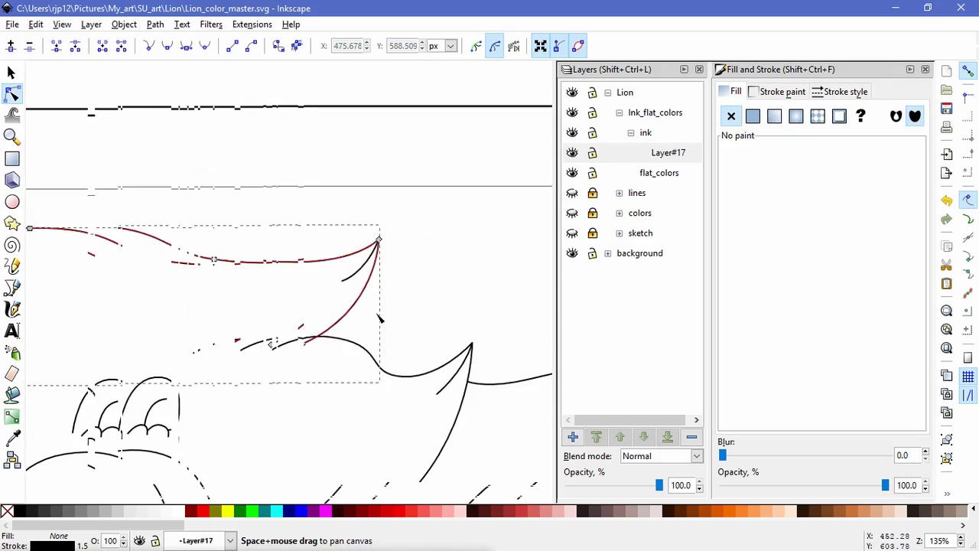
click(14, 289)
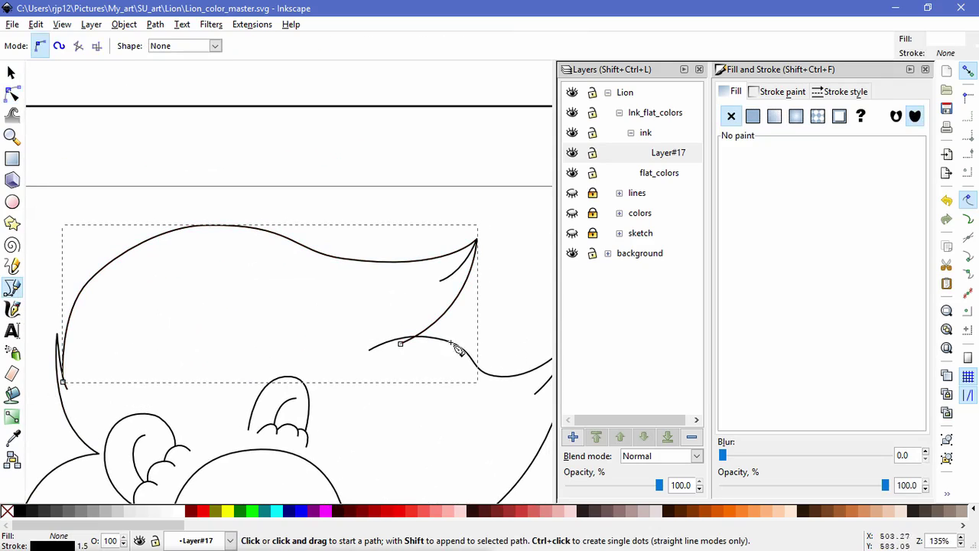
click(404, 337)
click(502, 267)
click(502, 218)
click(423, 231)
click(262, 201)
click(85, 218)
click(46, 311)
scroll(53, 375, up, 3)
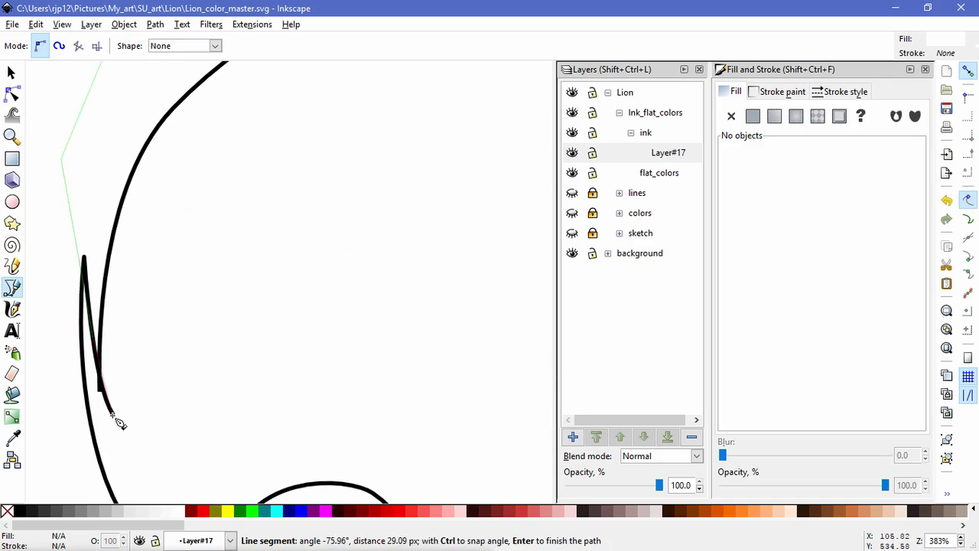
scroll(126, 432, down, 3)
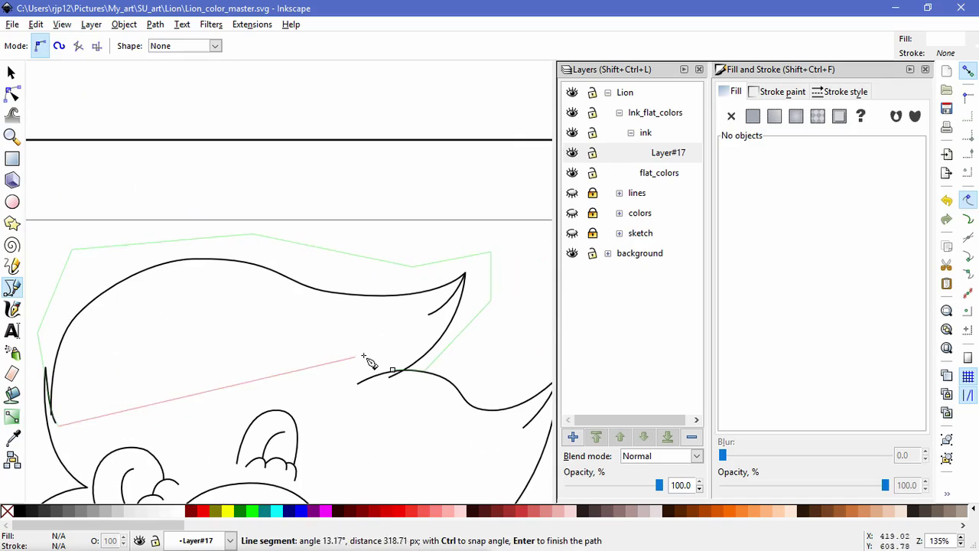
click(395, 376)
Try to clip the lower mane curve with the polygon drawn around the upper mane.
click(12, 92)
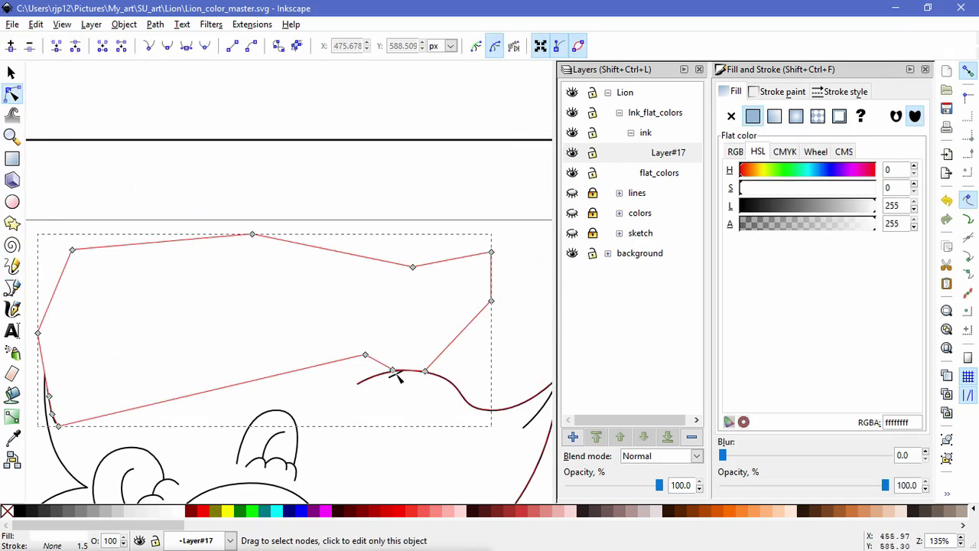
shift+click(399, 374)
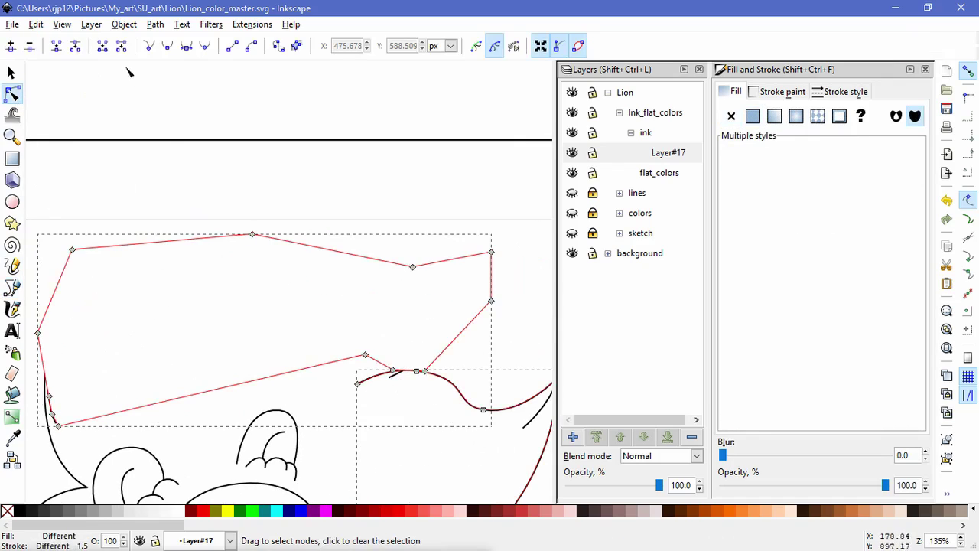
click(123, 23)
mouse_move(260, 135)
click(317, 135)
click(434, 455)
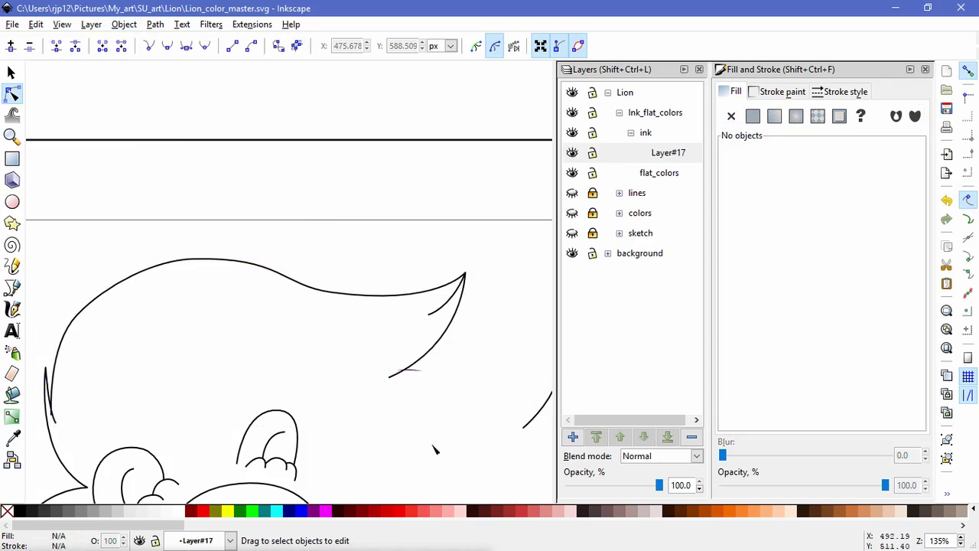
Clip the upper mane outline with the polygon drawn around it.
click(395, 393)
shift+click(371, 377)
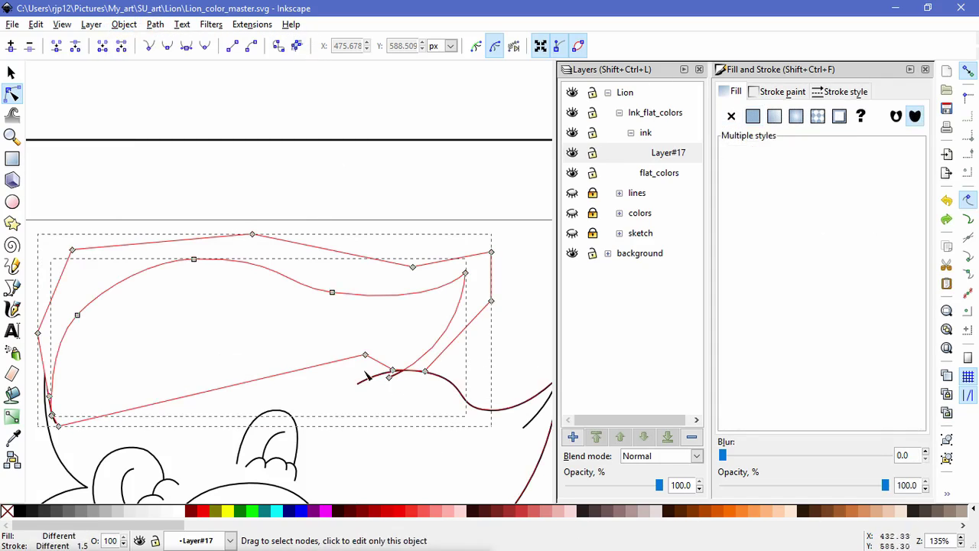
click(124, 24)
mouse_move(230, 134)
click(312, 134)
click(457, 448)
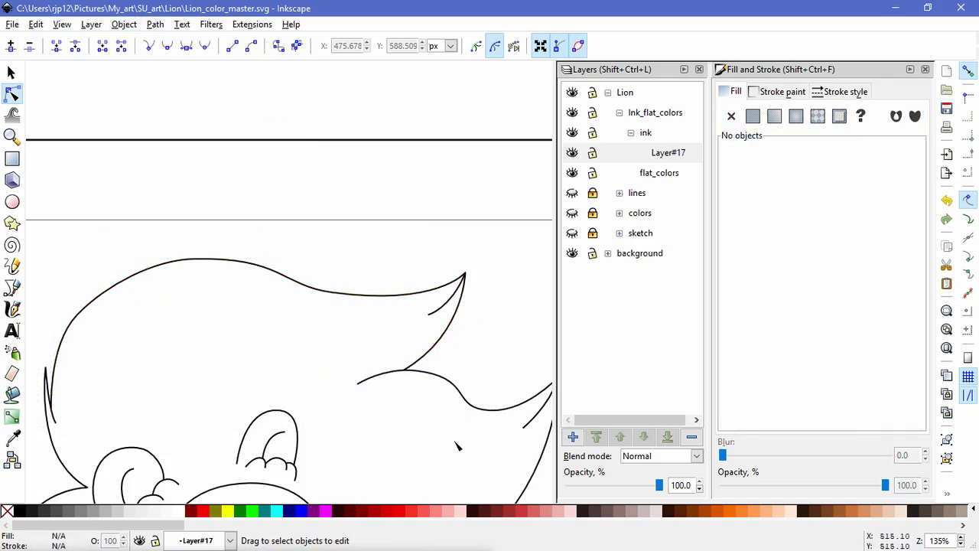
Smooth the outer back-and-tail outline by adjusting the handles of its bottom and upper back nodes.
drag(123, 397, 245, 341)
scroll(461, 426, down, 2)
drag(467, 428, 247, 245)
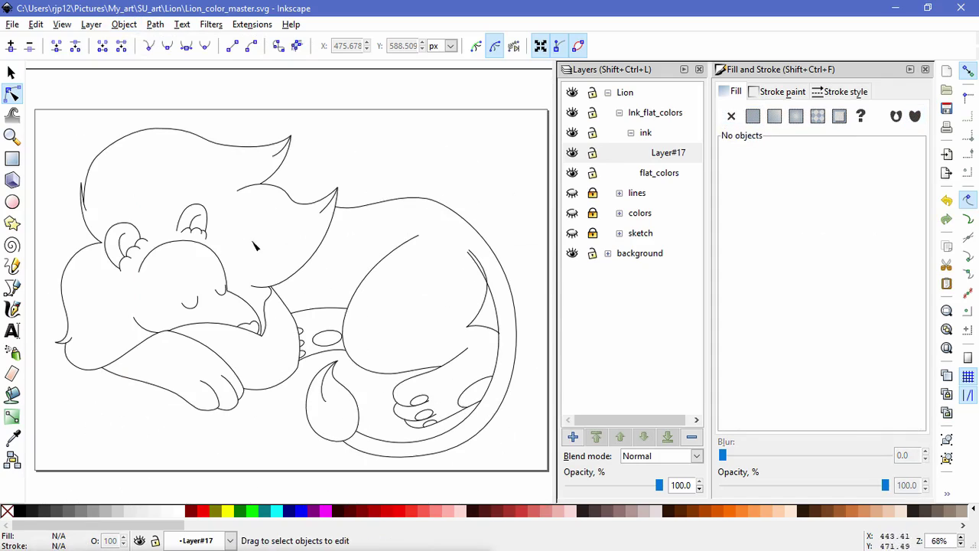
click(483, 410)
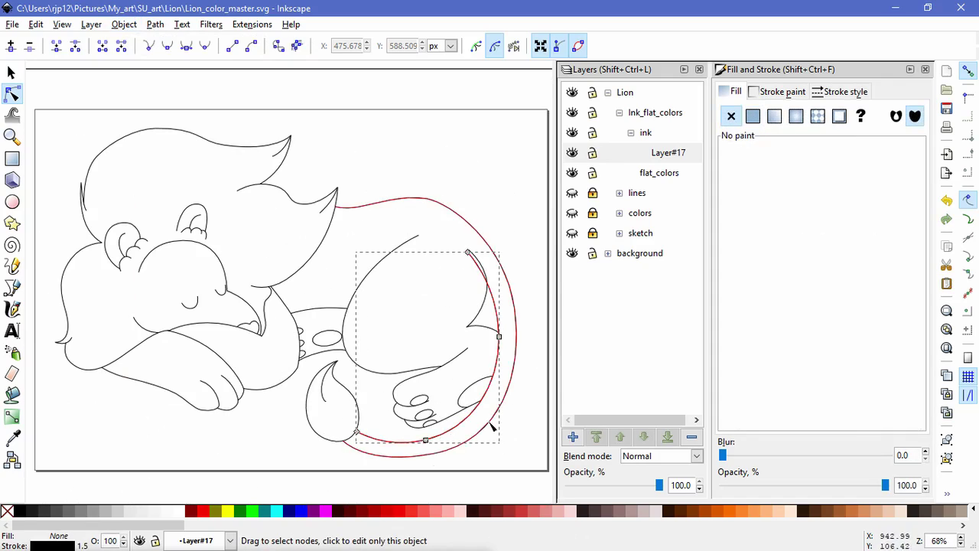
click(434, 453)
drag(367, 467, 382, 468)
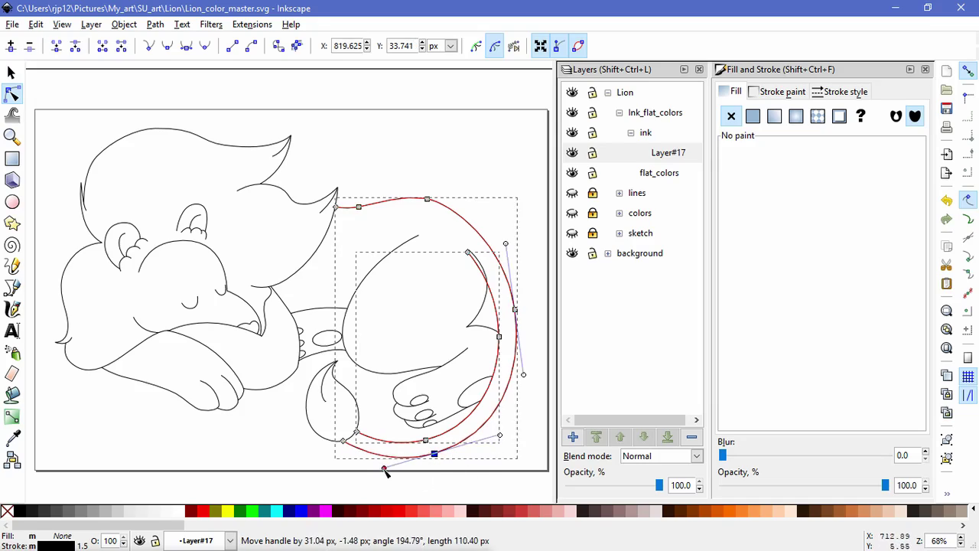
click(529, 294)
click(427, 199)
drag(452, 205, 467, 203)
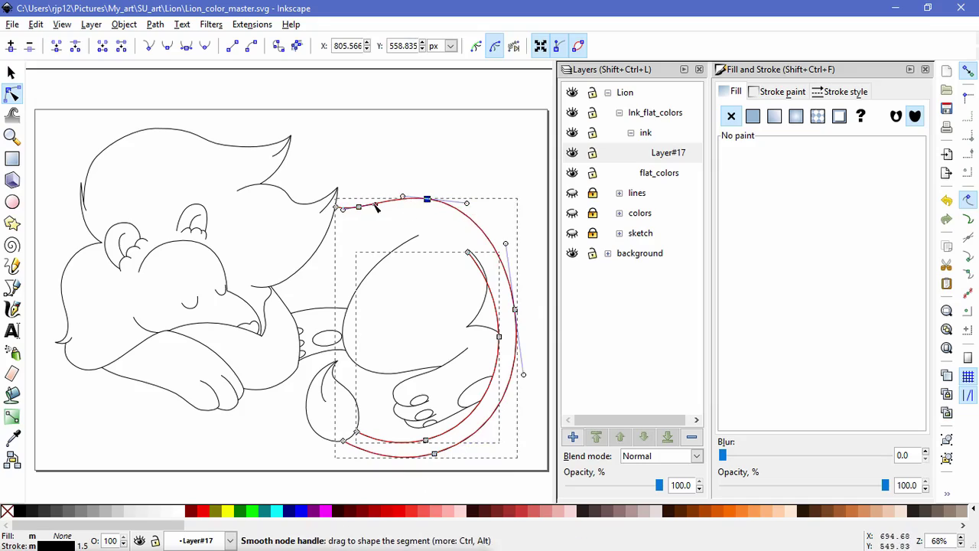
click(456, 289)
Draw a closed polygon around the tail's inner line from the rump crossing down to the tail tuft.
click(501, 324)
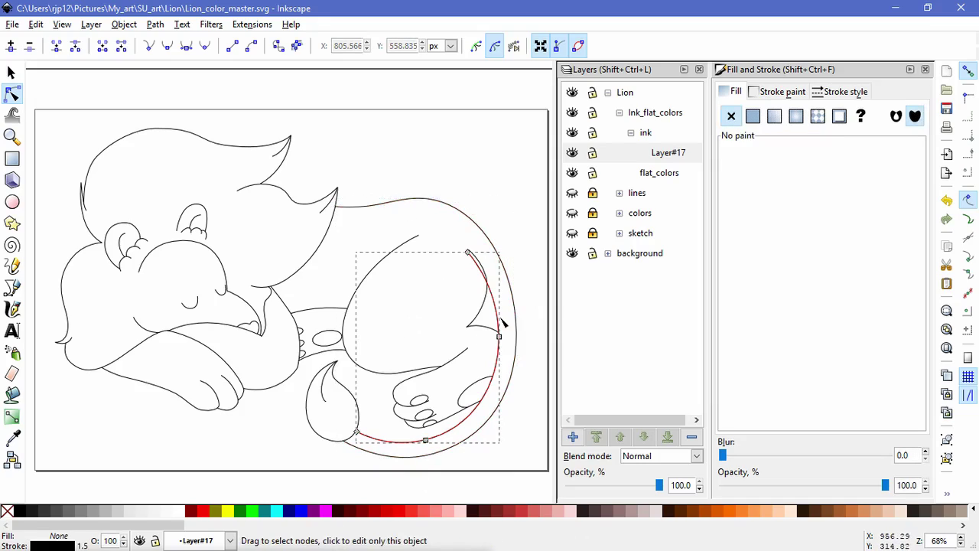
key(b)
click(482, 267)
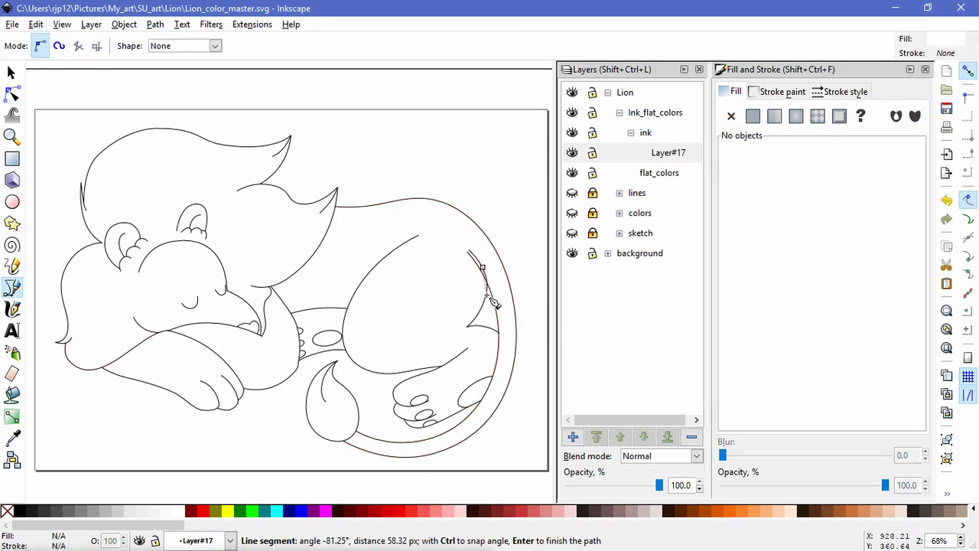
click(487, 297)
click(476, 382)
click(432, 431)
click(371, 434)
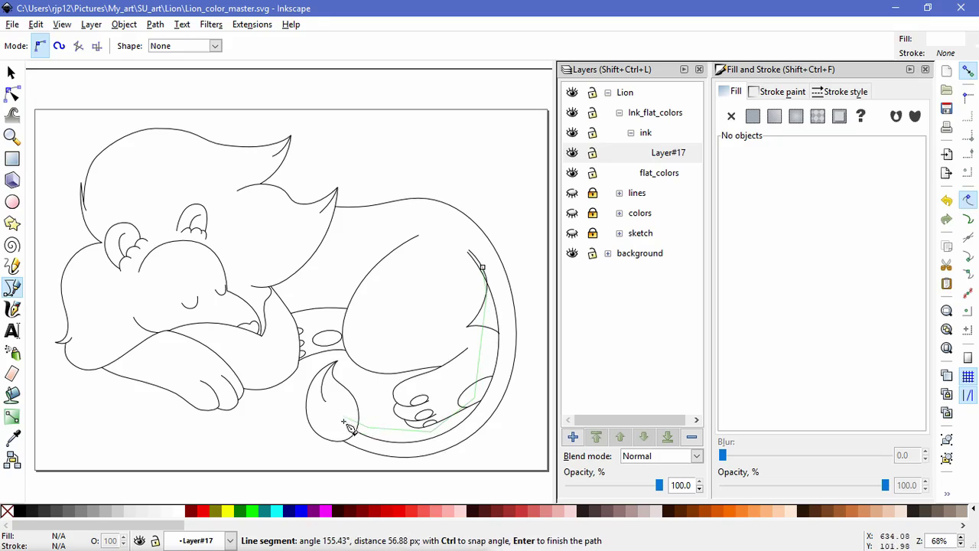
click(421, 452)
click(488, 411)
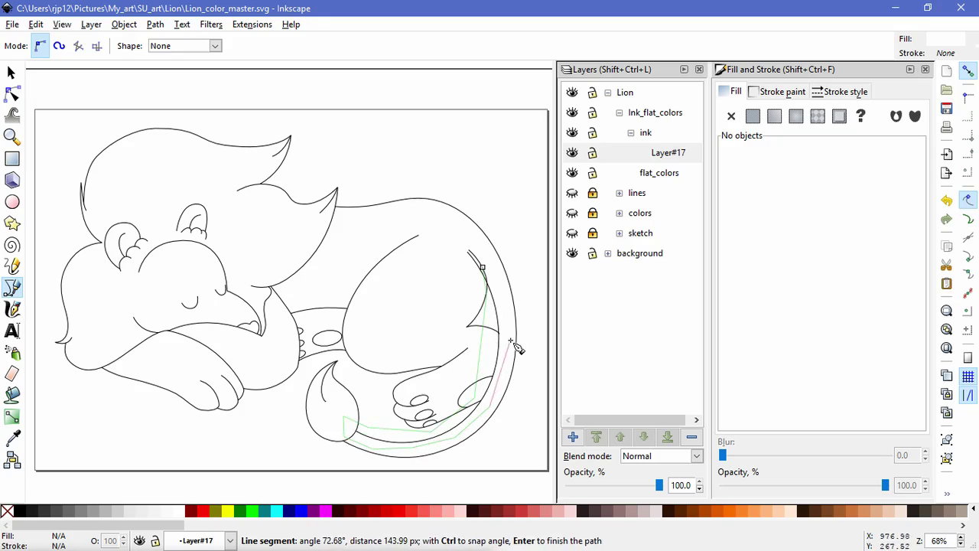
click(482, 267)
Clip the tail's inner line with the polygon drawn around it.
key(n)
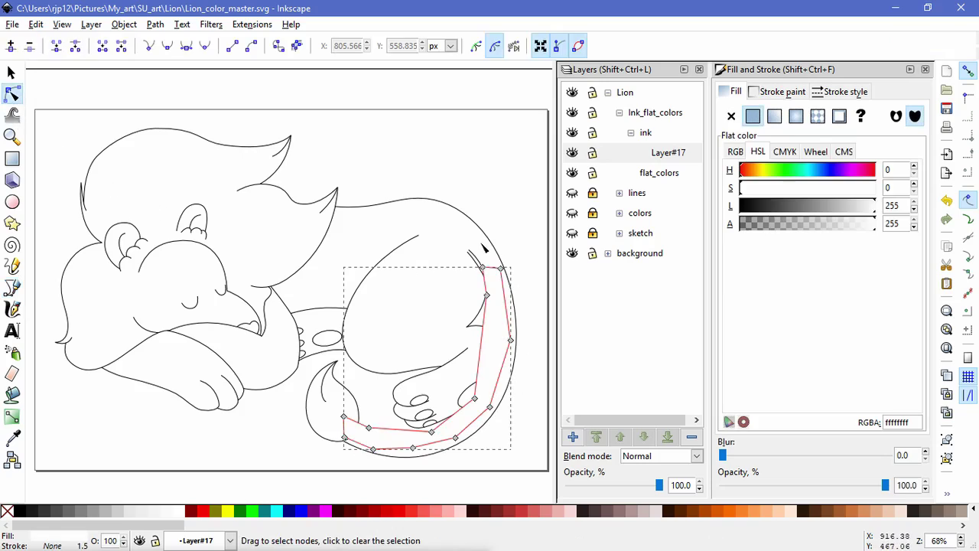
shift+click(470, 254)
click(124, 25)
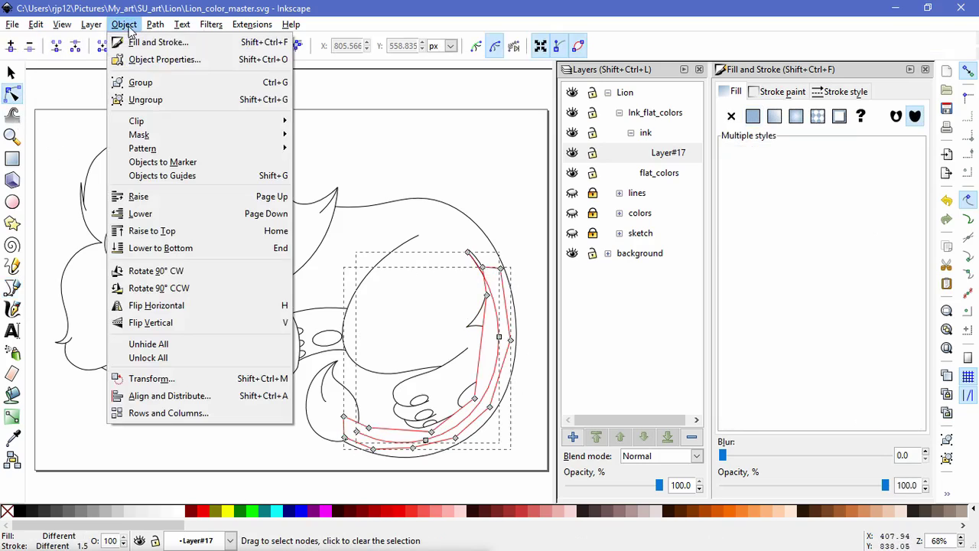
mouse_move(229, 135)
click(318, 136)
Adjust the clip polygon's edge near the rump so the tail's inner line starts at the rump curve.
scroll(405, 276, up, 4)
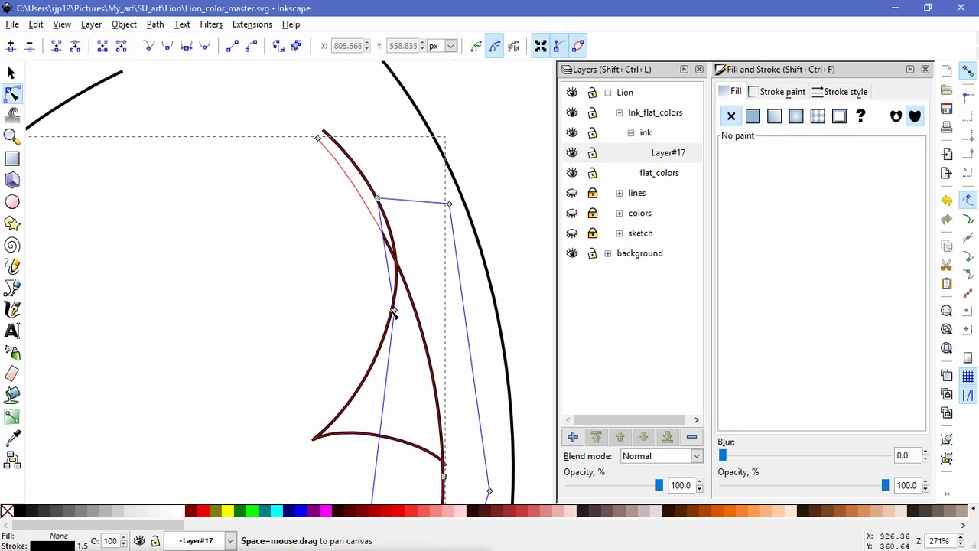
click(394, 310)
drag(399, 271, 404, 264)
double_click(282, 315)
Pull the end node of the rump's lower curve back onto the tail's inner line.
scroll(285, 318, down, 5)
scroll(278, 372, up, 4)
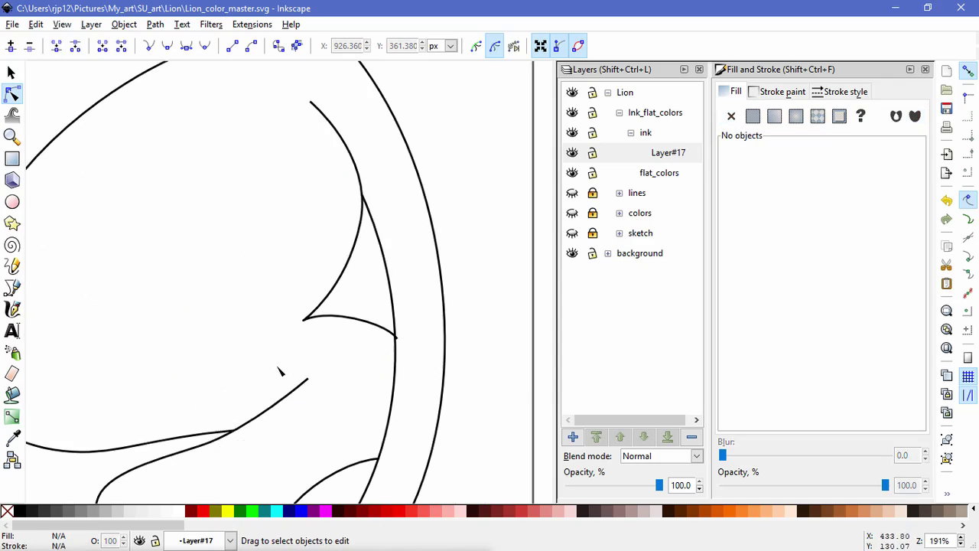
click(383, 335)
scroll(411, 337, up, 2)
drag(407, 334, 402, 330)
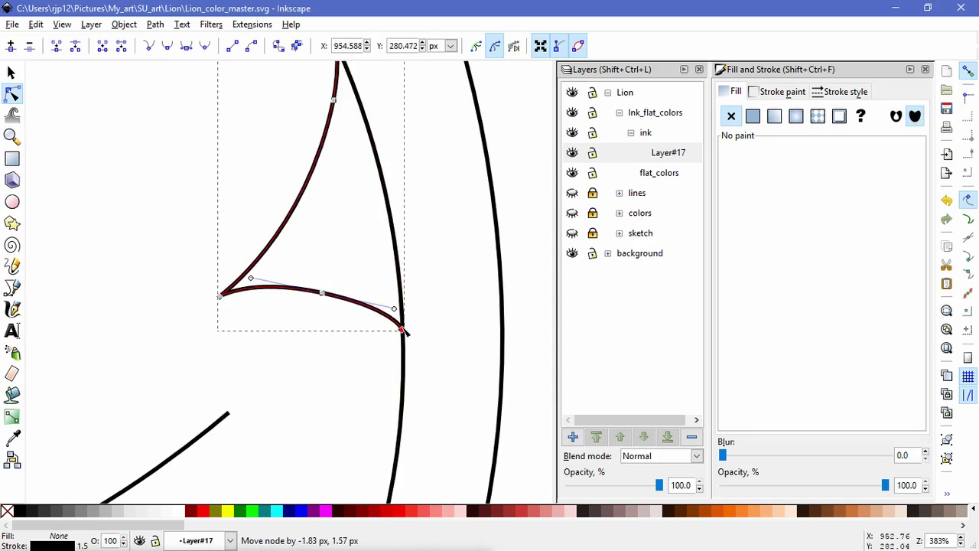
click(351, 383)
Shorten the upper end of the hind foot's top outline inside the thigh slightly.
scroll(312, 412, down, 4)
scroll(299, 431, up, 3)
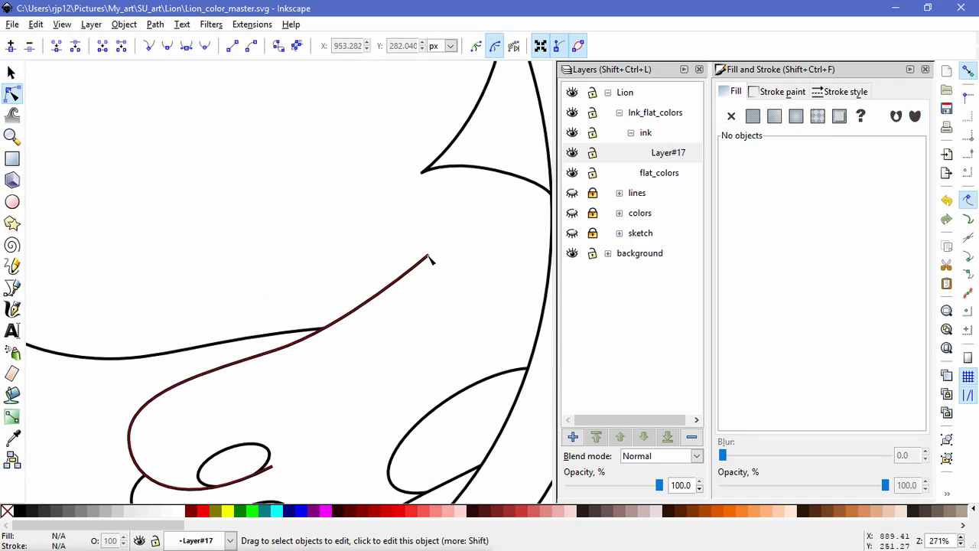
click(426, 258)
scroll(411, 317, down, 3)
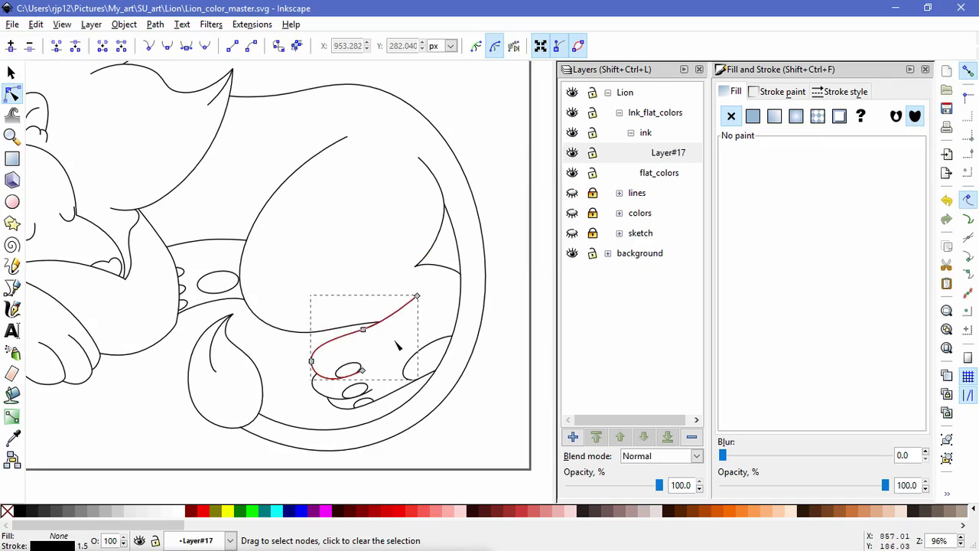
click(416, 298)
click(413, 339)
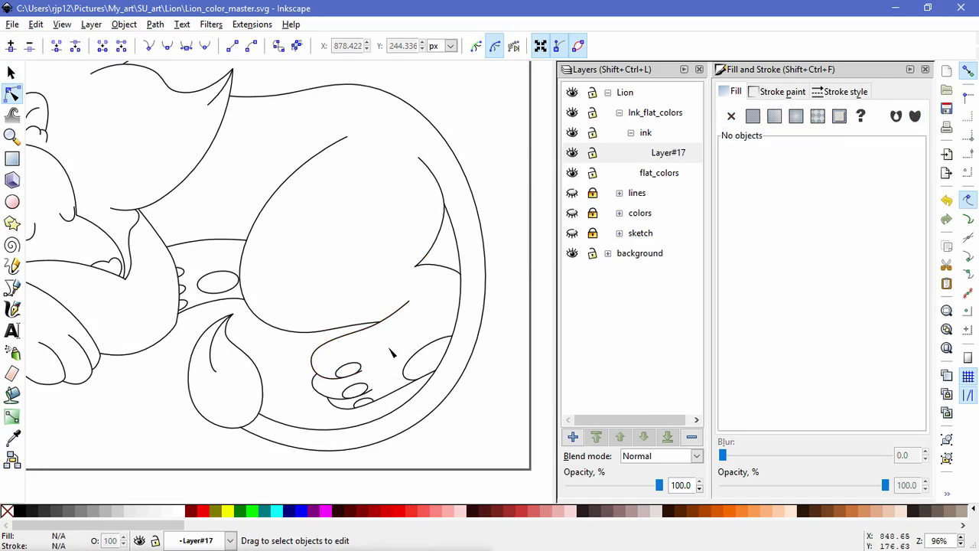
Adjust the nodes of the hind paw's lower toe outlines where the toes meet.
click(316, 408)
scroll(316, 408, up, 3)
drag(348, 371, 349, 340)
click(365, 435)
click(343, 346)
click(407, 402)
scroll(381, 380, up, 3)
drag(396, 365, 397, 358)
click(338, 419)
scroll(339, 420, down, 6)
scroll(312, 373, down, 3)
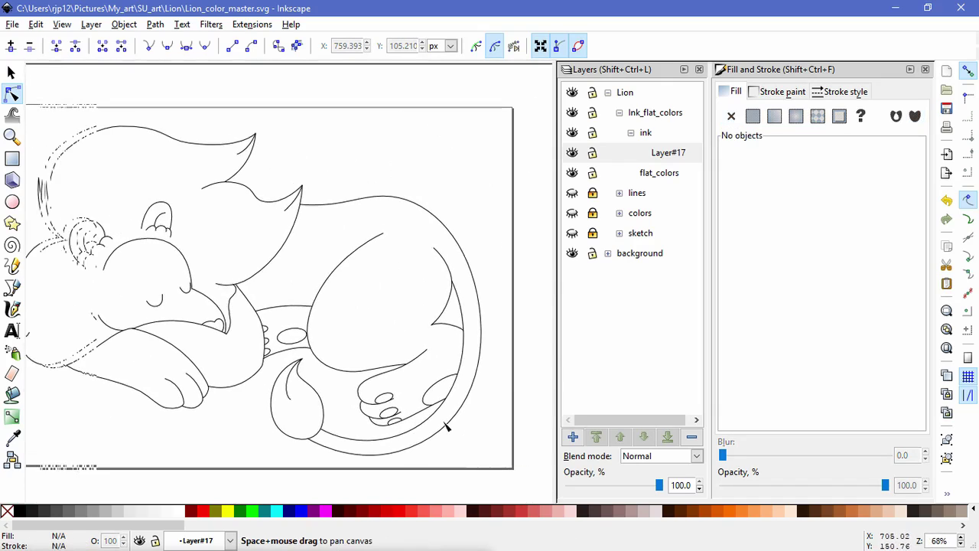
scroll(341, 439, down, 3)
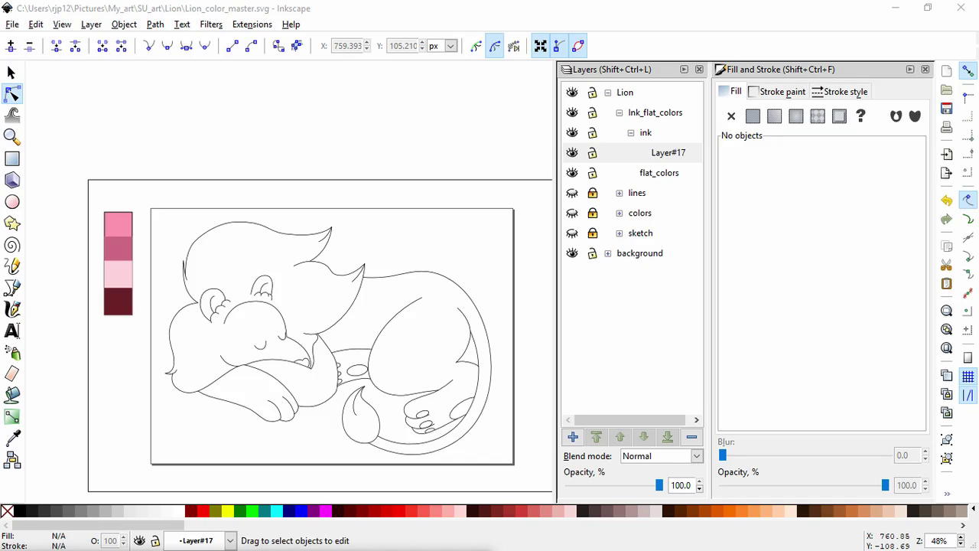
Duplicate the front paw's second toe curve and place the two curves side by side as separate toes.
scroll(296, 426, up, 5)
click(429, 447)
key(space)
drag(328, 416, 438, 442)
click(411, 410)
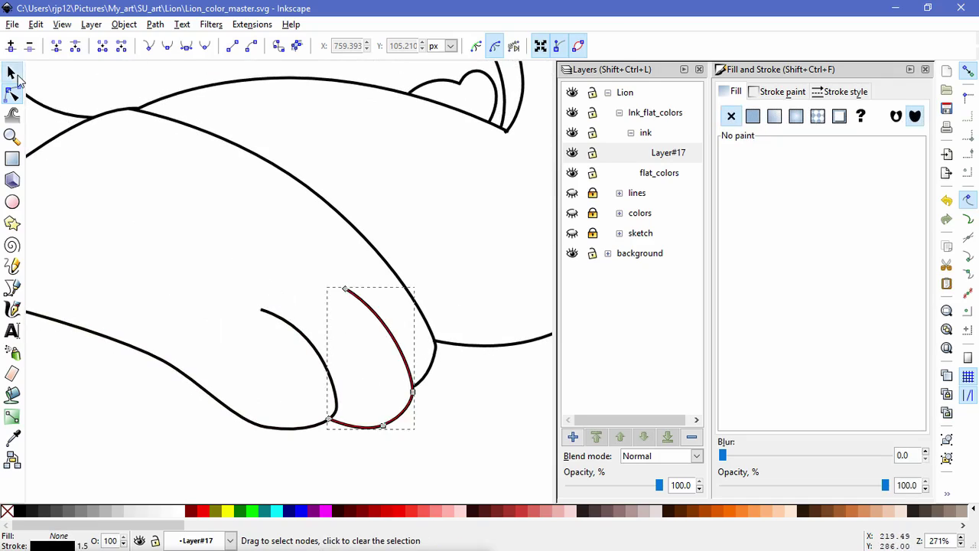
click(12, 74)
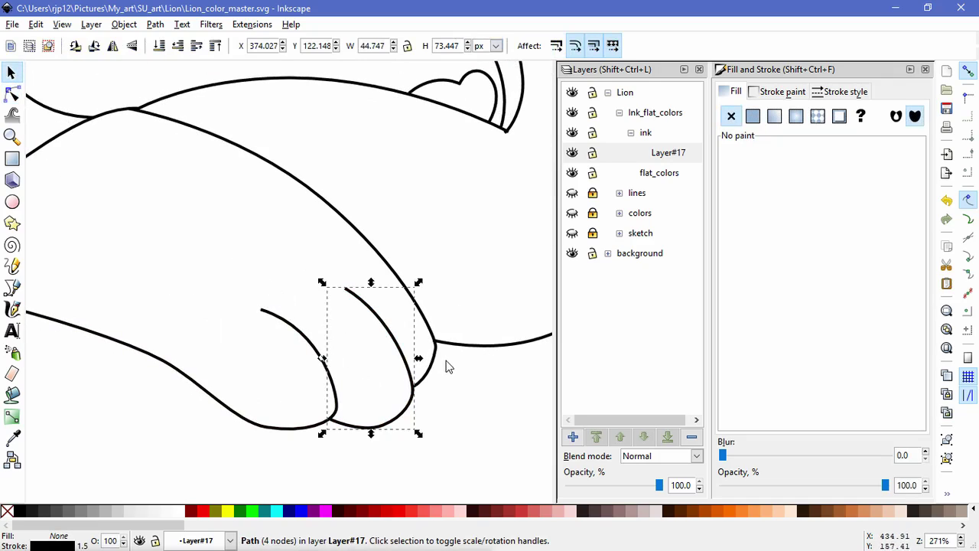
click(436, 344)
click(399, 350)
drag(419, 358, 435, 381)
Adjust the upper end nodes and handles of both front toe curves so they run evenly spaced up the paw.
click(12, 93)
shift+click(376, 356)
drag(320, 284, 367, 299)
drag(277, 261, 394, 304)
drag(334, 309, 364, 321)
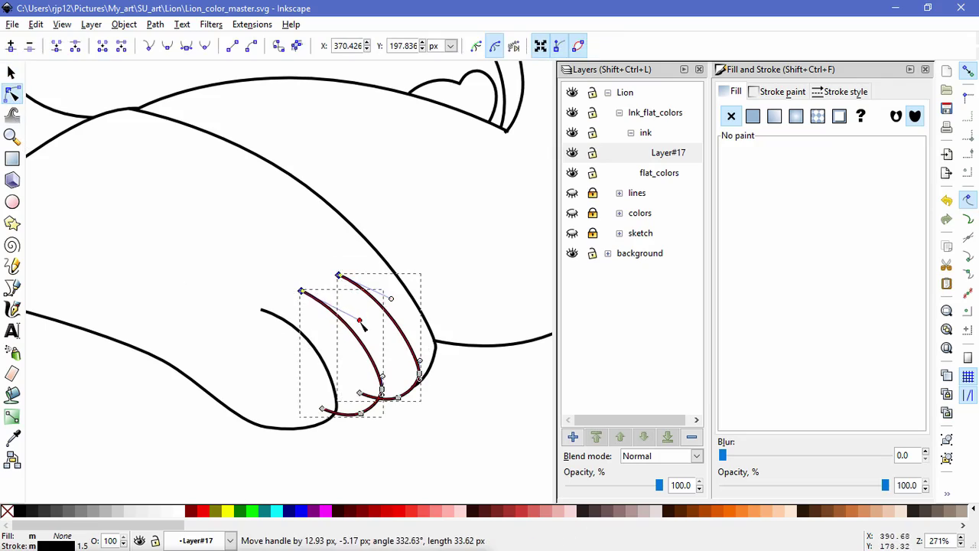
click(427, 388)
Draw a closed polygon around the toe curve nearest the foreleg's upper outline, stopping at the neighbouring toe.
click(391, 400)
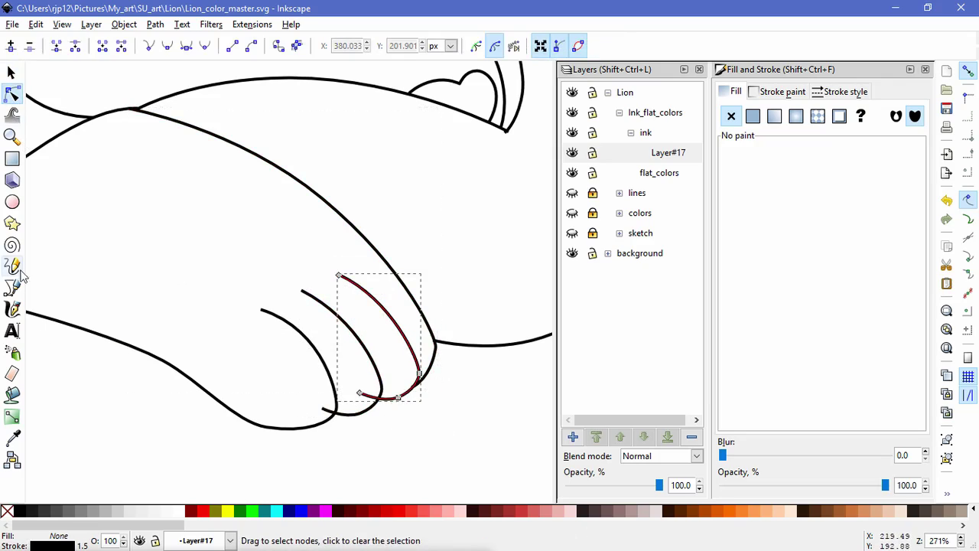
key(b)
click(380, 394)
click(444, 375)
click(400, 297)
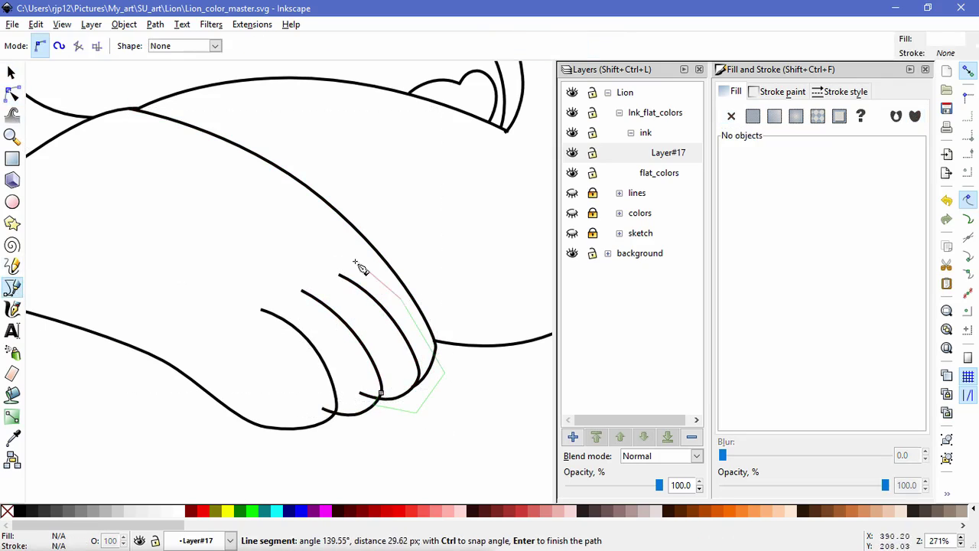
click(342, 256)
click(311, 261)
click(382, 393)
Clip the front paw's toe curve nearest the foreleg's upper outline with its polygon.
click(13, 94)
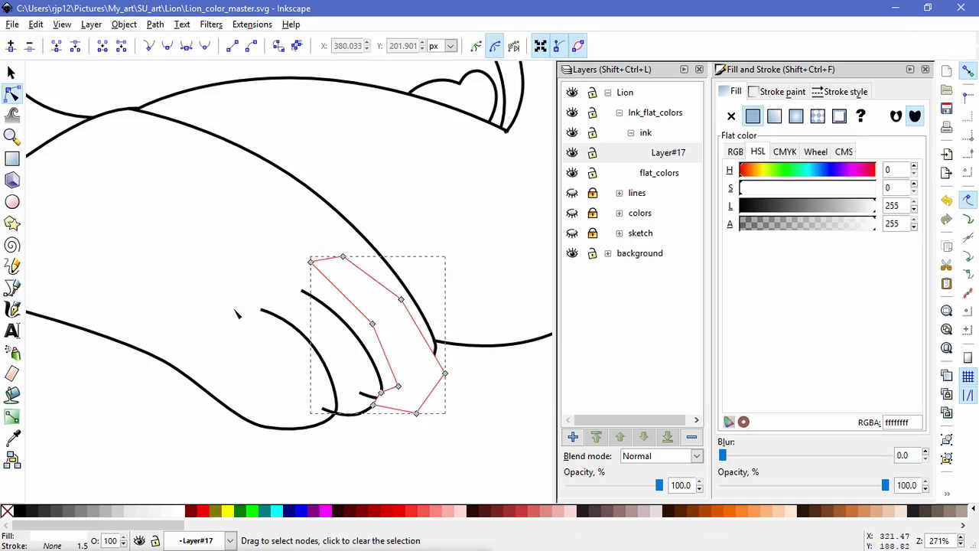
shift+click(367, 395)
click(126, 24)
mouse_move(223, 133)
click(320, 133)
click(386, 472)
Reshape the end of the foreleg's upper outline so it curves into the adjacent toe.
click(437, 364)
scroll(440, 365, up, 2)
click(442, 361)
drag(441, 357, 447, 361)
drag(444, 312, 417, 312)
click(359, 399)
click(413, 348)
click(307, 465)
click(308, 465)
Draw a closed polygon around the front paw's middle toe curve, following the edge of the first toe.
click(267, 431)
click(12, 288)
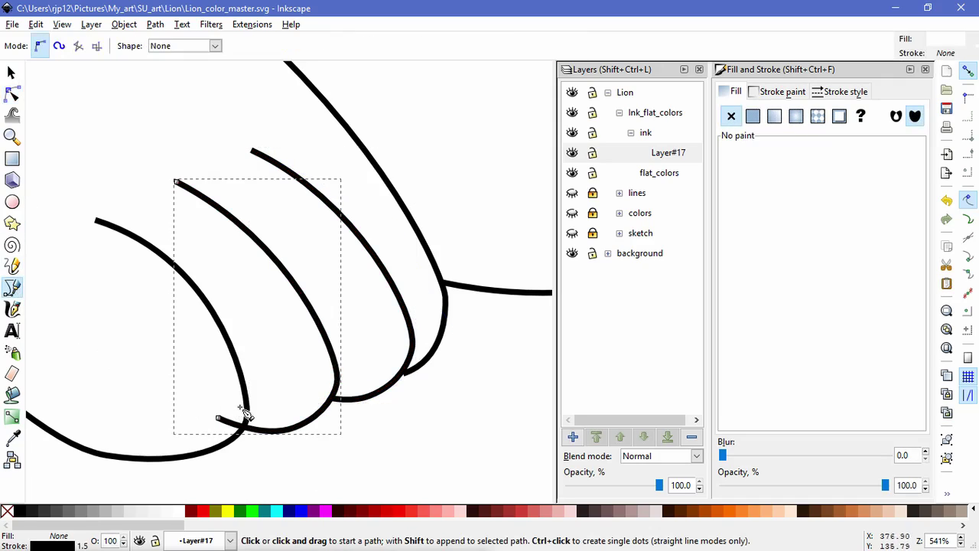
click(245, 401)
click(235, 441)
click(264, 463)
click(353, 434)
click(381, 349)
click(254, 190)
click(167, 150)
click(147, 189)
click(247, 402)
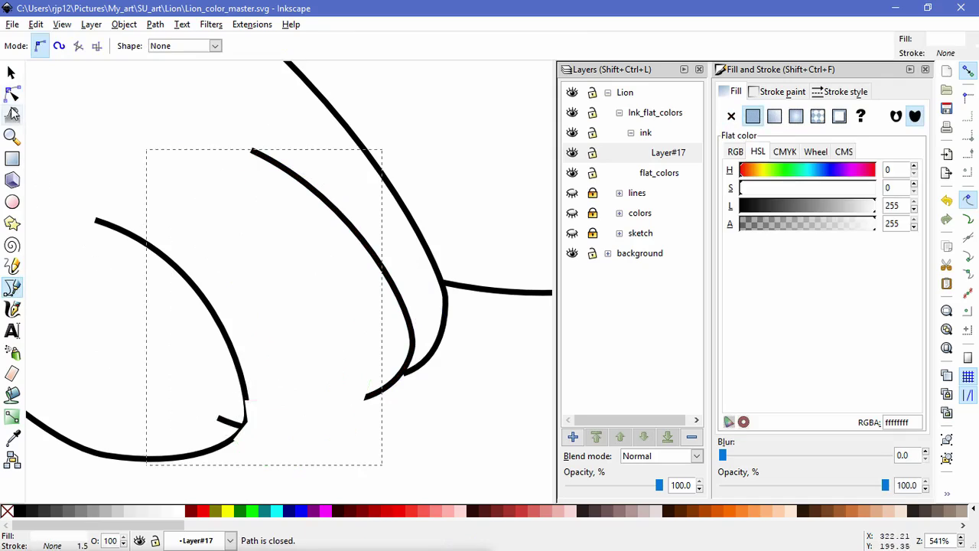
Clip the front paw's middle toe curve with the polygon drawn around it.
key(n)
click(134, 26)
mouse_move(192, 137)
click(312, 136)
click(432, 428)
Adjust the end handle of the foreleg's upper outline where it meets the last toe.
click(408, 372)
drag(406, 372, 450, 361)
click(474, 420)
Move the upper end of the last toe curve toward the foreleg's upper outline and smooth its bend.
scroll(429, 437, down, 4)
scroll(429, 406, up, 3)
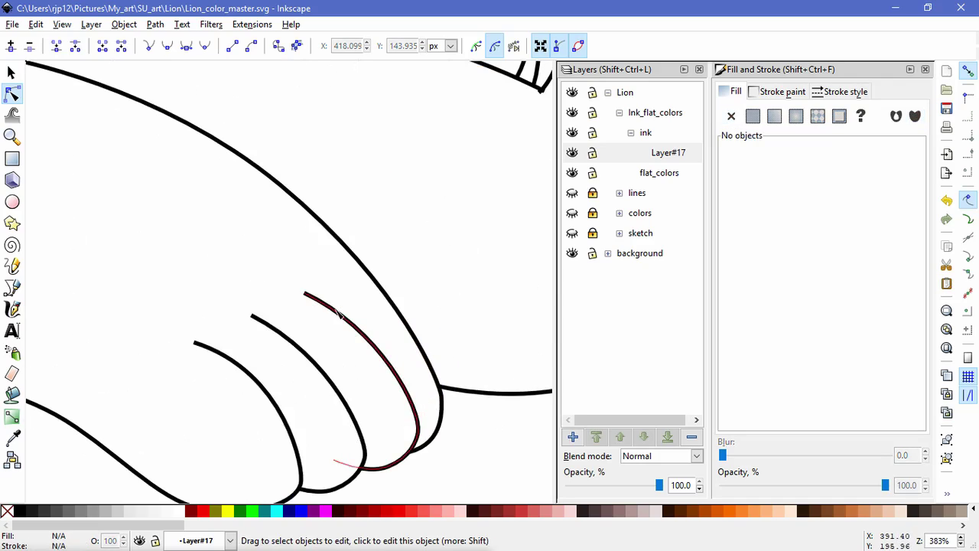
click(335, 310)
drag(304, 294, 330, 295)
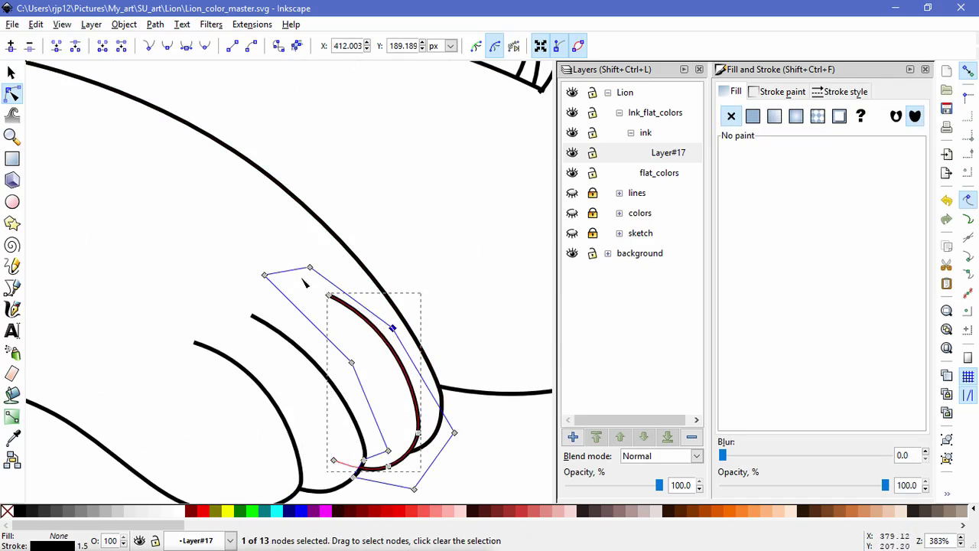
click(375, 365)
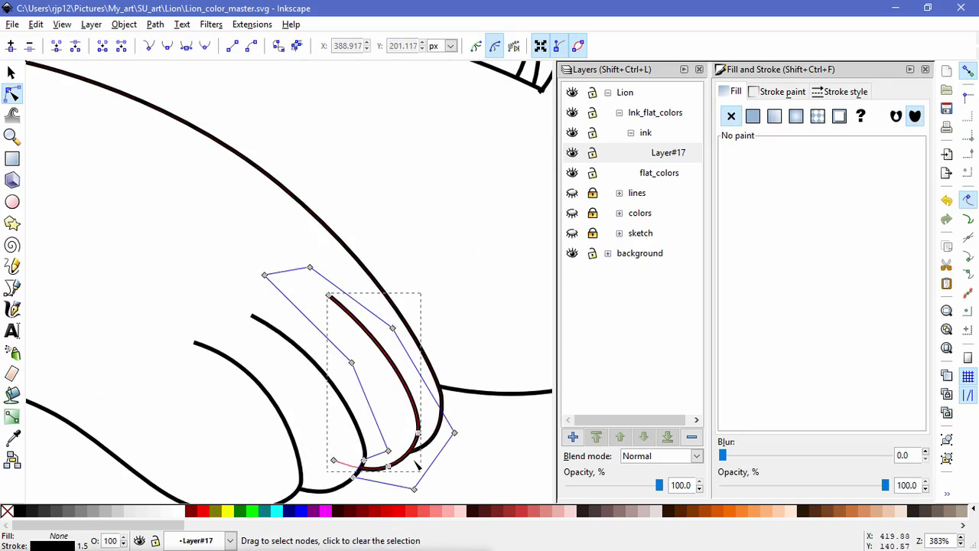
key(Escape)
scroll(485, 426, down, 5)
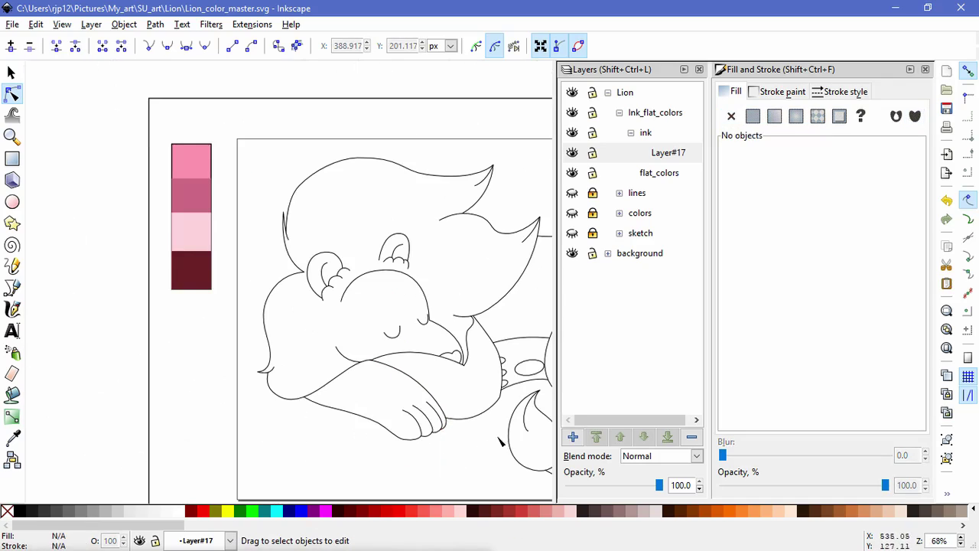
Round the lower end of the foreleg's upper outline where it joins the last toe.
scroll(500, 442, up, 4)
click(467, 442)
click(450, 439)
shift+click(473, 414)
drag(473, 414, 494, 430)
click(476, 425)
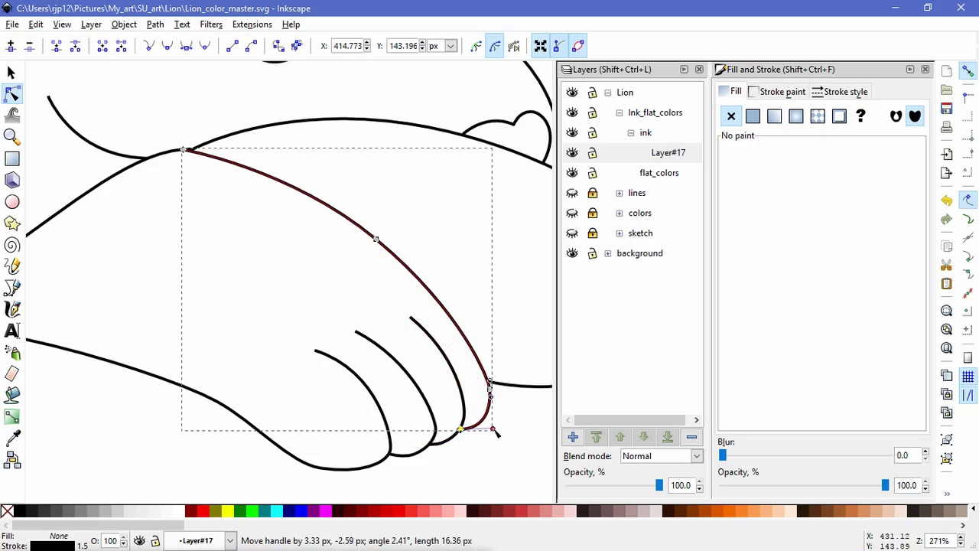
click(495, 448)
click(495, 448)
Shift the upper end of the front paw's middle toe curve slightly toward the last toe.
scroll(515, 450, down, 4)
scroll(505, 442, up, 3)
click(457, 414)
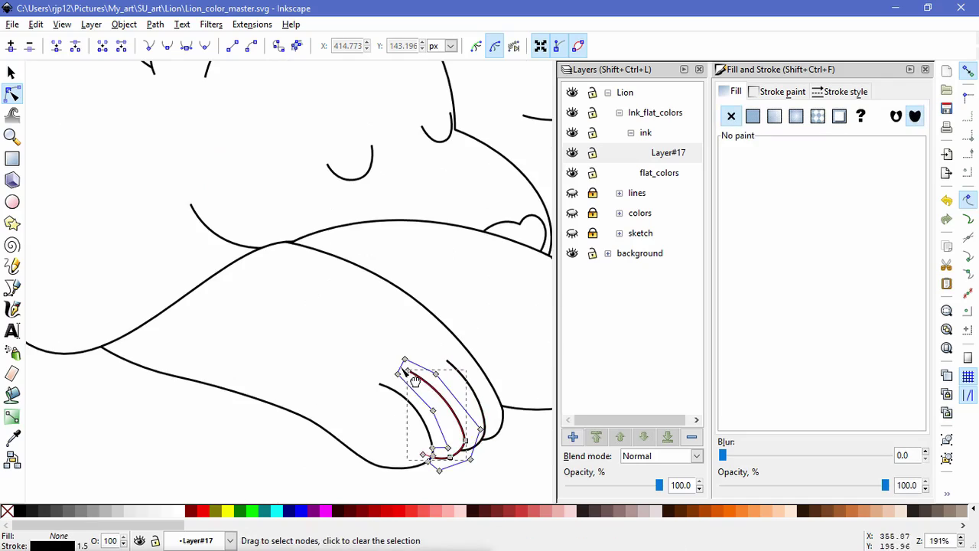
drag(451, 424, 452, 424)
drag(408, 371, 417, 369)
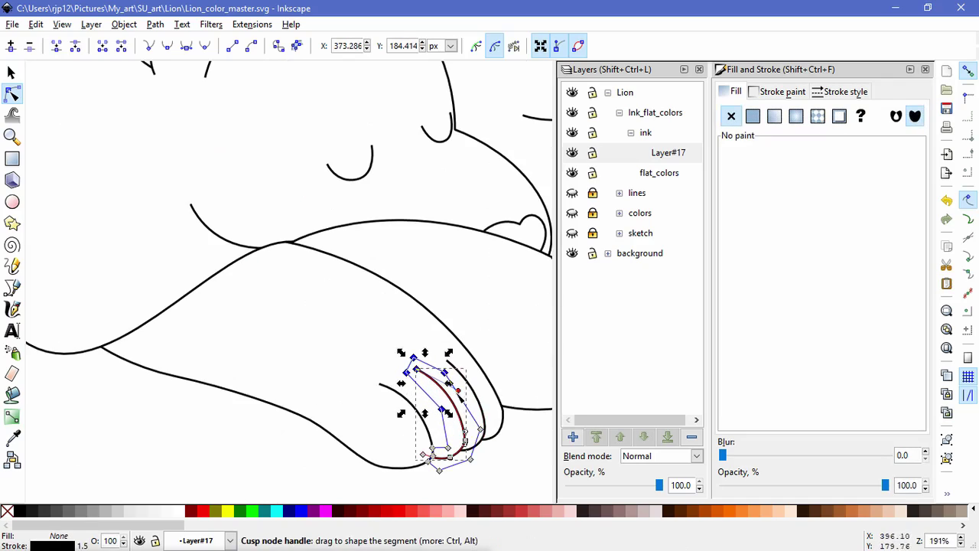
click(526, 490)
Move the hind paw's lowest toe outline together with its pad slightly down and to the right.
scroll(498, 454, down, 4)
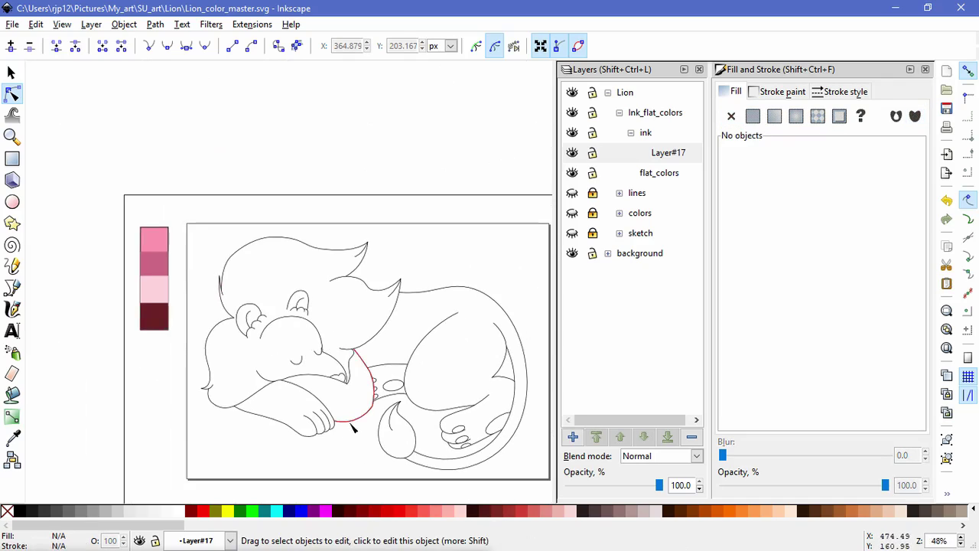
scroll(441, 450, up, 4)
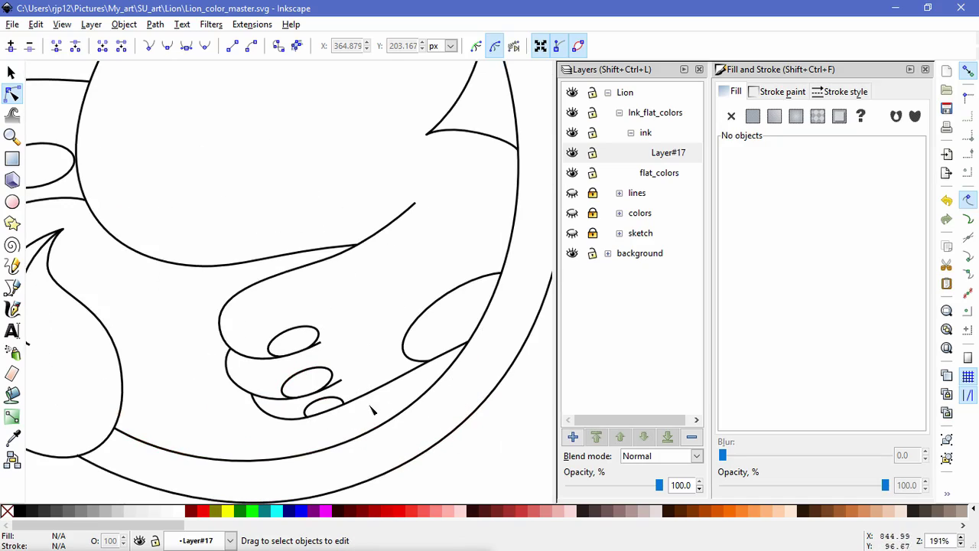
click(377, 395)
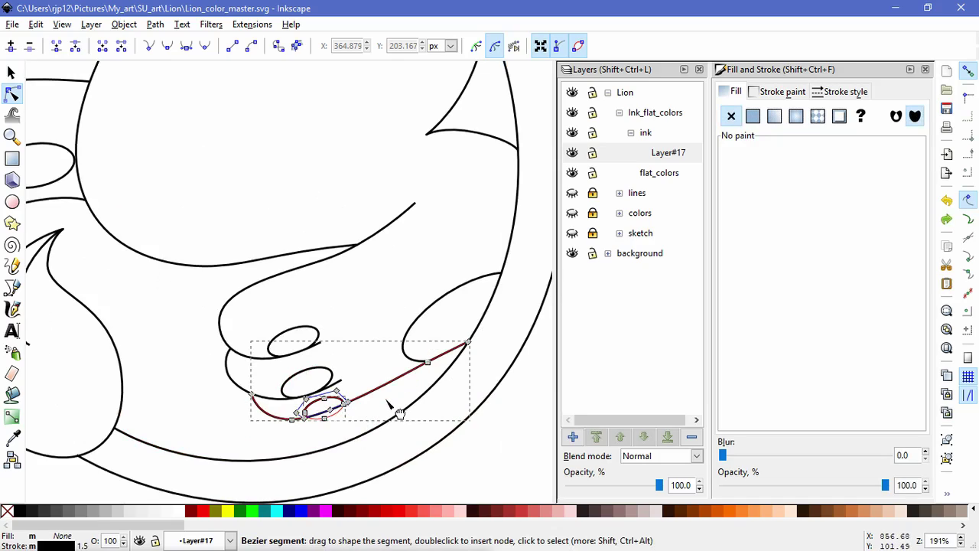
key(s)
drag(377, 390, 390, 403)
Duplicate the hind paw's second toe curve and lowest toe pad, placing the copies above the lowest toe as another toe.
ctrl+click(301, 401)
drag(302, 401, 298, 418)
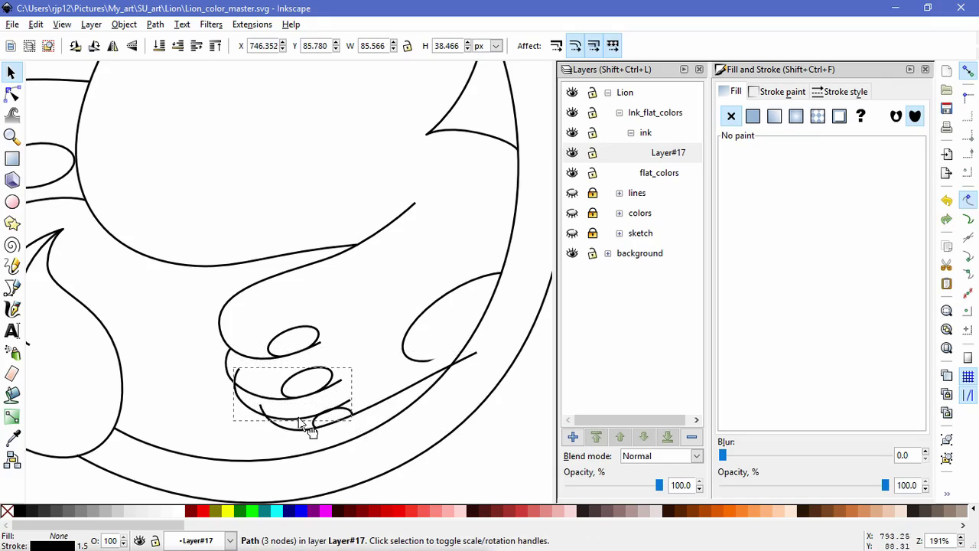
click(352, 419)
click(349, 414)
key(ctrl+d)
mouse_move(349, 409)
mouse_down()
mouse_move(344, 394)
mouse_move(339, 409)
mouse_up()
Skew the hind paw's lowest toe pad slightly to follow the toe outline.
click(321, 470)
scroll(342, 436, up, 2)
click(328, 400)
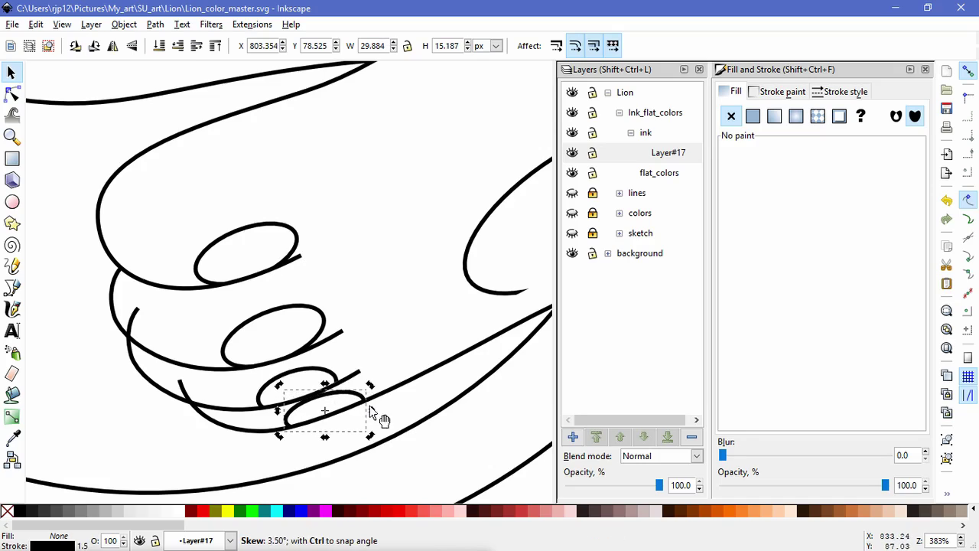
drag(488, 338, 339, 428)
click(228, 492)
Adjust the far end of the hind paw's lowest outline to meet the tail's inner line.
drag(265, 426, 276, 313)
click(231, 387)
click(12, 93)
mouse_move(227, 398)
mouse_down()
mouse_move(259, 410)
mouse_move(204, 401)
mouse_move(235, 424)
mouse_move(306, 393)
mouse_move(293, 394)
mouse_up()
click(313, 452)
click(313, 452)
Adjust the heel pad's clipping near the tail so its lower edge runs to the tail's inner line.
drag(252, 437, 470, 292)
click(468, 284)
drag(444, 332, 321, 393)
drag(440, 298, 385, 323)
click(311, 431)
ctrl+scroll(310, 434, down, 1)
drag(163, 448, 306, 455)
Draw a closed polygon around the hind paw's lowest outline, starting along the toe above it.
click(290, 450)
click(13, 288)
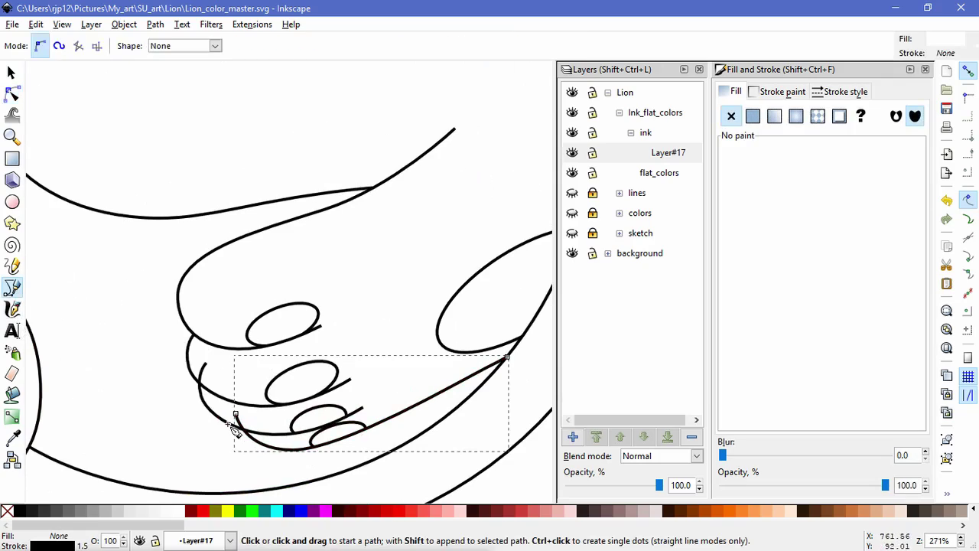
click(228, 423)
click(530, 345)
click(474, 430)
click(249, 480)
click(228, 424)
Clip the hind paw's lowest outline with the polygon drawn around it.
click(12, 93)
shift+click(236, 417)
click(124, 24)
mouse_move(192, 136)
click(317, 135)
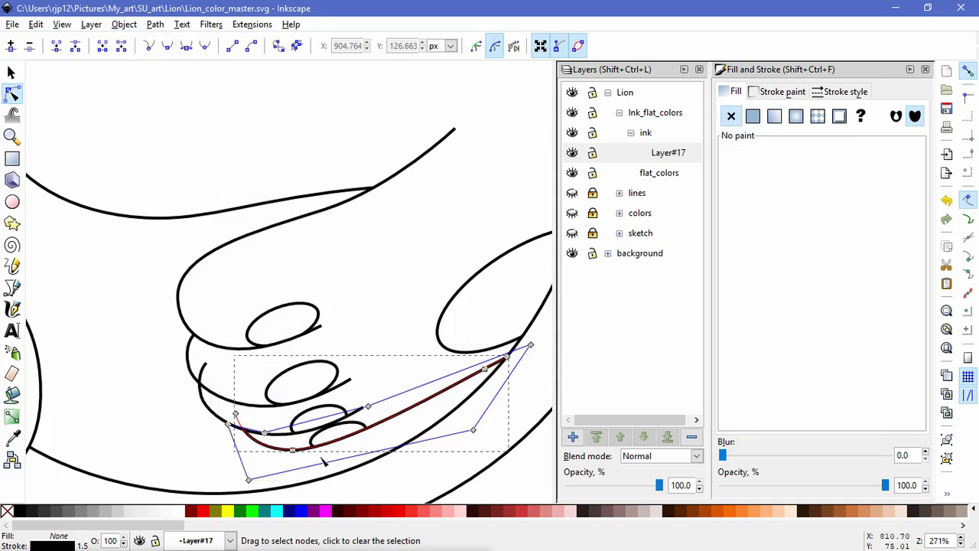
Move the clip polygon's node so the lowest outline starts at the edge of the toe above.
scroll(234, 454, up, 1)
drag(277, 425, 261, 424)
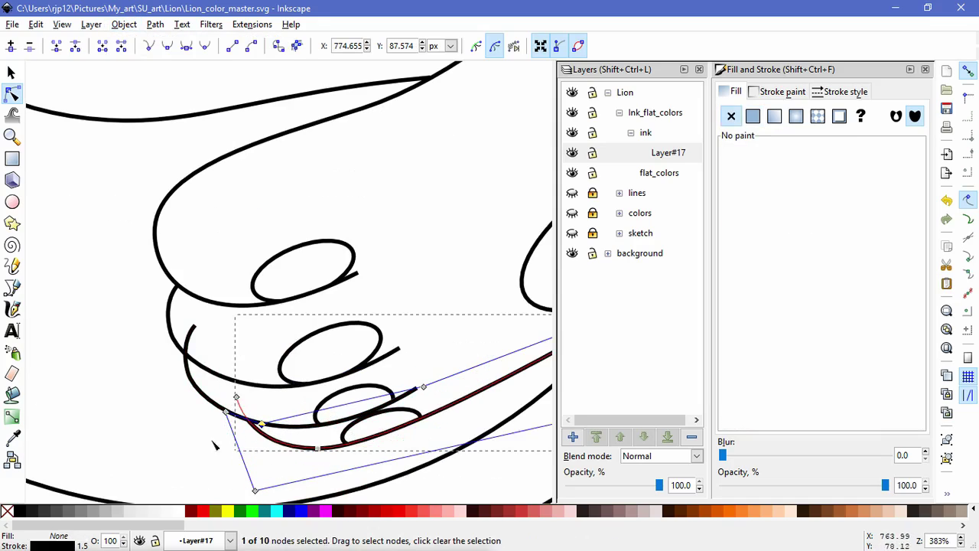
click(242, 456)
click(242, 457)
Draw a closed polygon around the hind paw's third toe curve, following the lower edge of the second toe.
click(207, 398)
click(12, 288)
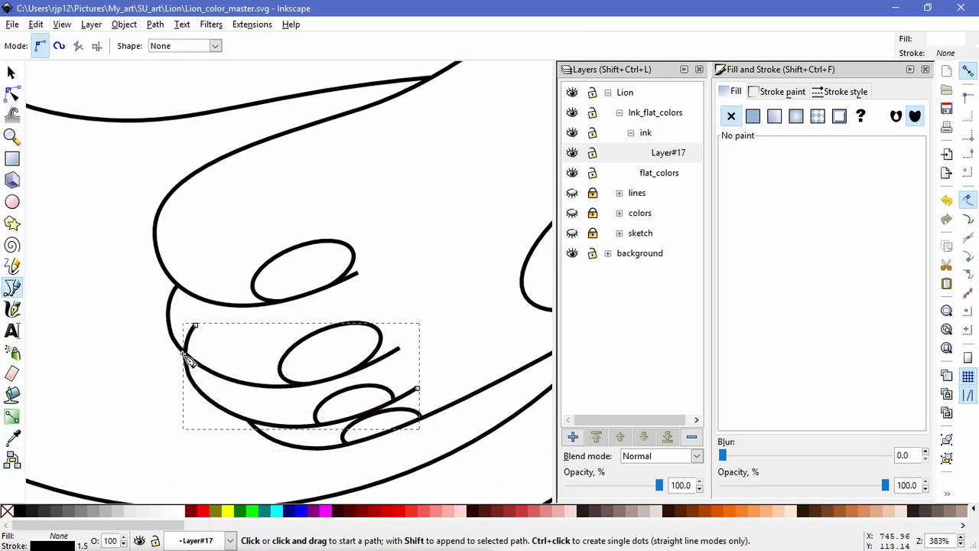
click(180, 349)
click(251, 400)
click(423, 376)
click(434, 398)
click(277, 450)
click(165, 417)
click(180, 350)
Clip the hind paw's third toe curve with the polygon drawn around it.
click(11, 92)
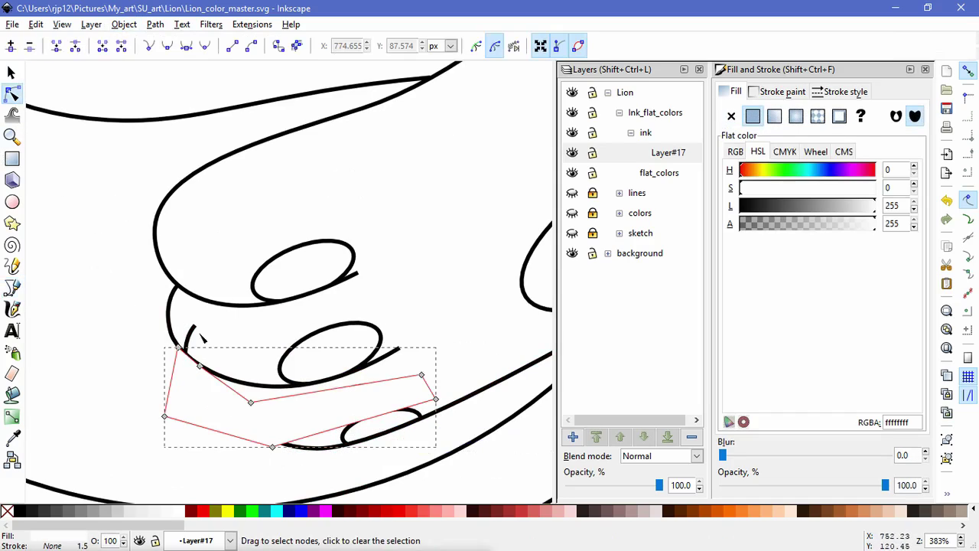
shift+click(190, 337)
click(124, 24)
mouse_move(283, 138)
click(318, 135)
click(426, 274)
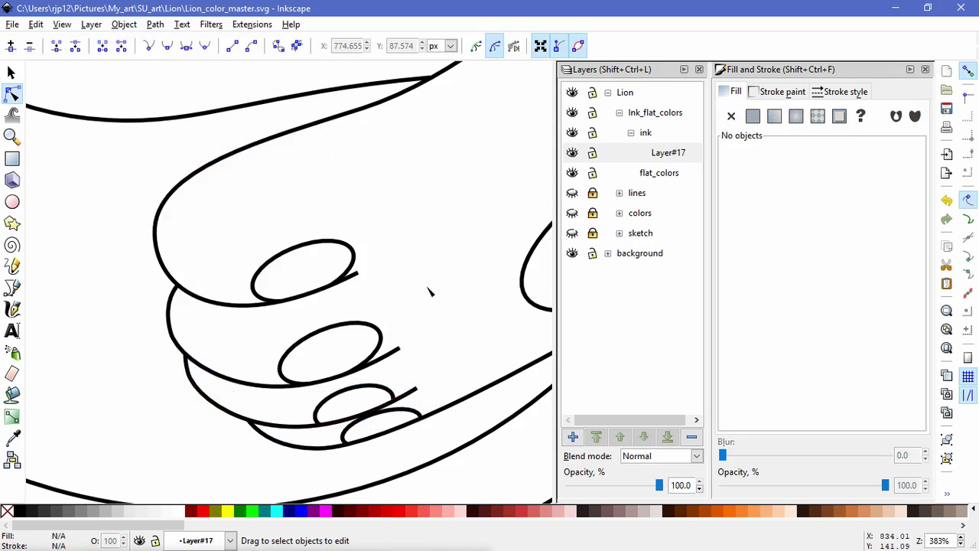
scroll(427, 290, down, 4)
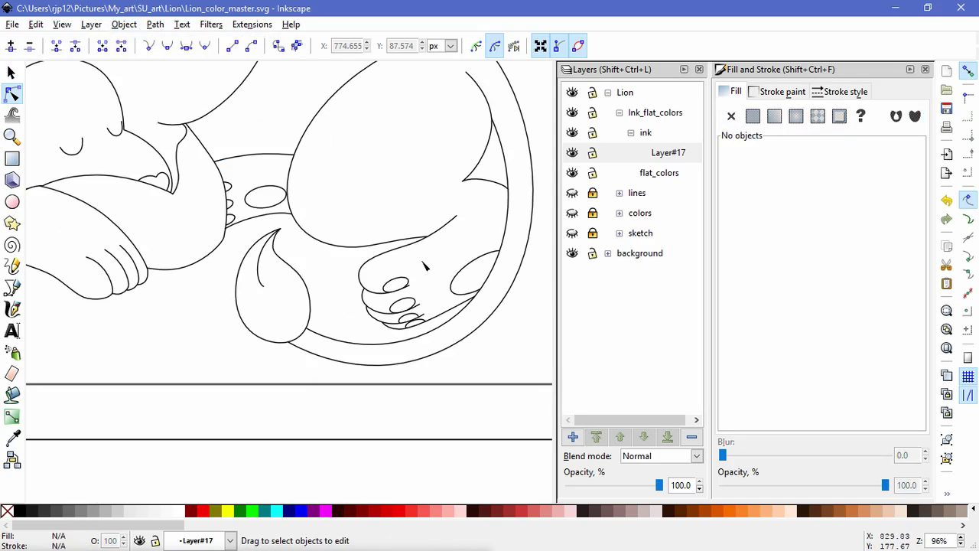
scroll(429, 276, up, 3)
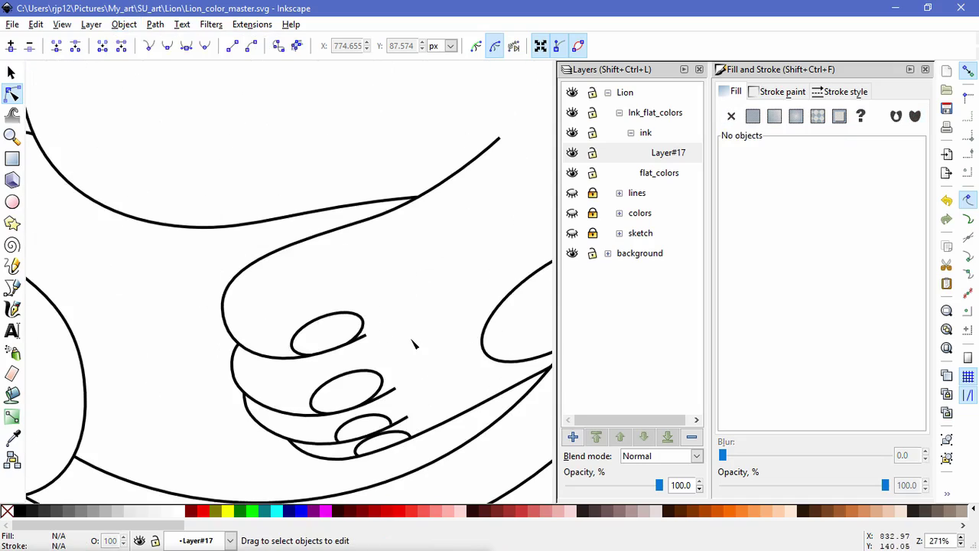
Move the hind paw's second and third toe curves upward together with the toe pads on them.
click(354, 414)
click(14, 71)
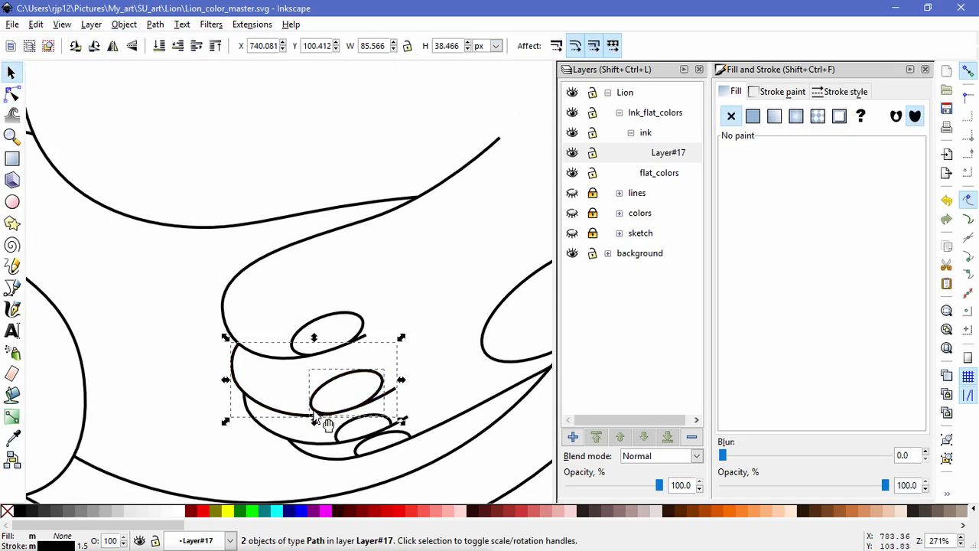
click(329, 452)
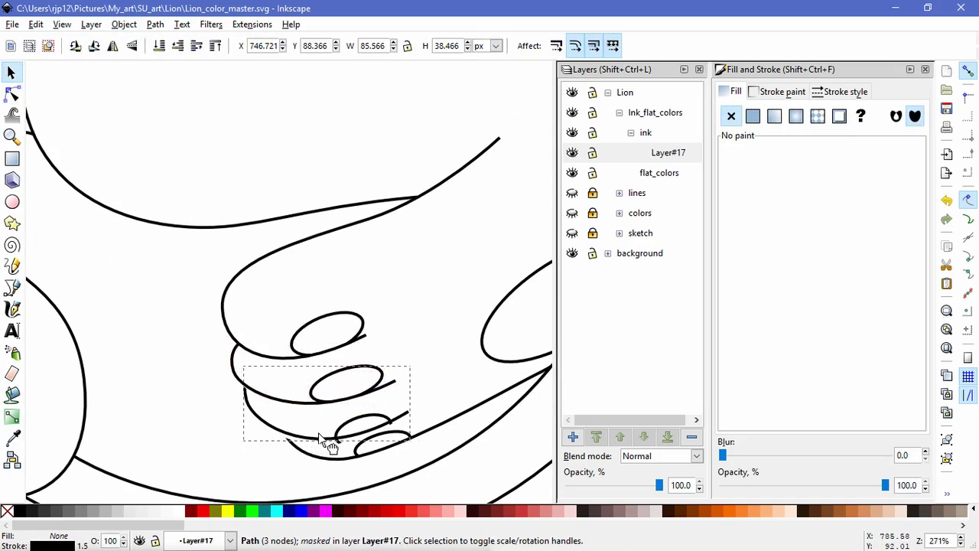
drag(318, 443, 329, 434)
shift+click(326, 437)
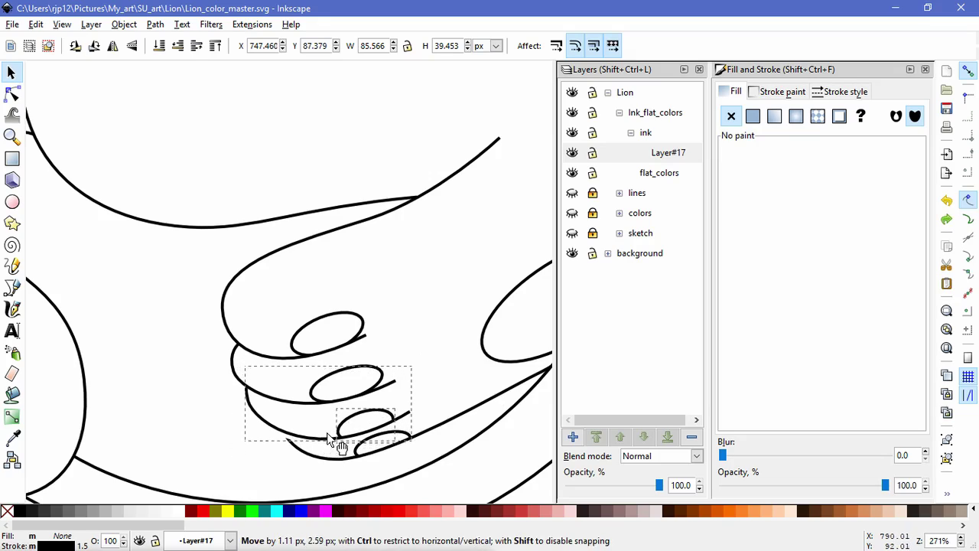
Move the mask node of the hind paw's lowest outline so the line starts at the third toe's edge.
click(319, 456)
key(n)
click(298, 430)
drag(298, 430, 297, 438)
double_click(246, 420)
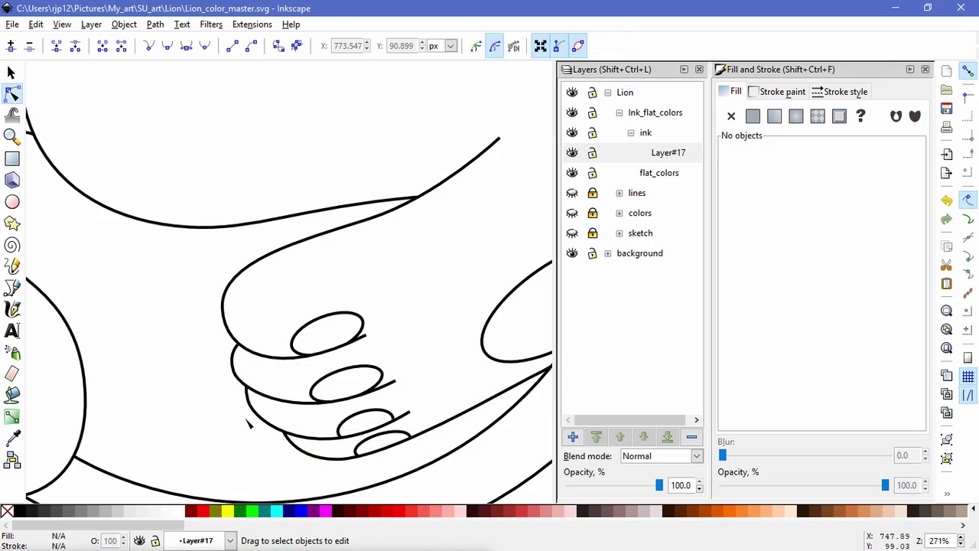
Lower the free end of the hind paw's third toe curve slightly and reshape the curve with its handle.
click(407, 414)
drag(411, 412, 413, 416)
drag(322, 471, 316, 463)
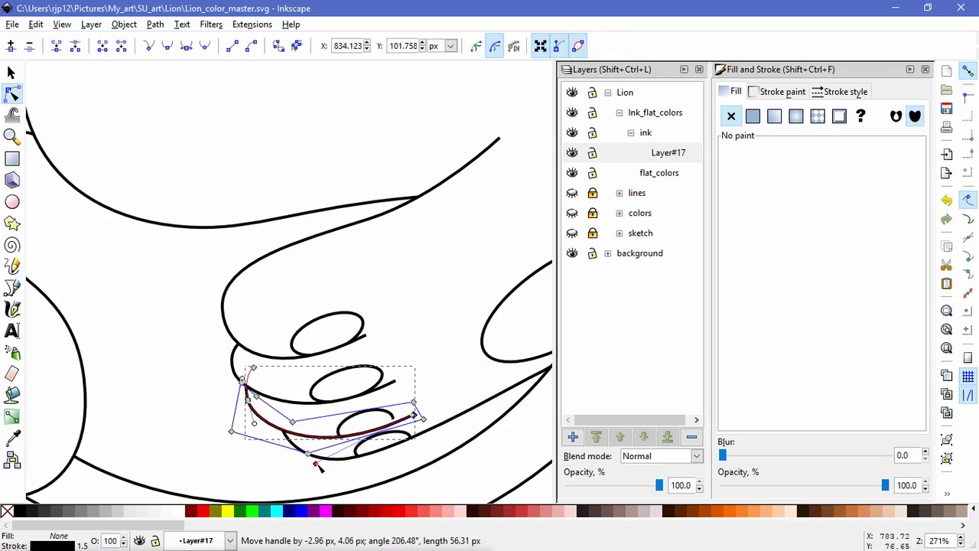
Move a mask node of the third toe pad, release the pad's mask and apply it again with the same polygon.
click(406, 415)
scroll(398, 419, up, 3)
drag(396, 415, 398, 393)
click(124, 24)
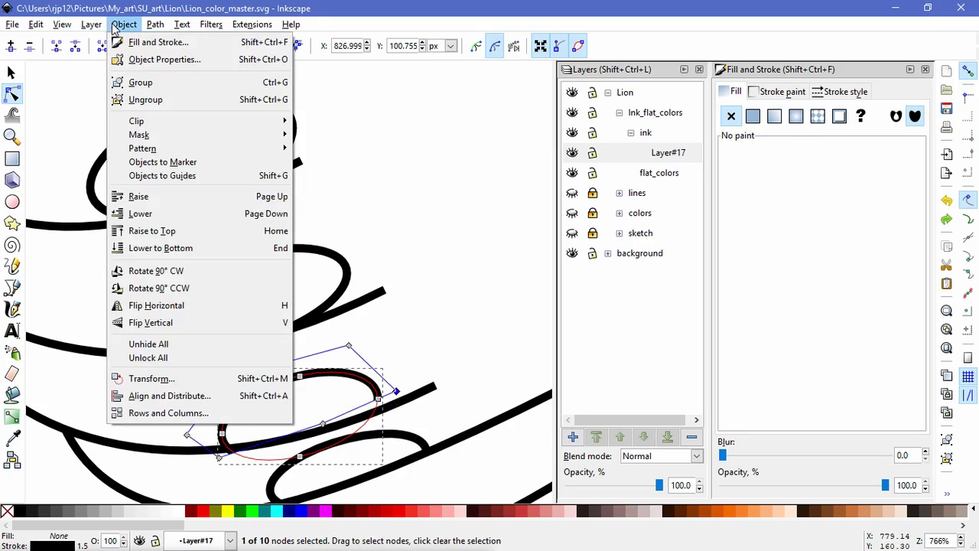
mouse_move(203, 142)
click(316, 135)
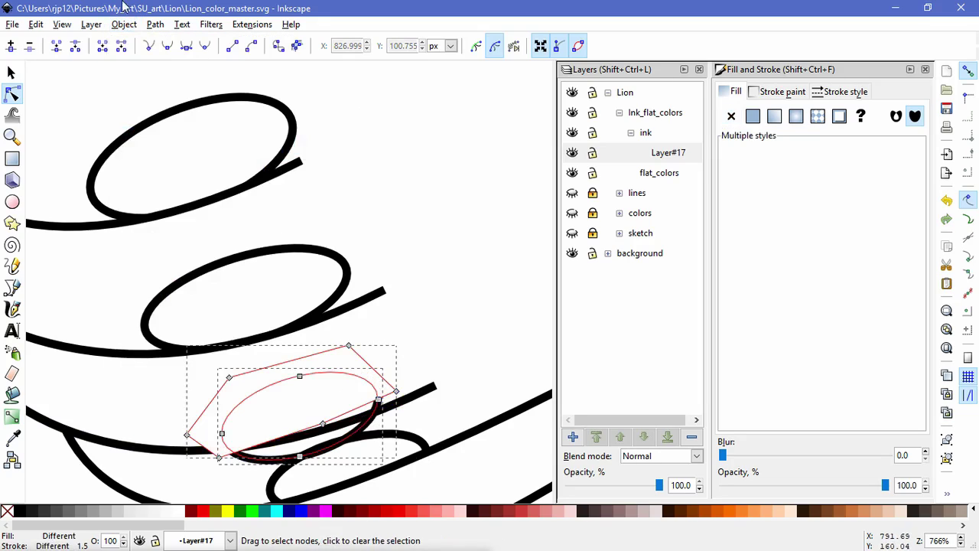
click(124, 24)
mouse_move(230, 133)
click(325, 146)
Move the third pad's lower mask nodes onto the toe curve so the pad ends at that line.
drag(396, 418, 398, 405)
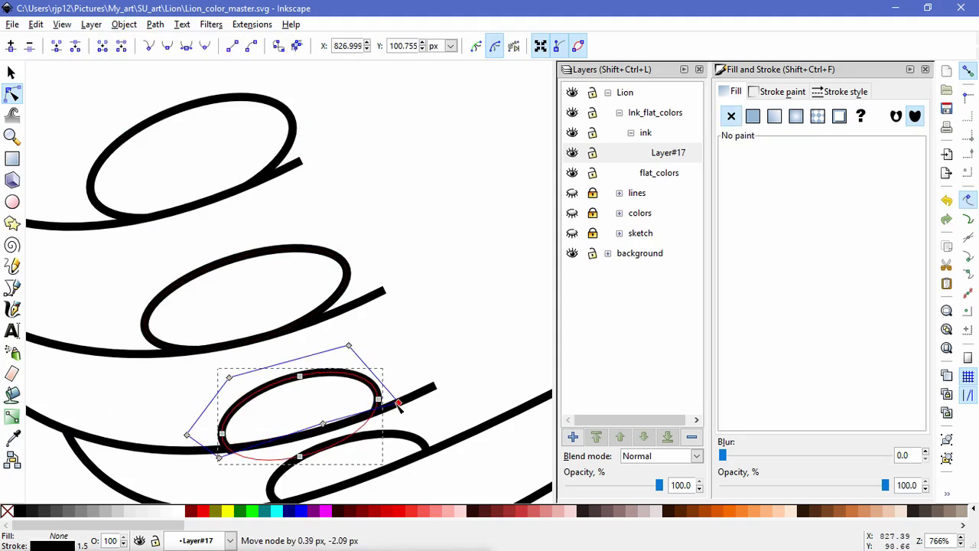
click(326, 428)
drag(220, 458, 213, 451)
click(219, 482)
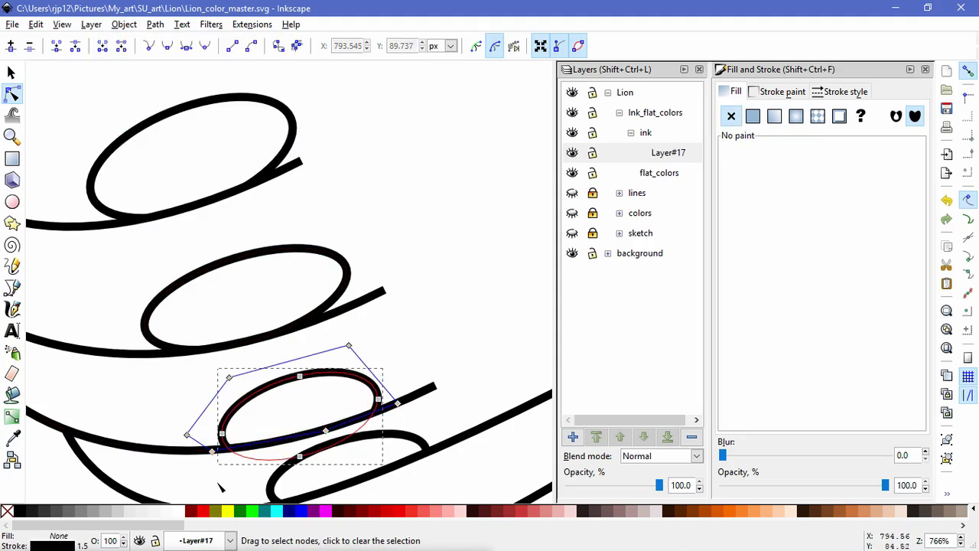
click(245, 480)
Reposition the mask nodes of the large pad at the heel so its edge follows the foot's outline.
scroll(245, 480, down, 6)
drag(168, 431, 325, 408)
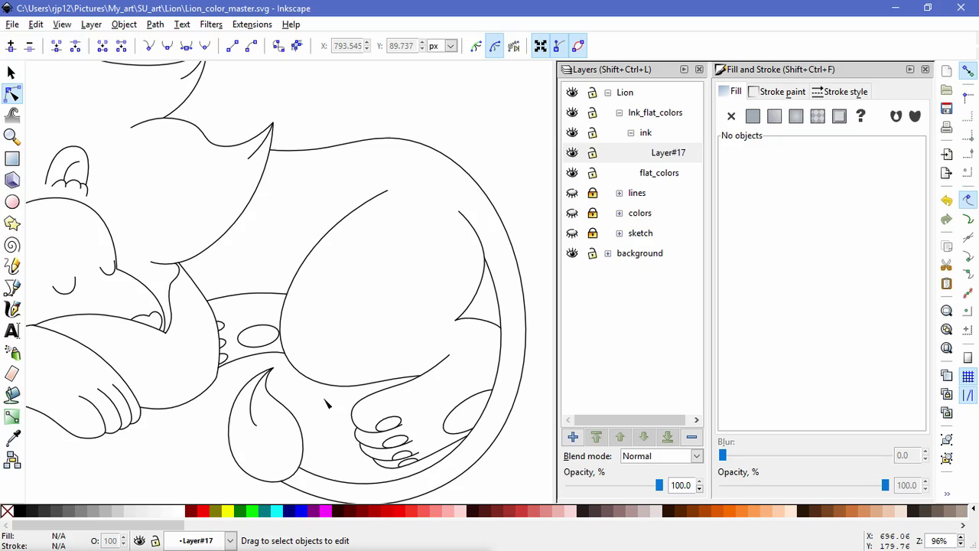
click(482, 457)
ctrl+scroll(483, 457, up, 2)
click(461, 417)
drag(472, 410, 480, 396)
drag(443, 423, 452, 400)
scroll(476, 417, up, 1)
click(448, 404)
drag(483, 360, 481, 383)
click(454, 479)
scroll(452, 482, down, 3)
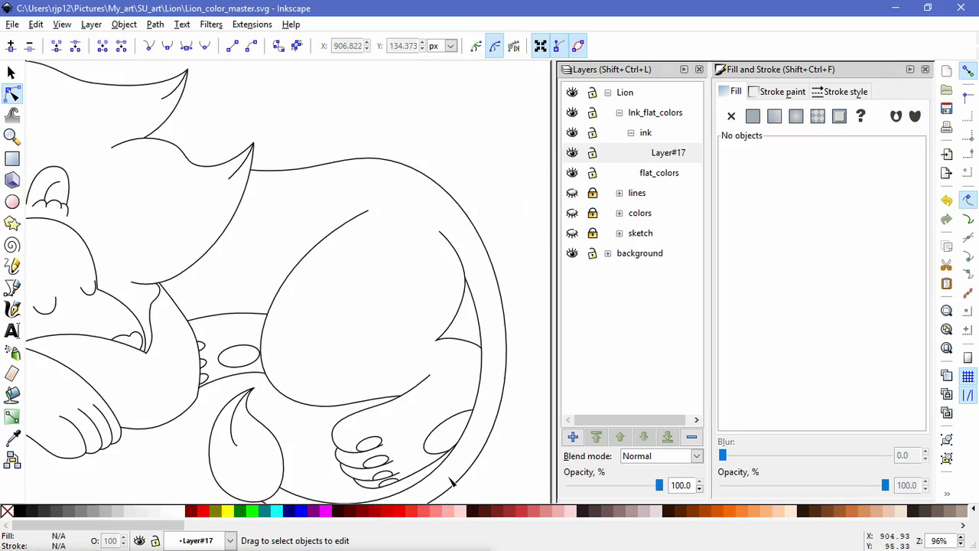
Select the four ellipse nodes of the large heel pad and shift the ellipse up and slightly to the left.
scroll(451, 480, up, 4)
click(376, 384)
key(space)
key(space)
drag(409, 329, 213, 399)
click(14, 96)
key(ctrl+a)
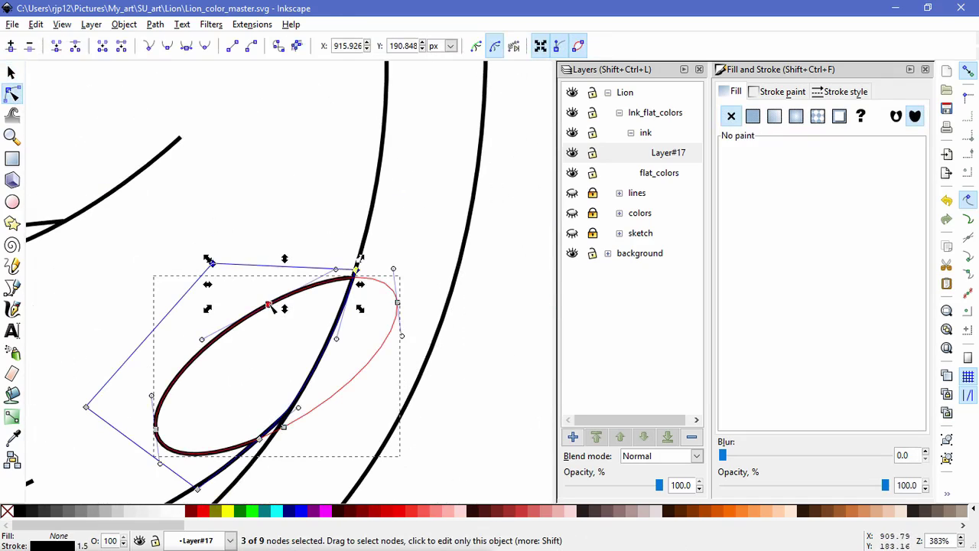
click(287, 319)
click(269, 305)
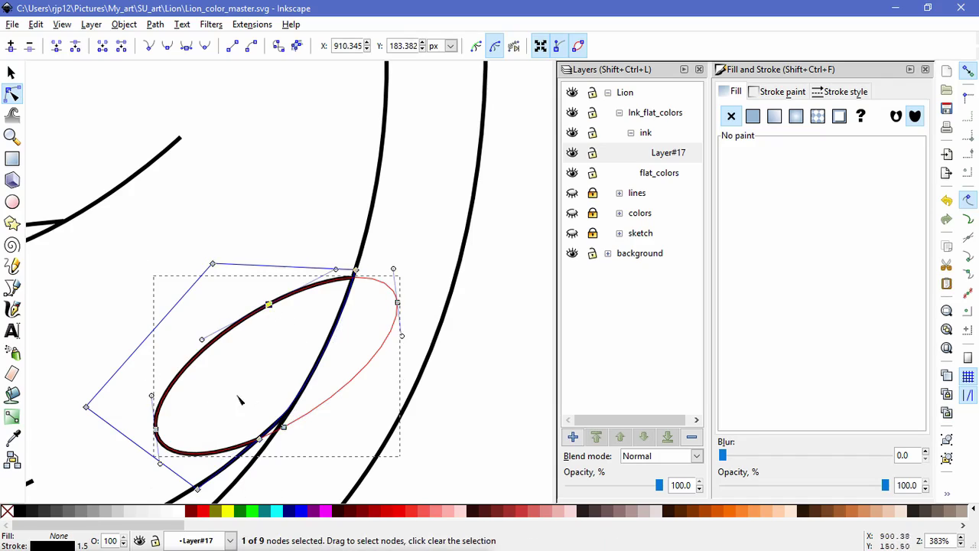
shift+click(156, 430)
shift+click(284, 427)
shift+click(398, 302)
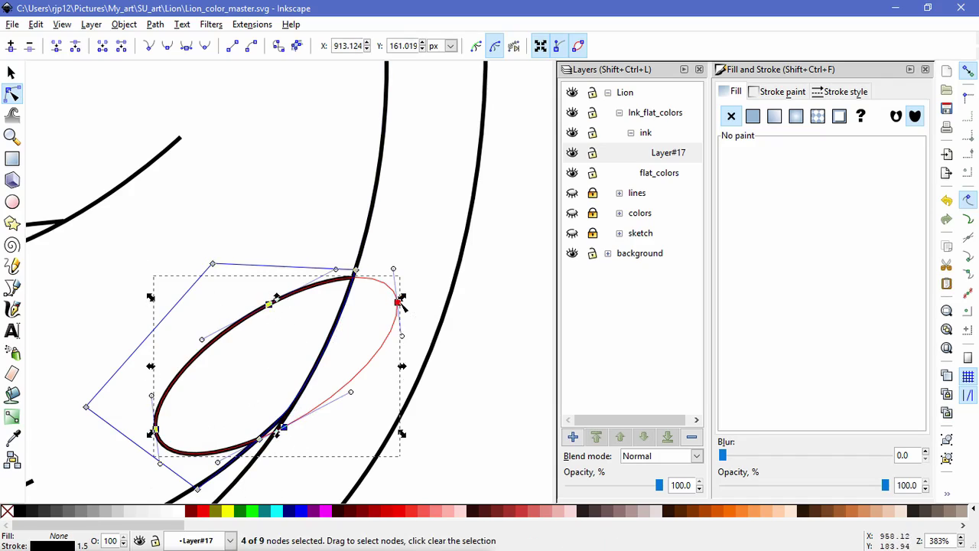
drag(398, 302, 392, 288)
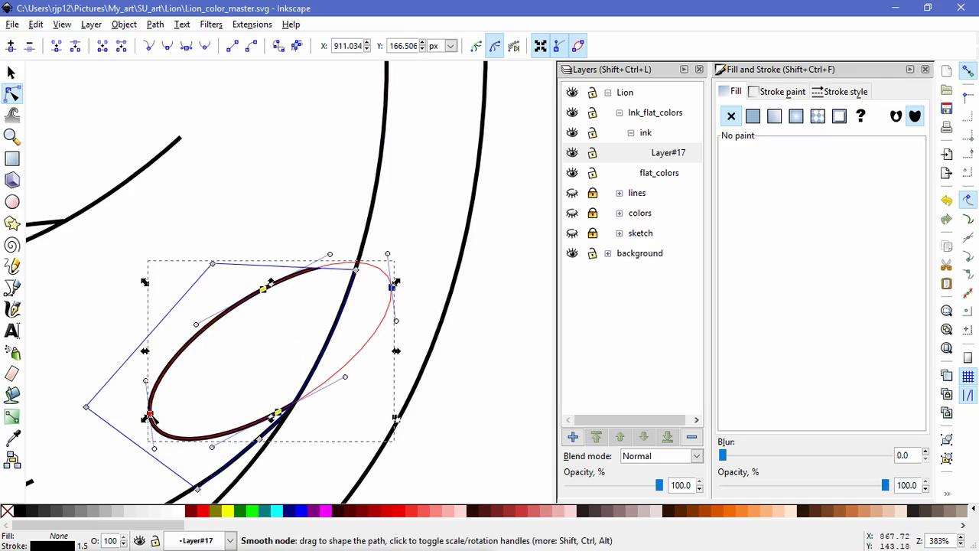
Fine-tune the heel pad's ellipse position and raise its upper mask node so the pad meets the foot's outline.
scroll(253, 394, down, 2)
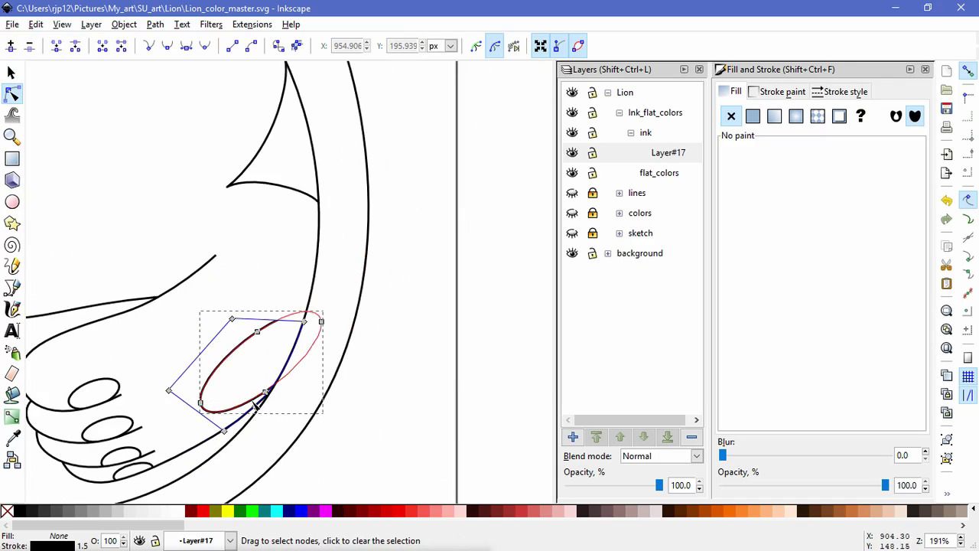
drag(266, 393, 266, 392)
shift+click(200, 403)
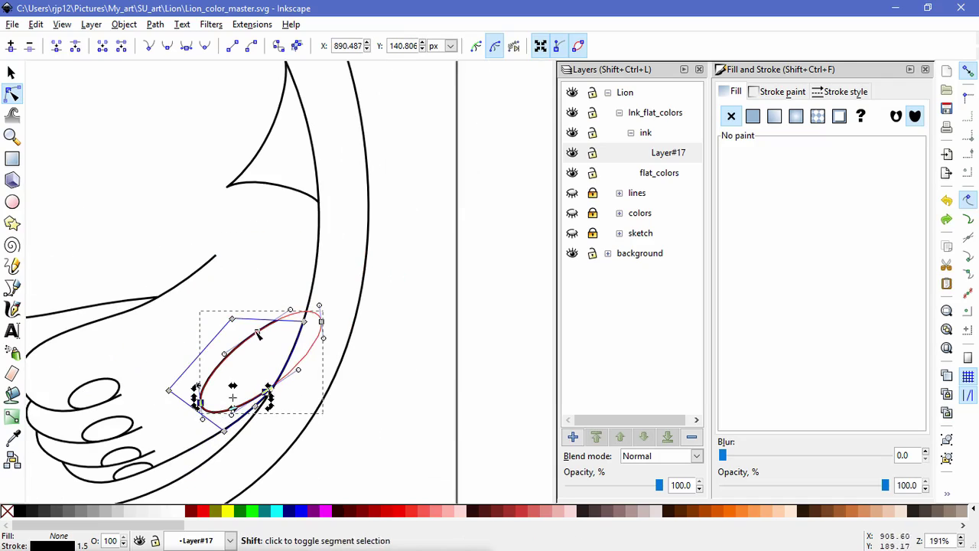
drag(323, 326, 308, 311)
double_click(365, 452)
click(275, 328)
click(370, 436)
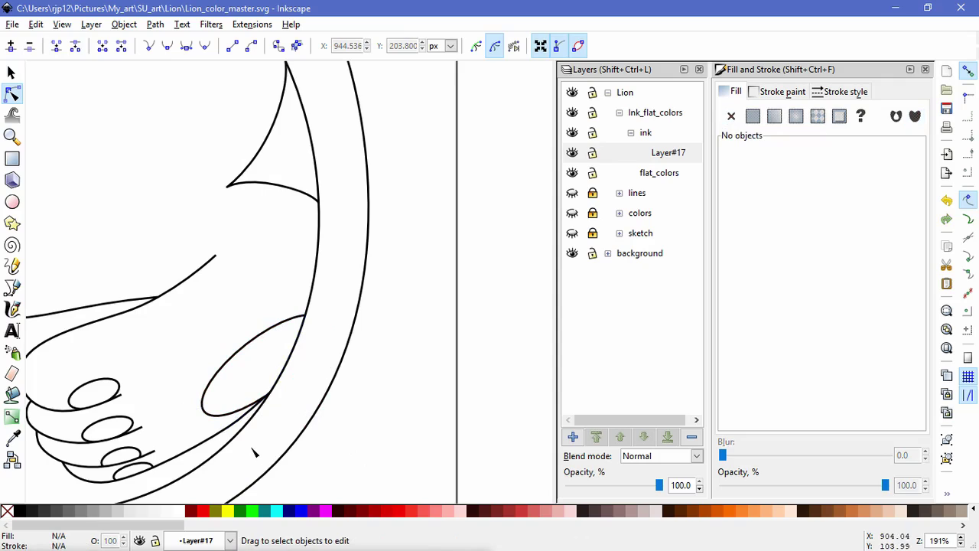
Move the lower end node of the wavy mane line beside the mouth onto the foreleg's upper line.
scroll(254, 453, down, 2)
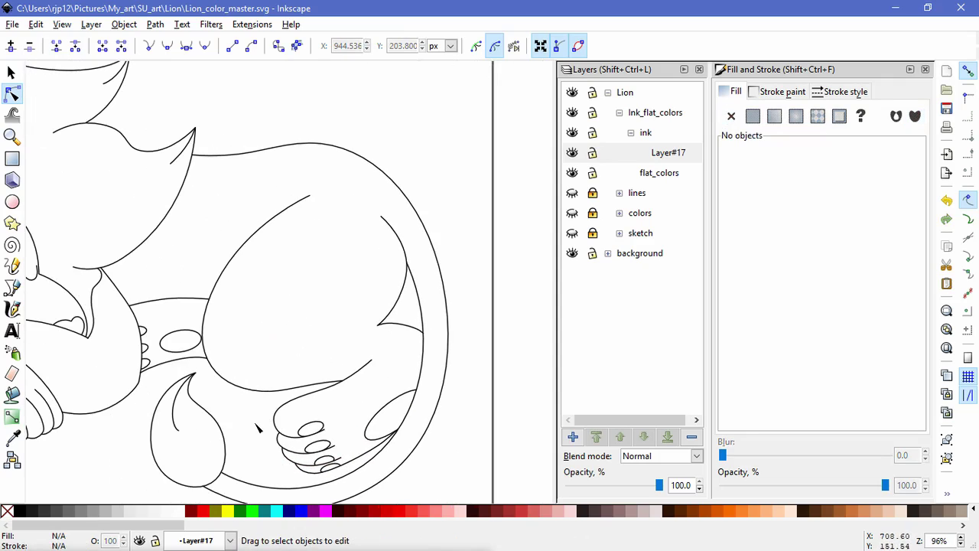
scroll(257, 433, left, 5)
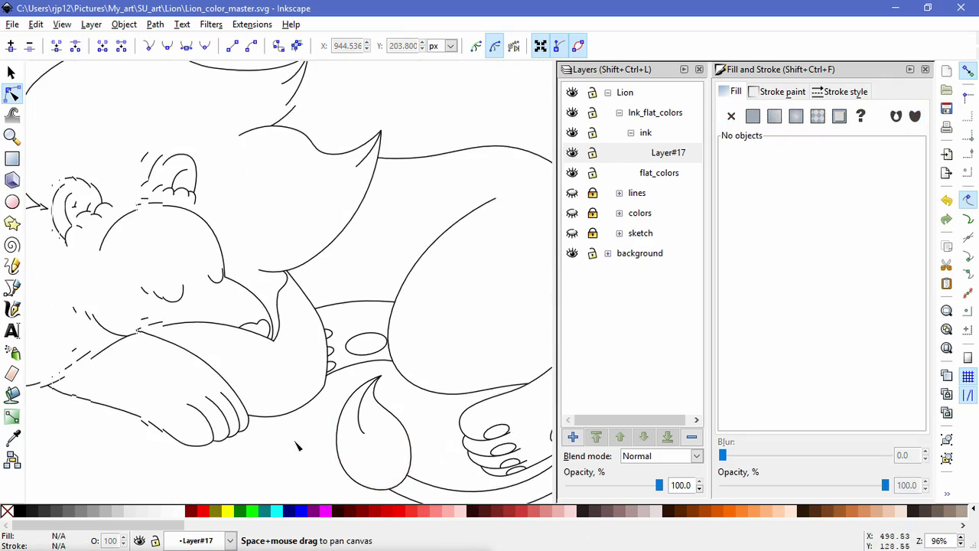
scroll(300, 446, up, 6)
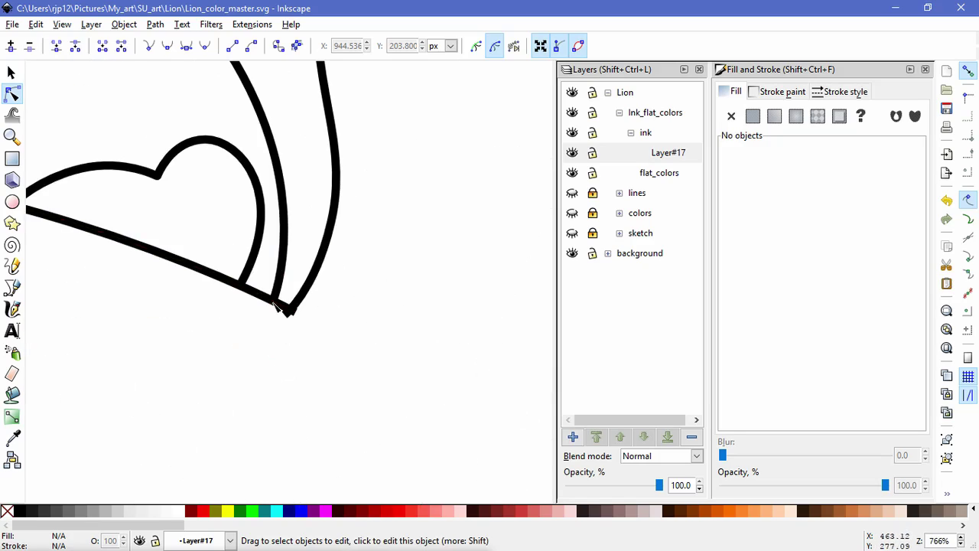
click(295, 312)
mouse_move(295, 312)
mouse_down()
mouse_move(305, 315)
mouse_move(286, 307)
mouse_up()
click(296, 303)
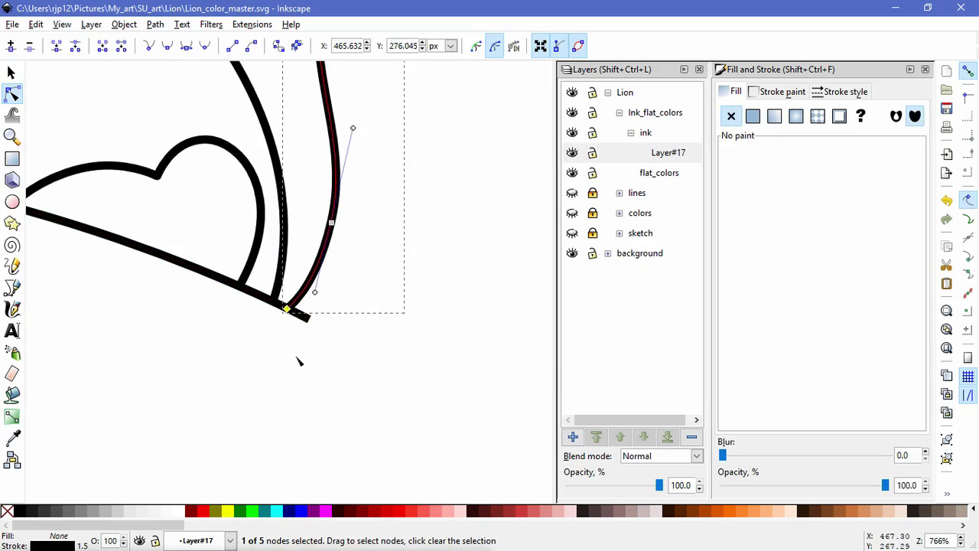
double_click(297, 384)
Select all the lion's ink lines and set their stroke width to 3 px after trying 2 px.
scroll(297, 391, down, 4)
scroll(299, 394, down, 3)
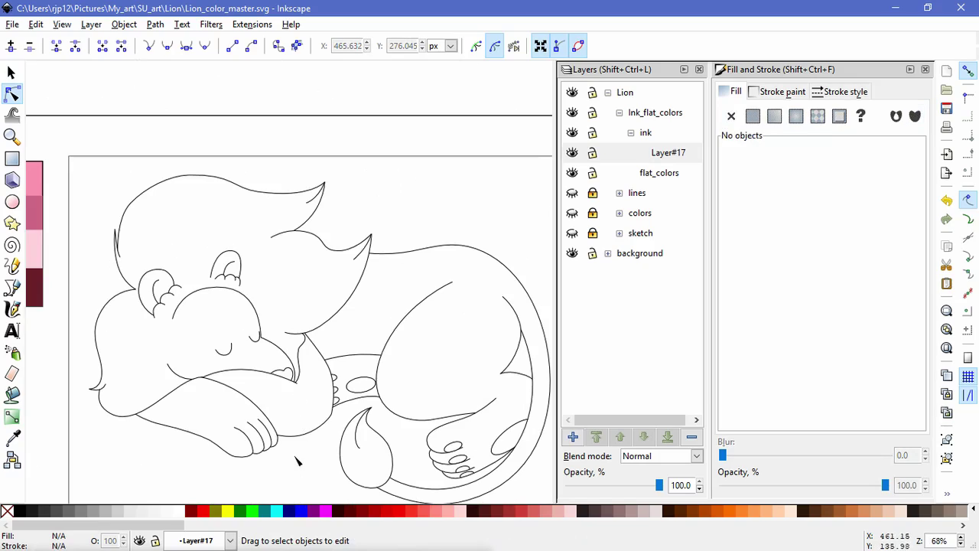
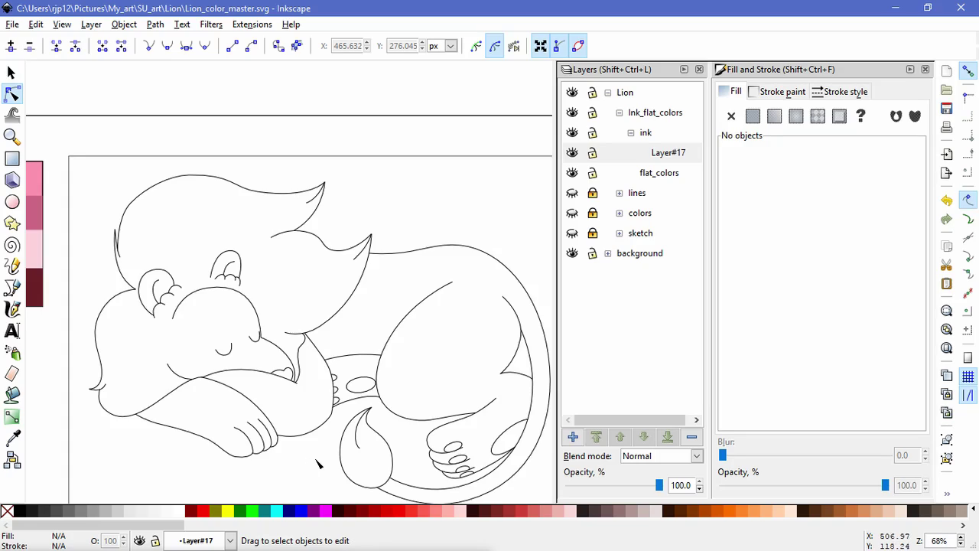
key(5)
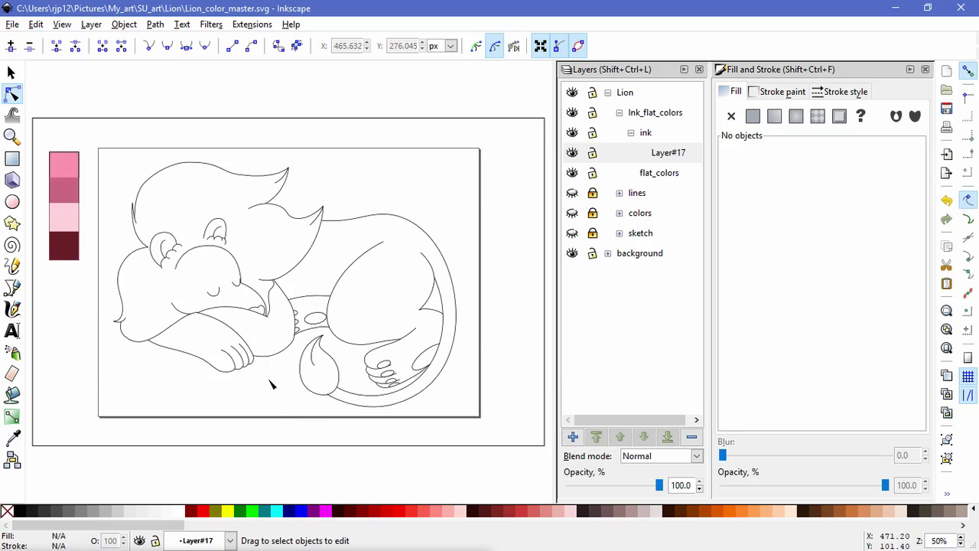
key(s)
drag(94, 130, 465, 425)
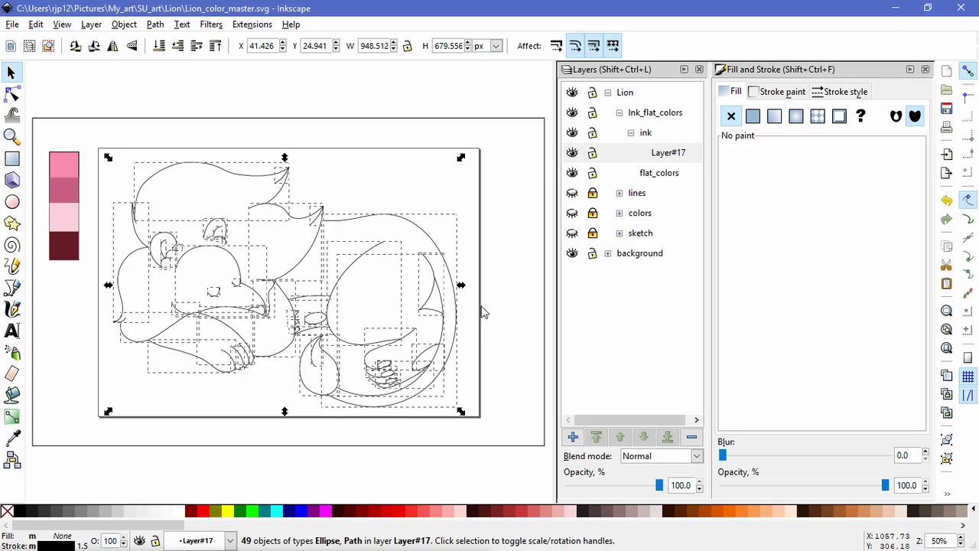
click(827, 92)
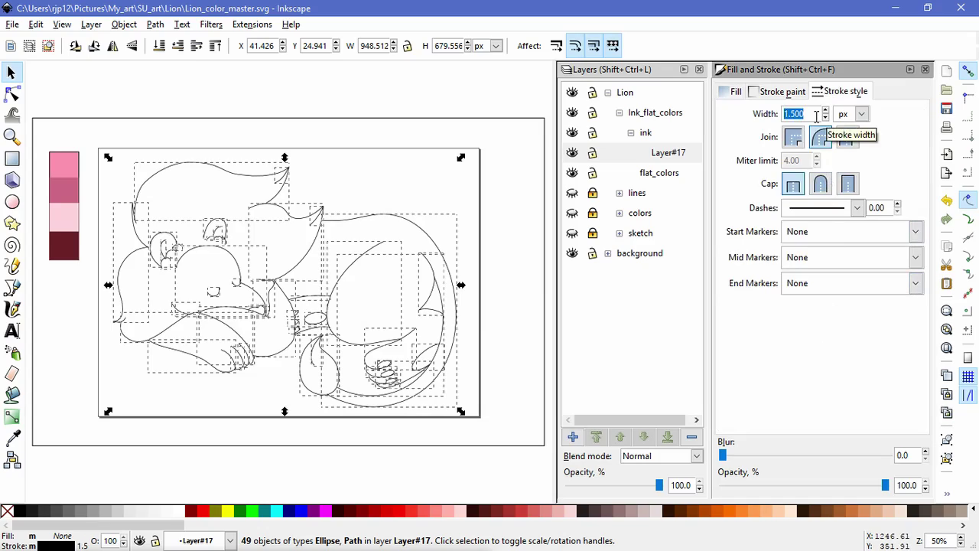
text(2)
key(Return)
drag(805, 111, 780, 115)
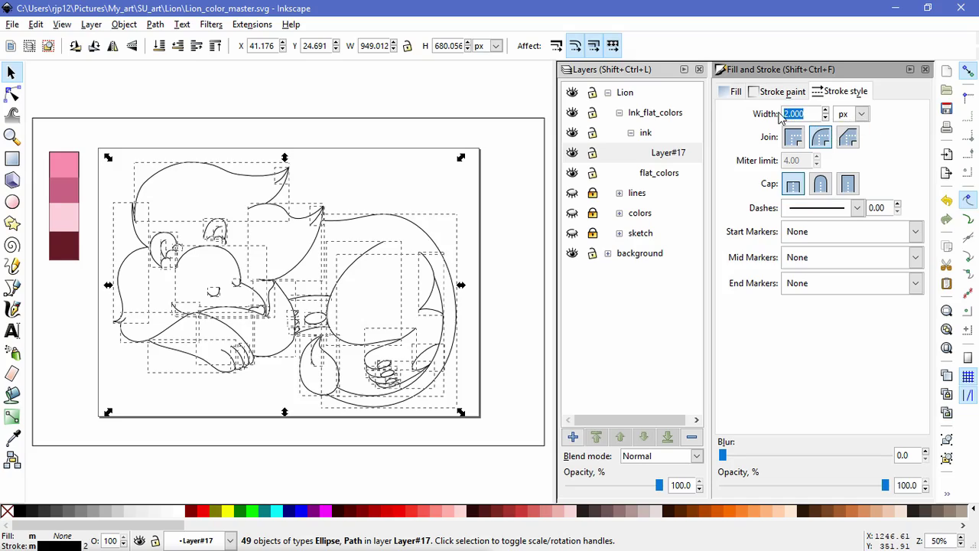
key(Return)
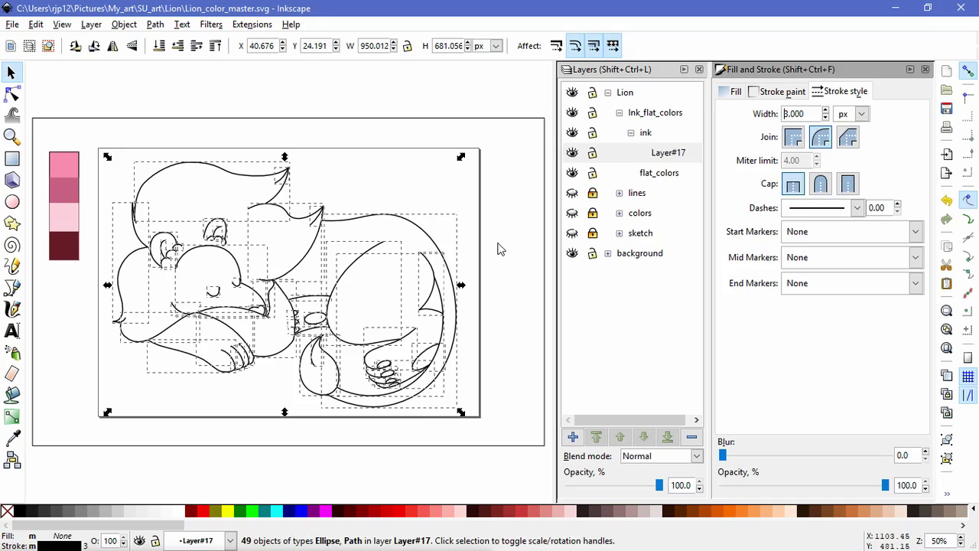
click(512, 267)
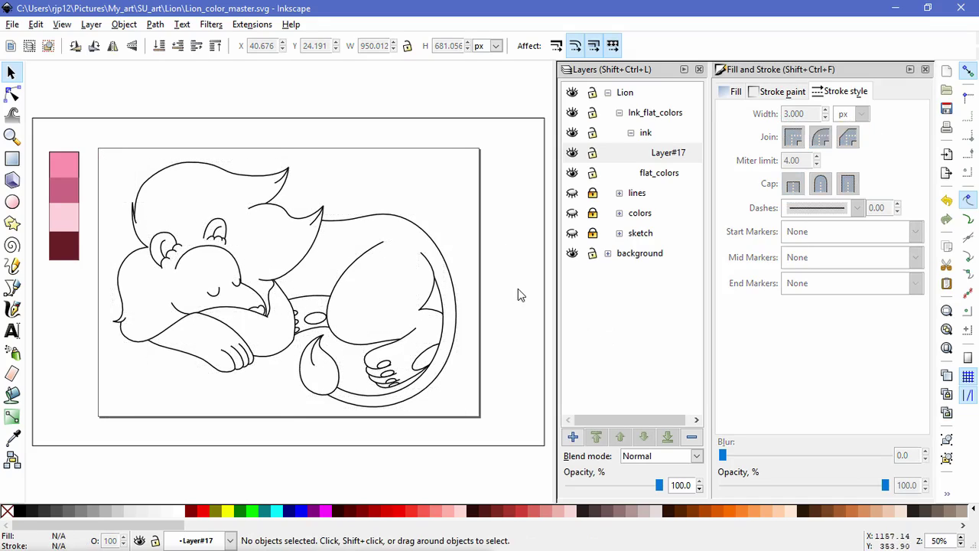
Narrow the jaw curve above the foreleg from its left side to about 69 px wide.
click(184, 308)
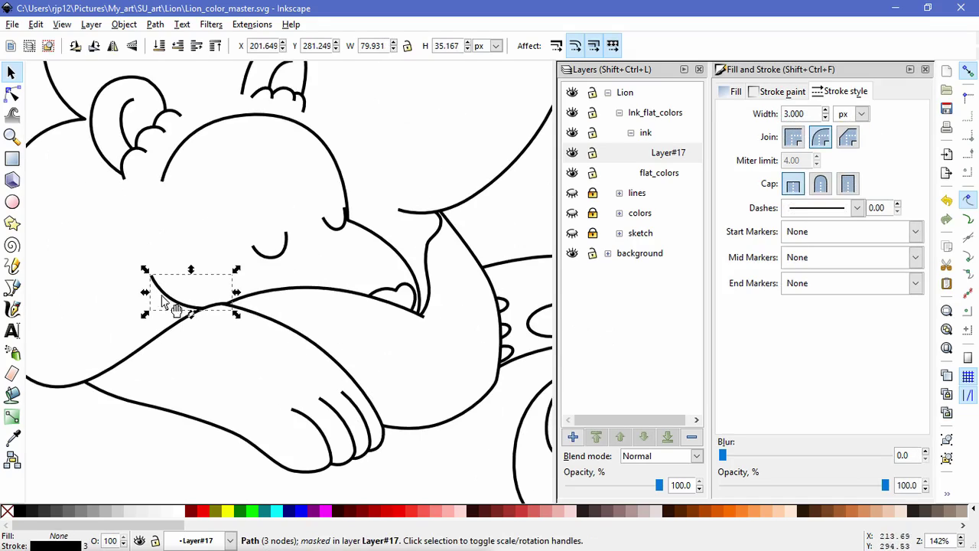
drag(147, 293, 160, 296)
click(274, 371)
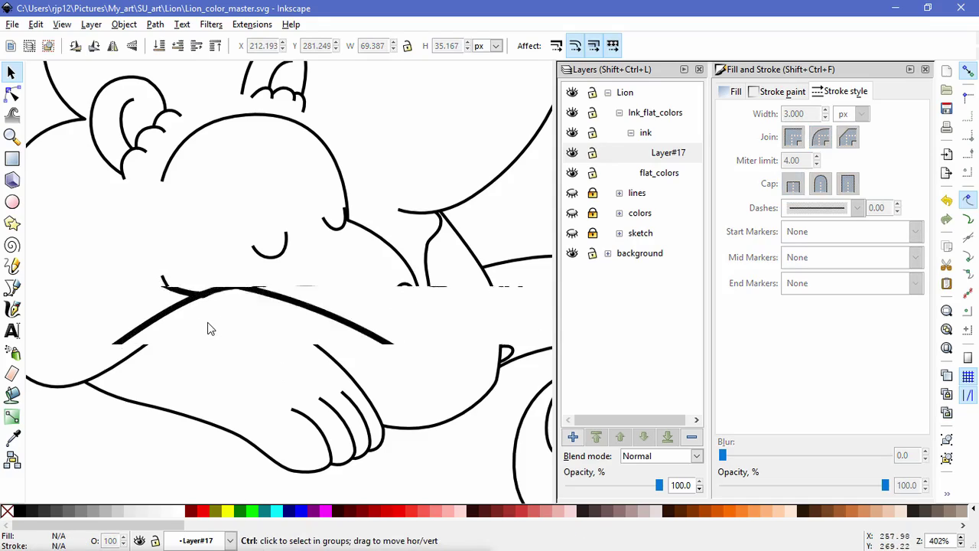
Move a mask node of the jaw curve so the line ends cleanly where it meets the foreleg.
scroll(207, 327, up, 4)
click(186, 314)
click(13, 98)
drag(187, 279, 229, 255)
click(286, 362)
click(289, 363)
Convert the strokes of the lower pointed mane lock's outline and its short inner line to paths.
scroll(320, 364, down, 6)
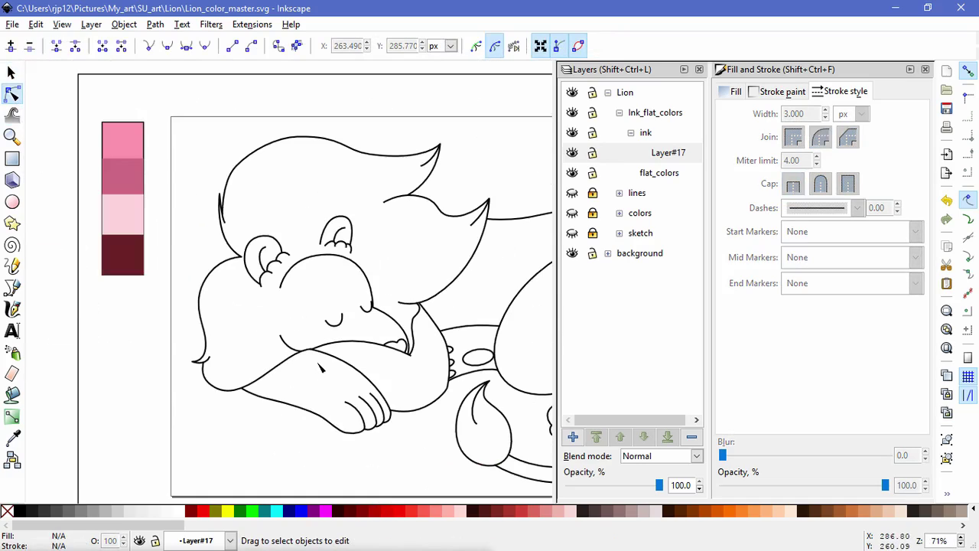
drag(410, 413, 381, 395)
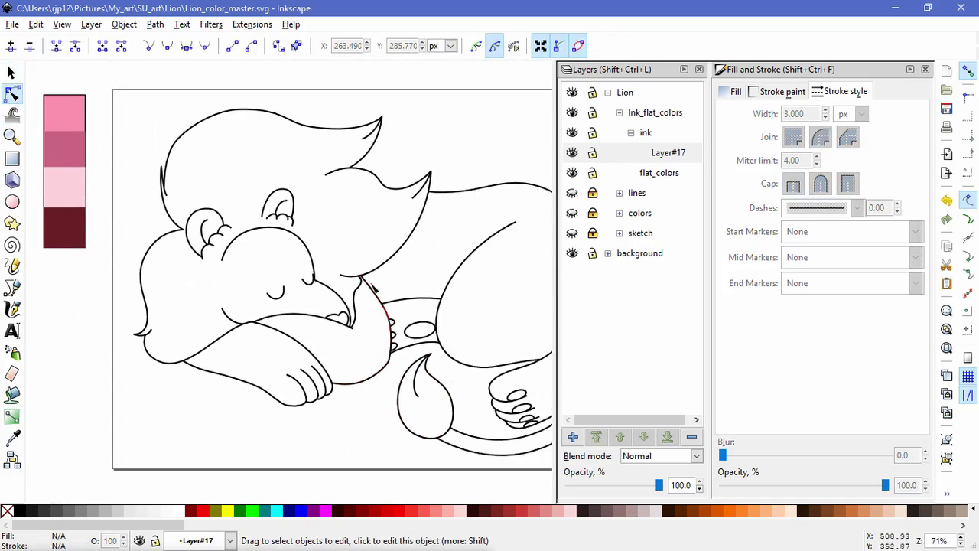
click(406, 260)
scroll(414, 218, up, 2)
drag(419, 218, 423, 289)
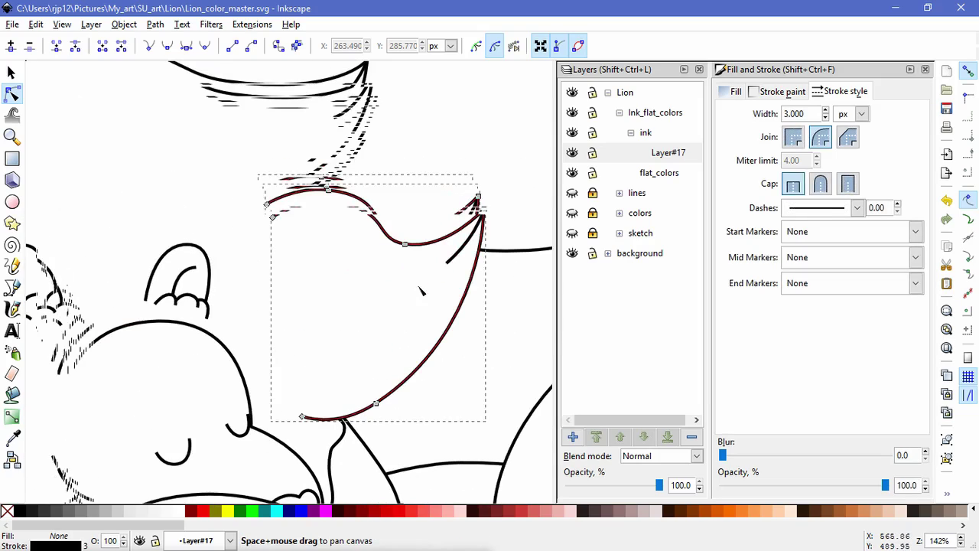
shift+click(457, 256)
click(155, 24)
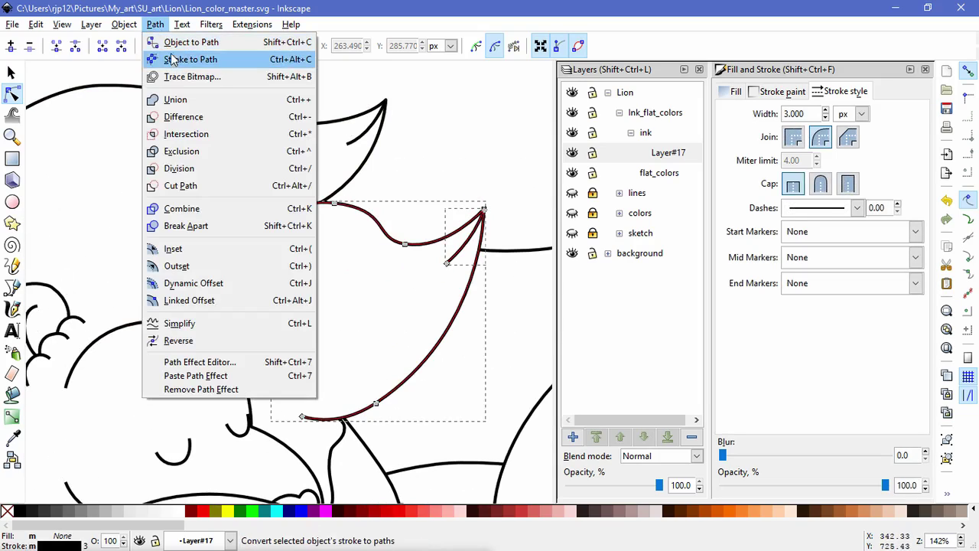
click(199, 59)
Join the paired end nodes of the lower mane lock's inner line and outline so their open ends taper to points.
click(446, 262)
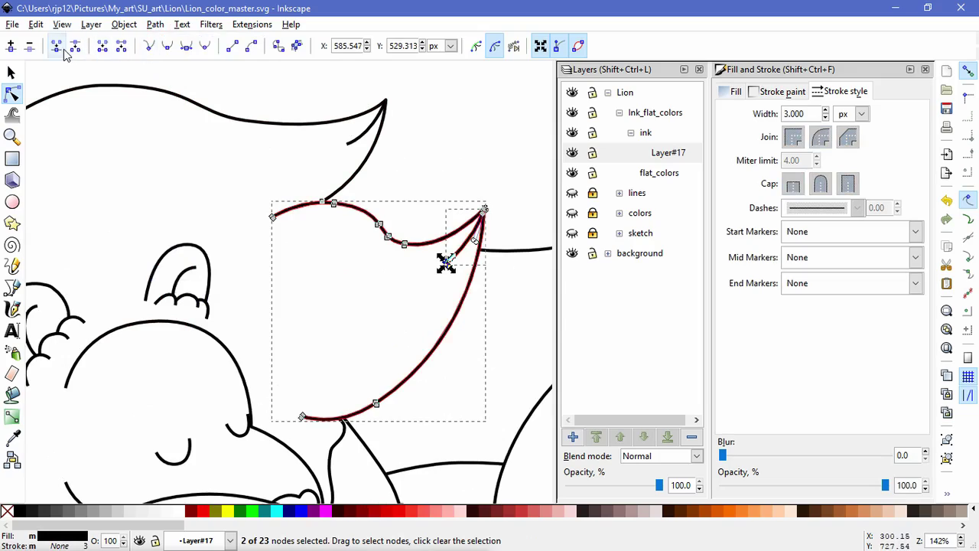
click(358, 359)
click(350, 217)
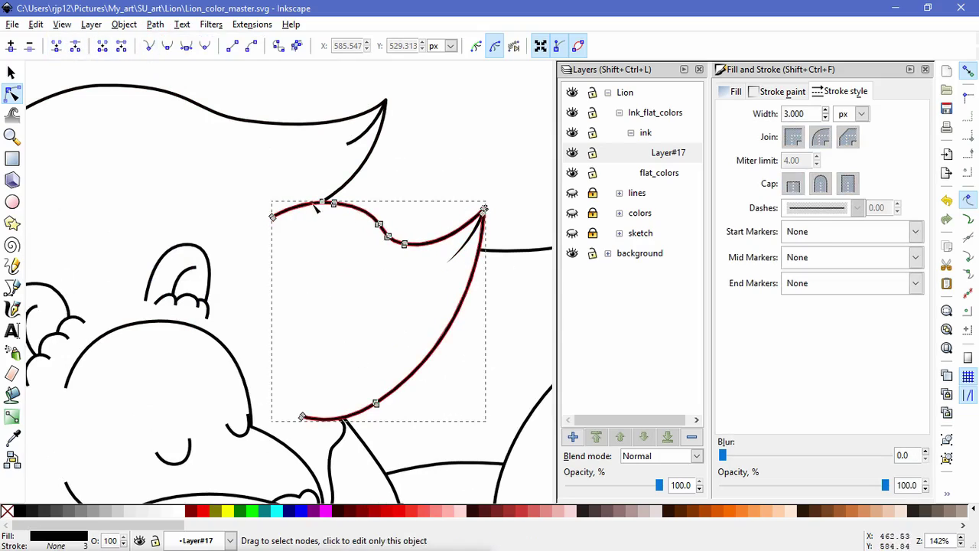
click(271, 216)
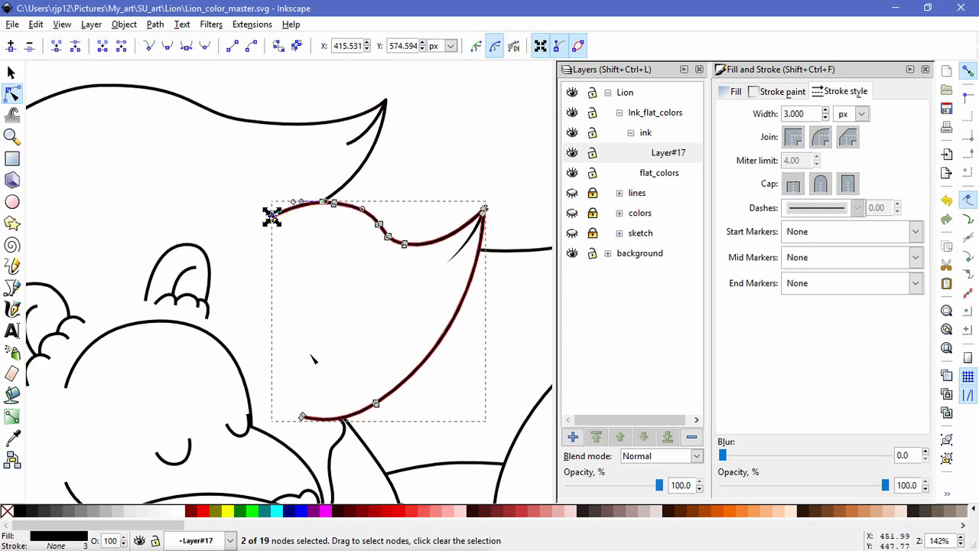
click(73, 47)
click(57, 47)
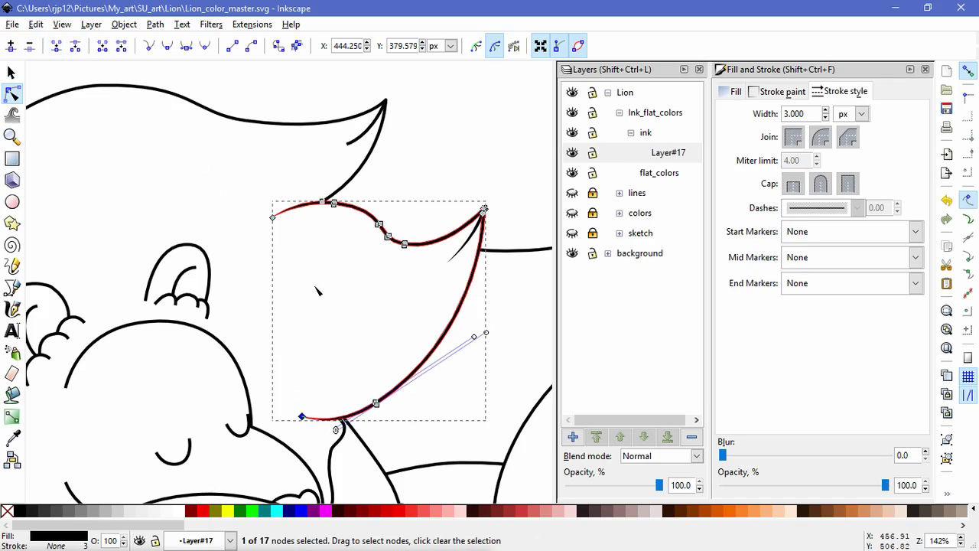
click(438, 307)
Convert the short inner line of the upper mane lock from stroke to path and join its open end's nodes into a tapered point.
click(358, 130)
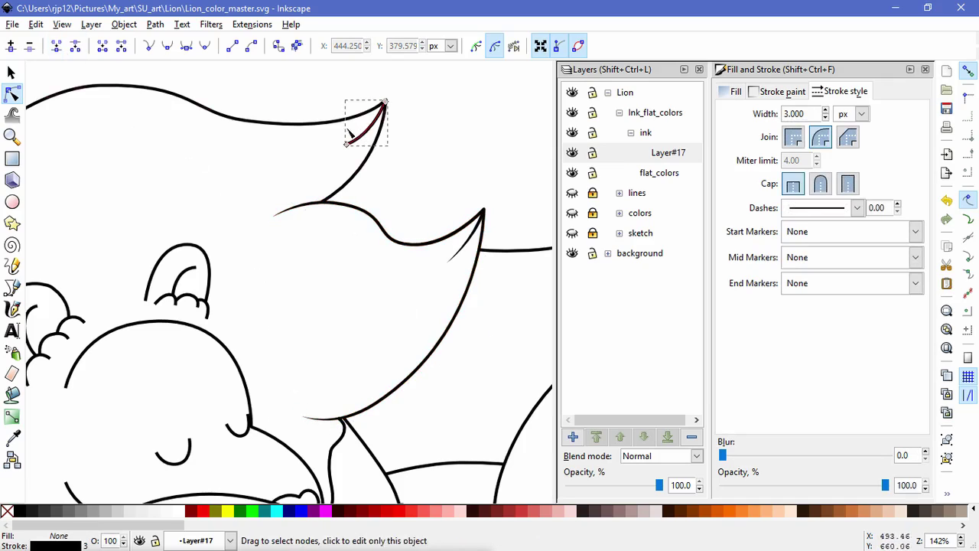
click(124, 25)
mouse_move(155, 24)
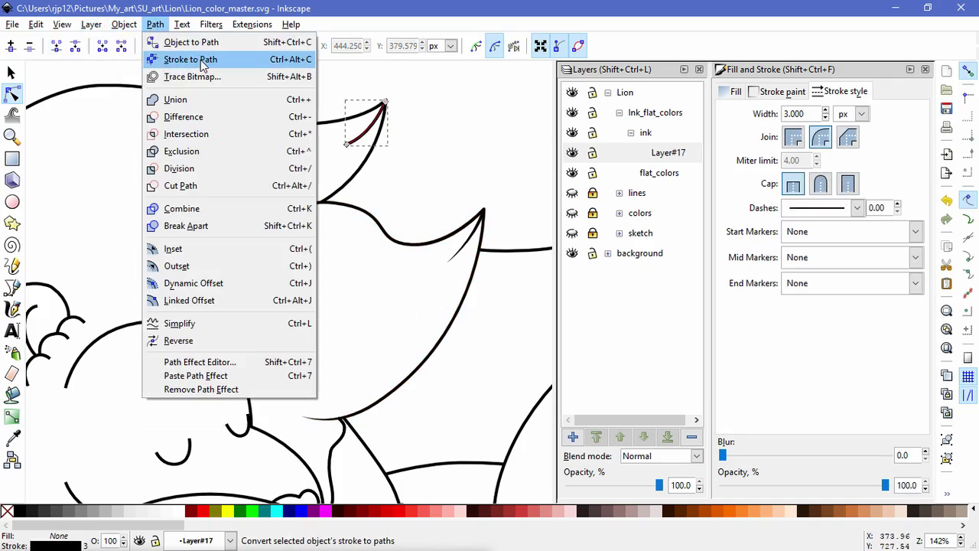
click(190, 59)
click(450, 220)
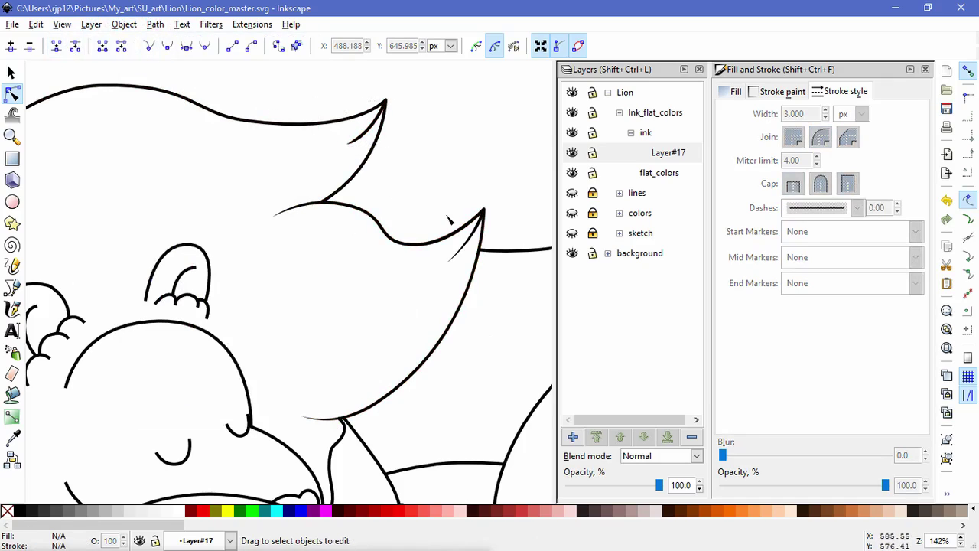
Select the mane outline that runs behind the lion's left ear and down the back of the head.
click(352, 183)
key(space)
drag(130, 150, 425, 158)
click(329, 187)
click(240, 236)
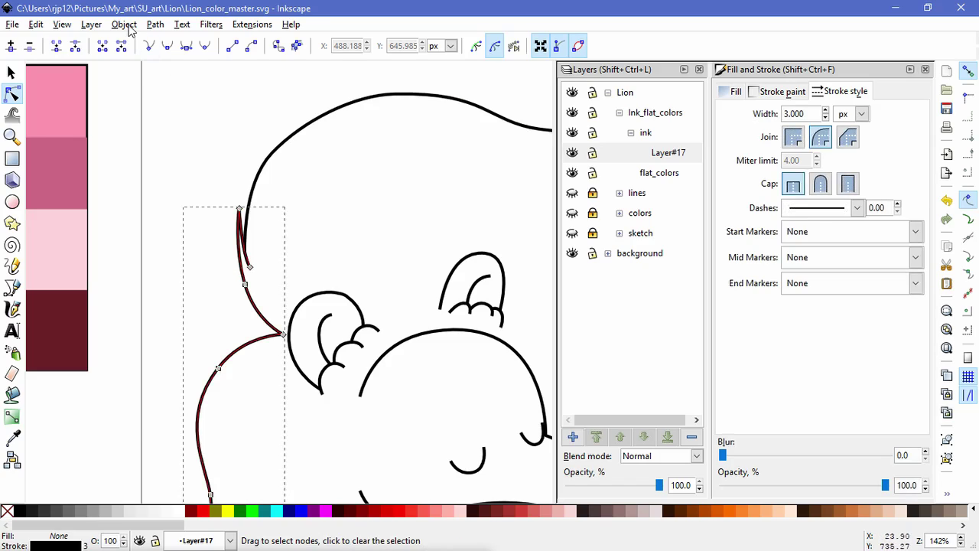
Convert the selected mane outline's stroke to a path and join its corner nodes beside the left ear into a sharp point.
click(127, 25)
click(191, 60)
scroll(284, 343, up, 5)
drag(267, 317, 300, 253)
click(55, 46)
click(299, 314)
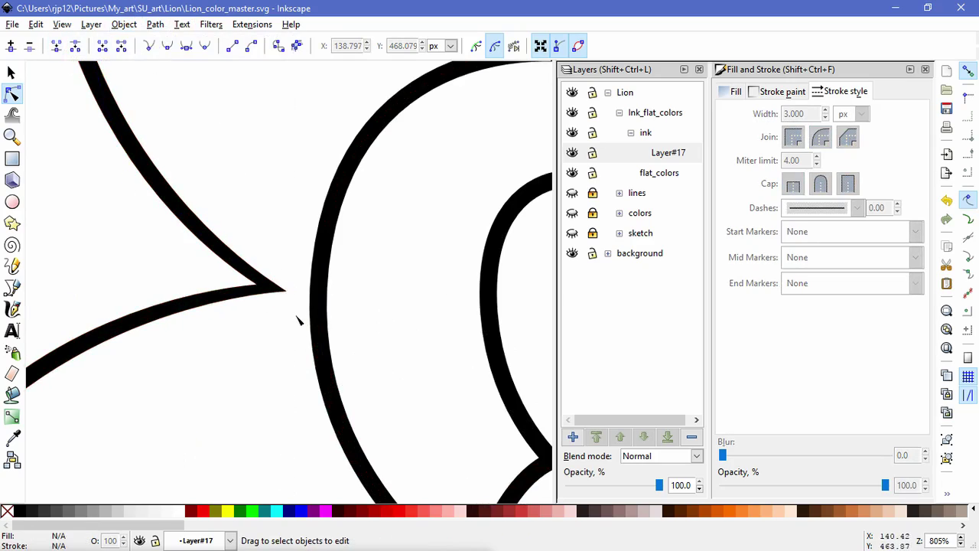
Taper the free inner end of the small tuft at the bottom of the mane outline and bend it upward.
scroll(269, 383, down, 3)
click(124, 465)
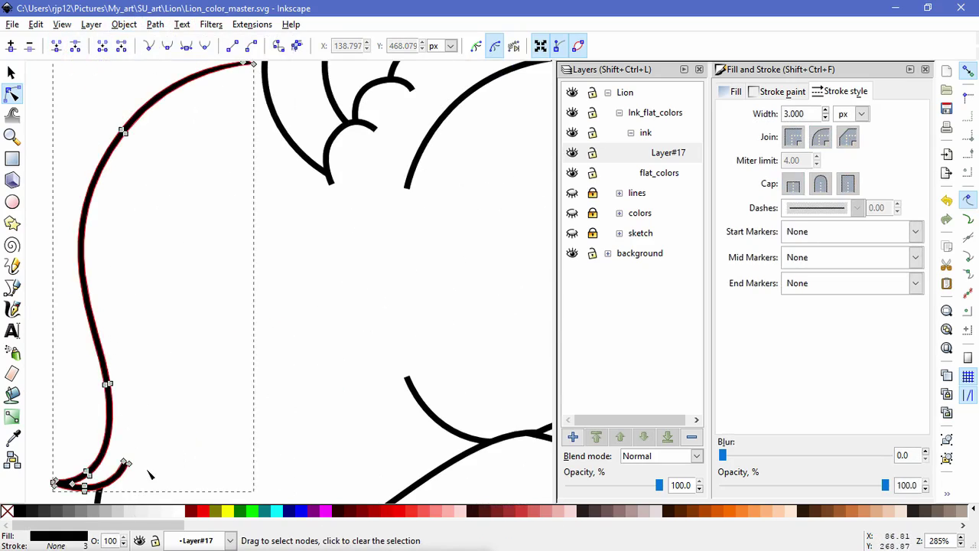
click(119, 482)
scroll(372, 375, up, 3)
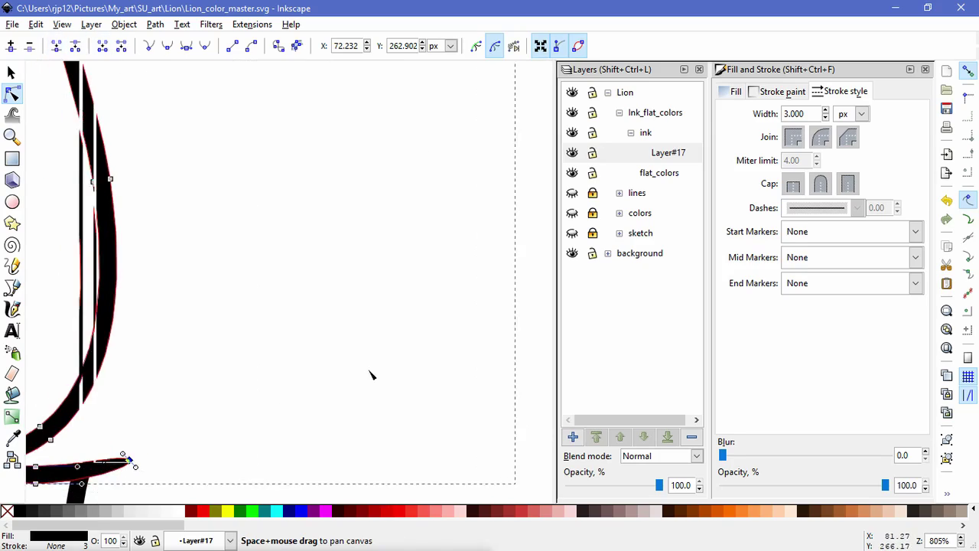
drag(339, 383, 367, 376)
click(382, 296)
click(397, 303)
drag(391, 297, 350, 367)
Join the nodes at the mane tuft's outer corner and adjust the corner into a sharp tip.
drag(178, 416, 138, 335)
click(57, 47)
drag(160, 376, 151, 373)
drag(197, 401, 191, 401)
click(457, 360)
click(456, 360)
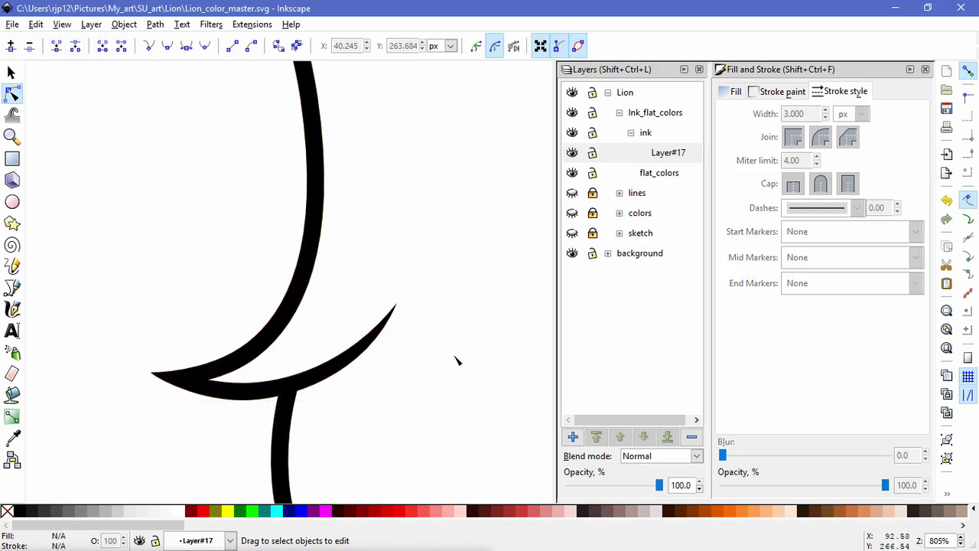
Convert the strokes of the paw's lower outline and the toe lines to paths.
scroll(457, 361, down, 5)
drag(495, 332, 261, 398)
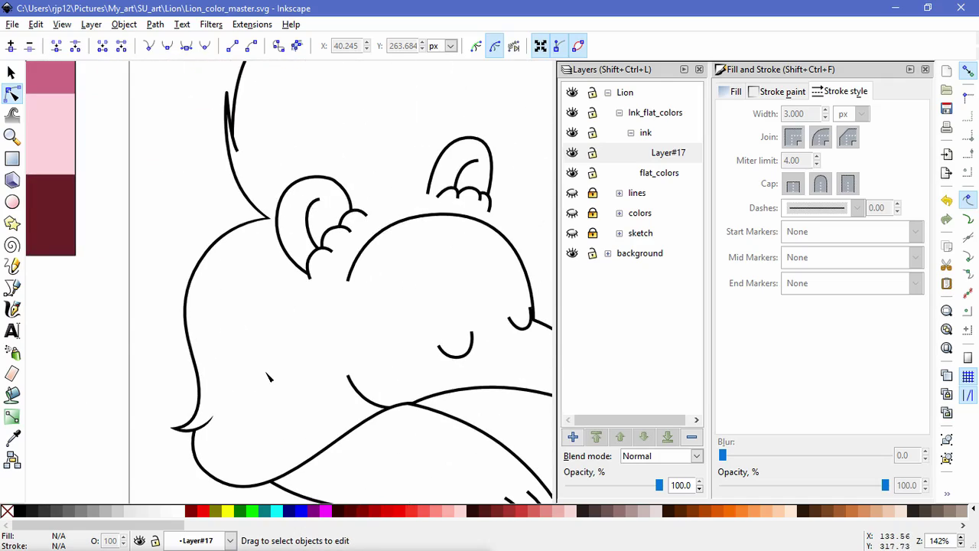
drag(293, 417, 224, 342)
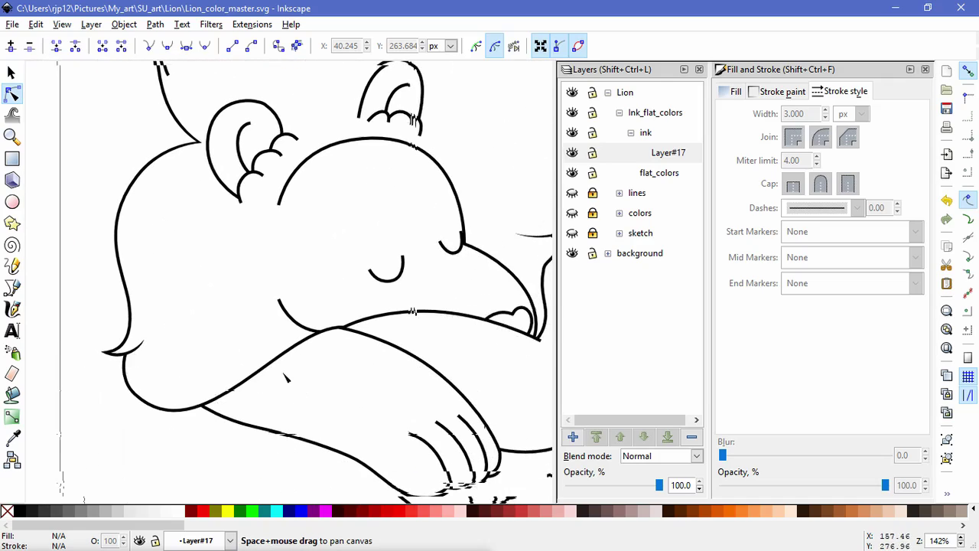
click(446, 476)
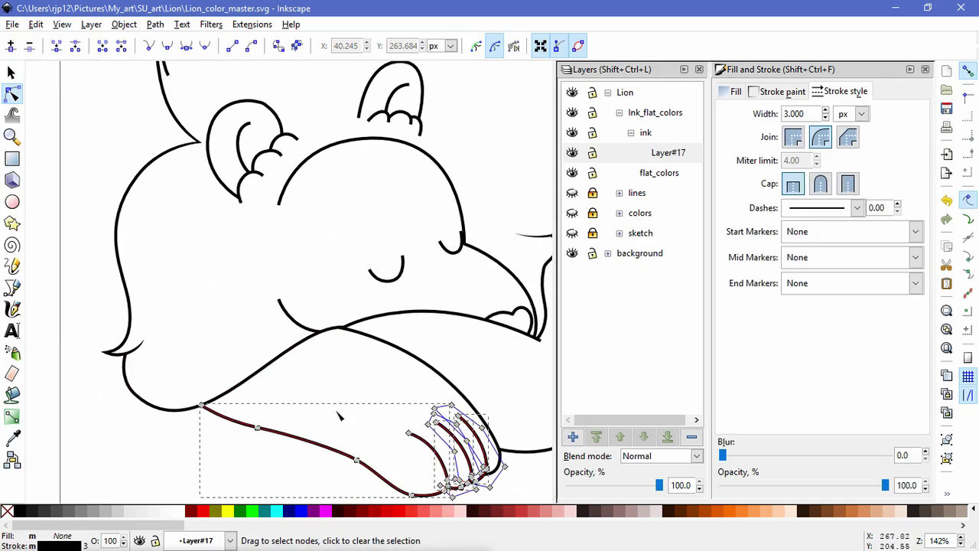
drag(329, 417, 247, 388)
click(156, 24)
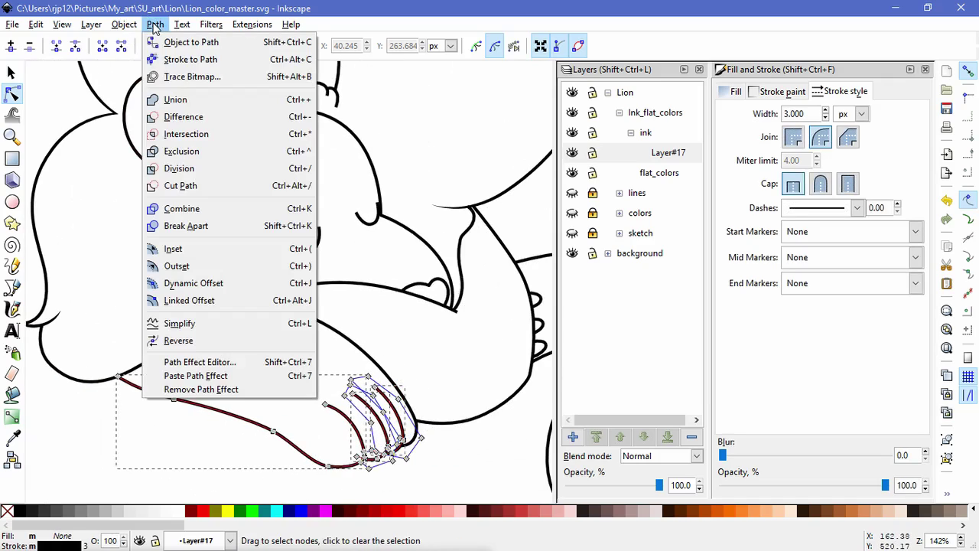
click(184, 61)
Join the end nodes of the paw's first toe line and shape its upper end into a tapered point.
drag(331, 419, 324, 401)
key(shift+j)
scroll(329, 422, up, 1)
scroll(338, 417, up, 2)
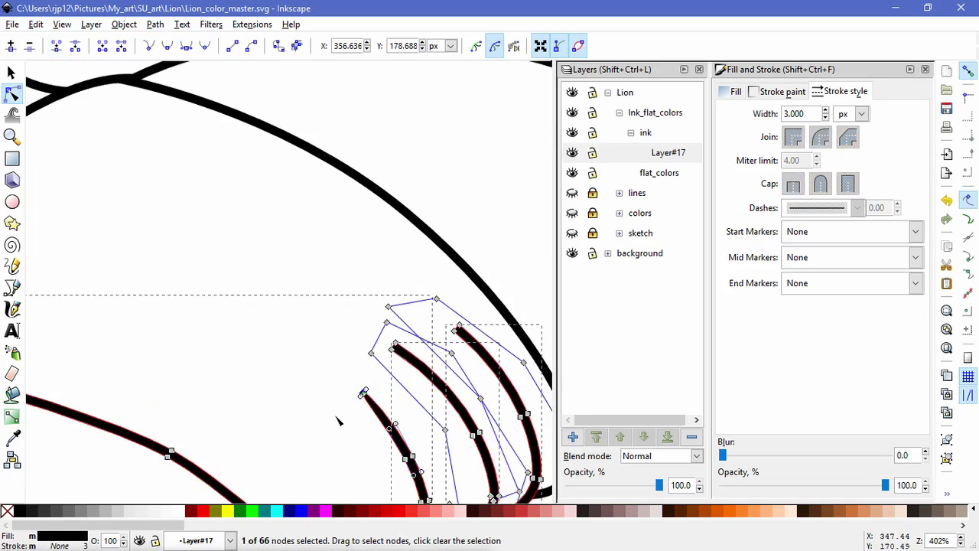
drag(364, 394, 358, 414)
drag(296, 365, 307, 367)
click(329, 441)
Join the upper end nodes of the paw's middle toe line and reshape the line into a tapered stroke.
scroll(329, 441, down, 2)
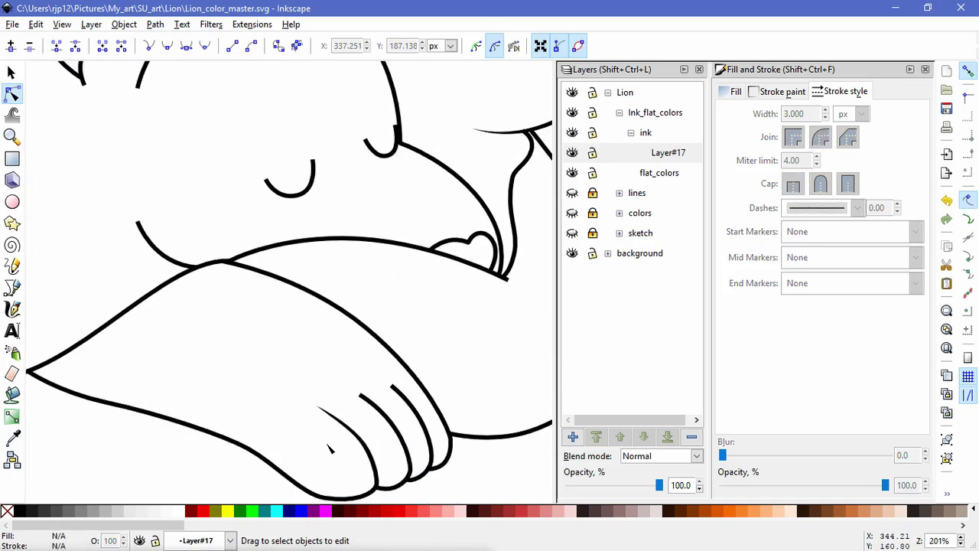
scroll(398, 448, up, 1)
click(348, 377)
click(344, 375)
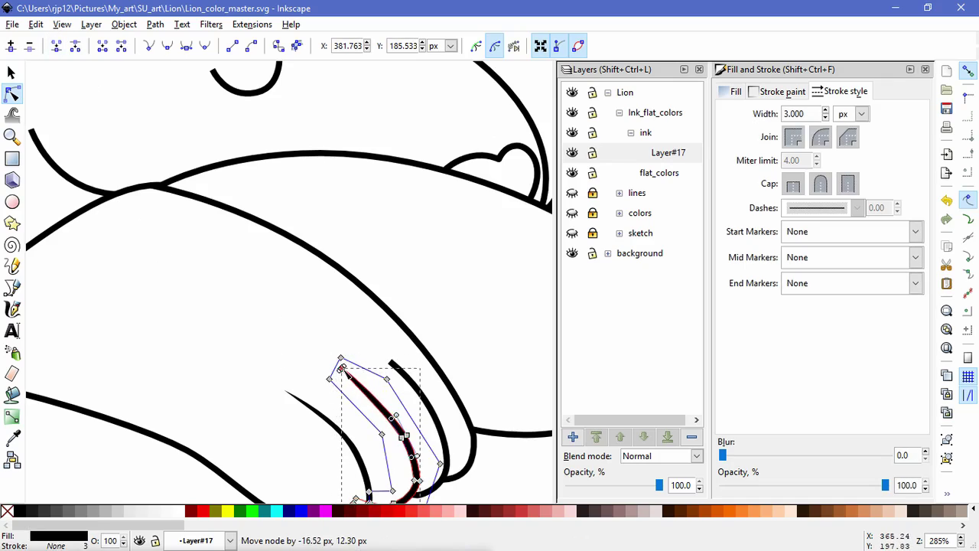
click(381, 450)
click(389, 464)
click(266, 392)
click(267, 420)
drag(345, 394, 311, 347)
click(369, 387)
drag(398, 406, 346, 375)
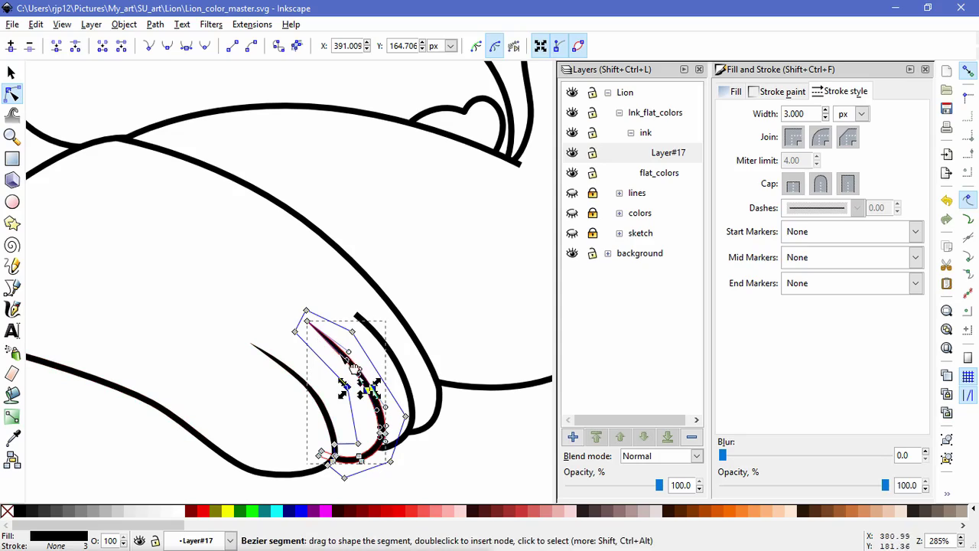
drag(370, 390, 371, 392)
click(264, 417)
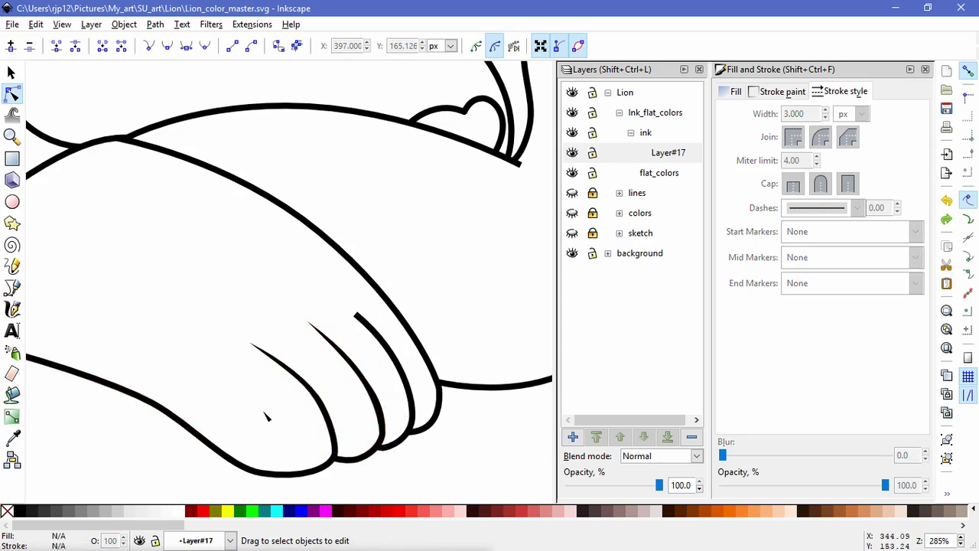
Refine the curvature of the middle toe line near its tapered tip.
click(357, 356)
click(306, 314)
drag(306, 311, 307, 310)
click(331, 361)
click(310, 389)
click(258, 416)
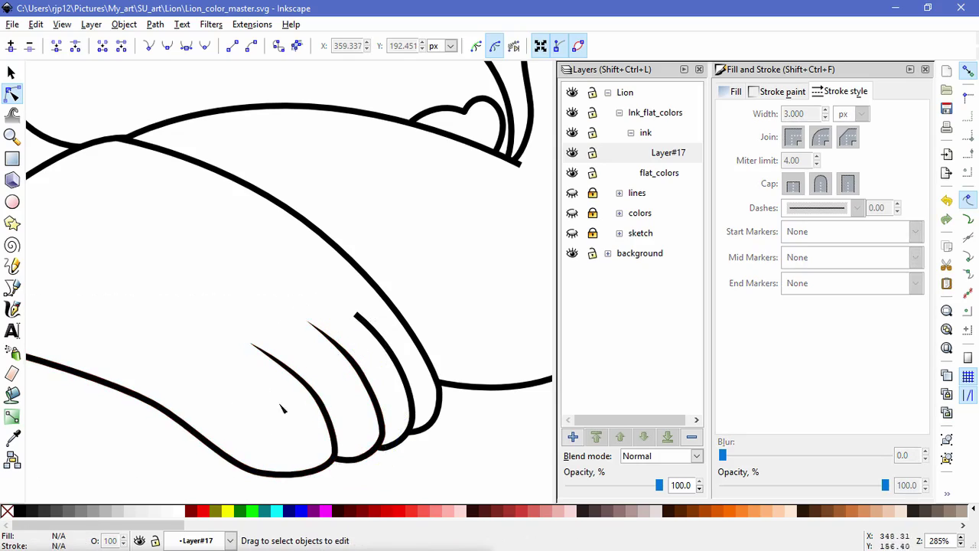
Join the upper end nodes of the toe line nearest the paw's edge and curve its end into a point.
click(387, 346)
drag(373, 325, 342, 300)
click(55, 47)
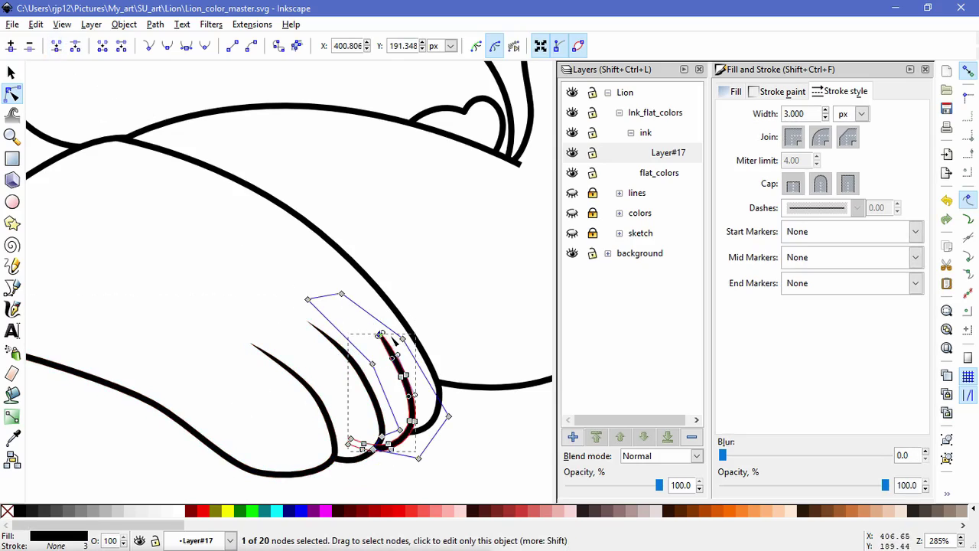
drag(342, 309, 373, 321)
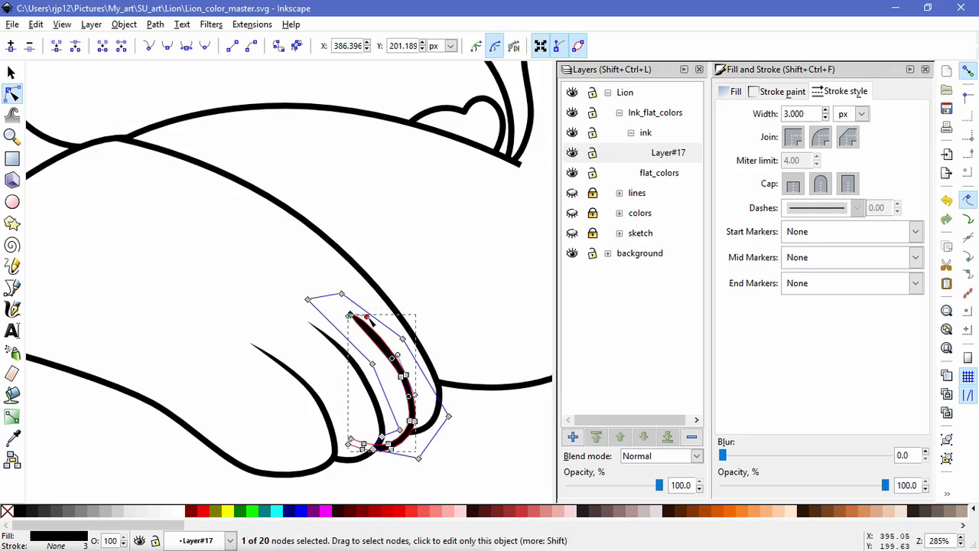
click(483, 461)
click(484, 462)
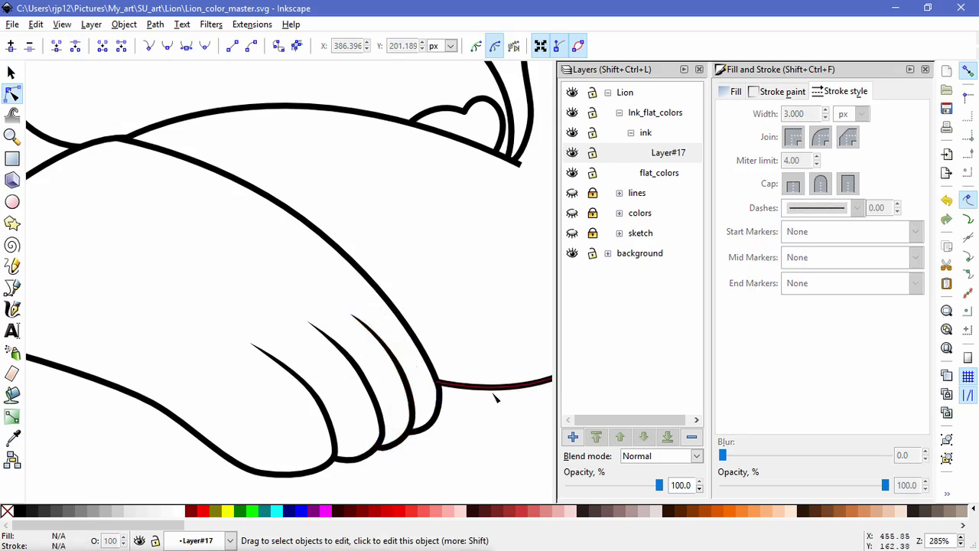
Convert the long curve under the muzzle from stroke to path and join its end nodes at the mouth corner.
scroll(494, 393, down, 4)
drag(503, 351, 431, 385)
scroll(375, 369, up, 2)
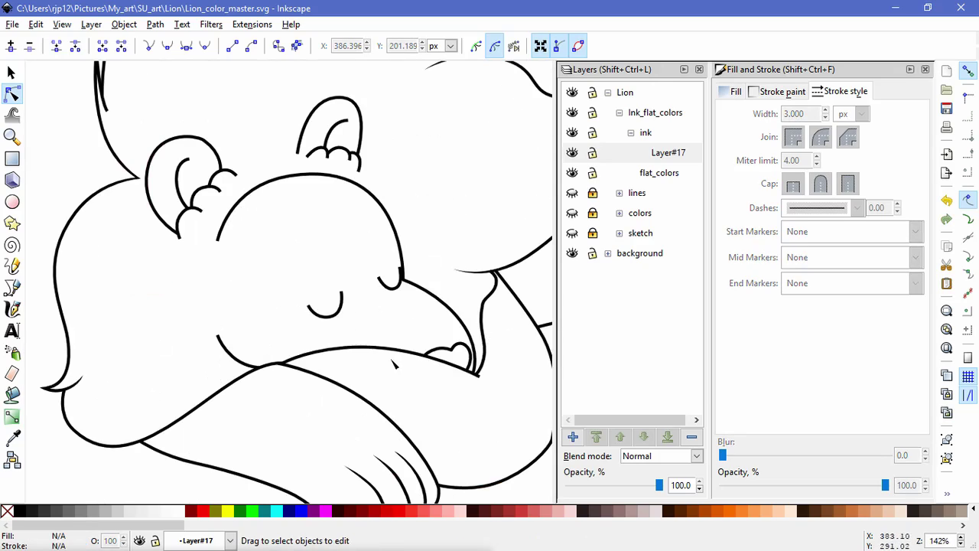
click(401, 353)
click(124, 25)
mouse_move(159, 24)
click(169, 60)
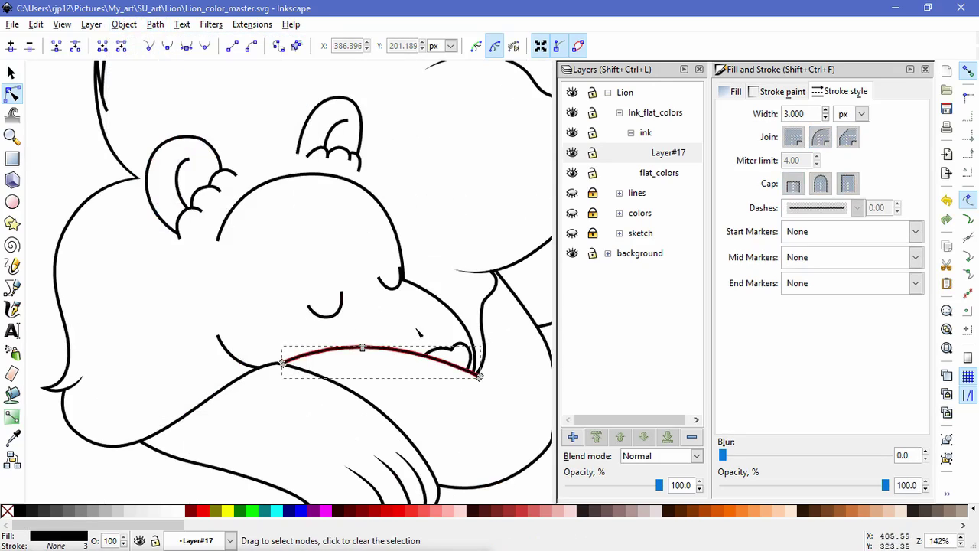
drag(483, 395, 404, 358)
click(59, 50)
click(466, 433)
click(466, 433)
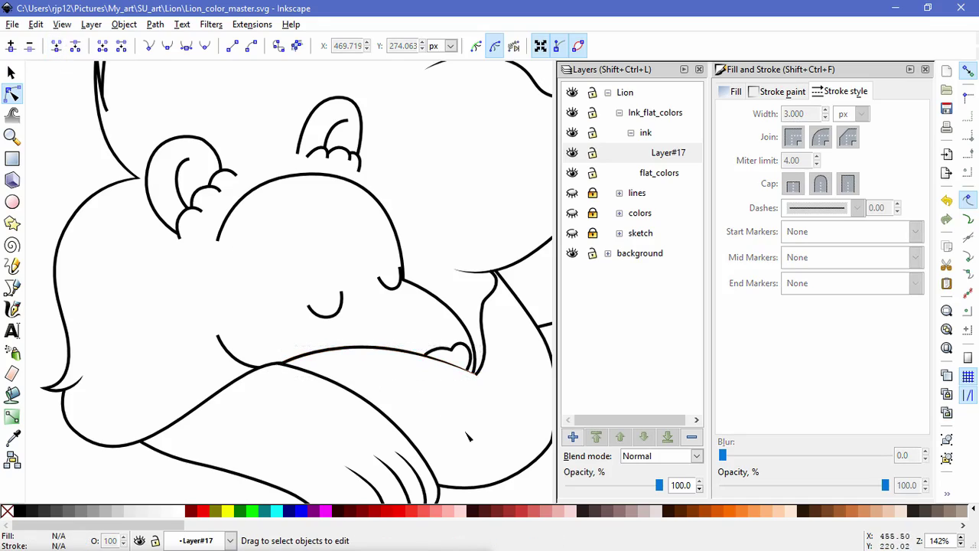
Extend the muzzle curve's pointed end past the mouth corner and even out the thickness along its middle.
scroll(491, 404, up, 3)
click(370, 288)
drag(461, 331, 504, 349)
mouse_move(305, 239)
mouse_down()
mouse_move(329, 240)
mouse_move(311, 254)
mouse_up()
double_click(306, 375)
drag(249, 377, 427, 422)
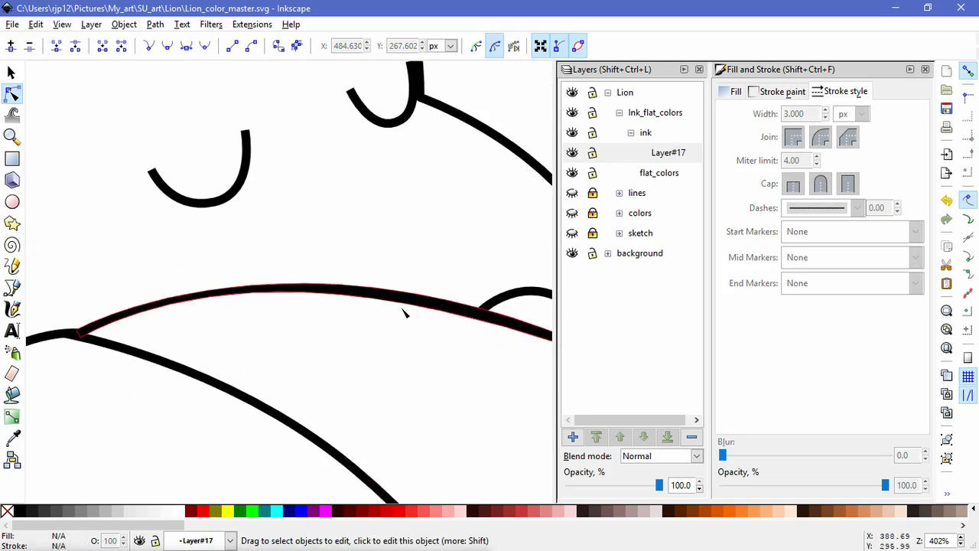
click(405, 302)
drag(284, 269, 325, 308)
drag(489, 300, 486, 294)
double_click(364, 365)
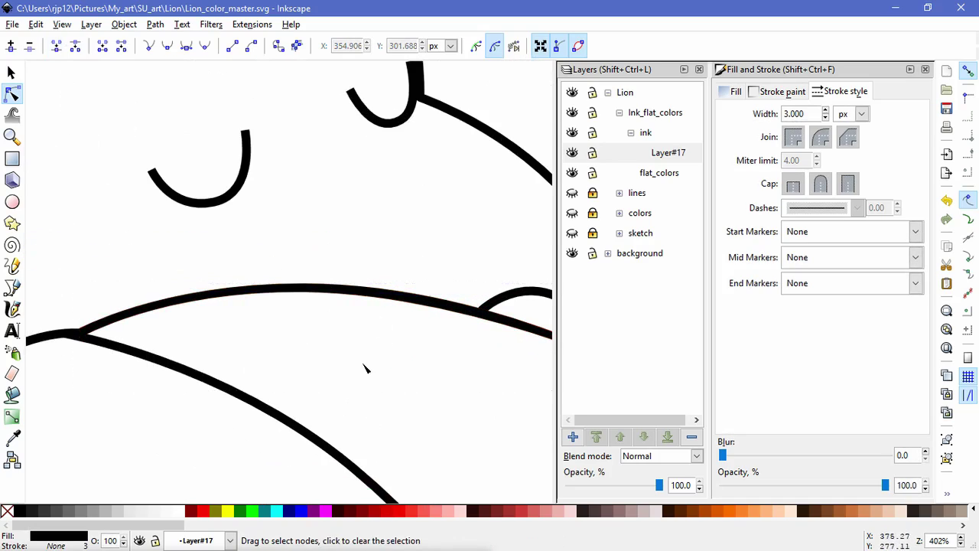
Convert the wavy line beside the muzzle from stroke to path.
drag(492, 389, 226, 327)
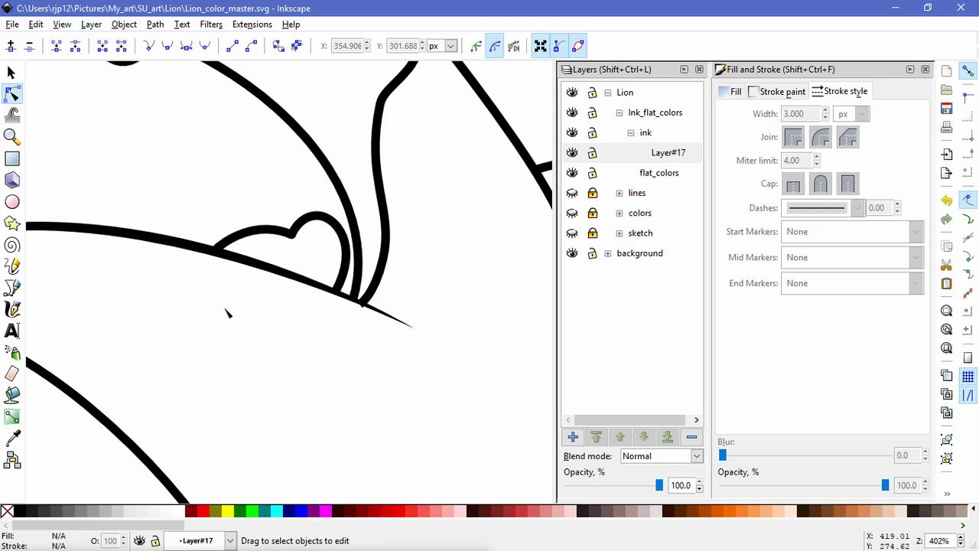
click(383, 260)
scroll(442, 288, down, 2)
drag(446, 228, 421, 357)
scroll(409, 374, up, 3)
click(124, 23)
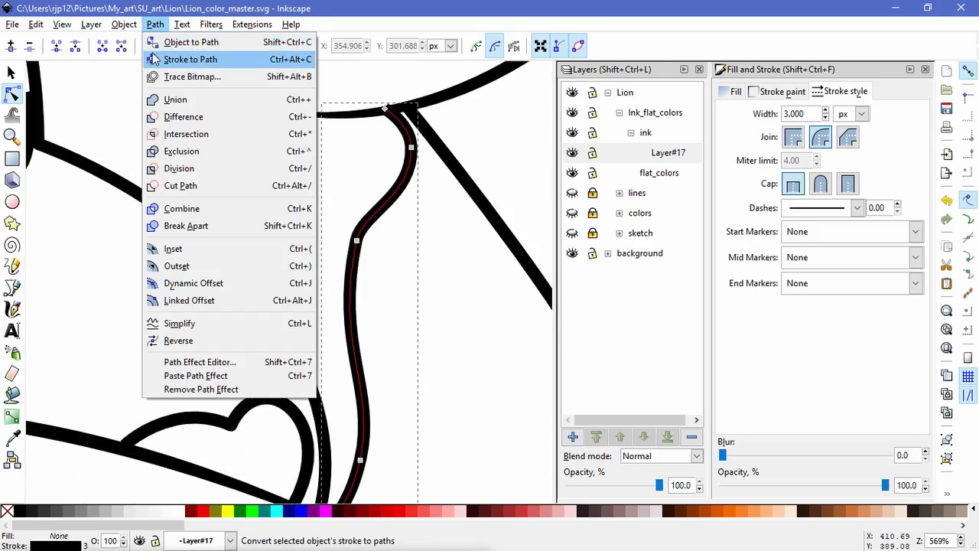
click(207, 62)
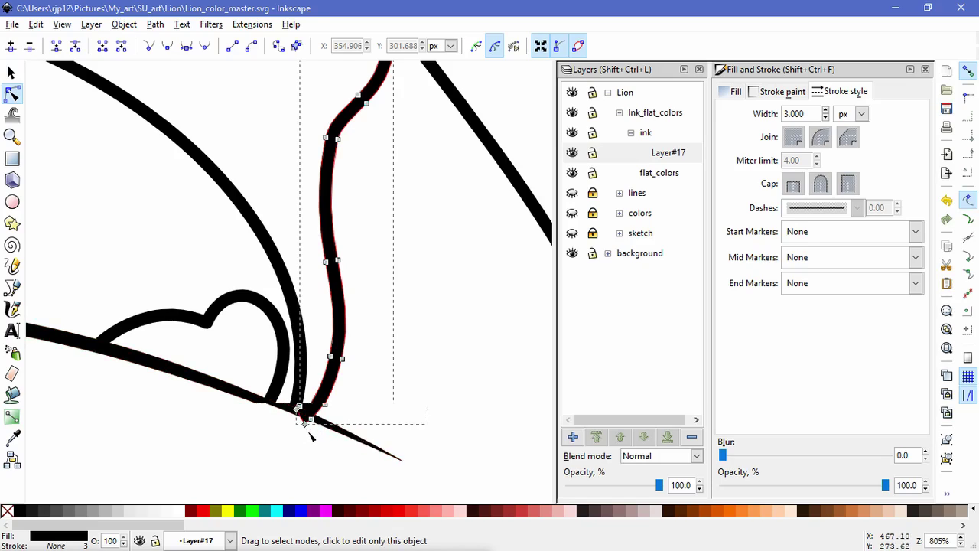
Taper the lower end of the wavy line where it meets the mouth corner and smooth its adjoining curve.
scroll(321, 437, up, 2)
drag(303, 413, 310, 430)
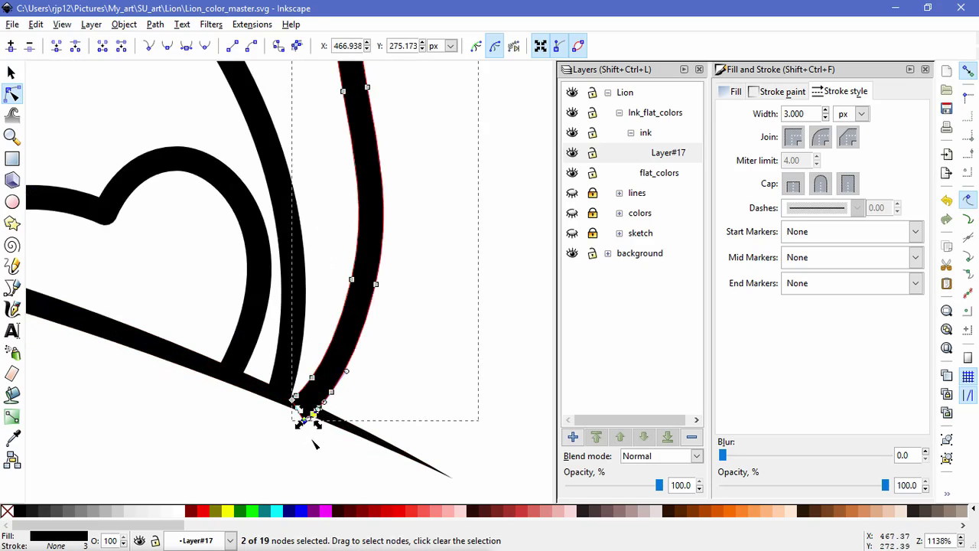
key(shift+j)
key(ctrl+z)
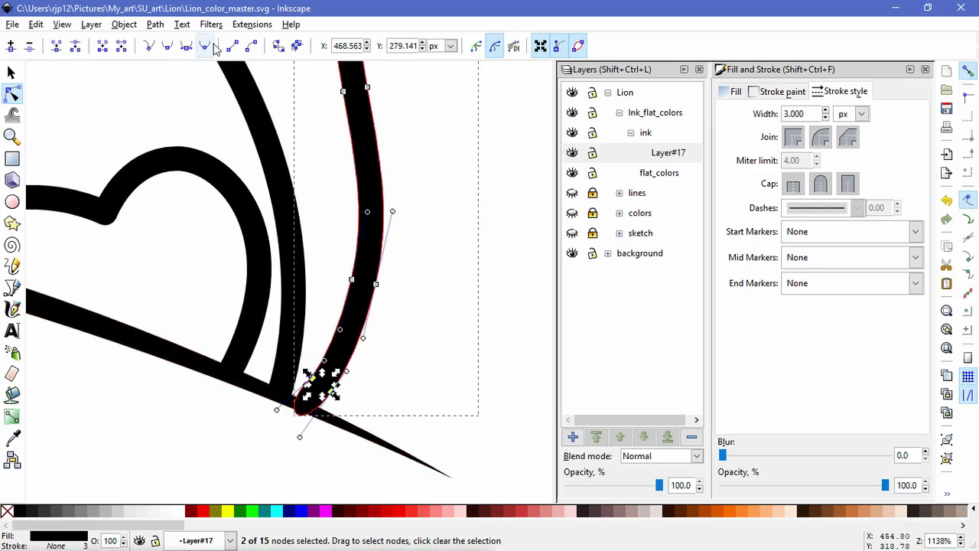
mouse_move(313, 378)
mouse_down()
mouse_move(302, 404)
mouse_move(310, 409)
mouse_up()
drag(377, 283, 420, 327)
double_click(425, 252)
Taper the upper end of the wavy line where it meets the curve above, adjusting the node just below it.
scroll(397, 316, down, 6)
key(space)
scroll(419, 317, up, 4)
click(393, 258)
mouse_move(357, 200)
mouse_down()
mouse_move(373, 232)
mouse_move(377, 221)
mouse_move(389, 226)
mouse_up()
key(Delete)
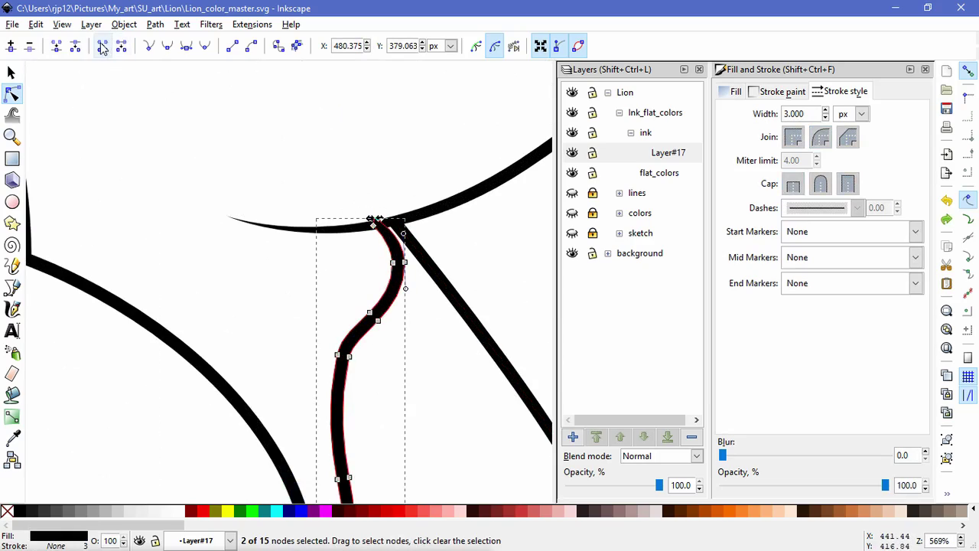
drag(404, 263, 404, 267)
double_click(417, 320)
Delete the surplus nodes at the wavy line's middle bend and smooth the four neighbouring nodes.
click(337, 375)
drag(320, 337, 379, 377)
key(Delete)
drag(382, 492, 301, 292)
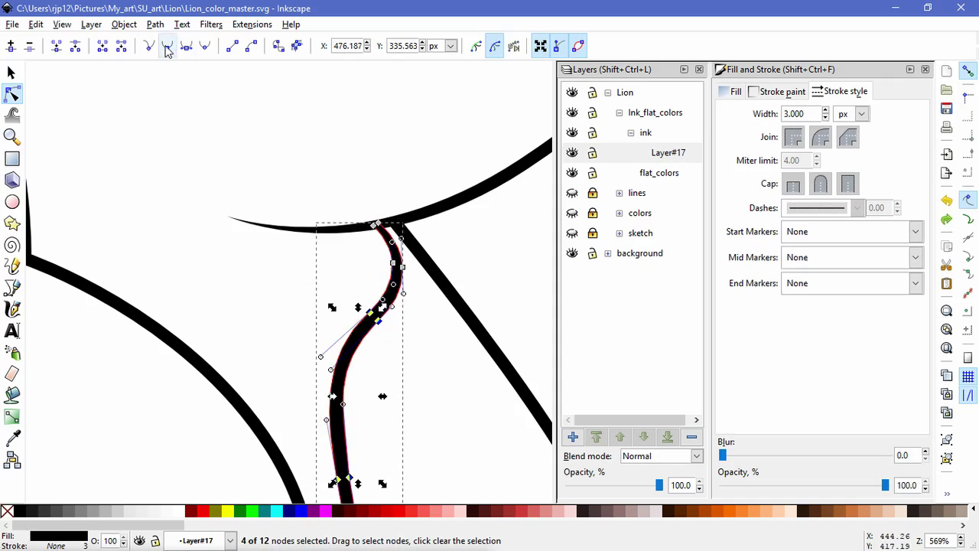
click(446, 355)
scroll(447, 355, down, 3)
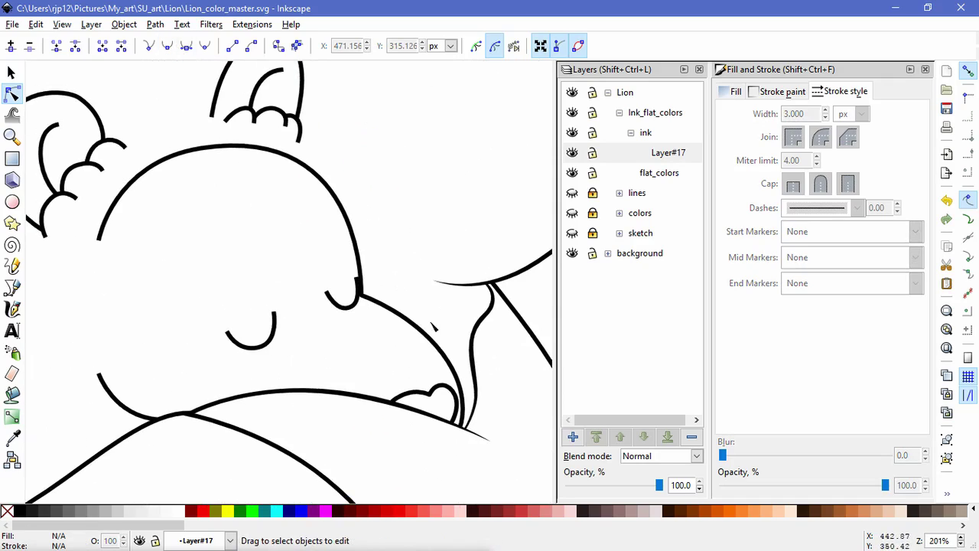
Convert the short cheek curve from stroke to path and join its upper end nodes into a point.
click(430, 326)
click(128, 400)
click(130, 29)
mouse_move(155, 26)
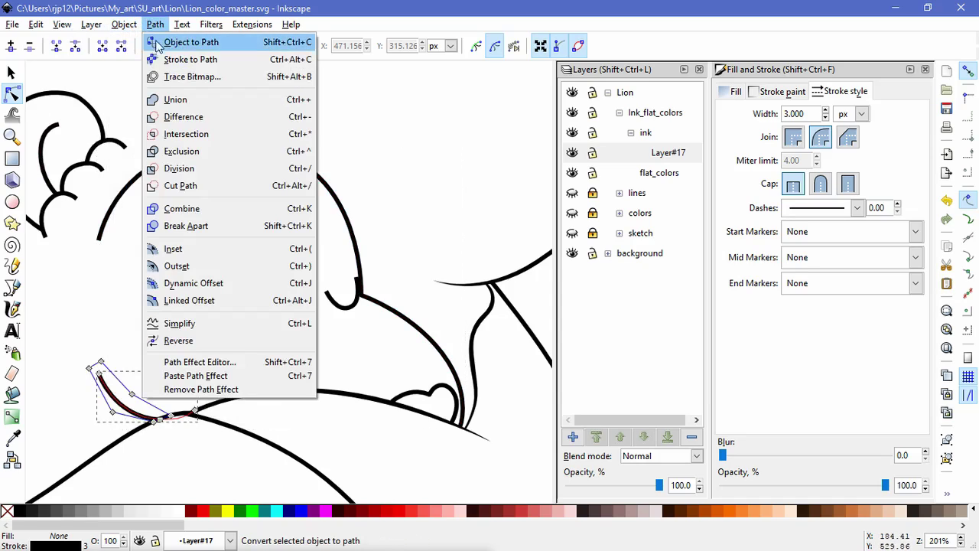
click(165, 60)
scroll(98, 384, up, 3)
drag(127, 379, 83, 340)
click(264, 328)
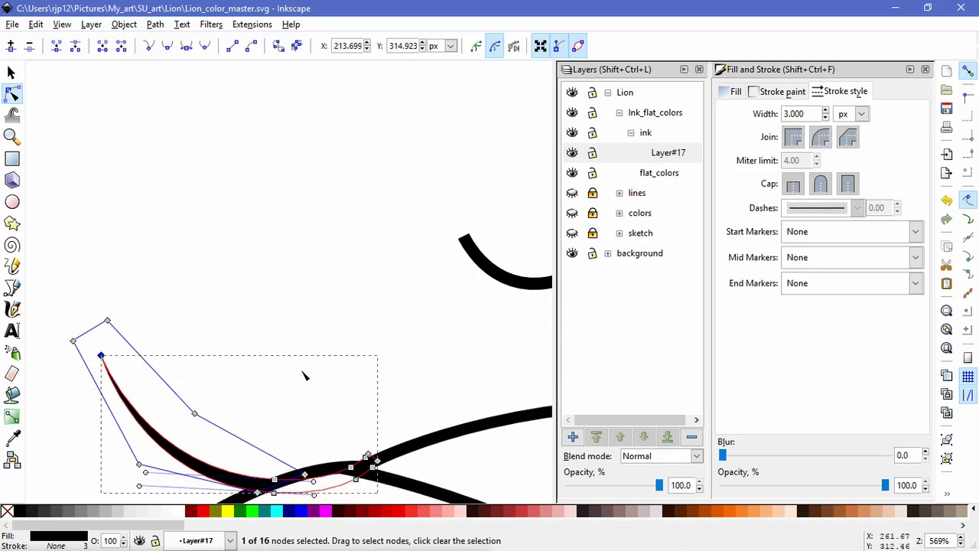
click(339, 308)
Convert the forehead and snout outline from stroke to path and join its end nodes near the left ear.
scroll(339, 308, down, 3)
click(289, 189)
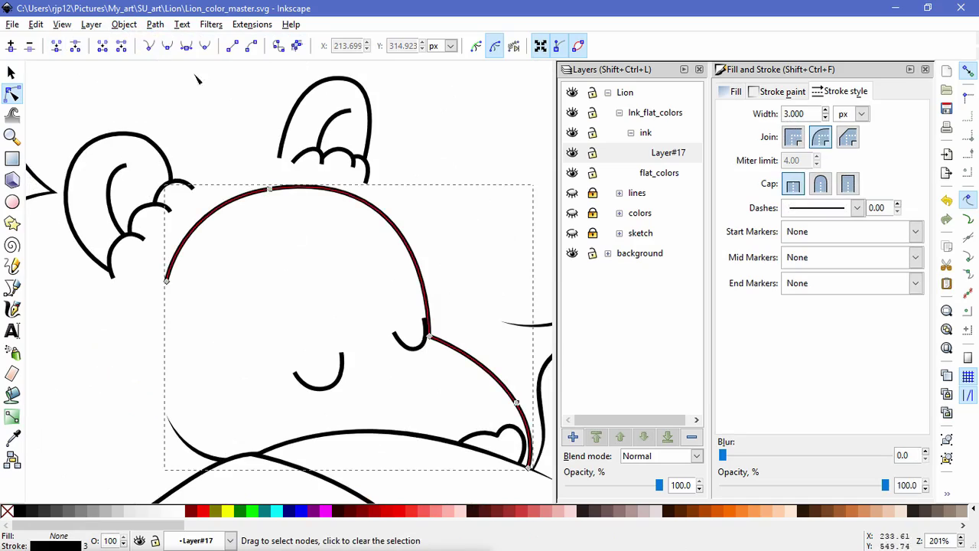
click(124, 25)
mouse_move(155, 25)
click(221, 59)
click(75, 46)
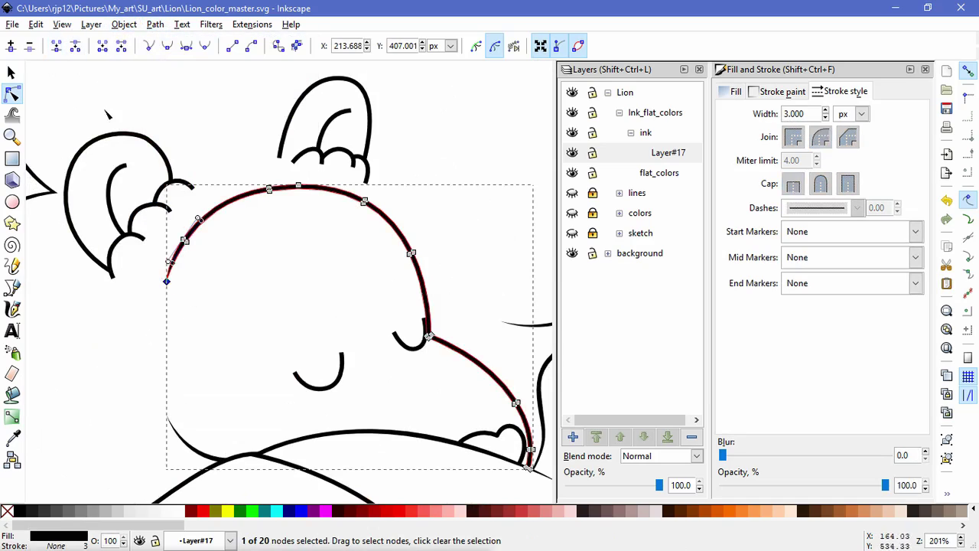
click(296, 341)
click(297, 345)
Convert the left eye's curve from stroke to path and join the end nodes at each tip into a point.
click(342, 379)
click(155, 25)
click(222, 60)
scroll(365, 368, up, 1)
drag(346, 361, 310, 329)
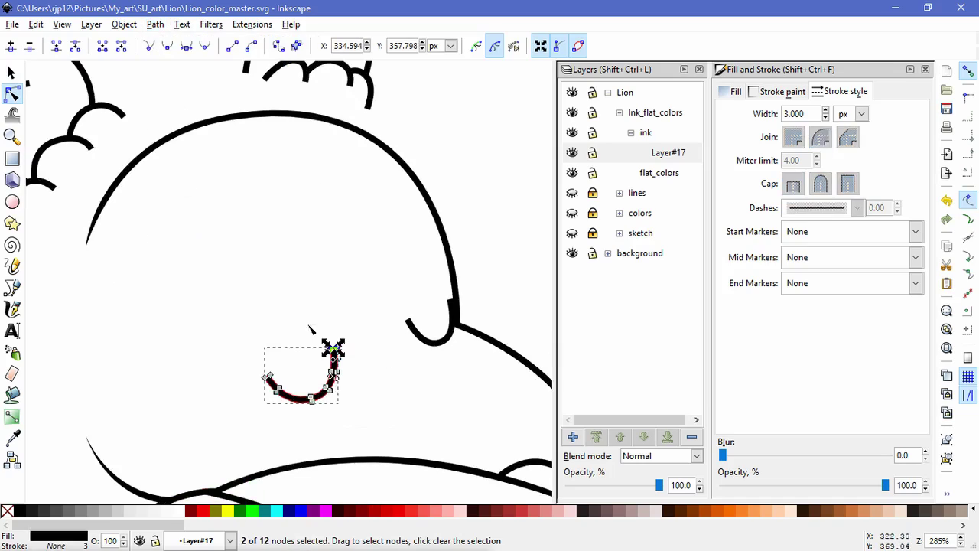
drag(274, 389, 274, 390)
click(168, 155)
drag(320, 339, 358, 369)
click(75, 47)
drag(229, 346, 265, 376)
click(421, 420)
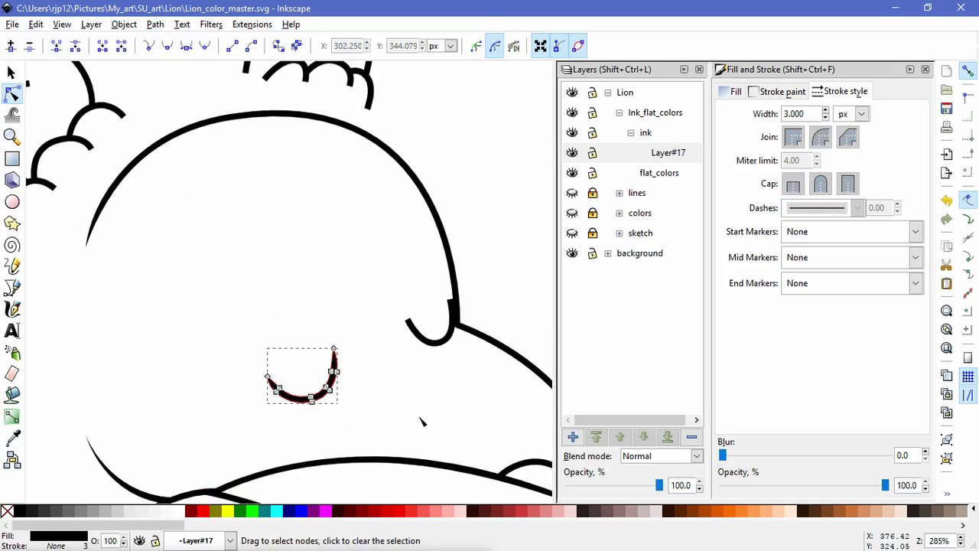
Delete the left eye's surplus nodes down to two tips and a bottom pair, and make all its segments straight lines.
click(414, 421)
scroll(321, 394, up, 2)
click(313, 398)
drag(217, 407, 218, 392)
drag(316, 346, 316, 346)
key(Delete)
drag(383, 455, 92, 186)
click(233, 46)
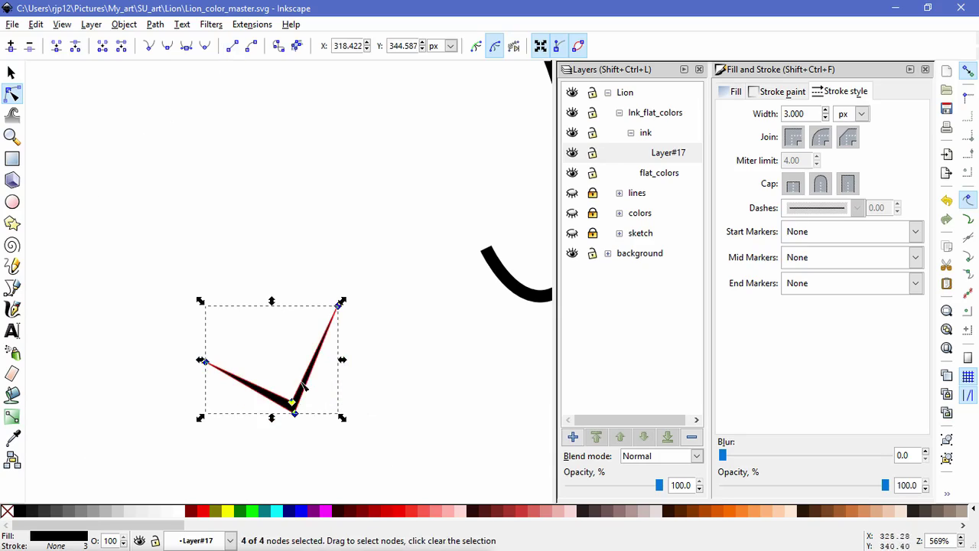
Smooth the left eye's two bottom nodes and adjust their positions and handles to form a tapered crescent.
drag(275, 389, 330, 449)
click(168, 49)
drag(333, 397, 372, 386)
drag(262, 424, 239, 417)
drag(328, 393, 350, 387)
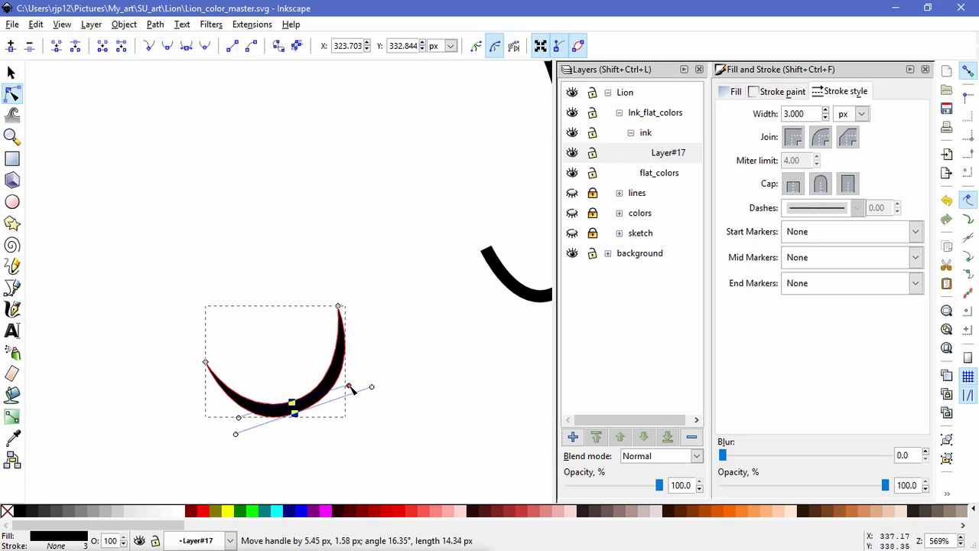
drag(294, 406, 299, 403)
drag(242, 432, 239, 436)
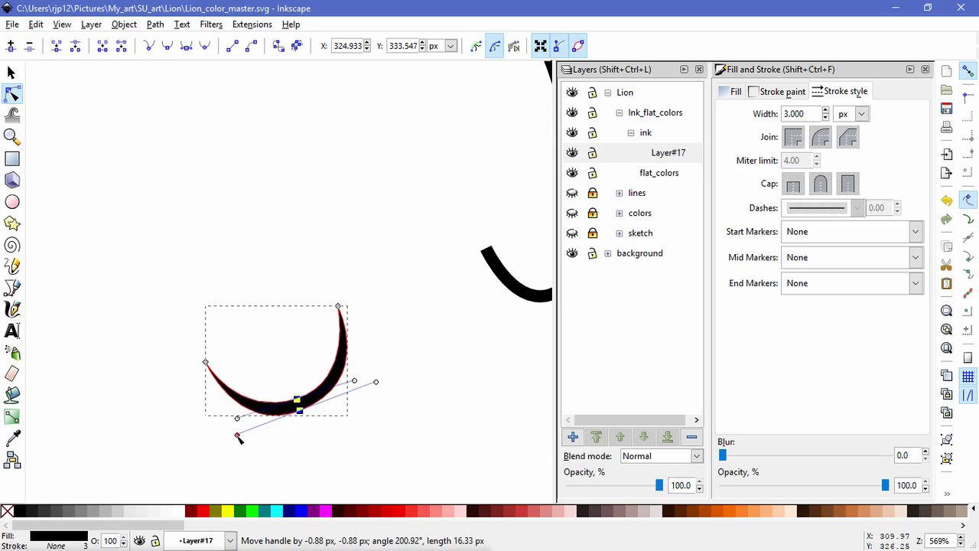
click(382, 411)
Replace the right eye's stroke with a duplicate of the tapered left eye, fitted against the snout outline.
click(438, 334)
scroll(444, 345, down, 2)
drag(450, 357, 360, 425)
click(398, 391)
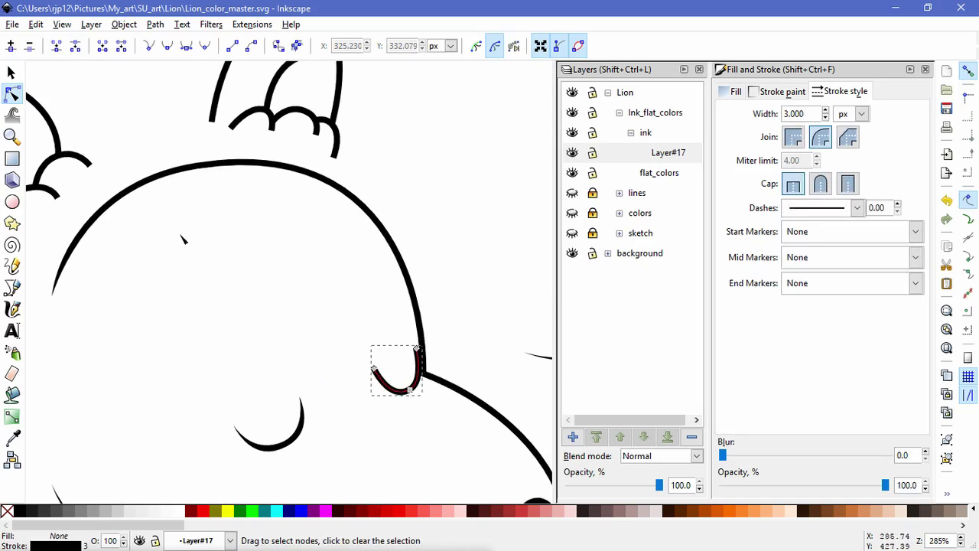
click(12, 73)
key(Delete)
click(301, 434)
key(ctrl+d)
mouse_move(302, 434)
mouse_down()
mouse_move(412, 385)
mouse_move(427, 395)
mouse_up()
mouse_move(350, 382)
mouse_down()
mouse_move(365, 376)
mouse_move(397, 392)
mouse_up()
click(410, 428)
Convert the right ear's inner curve from stroke to path, join its upper end nodes and reshape the tip into a tapered point.
scroll(349, 417, down, 6)
scroll(370, 410, up, 3)
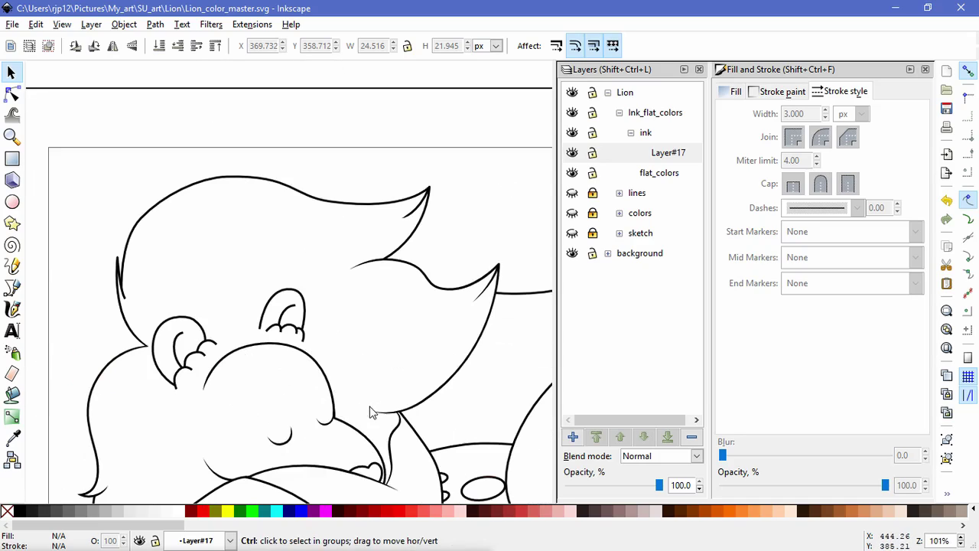
scroll(298, 325, up, 3)
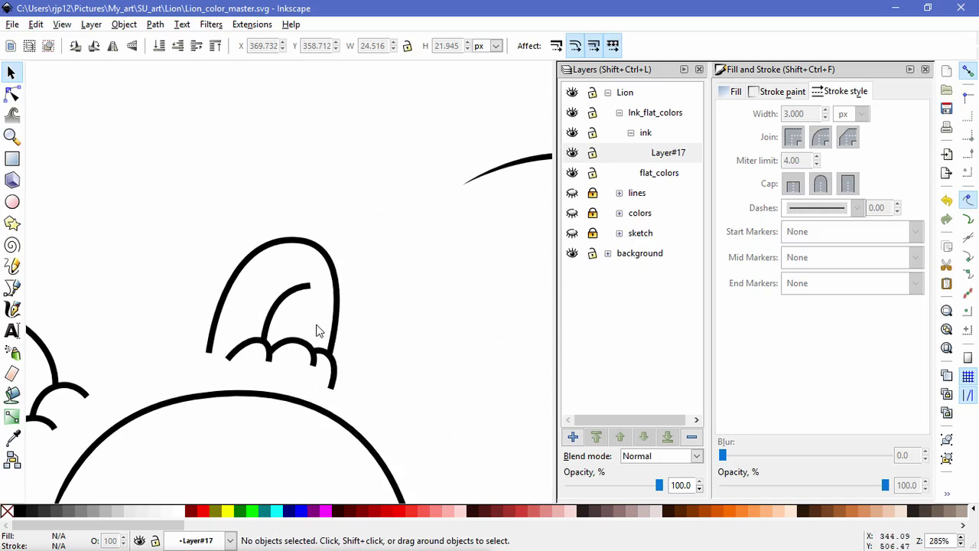
click(301, 291)
click(155, 24)
click(180, 59)
click(11, 94)
click(310, 288)
click(56, 47)
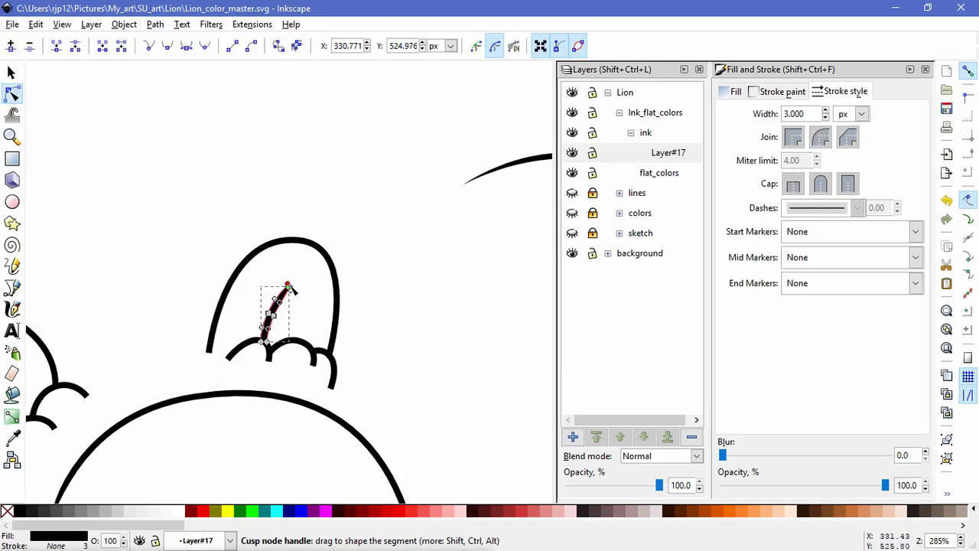
scroll(295, 289, up, 2)
drag(280, 281, 308, 285)
drag(337, 287, 298, 297)
click(310, 375)
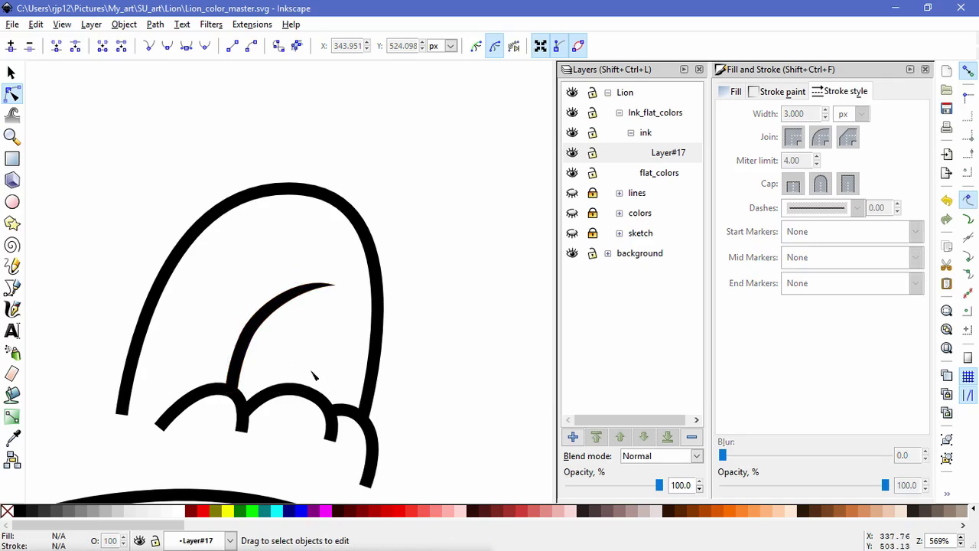
Convert the right ear's outer outline from stroke to path and join the end nodes at both ends into points.
click(238, 200)
click(126, 25)
mouse_move(150, 25)
click(182, 59)
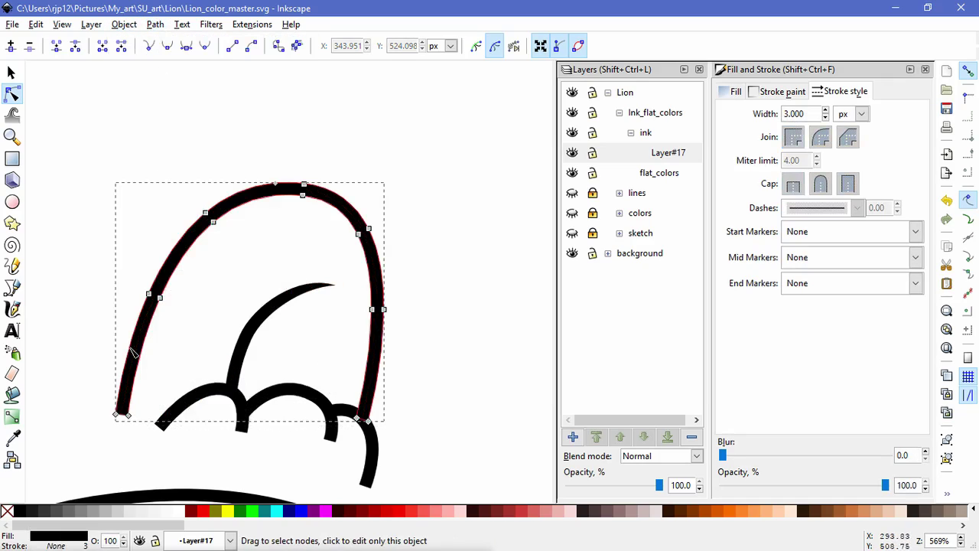
drag(101, 441, 145, 394)
key(shift+j)
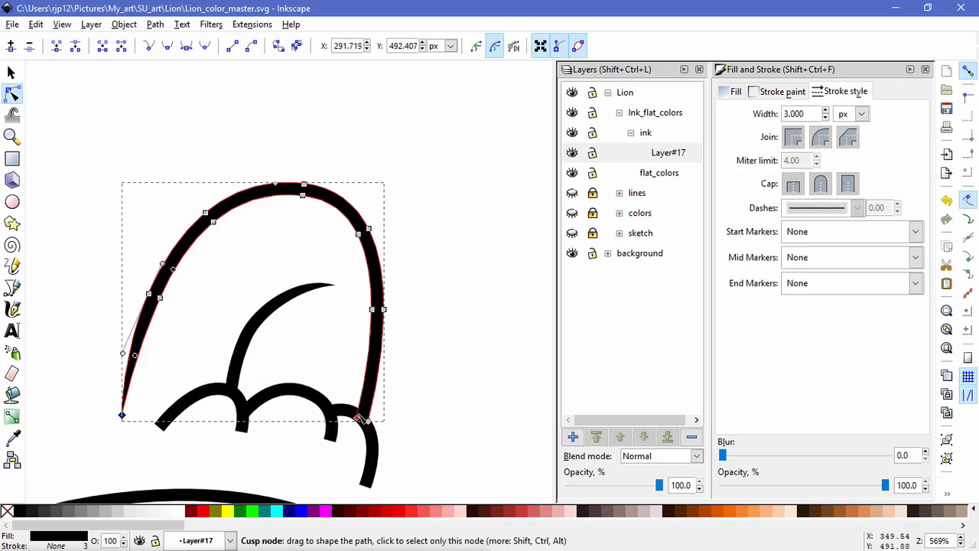
drag(368, 421, 362, 417)
click(406, 437)
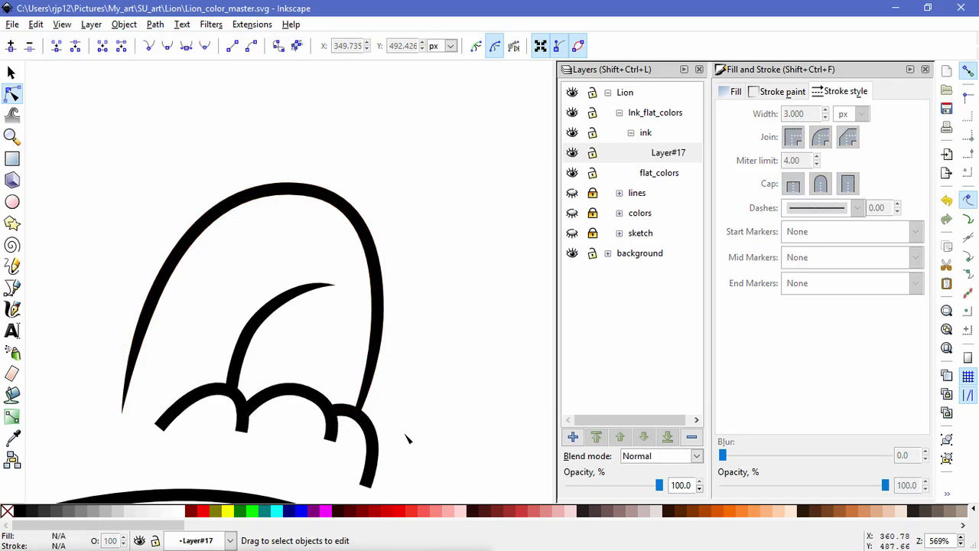
Convert the right ear's leftmost tuft curve from stroke to path and delete its surplus nodes.
scroll(407, 437, down, 4)
click(367, 425)
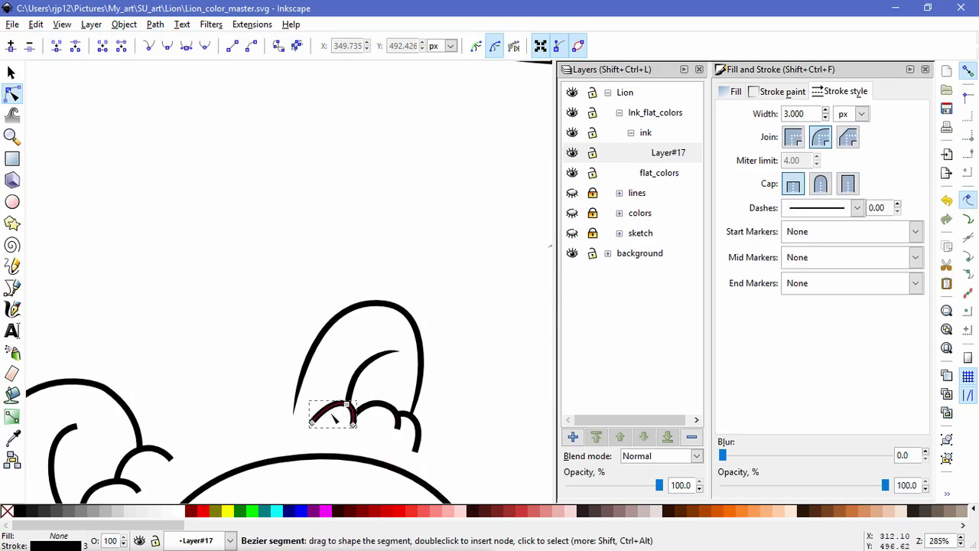
scroll(370, 428, up, 5)
click(155, 24)
click(178, 59)
drag(381, 389, 380, 388)
key(Delete)
drag(278, 347, 324, 418)
key(Delete)
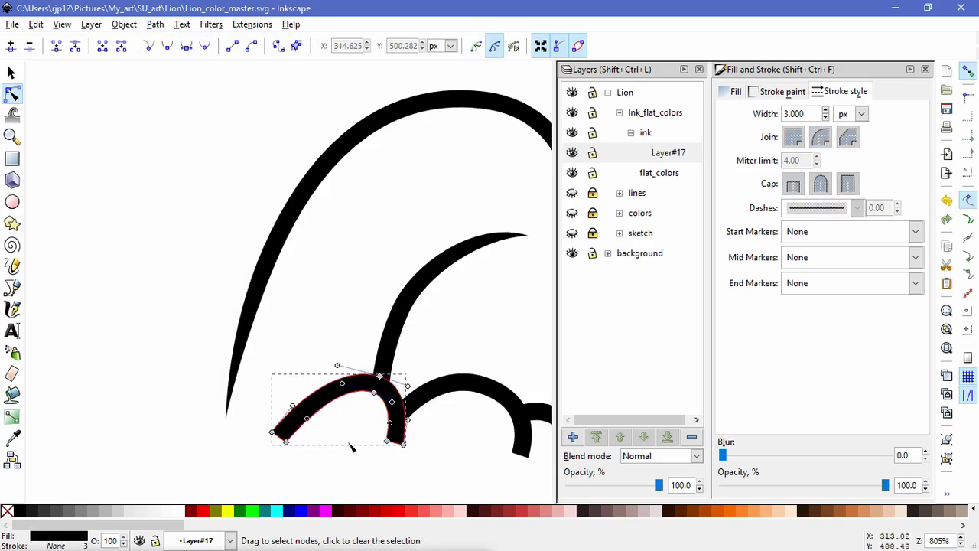
Straighten all segments of the leftmost tuft, then smooth its two upper nodes and extend their handles into an arch.
drag(285, 374, 259, 348)
click(233, 46)
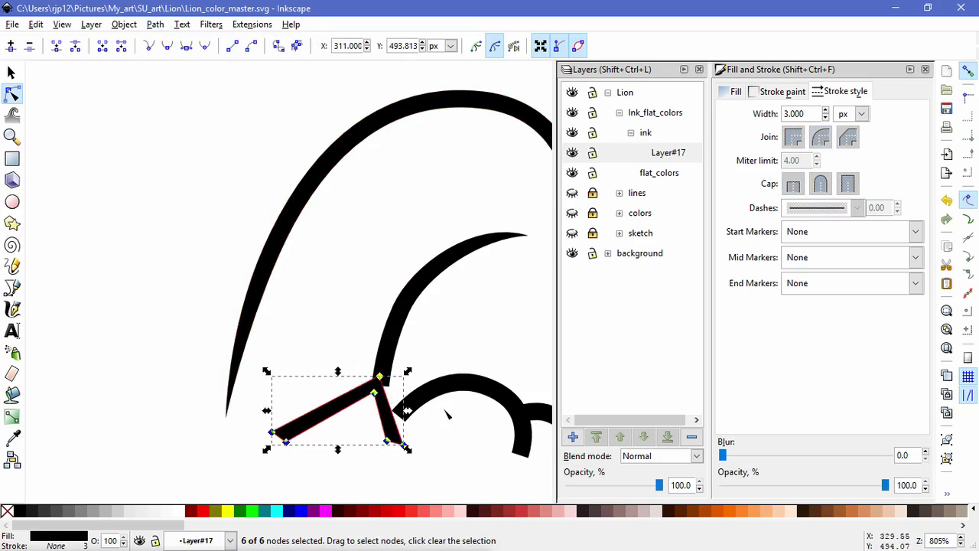
drag(401, 404, 339, 343)
click(169, 49)
drag(358, 386, 305, 361)
drag(405, 381, 402, 403)
drag(336, 378, 331, 377)
Join the end nodes at both ends of the leftmost tuft into points, and adjust the lower right tip and arch handle.
drag(255, 414, 297, 453)
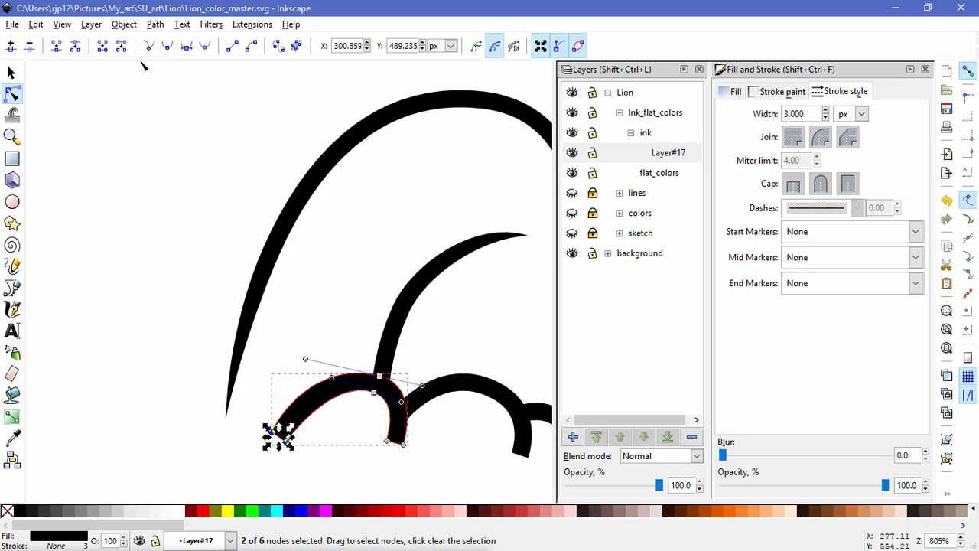
click(58, 51)
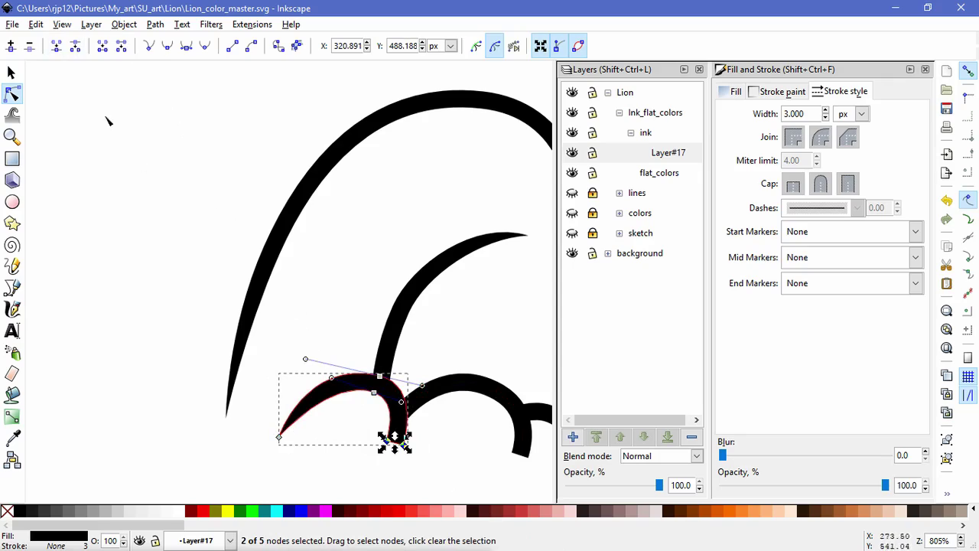
click(56, 47)
drag(395, 442, 398, 448)
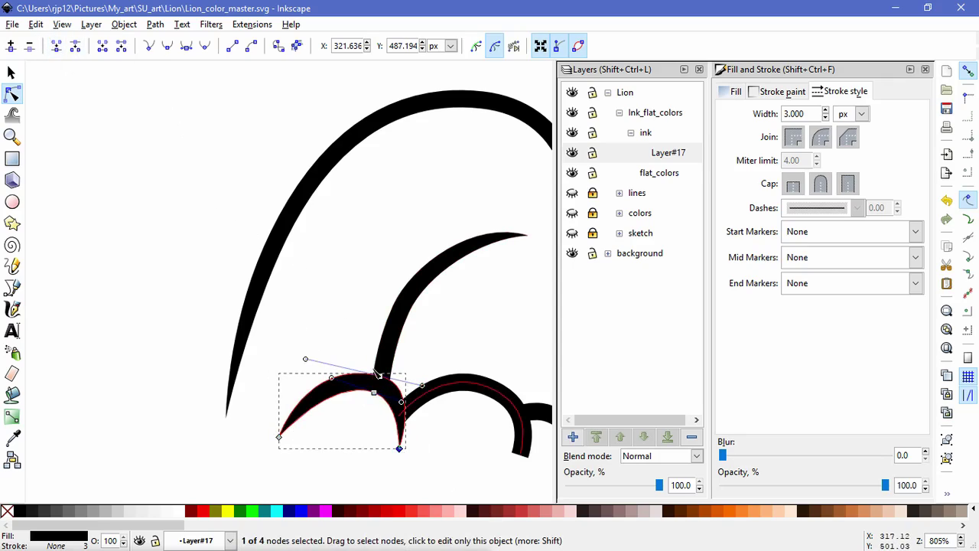
drag(331, 378, 320, 372)
double_click(441, 448)
Duplicate the tapered tuft into the middle position and delete the right ear's two remaining stroked tuft curves.
scroll(468, 448, down, 2)
drag(469, 449, 257, 400)
scroll(265, 389, up, 3)
click(282, 349)
shift+click(339, 372)
click(11, 73)
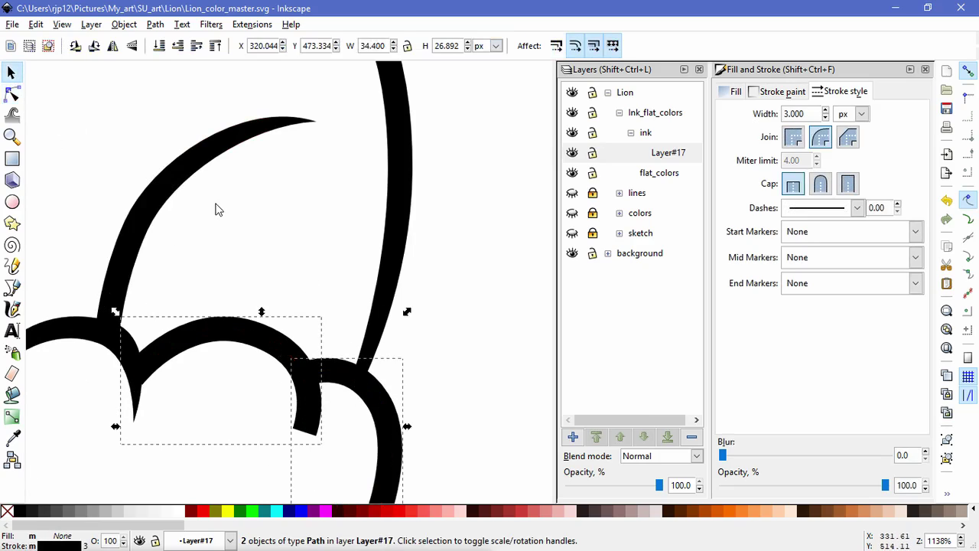
scroll(315, 296, down, 1)
click(158, 322)
key(ctrl+d)
drag(159, 321, 269, 324)
click(316, 373)
shift+click(348, 361)
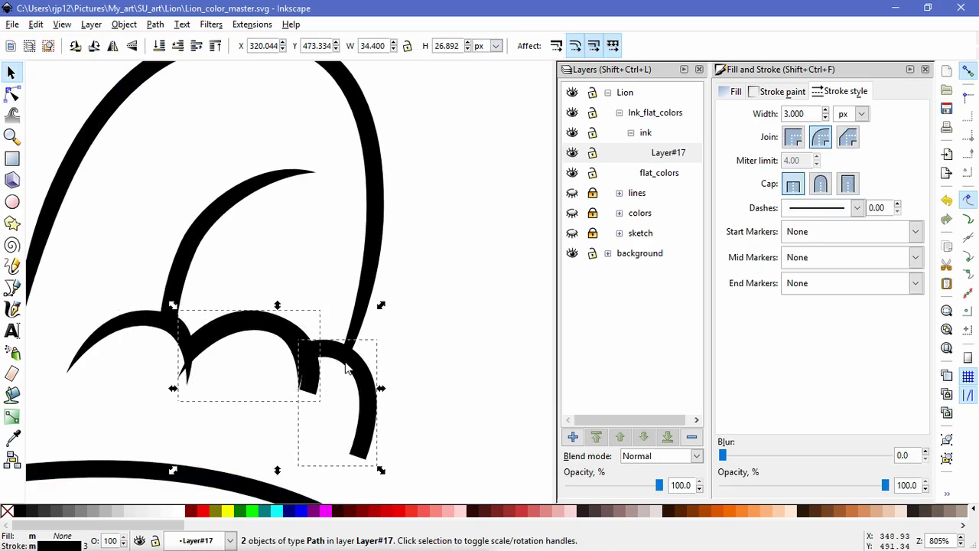
key(Delete)
Fit the tapered tuft copies into the middle and outer positions, adjusting their rotation and shape along the ear's base.
click(289, 343)
drag(311, 353, 326, 357)
click(293, 328)
drag(251, 311, 233, 312)
key(ctrl+z)
click(317, 358)
drag(326, 353, 377, 356)
drag(246, 334, 253, 331)
click(387, 376)
drag(397, 374, 368, 366)
Skew the middle tuft slightly and nudge it toward the outer tuft.
click(267, 326)
drag(232, 309, 221, 309)
key(space)
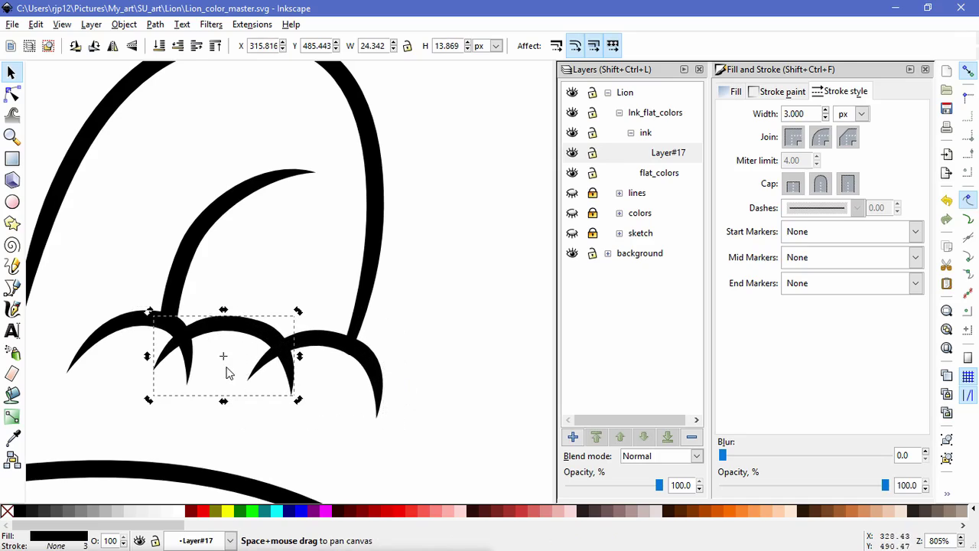
drag(226, 367, 317, 379)
drag(351, 348, 365, 350)
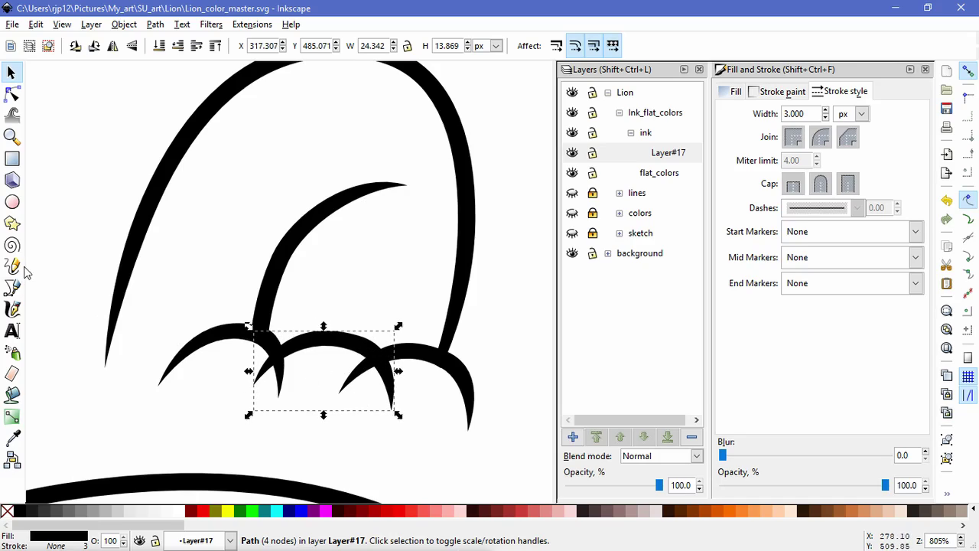
Draw a closed white shape over the middle tuft, with one side following the edge of the leftmost tuft.
click(12, 286)
click(268, 339)
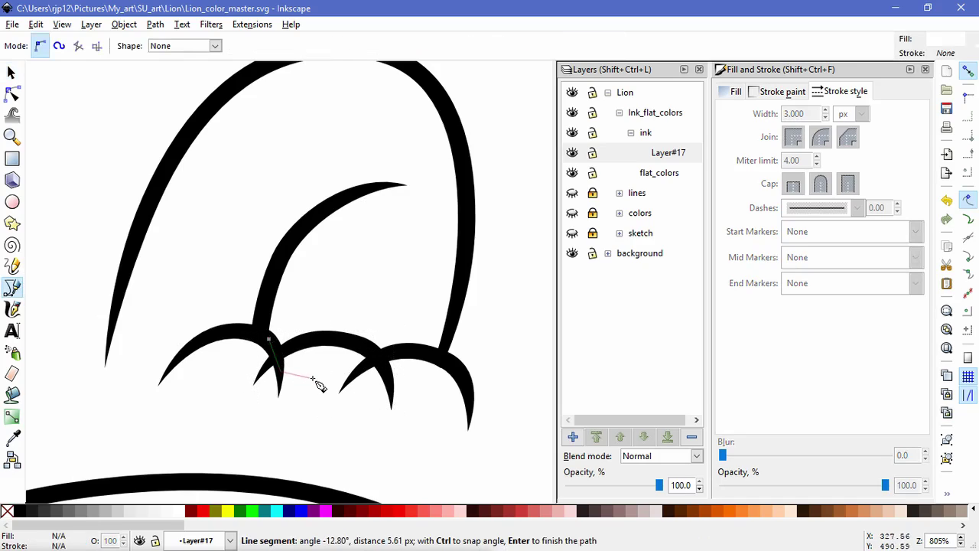
click(411, 430)
click(411, 316)
click(268, 339)
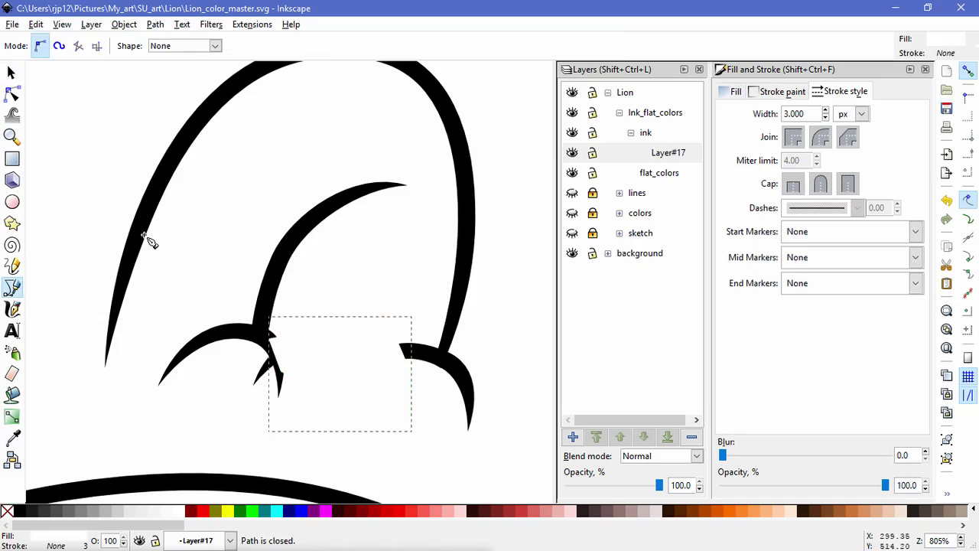
Mask the middle tuft with the white shape to hide the end crossing the leftmost tuft.
click(12, 93)
shift+click(264, 370)
click(124, 24)
mouse_move(249, 135)
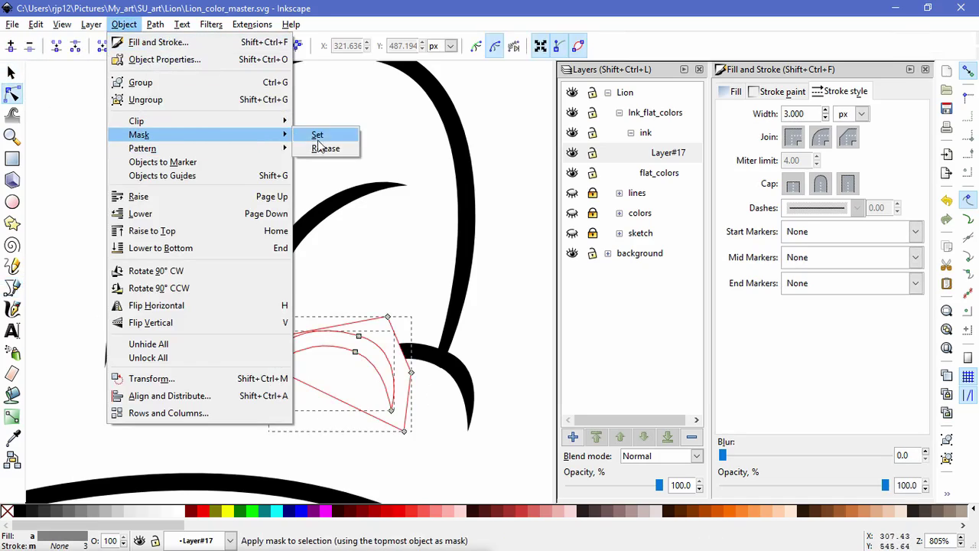
click(316, 140)
Draw a closed white shape over the outer tuft, with one side following the edge of the middle tuft.
click(13, 287)
click(367, 349)
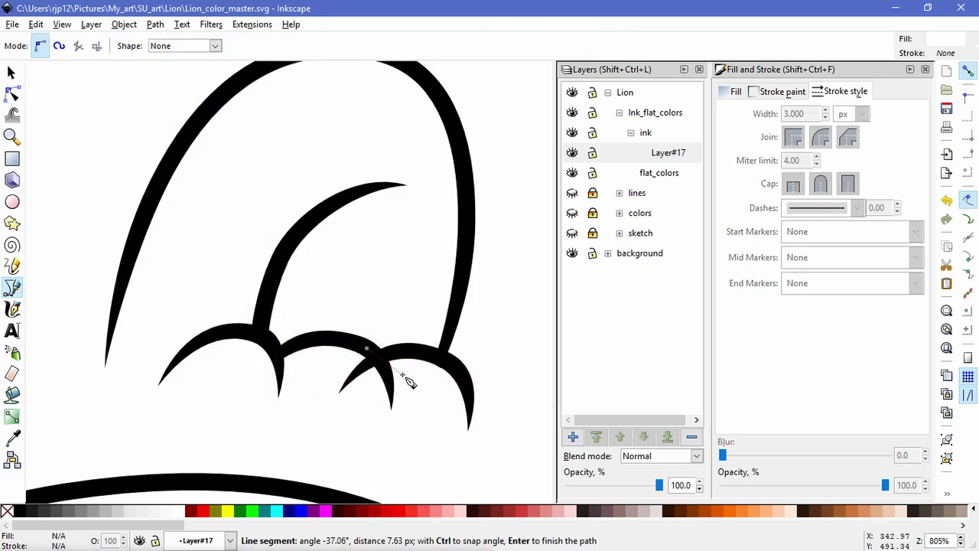
click(388, 375)
click(476, 450)
click(500, 365)
click(437, 303)
click(366, 349)
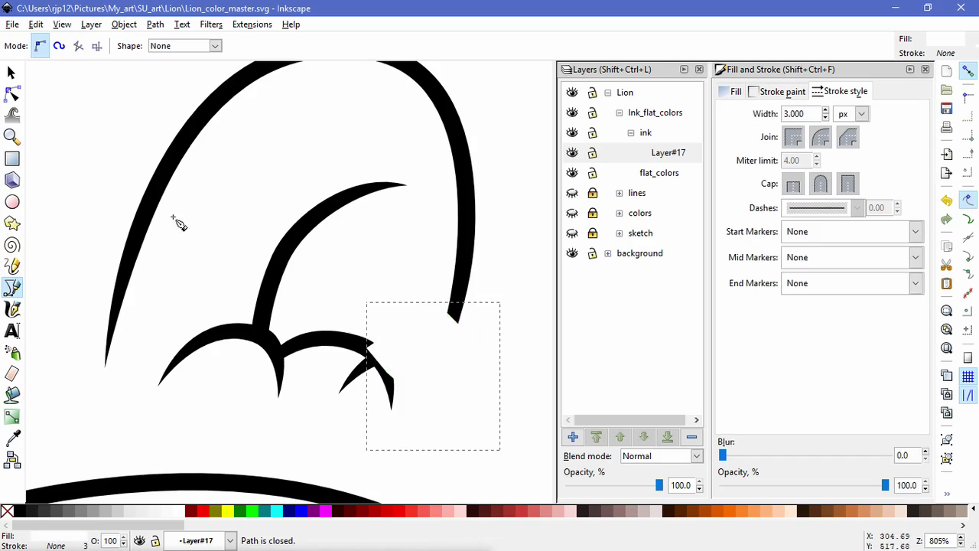
Mask the outer tuft with the newly drawn shape to hide the end crossing the middle tuft.
click(12, 92)
shift+click(364, 364)
click(124, 24)
mouse_move(140, 133)
click(315, 136)
click(355, 426)
ctrl+scroll(354, 426, down, 4)
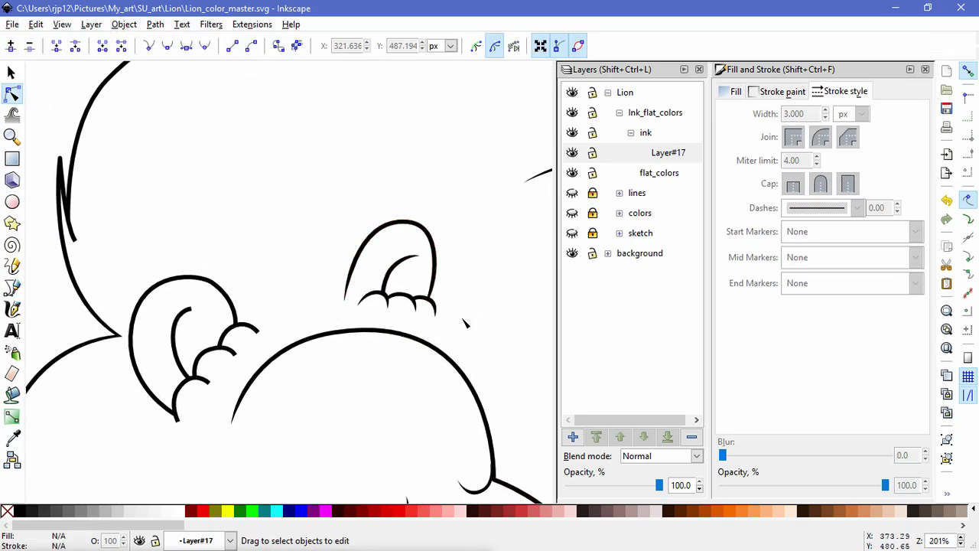
Adjust the masked outer tuft's nodes to refine its curve.
ctrl+scroll(464, 323, up, 3)
key(s)
click(290, 241)
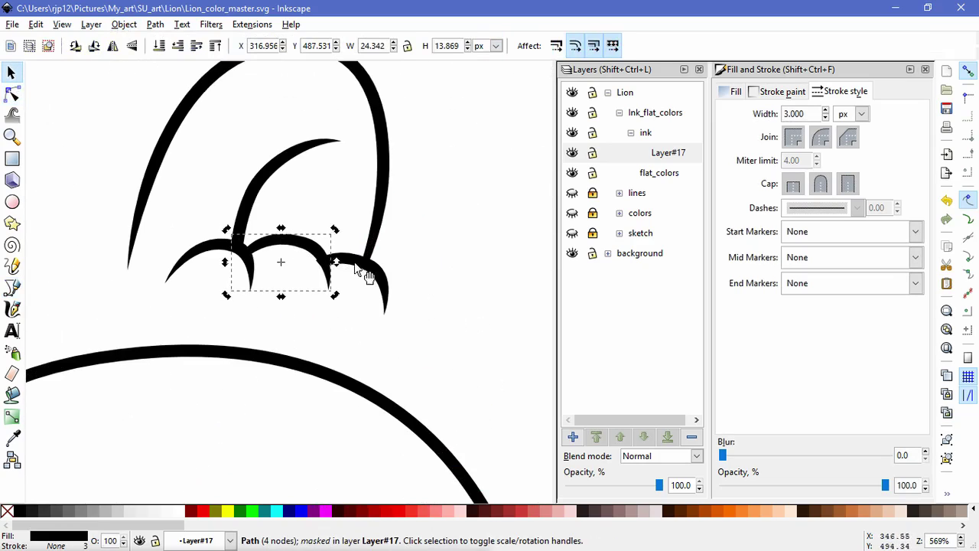
click(377, 283)
click(9, 93)
drag(315, 260, 319, 255)
double_click(249, 326)
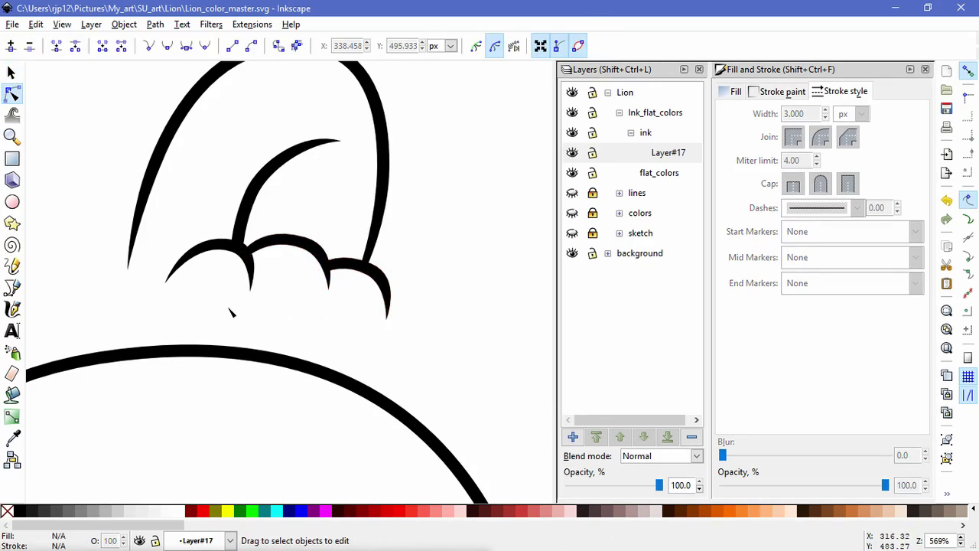
Skew the outer tuft vertically to lower its outer end.
ctrl+scroll(232, 312, down, 3)
ctrl+scroll(252, 309, up, 3)
click(11, 72)
click(349, 295)
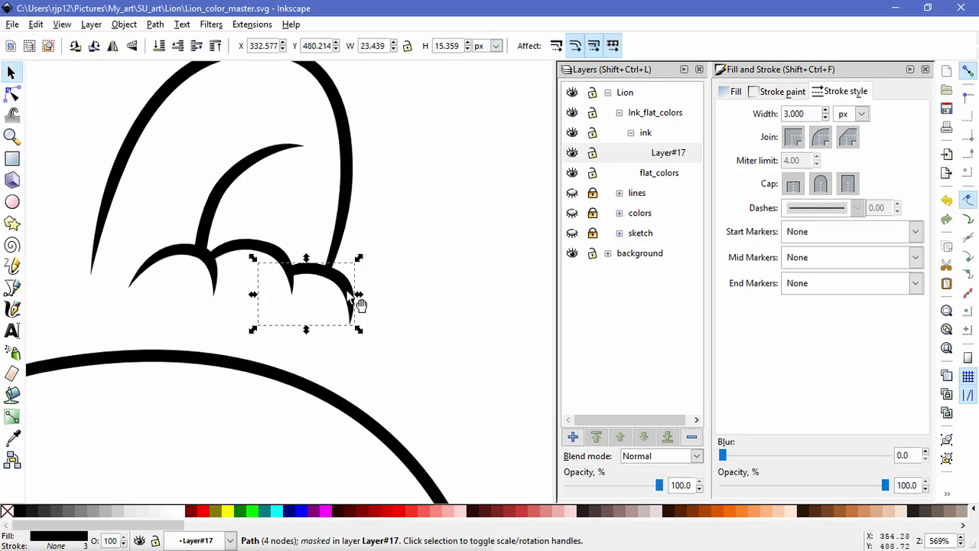
drag(363, 300, 363, 311)
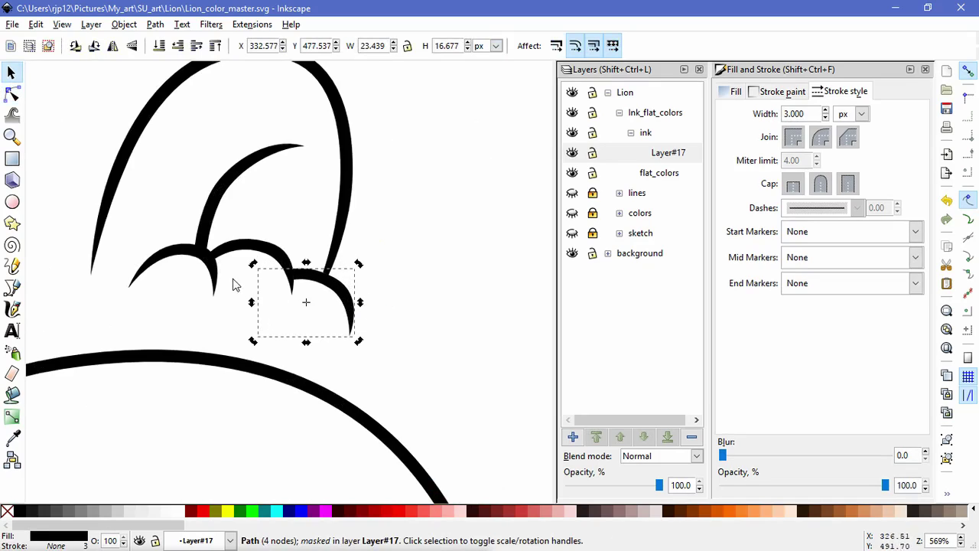
click(212, 332)
Convert the stroke of the left ear's lowest tuft to a path.
scroll(211, 327, down, 2)
key(space)
drag(211, 328, 368, 337)
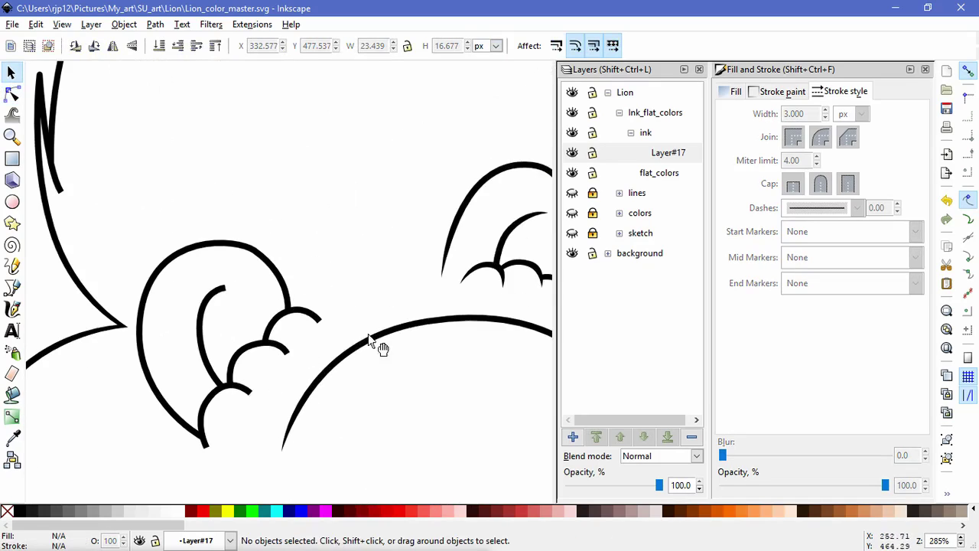
click(239, 392)
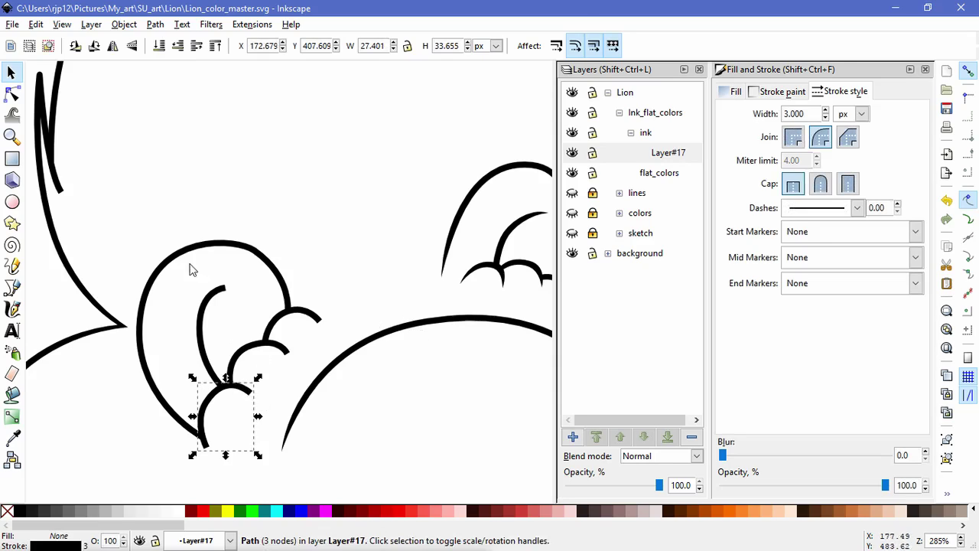
key(n)
click(124, 24)
mouse_move(156, 24)
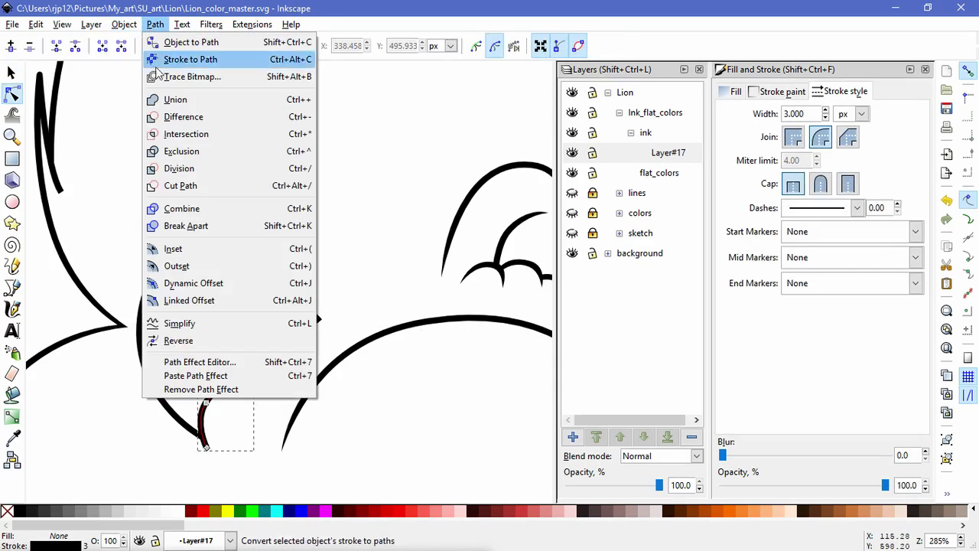
click(165, 60)
scroll(221, 419, up, 3)
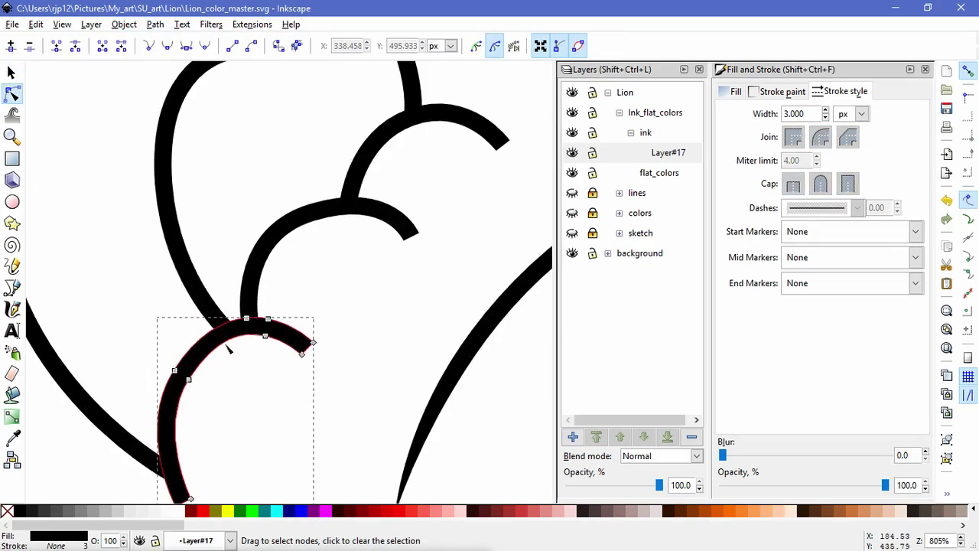
Delete the lowest tuft's surplus nodes near its upper end and reshape the curve with smooth middle nodes.
drag(228, 307, 282, 351)
click(283, 376)
ctrl+scroll(288, 413, down, 2)
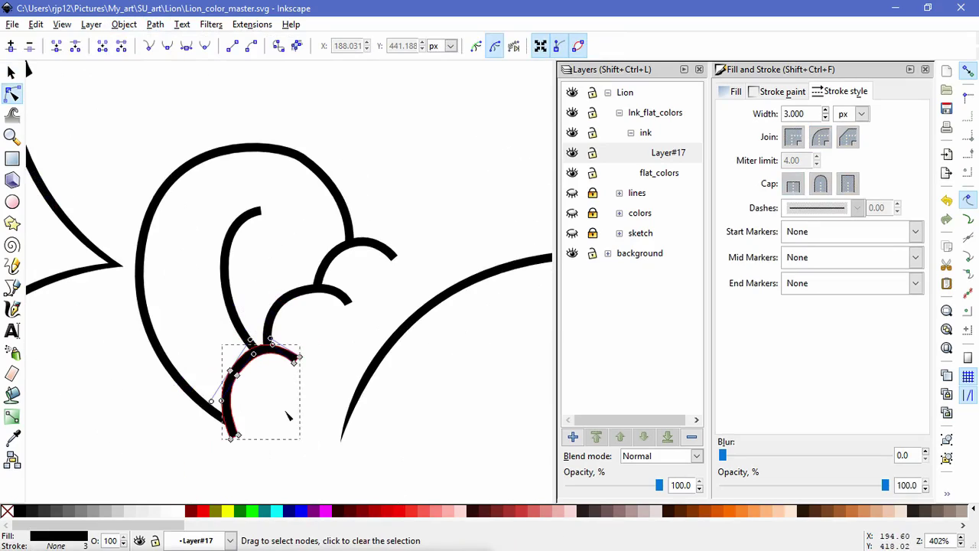
drag(321, 453, 247, 393)
click(231, 48)
click(169, 48)
drag(244, 355, 261, 327)
mouse_move(217, 389)
mouse_down()
mouse_move(205, 410)
mouse_move(215, 407)
mouse_up()
drag(249, 361, 263, 341)
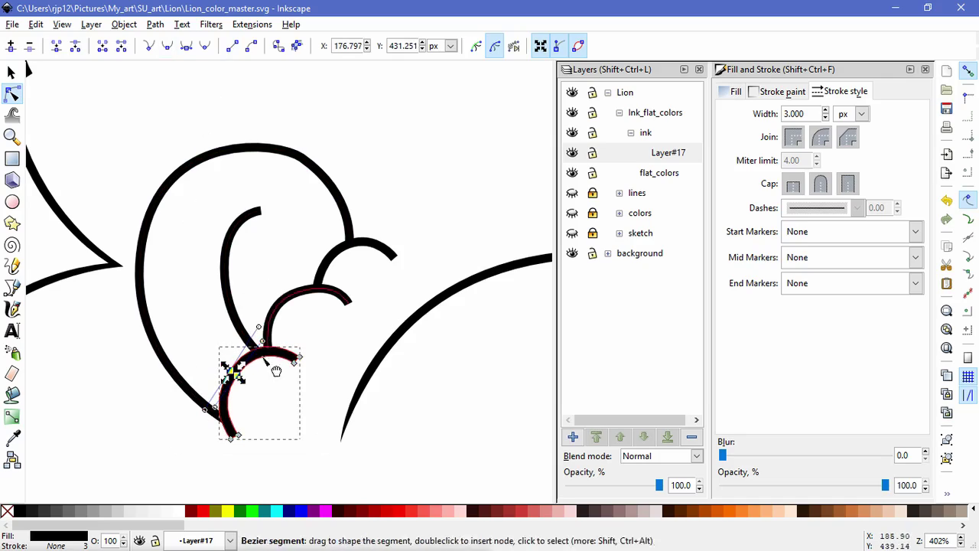
Join the end nodes at both ends of the lowest tuft into tapered points and refine its middle curve.
drag(313, 405, 286, 328)
click(56, 46)
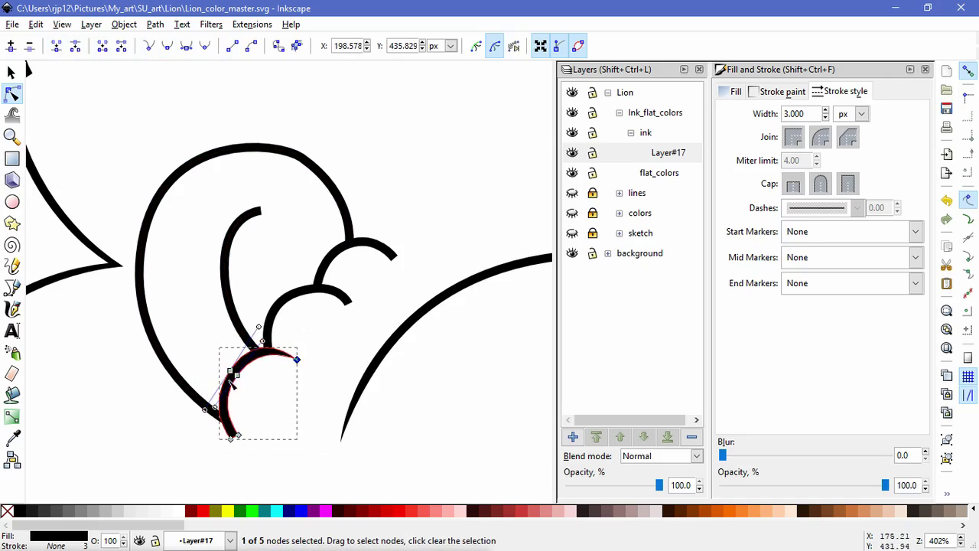
click(234, 435)
drag(264, 342, 250, 374)
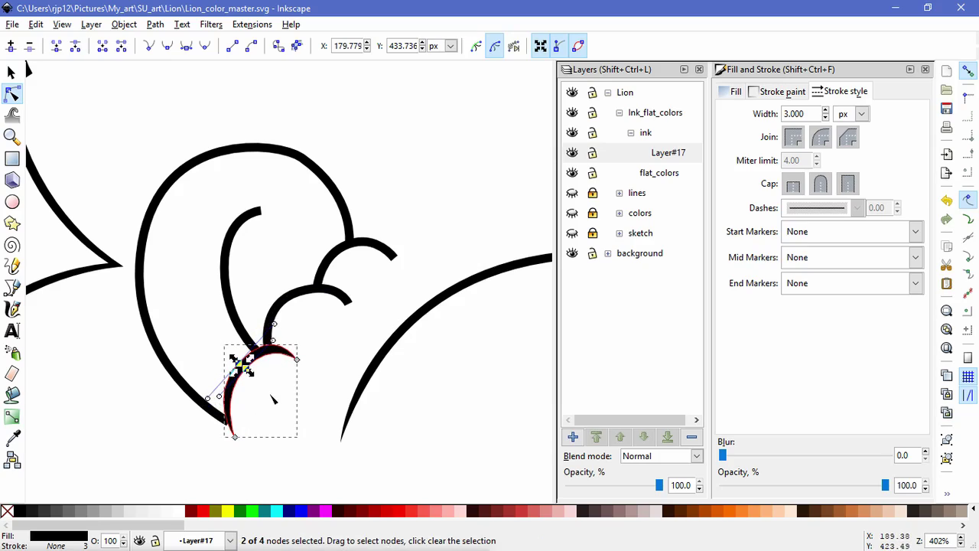
Delete the left ear's untapered middle and upper tufts.
click(320, 323)
click(320, 323)
click(12, 72)
click(334, 290)
shift+click(377, 245)
key(Delete)
Duplicate the tapered lowest tuft and place copies where the left ear's middle and upper tufts belong.
click(287, 352)
key(ctrl+d)
mouse_move(280, 345)
mouse_down()
mouse_move(327, 280)
mouse_move(321, 275)
mouse_move(353, 300)
mouse_move(368, 233)
mouse_up()
click(329, 281)
key(ctrl+z)
click(330, 281)
Scale and reposition the middle tuft copy so it runs from the lowest tuft to the upper tuft.
drag(295, 308, 281, 294)
drag(253, 358, 286, 369)
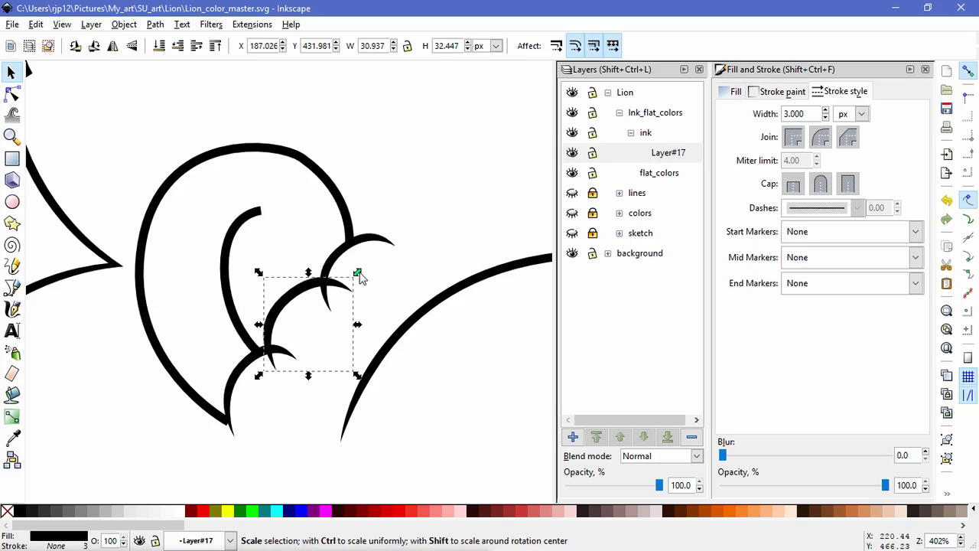
drag(357, 273, 344, 282)
drag(259, 283, 251, 274)
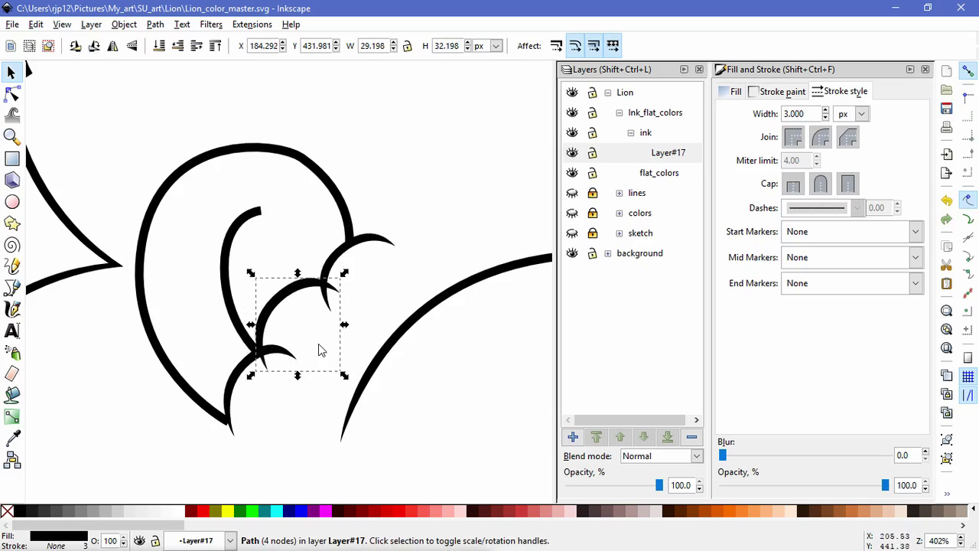
Rotate, scale and reposition the upper tuft copy so it meets the ear outline and the middle tuft.
click(363, 243)
click(401, 277)
click(391, 248)
drag(401, 274, 399, 284)
drag(379, 240, 385, 245)
drag(322, 315, 319, 307)
drag(344, 254, 339, 259)
drag(403, 242, 414, 231)
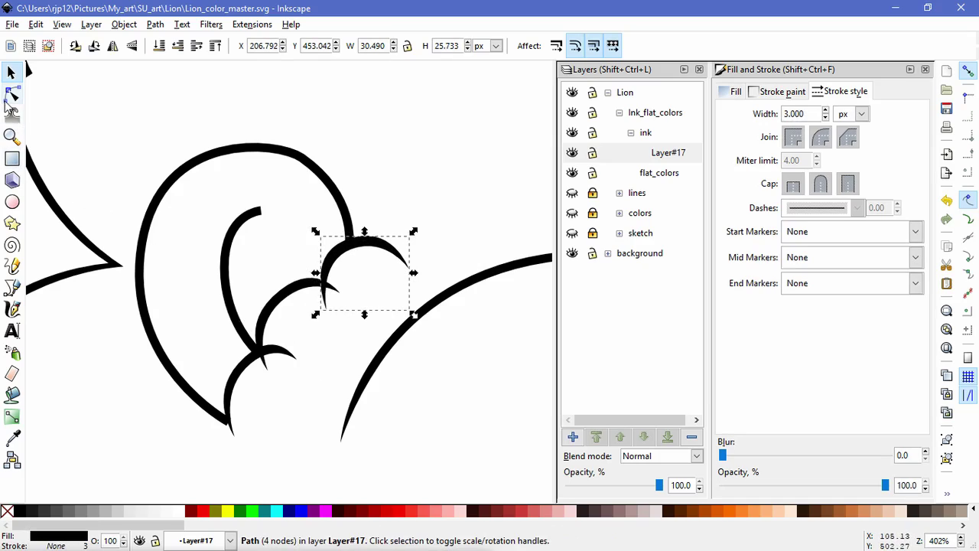
Draw a closed white shape over the upper tuft down to the middle tuft and mask the upper tuft with it.
click(13, 288)
click(311, 283)
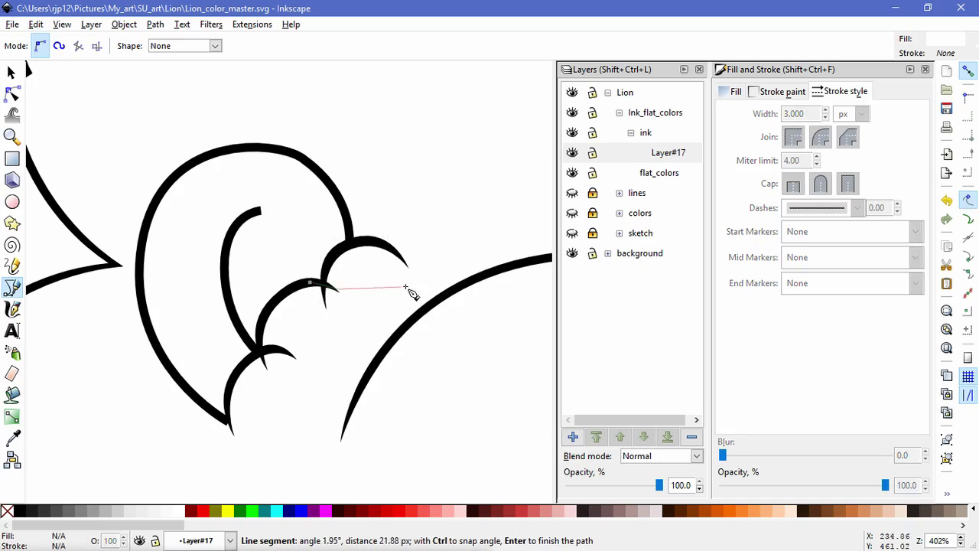
click(318, 286)
key(n)
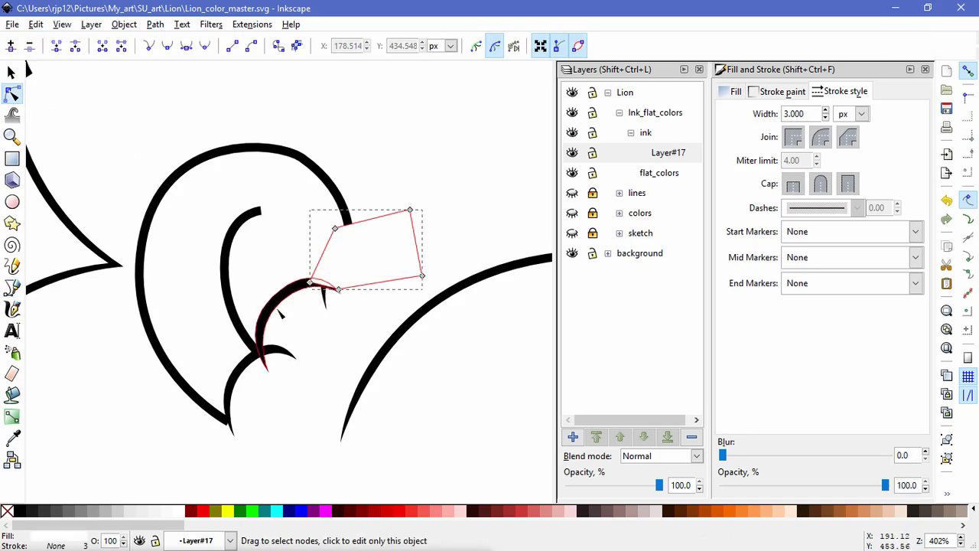
click(124, 24)
mouse_move(138, 134)
click(320, 136)
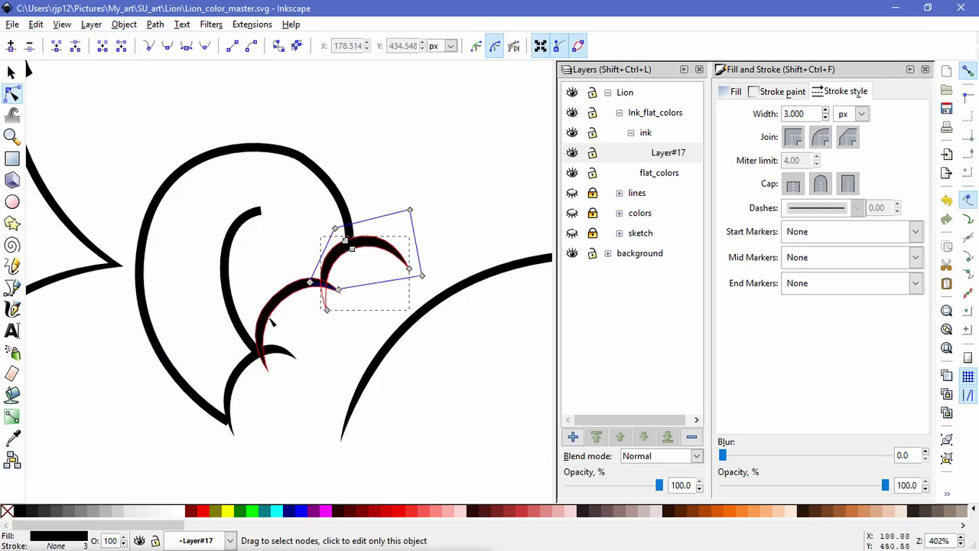
Draw a closed white shape over the middle tuft, with its lower side crossing along the lowest tuft.
click(13, 287)
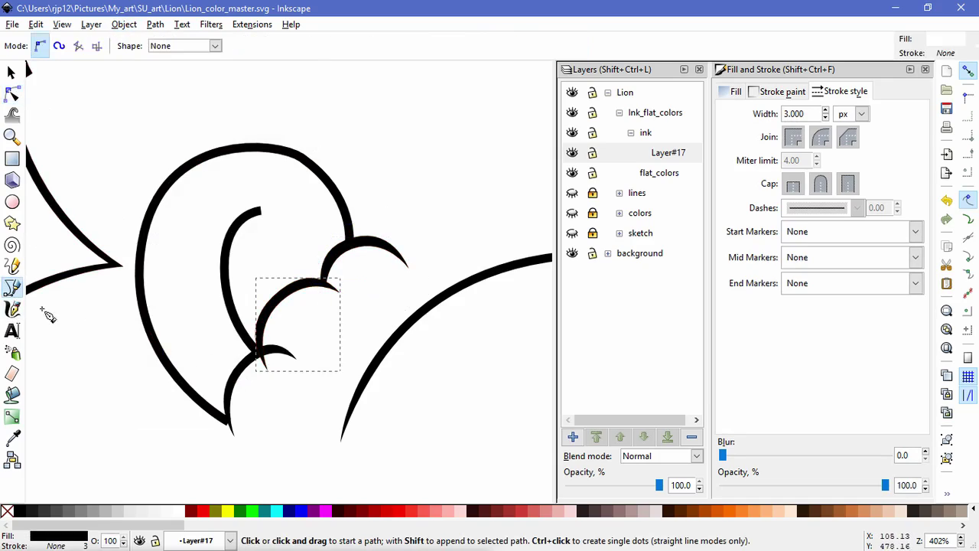
click(247, 359)
click(276, 346)
click(369, 291)
click(312, 250)
click(227, 284)
click(246, 358)
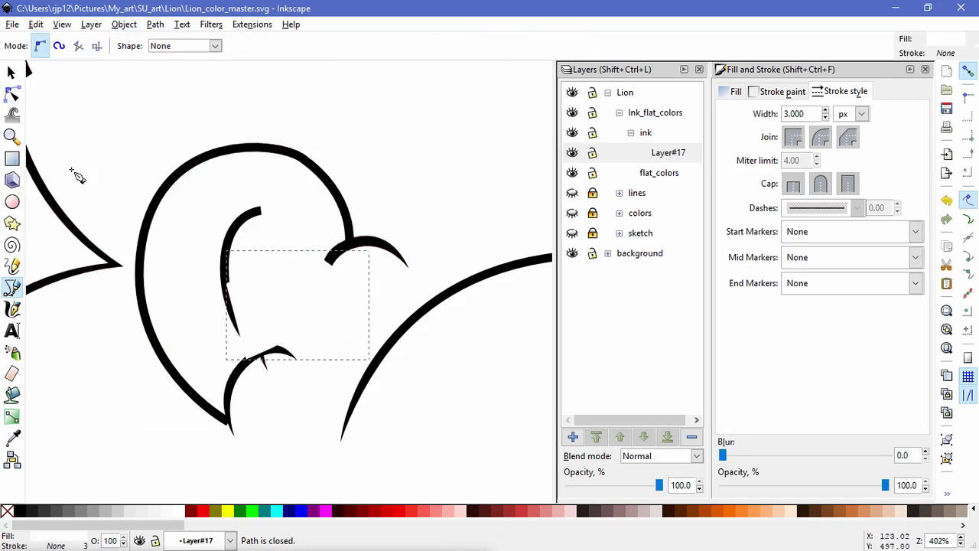
Mask the middle tuft with the new shape to hide the end crossing the lowest tuft.
click(12, 92)
shift+click(318, 282)
click(124, 23)
mouse_move(230, 136)
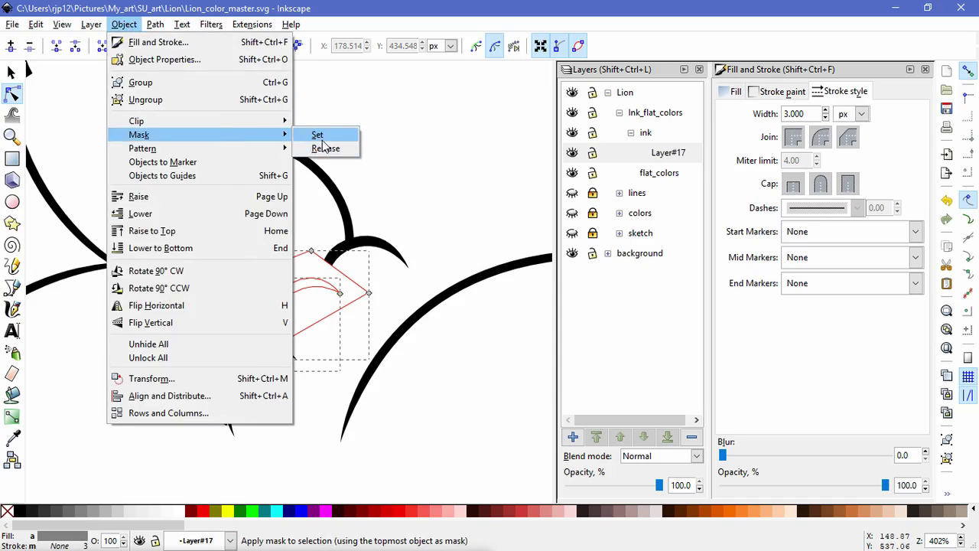
click(318, 135)
Convert the left ear's outer outline stroke to a path and join its end nodes into tapered tips.
click(205, 389)
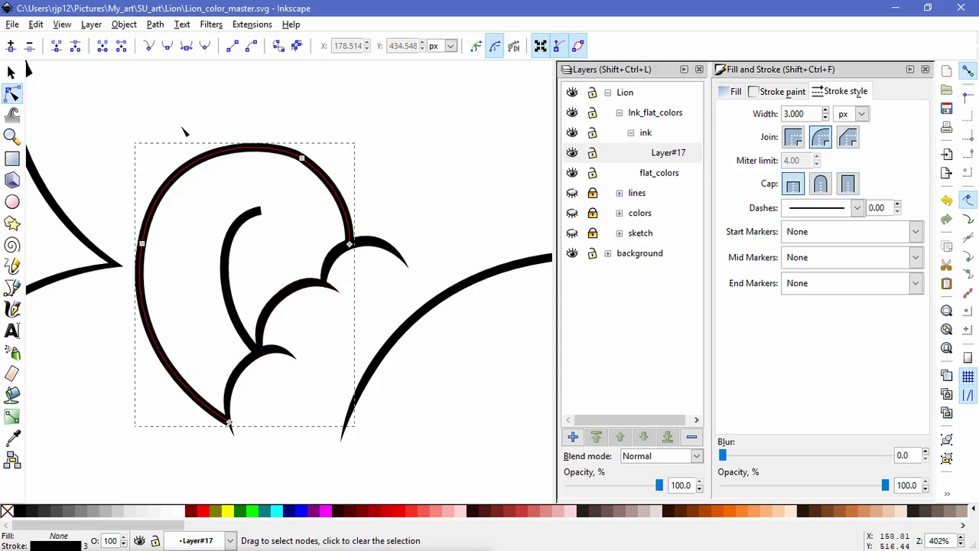
drag(373, 245, 402, 262)
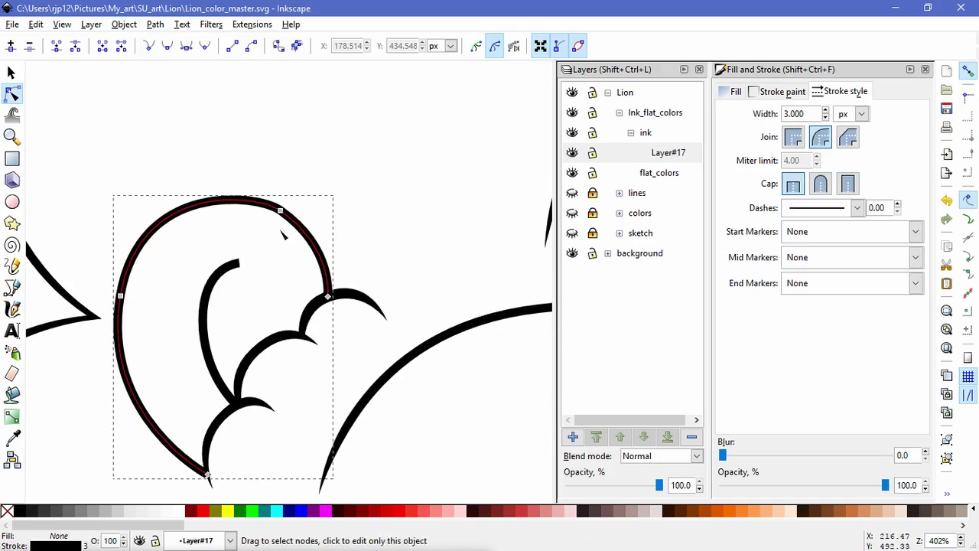
click(155, 25)
click(164, 59)
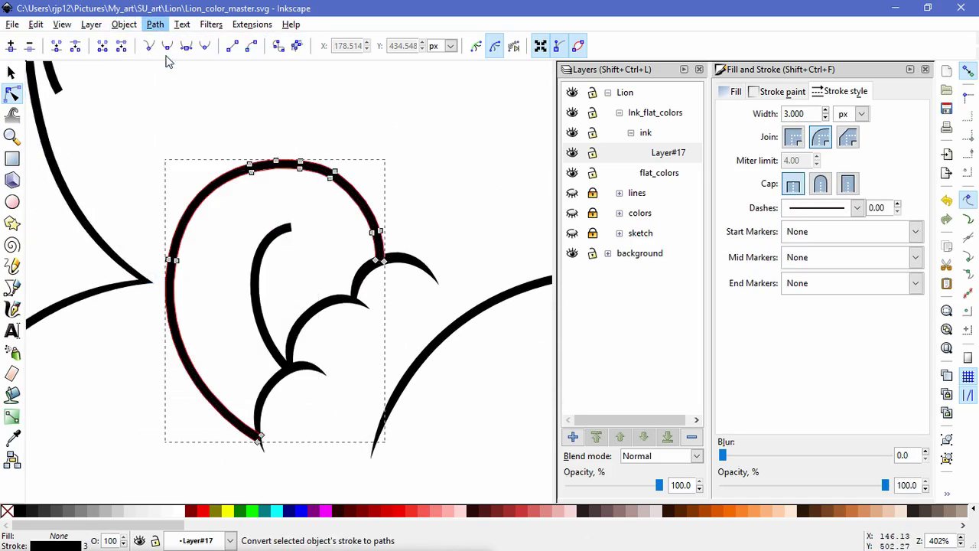
drag(269, 455, 248, 425)
click(57, 47)
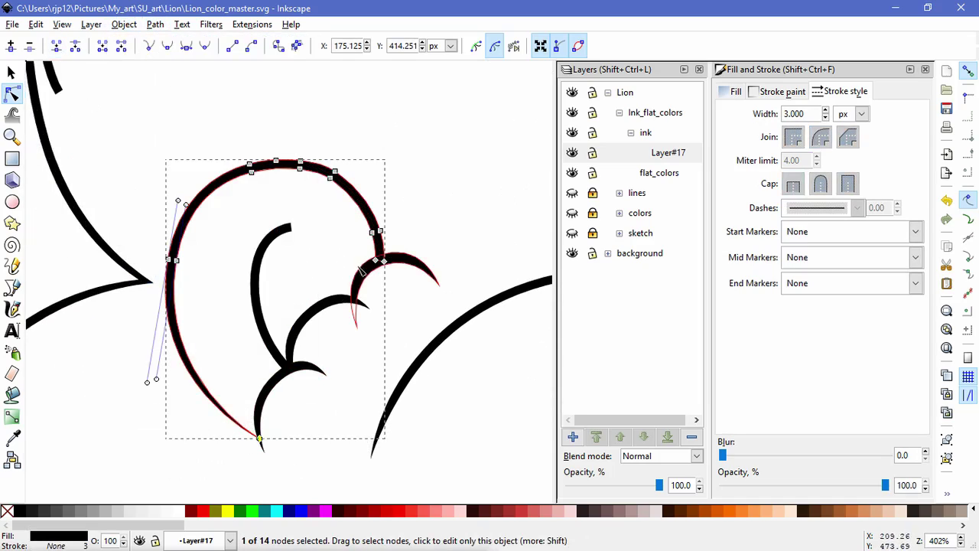
drag(406, 283, 383, 287)
Draw a closed white band around the left ear's outer outline, with one end cutting across at the upper tuft.
click(12, 288)
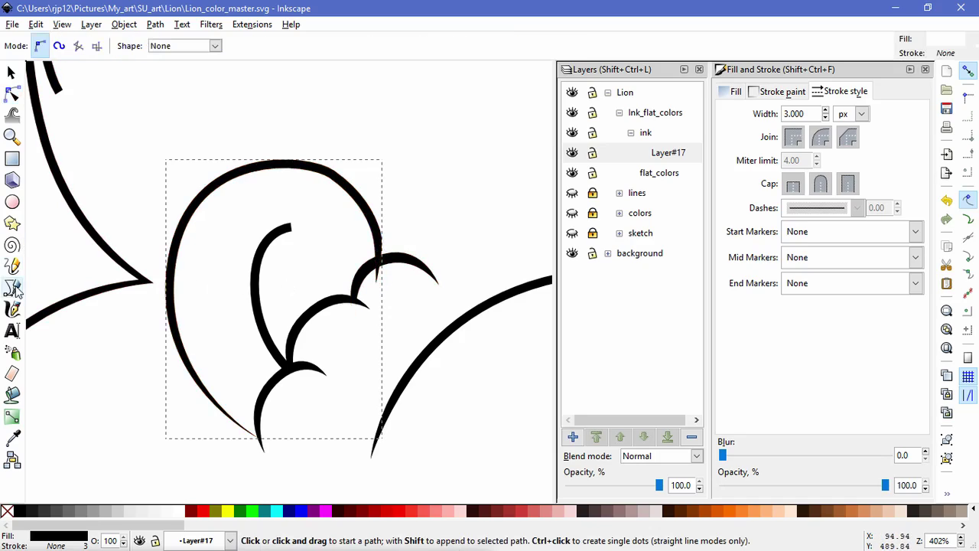
click(398, 257)
click(365, 264)
click(306, 185)
click(201, 220)
click(193, 329)
click(280, 449)
click(236, 448)
click(142, 350)
click(149, 188)
click(280, 102)
click(398, 175)
click(399, 257)
Mask the left ear's outer outline with the new band to hide the tip crossing the upper tuft.
click(12, 92)
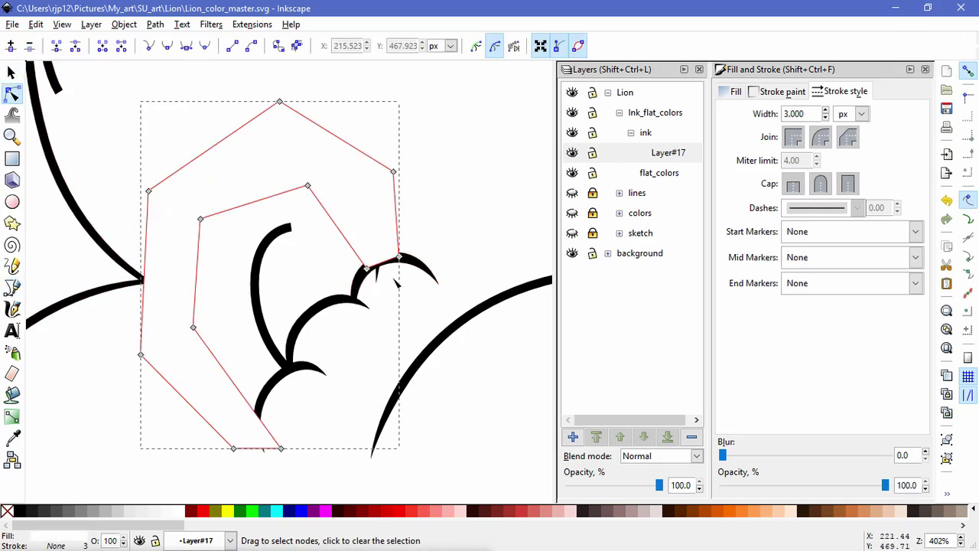
click(124, 23)
mouse_move(156, 135)
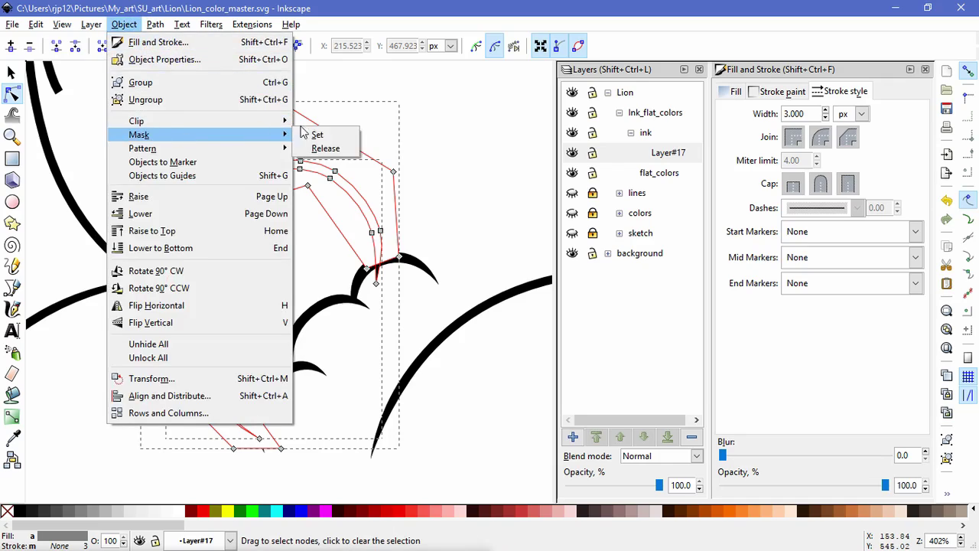
click(316, 136)
Convert the stroke of the left ear's inner curve to a path.
click(257, 276)
click(123, 24)
mouse_move(156, 23)
click(186, 59)
Delete the inner curve's surplus upper nodes, straighten its segments and make the middle nodes smooth.
click(288, 222)
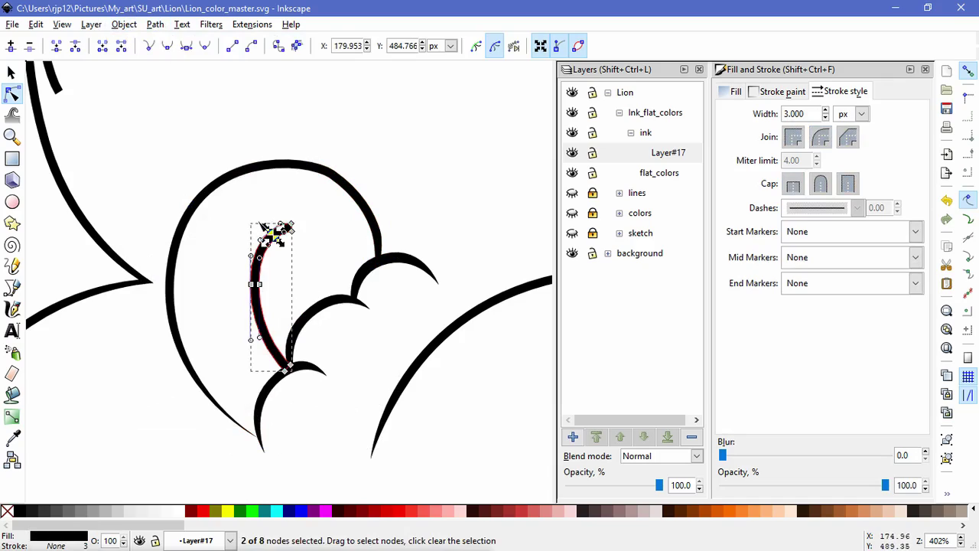
drag(244, 257, 172, 116)
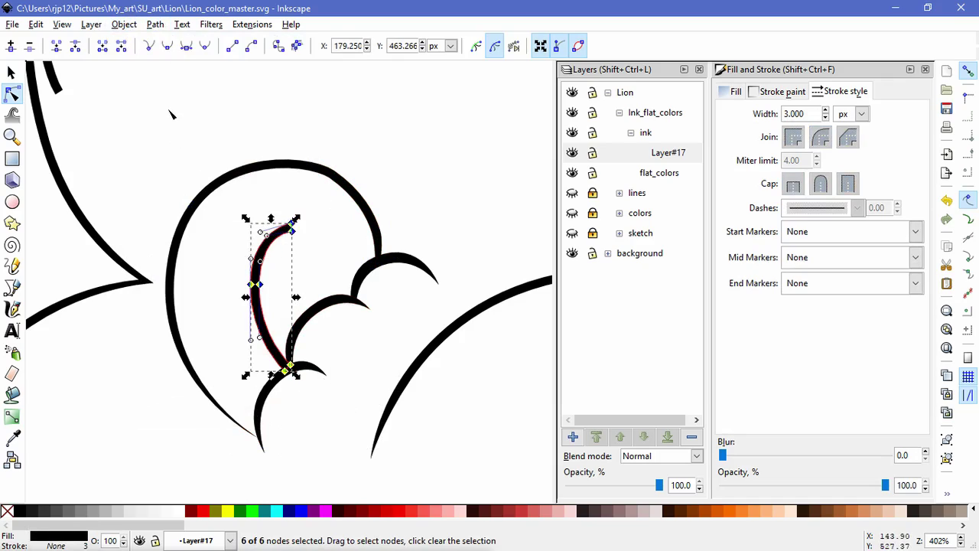
click(231, 46)
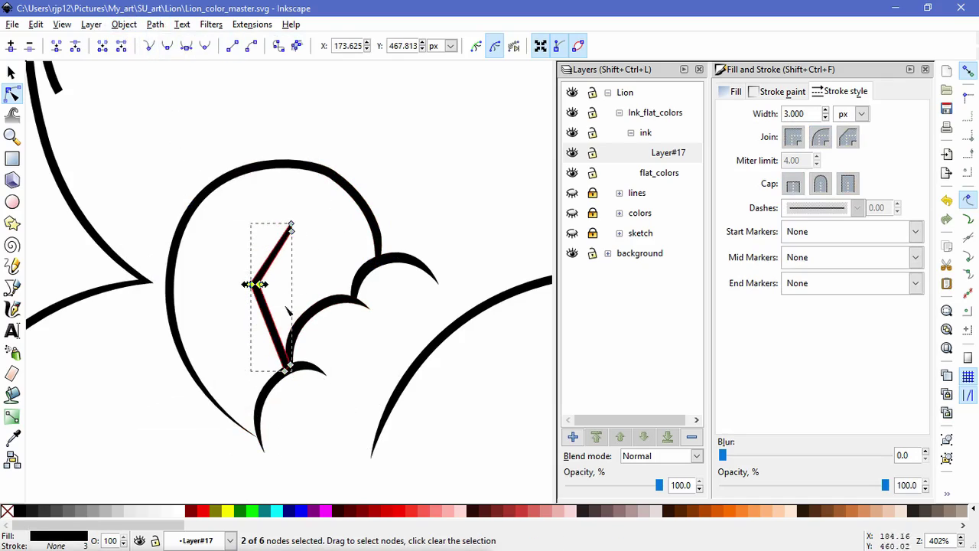
click(168, 47)
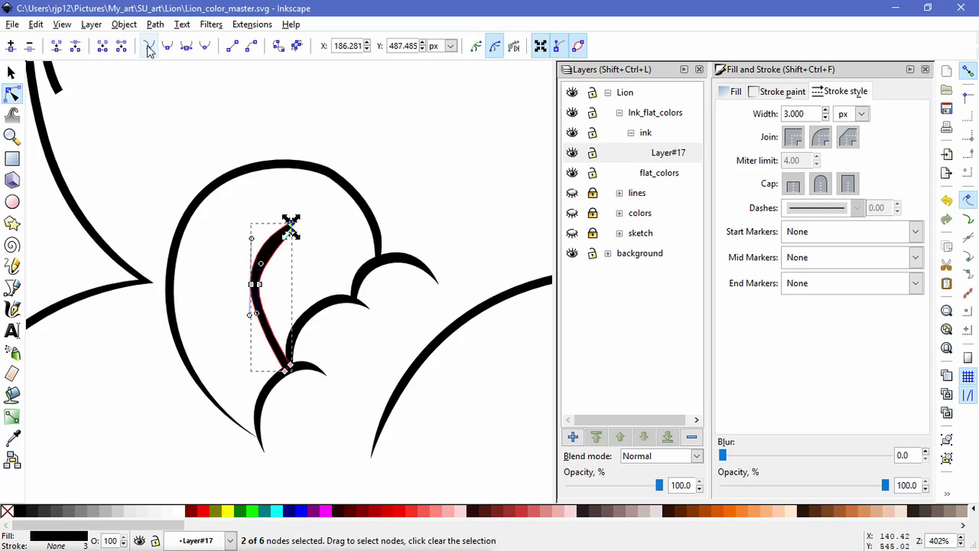
Join the inner curve's upper end nodes into a tapered tip and adjust the middle handles to even the line.
drag(251, 238, 251, 227)
drag(250, 314, 264, 342)
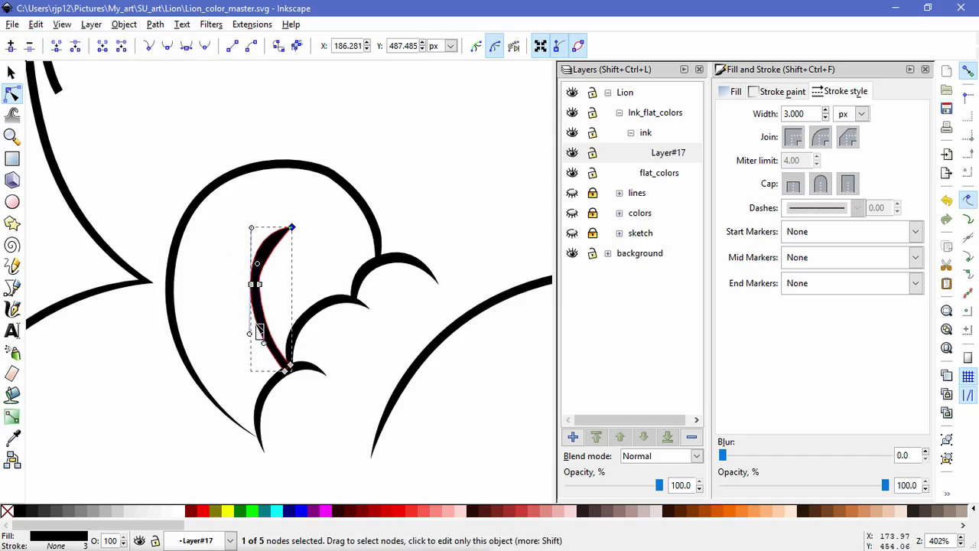
drag(258, 264, 257, 239)
drag(264, 342, 257, 290)
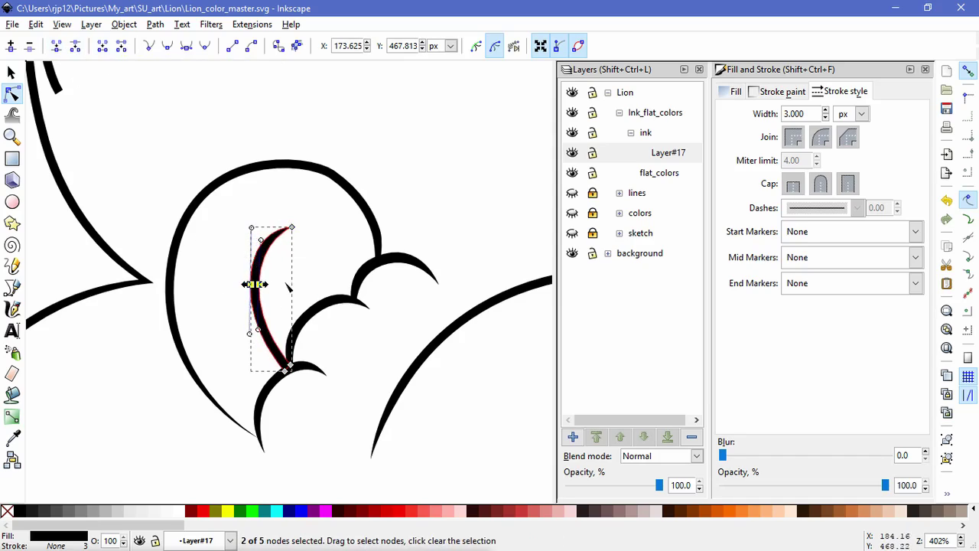
click(306, 286)
Delete the surplus nodes along the upper arc of the left ear's masked outline to smooth it.
scroll(383, 367, up, 2)
click(370, 170)
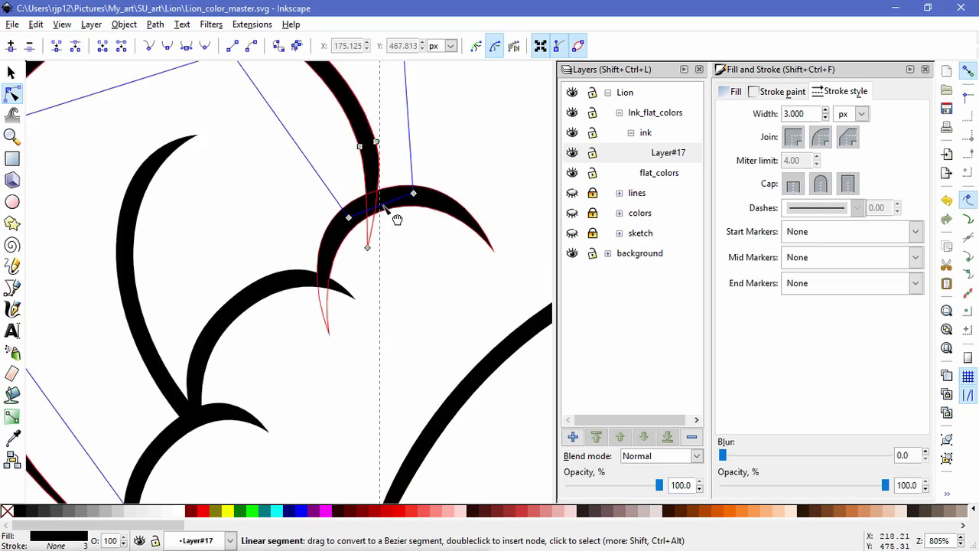
scroll(393, 248, down, 2)
scroll(394, 279, up, 3)
drag(242, 185, 265, 231)
drag(324, 208, 391, 268)
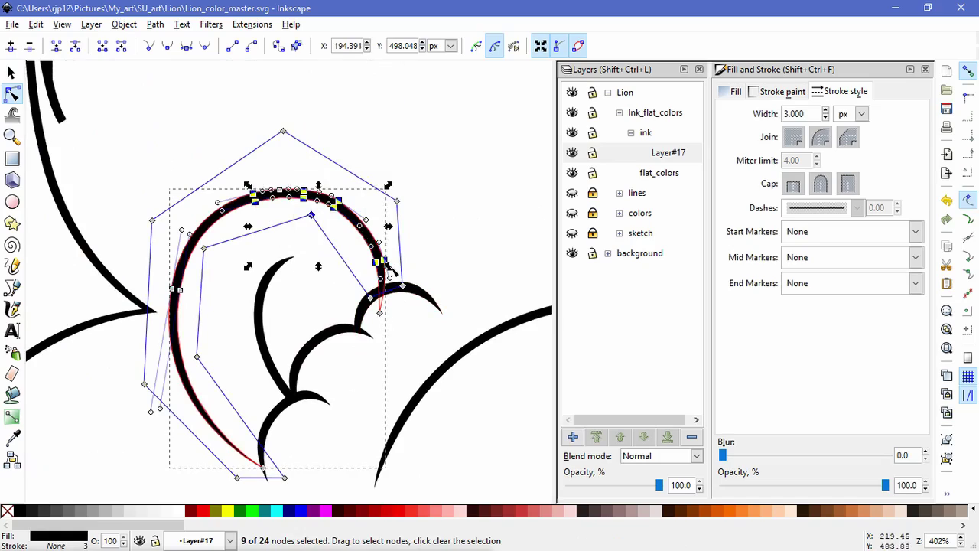
key(Delete)
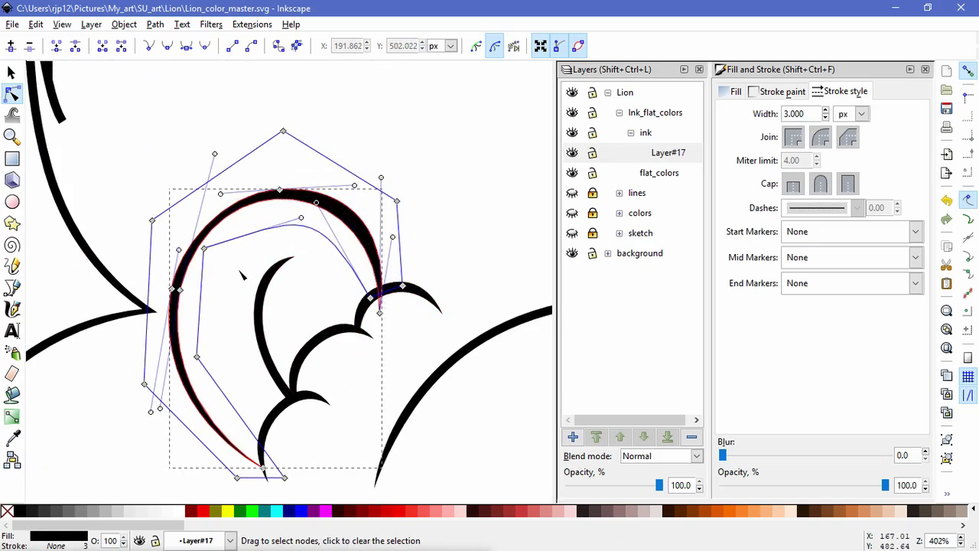
click(277, 189)
key(Delete)
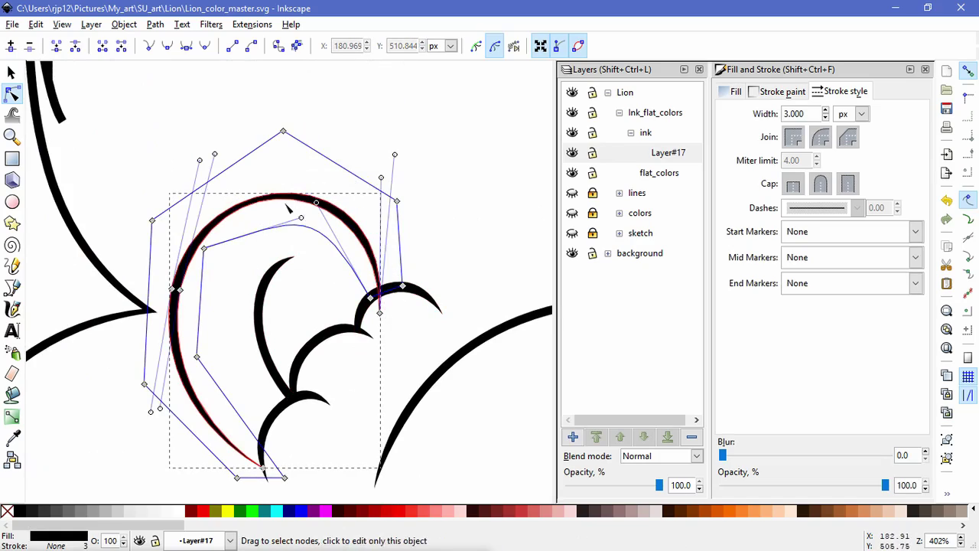
Try to straighten the segments of the left ear's outer outline and smooth its middle nodes.
drag(426, 485, 142, 213)
click(174, 289)
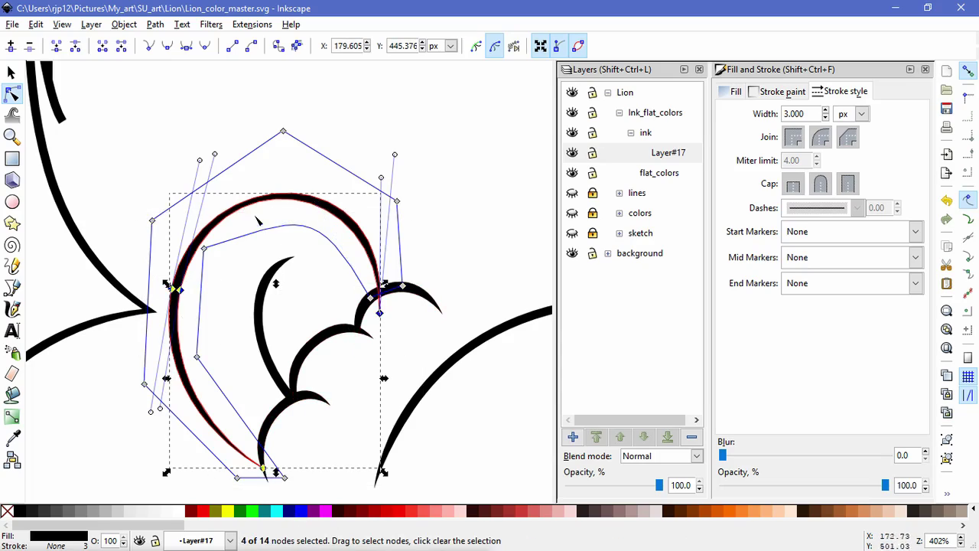
click(228, 50)
drag(197, 318, 198, 320)
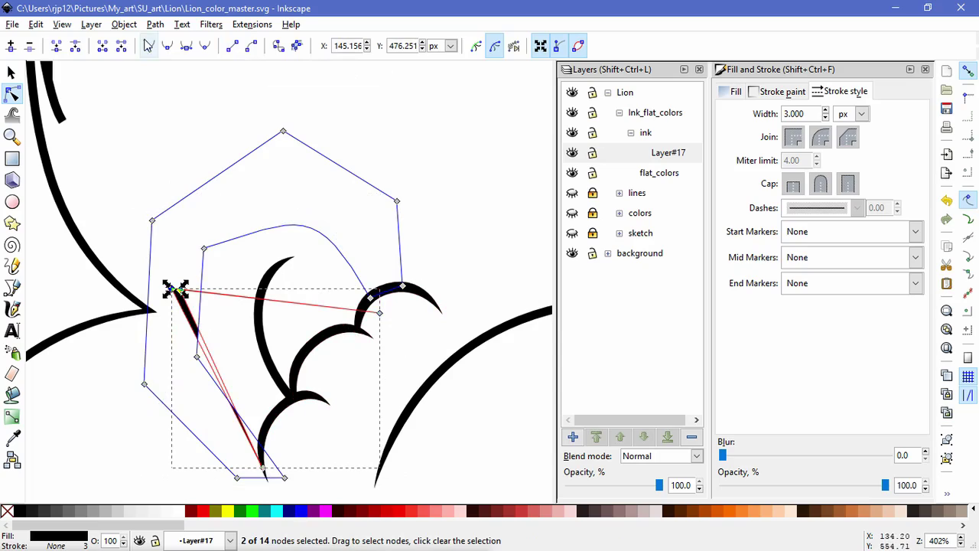
click(168, 49)
drag(213, 234, 275, 55)
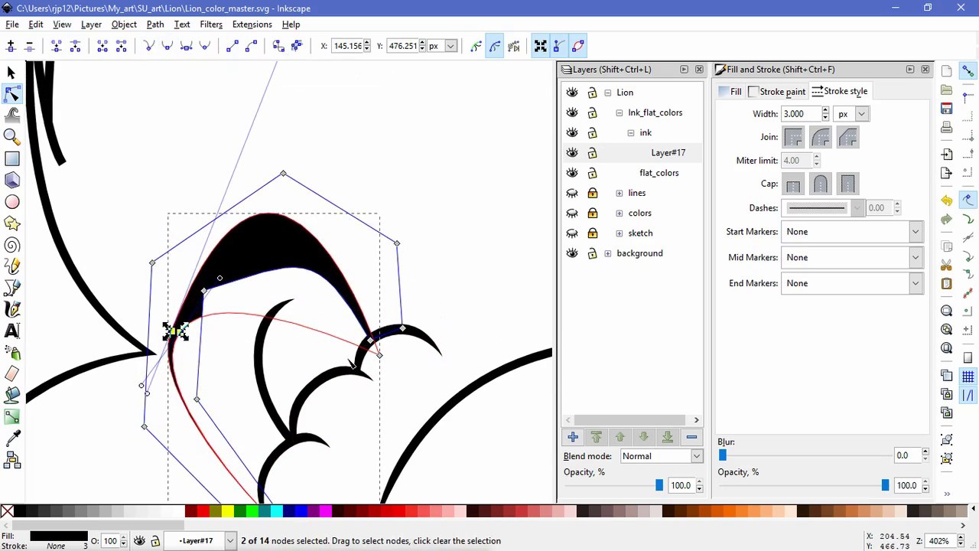
key(ctrl+z)
key(ctrl+z)
key(ctrl+z)
Adjust the handles along the upper arc of the left ear's outer outline to even its thickness.
drag(175, 331, 195, 304)
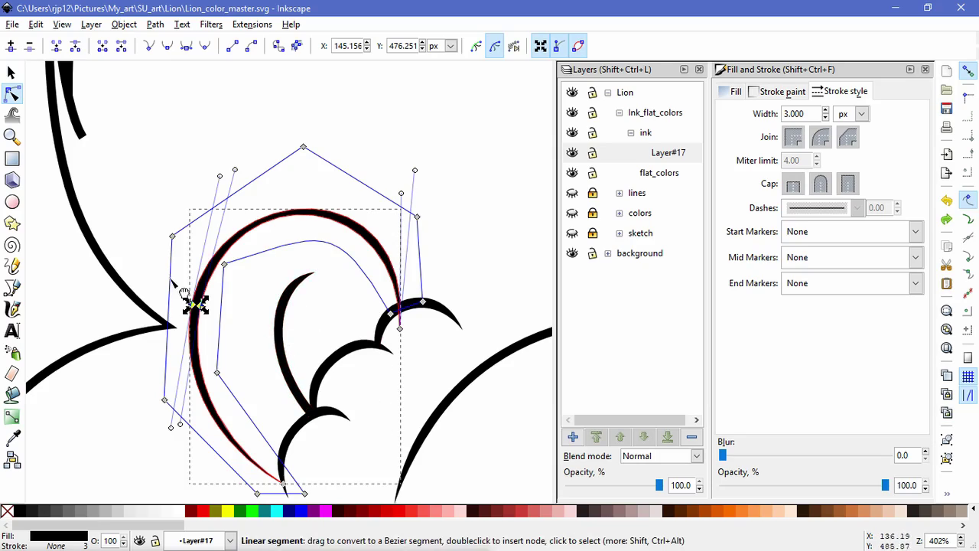
mouse_move(234, 170)
mouse_down()
mouse_move(218, 189)
mouse_move(227, 183)
mouse_up()
drag(415, 170, 408, 173)
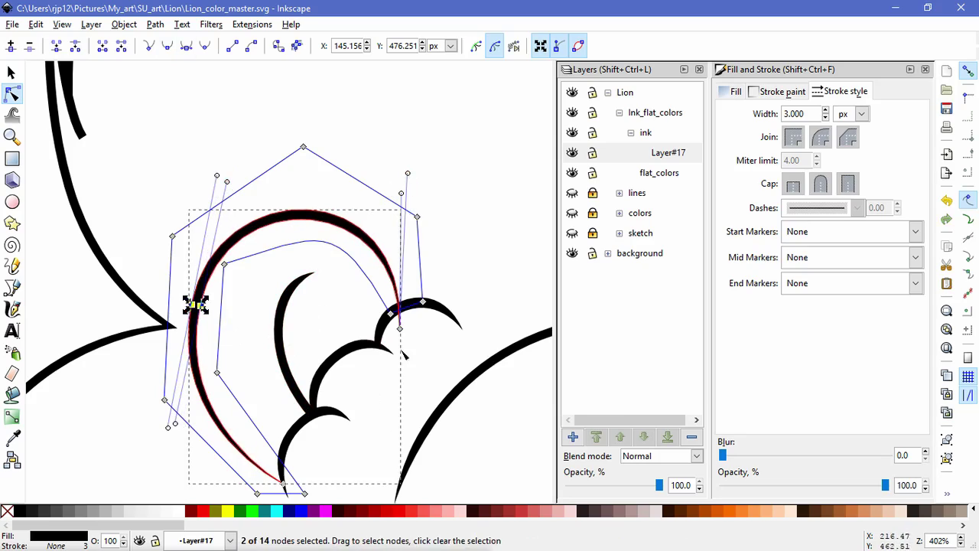
click(280, 348)
click(224, 334)
Convert the stroke of the hind paw's uppermost line, running from the ankle around the first toe, to a path.
scroll(354, 393, down, 5)
drag(394, 401, 362, 375)
drag(410, 490, 375, 447)
drag(547, 499, 408, 410)
scroll(402, 365, up, 3)
drag(404, 368, 107, 391)
click(143, 326)
drag(184, 343, 250, 327)
click(124, 24)
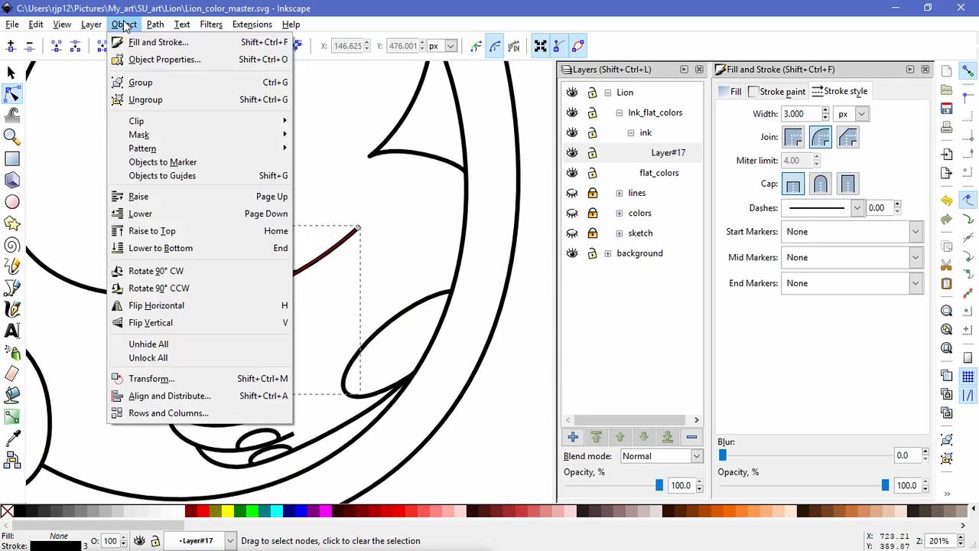
mouse_move(155, 149)
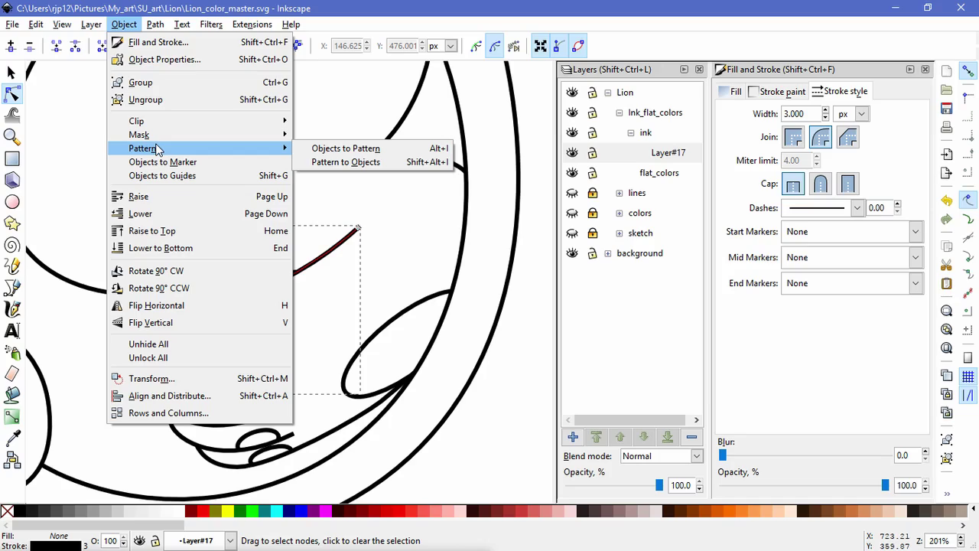
click(159, 26)
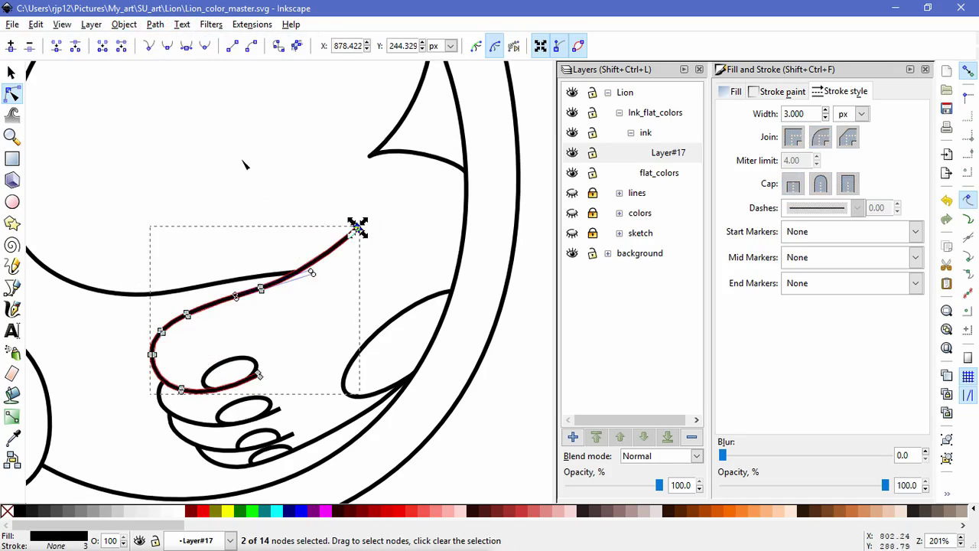
Join the end nodes of the hind paw's uppermost line into tapered tips and reshape its lower tip beside the toe pad.
click(58, 47)
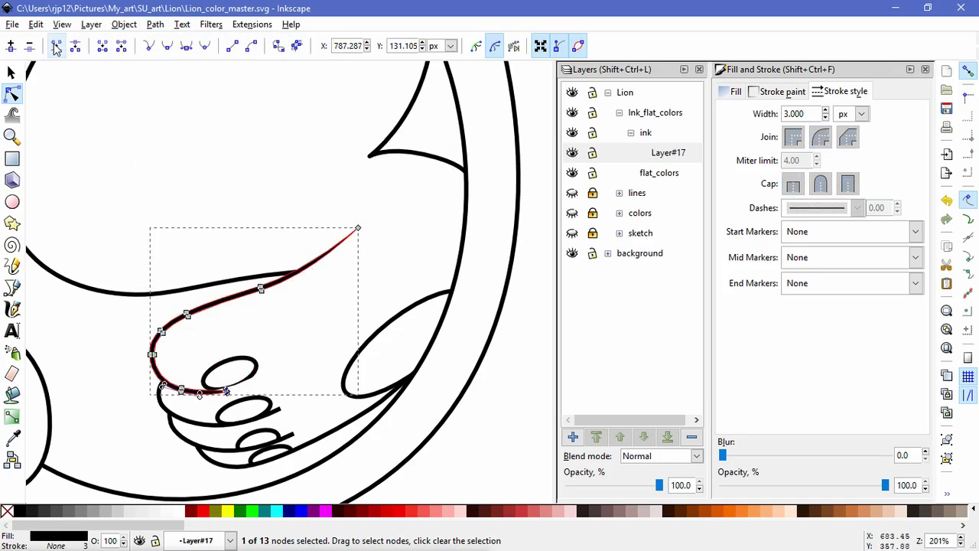
scroll(260, 382, up, 2)
drag(196, 400, 237, 389)
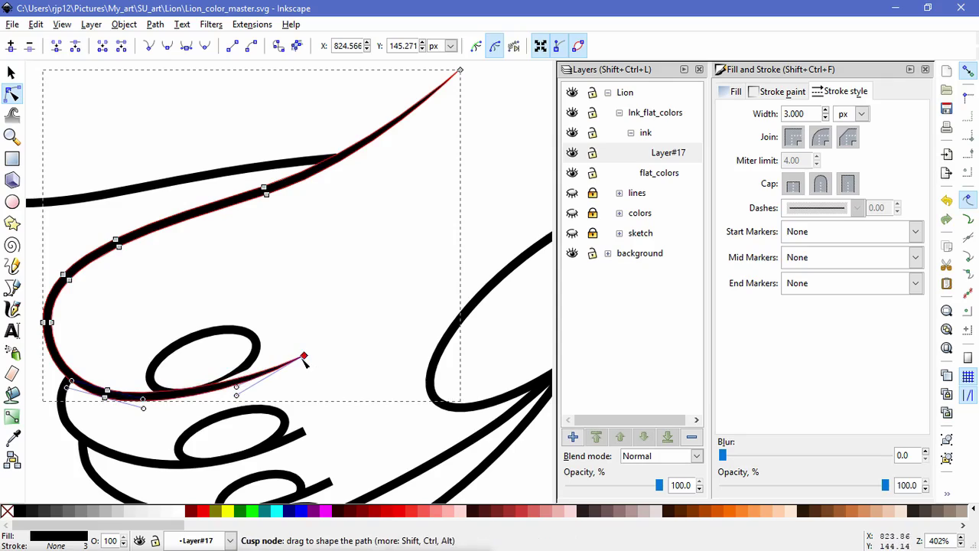
drag(303, 356, 296, 352)
click(153, 447)
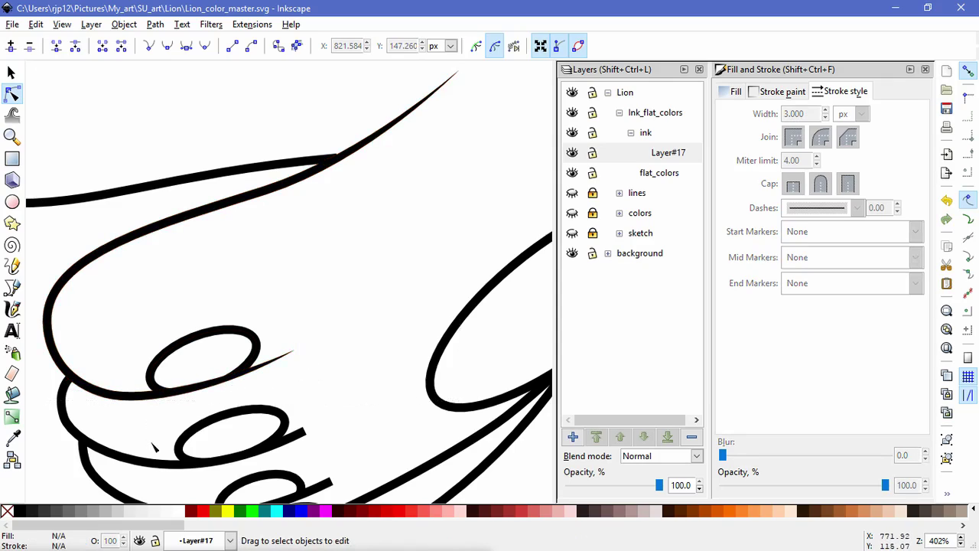
Convert the stroke of the hind paw's second toe line to a path.
click(157, 461)
click(117, 25)
mouse_move(155, 25)
click(184, 59)
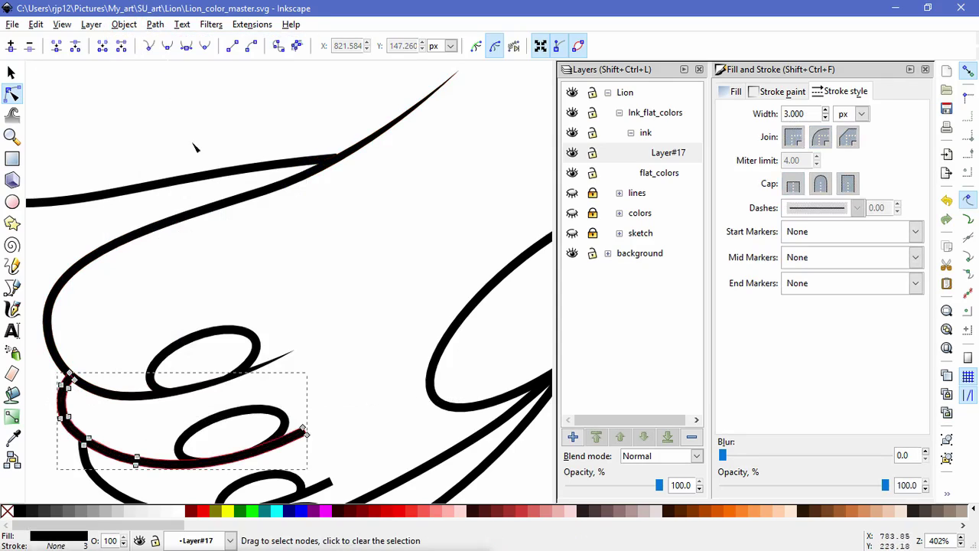
Join the second toe line's outer end nodes into a tapered tip and adjust the handles to curve it upward.
mouse_move(314, 460)
mouse_down()
mouse_move(287, 414)
mouse_move(329, 433)
mouse_move(295, 466)
mouse_up()
mouse_move(329, 423)
mouse_down()
mouse_move(297, 451)
mouse_move(329, 419)
mouse_up()
drag(298, 450, 294, 454)
drag(329, 419, 325, 419)
click(136, 459)
drag(178, 473, 199, 468)
click(362, 425)
click(362, 426)
click(313, 423)
drag(327, 418, 324, 413)
drag(294, 454, 306, 456)
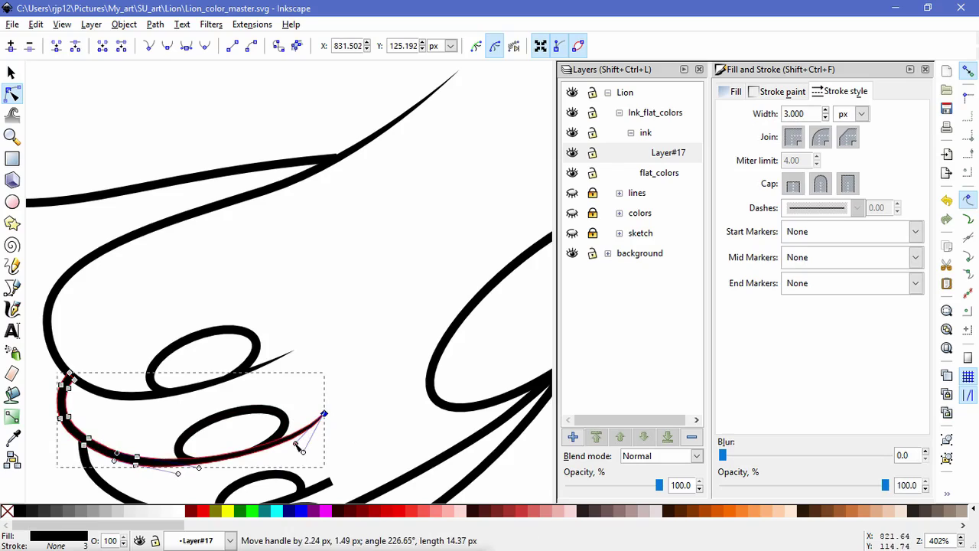
double_click(187, 485)
Try to convert the hind paw's third toe line to a path and edit its outer end node.
key(space)
drag(176, 484, 211, 413)
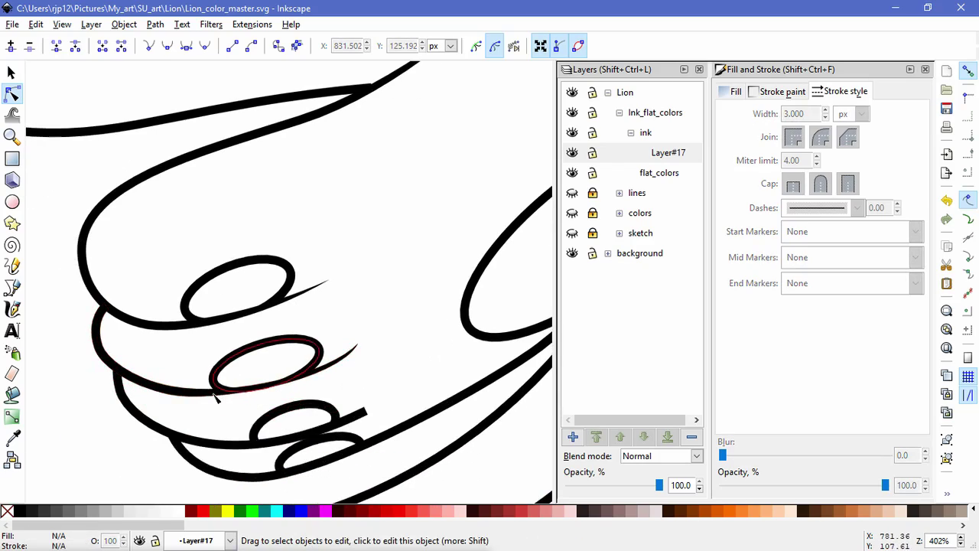
click(321, 429)
click(156, 25)
click(180, 61)
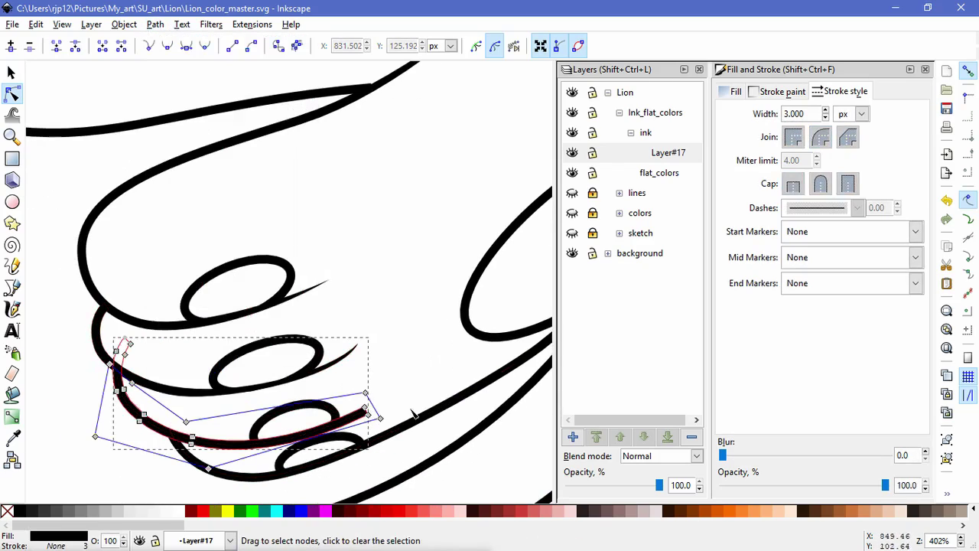
drag(358, 396, 368, 414)
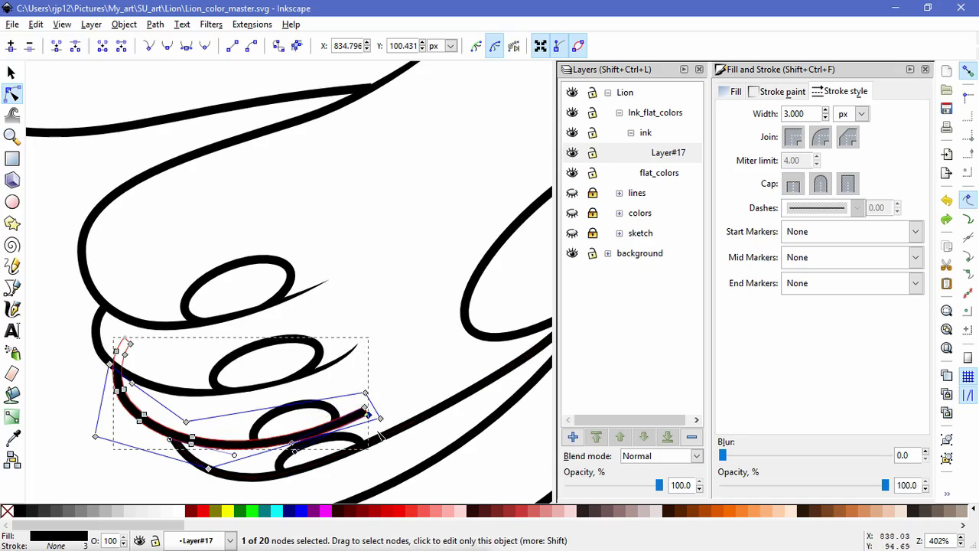
click(127, 25)
mouse_move(155, 24)
key(Escape)
key(ctrl+z)
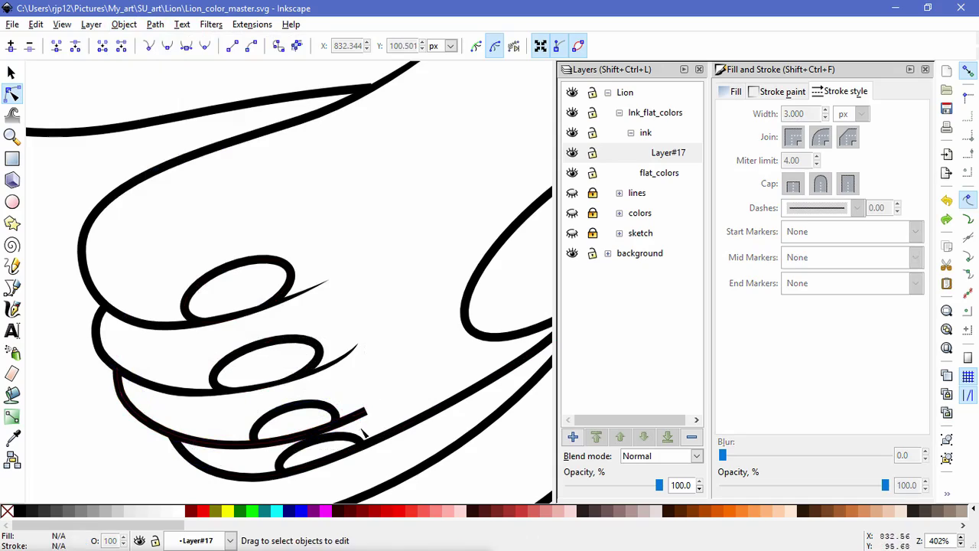
Convert the stroke of the hind paw's third toe line to a path and join its outer end nodes into a tapered tip.
click(361, 414)
click(155, 25)
click(182, 59)
mouse_move(371, 427)
mouse_down()
mouse_move(356, 400)
mouse_move(310, 440)
mouse_move(339, 441)
mouse_move(306, 440)
mouse_move(317, 445)
mouse_move(369, 412)
mouse_up()
click(57, 47)
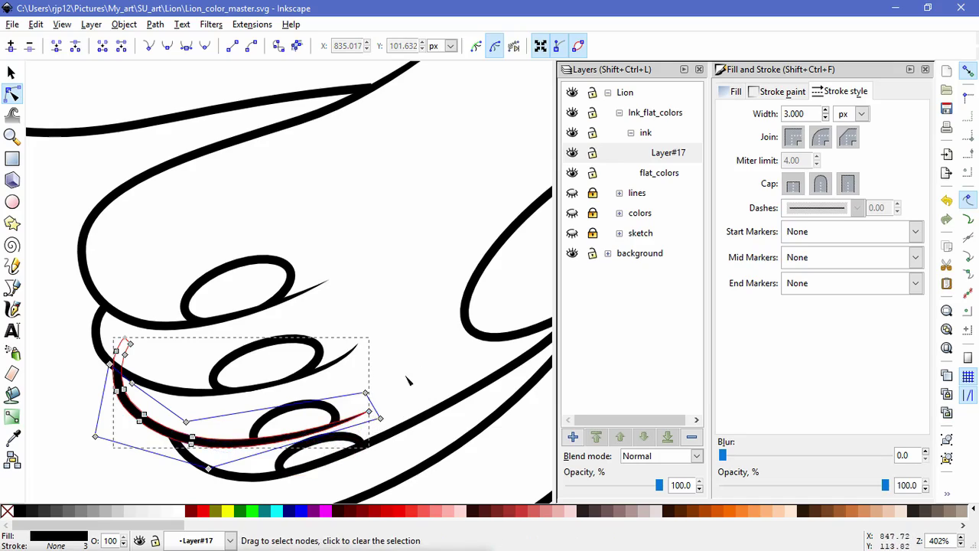
click(441, 360)
Reposition the tip of the third toe line and adjust the curve handle leading into it.
scroll(444, 354, down, 3)
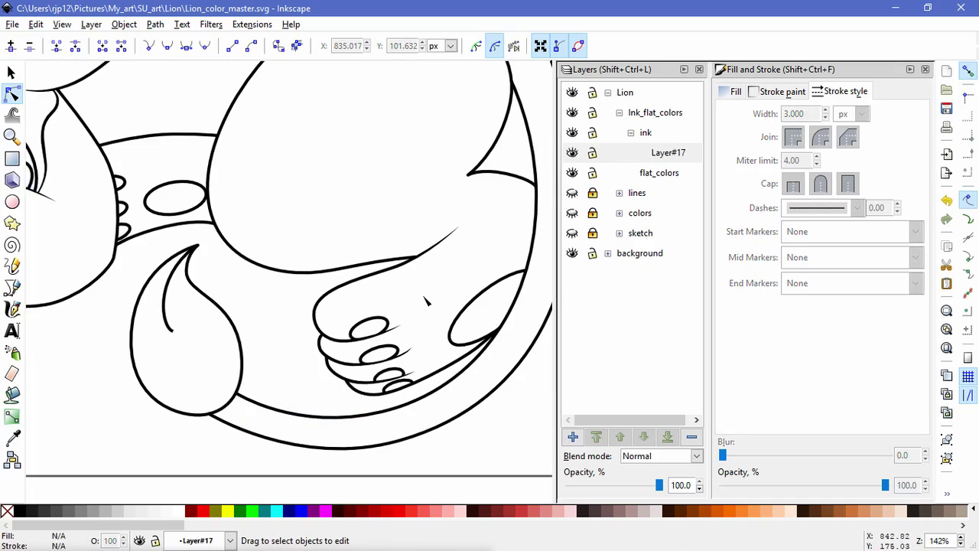
scroll(425, 369, up, 2)
click(403, 376)
drag(405, 378, 374, 397)
drag(362, 388, 362, 393)
click(429, 353)
click(456, 329)
scroll(416, 333, down, 3)
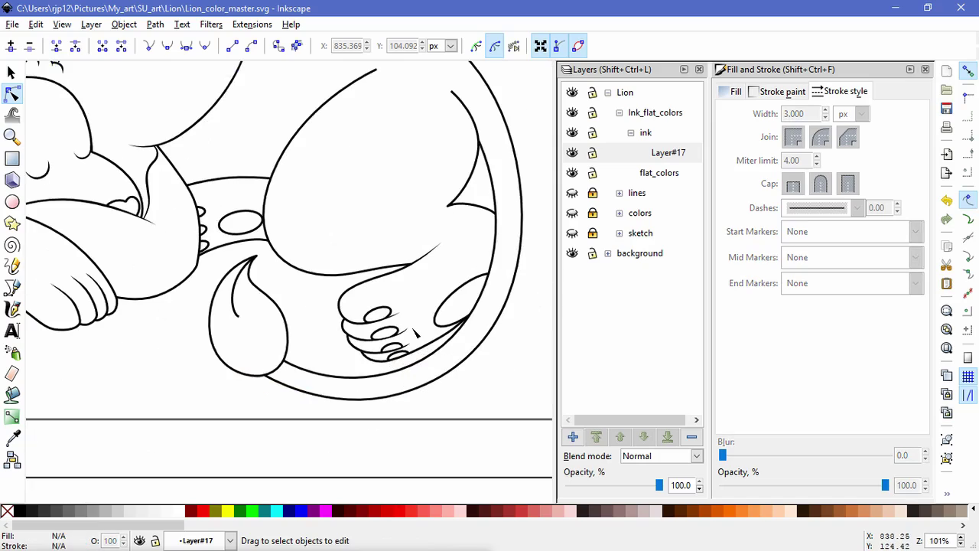
Reposition the mask node at the lower edge of the first toe pad beside the tapered toe line.
scroll(404, 290, up, 4)
click(378, 373)
drag(399, 361, 359, 387)
click(363, 365)
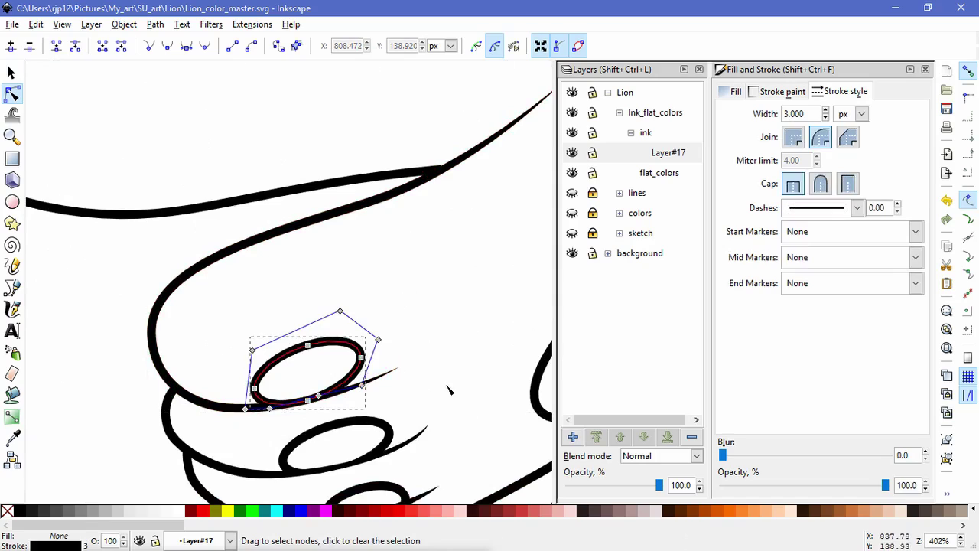
click(448, 385)
Convert the stroke of the large haunch curve to a path and join its upper end nodes into a tapered tip.
scroll(434, 336, down, 3)
scroll(355, 323, down, 2)
drag(308, 320, 352, 370)
click(398, 222)
scroll(413, 228, up, 3)
scroll(414, 231, down, 2)
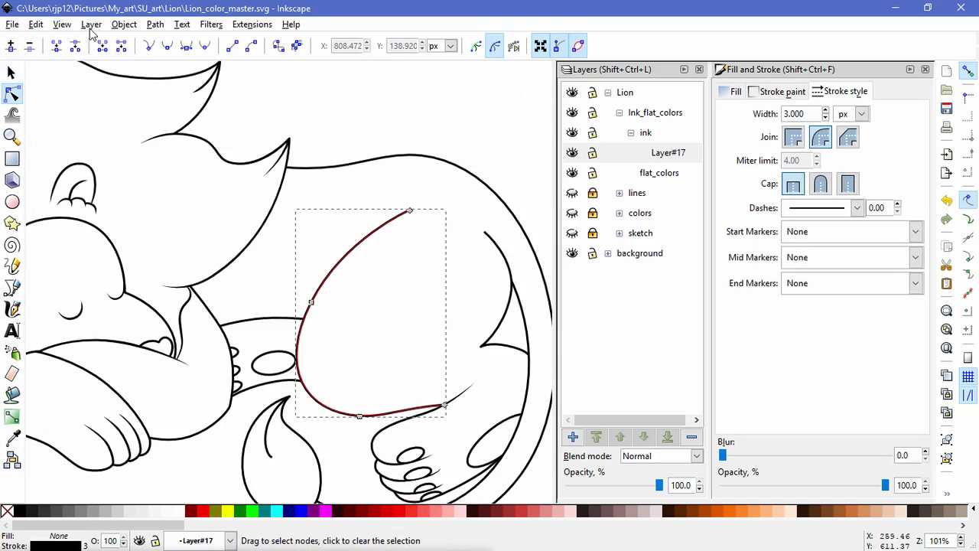
click(123, 26)
mouse_move(155, 25)
click(183, 60)
drag(402, 205, 420, 215)
click(75, 47)
key(Escape)
Convert the stroke of the rear leg line beside the tail to a path and join its upper end nodes into a tapered tip.
click(501, 308)
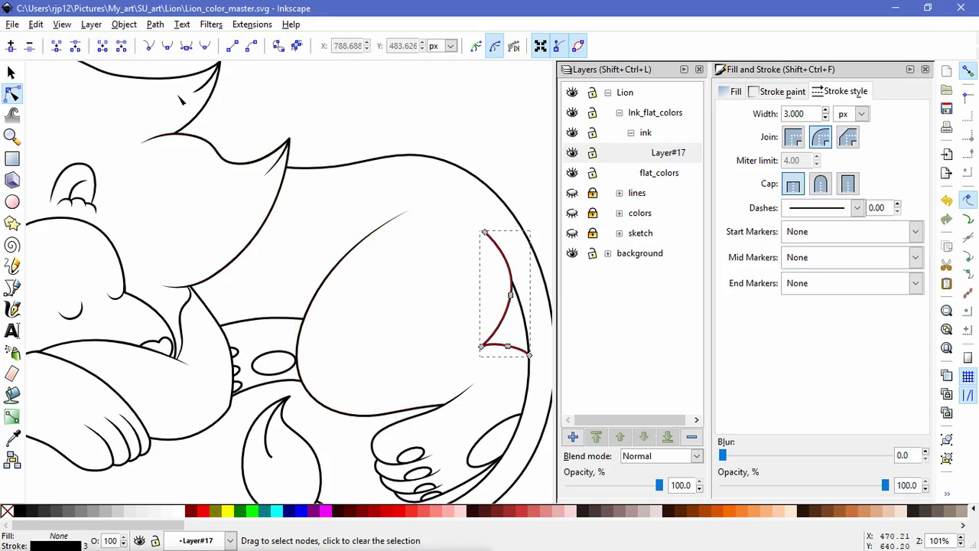
click(156, 24)
key(Escape)
drag(458, 215, 499, 248)
click(58, 47)
click(462, 297)
click(462, 296)
Adjust the lower curve of the tail tuft's inner line and convert its stroke to a path.
drag(483, 378, 377, 288)
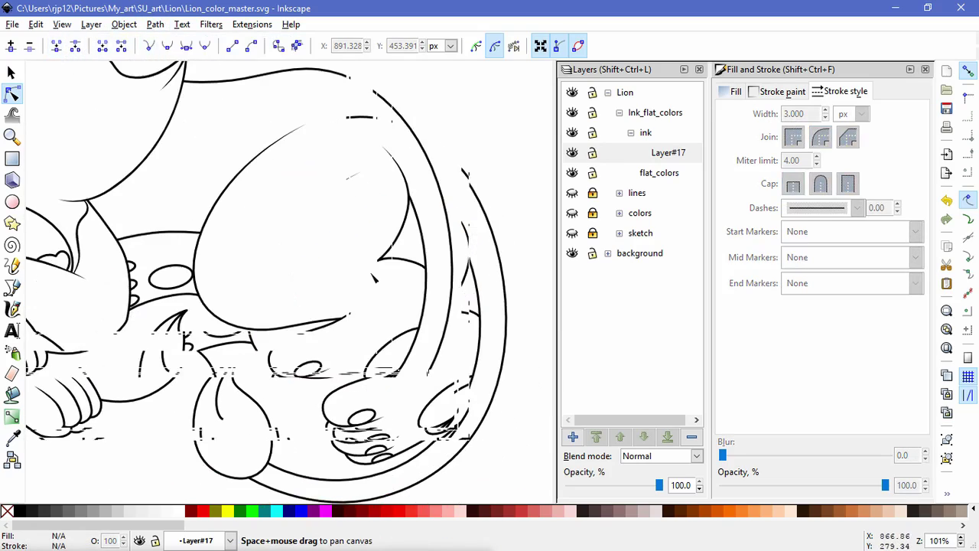
click(158, 352)
scroll(141, 351, up, 3)
click(216, 404)
drag(192, 401, 191, 371)
click(124, 23)
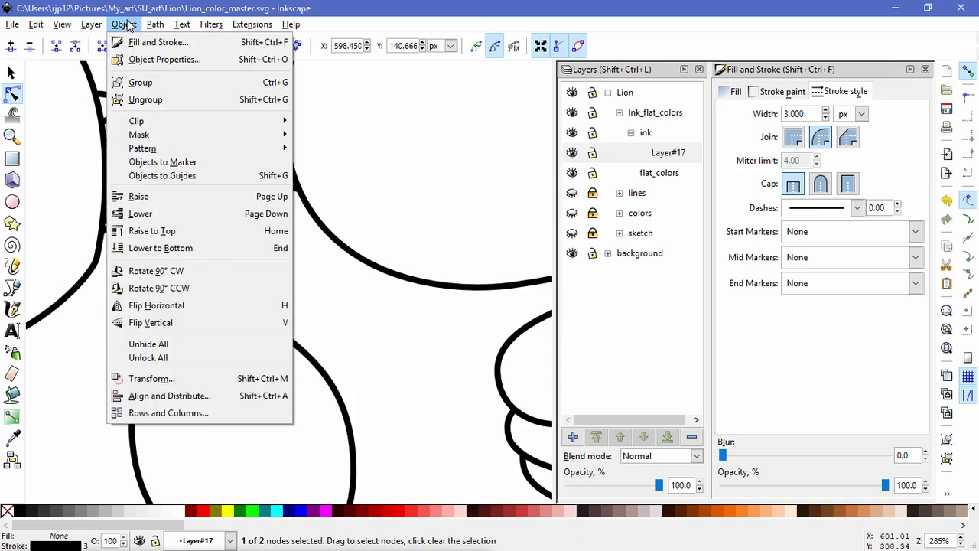
click(188, 42)
click(154, 23)
click(170, 59)
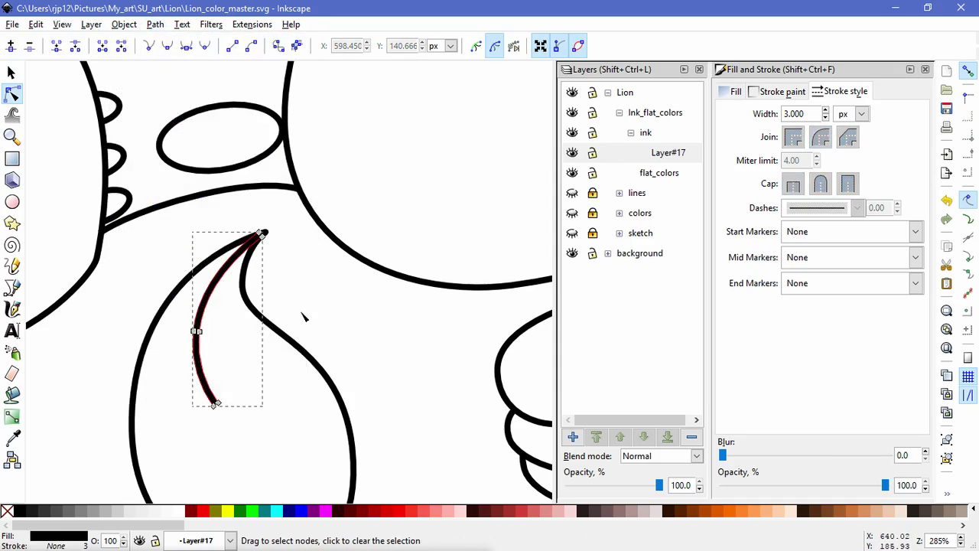
Join the lower end nodes of the tail tuft's inner line into a tapered tip and fine-tune its curve.
drag(235, 422, 157, 339)
click(58, 46)
mouse_move(204, 387)
mouse_down()
mouse_move(222, 406)
mouse_move(200, 390)
mouse_move(209, 392)
mouse_move(206, 379)
mouse_up()
click(289, 374)
key(5)
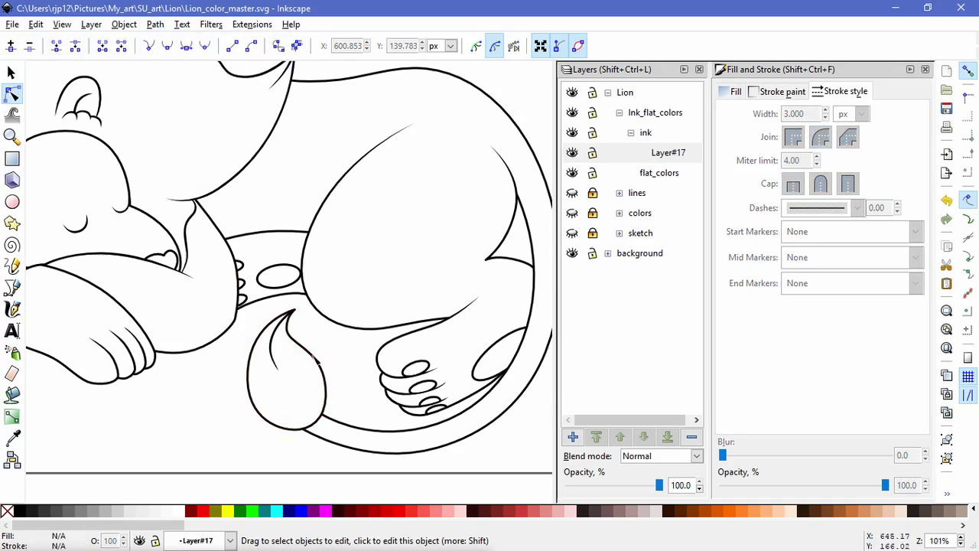
click(318, 356)
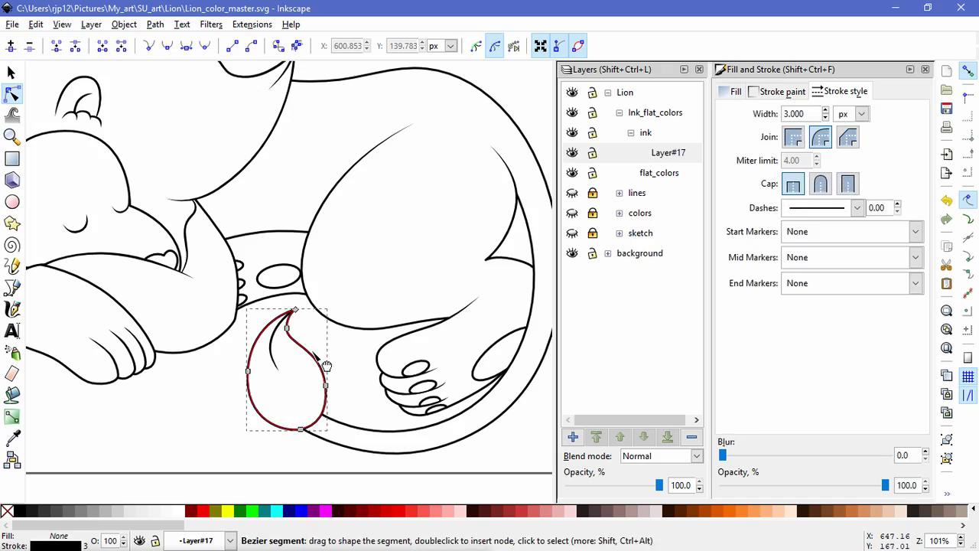
key(Escape)
Join the upper peak nodes of the mane lock beside the left ear into a single point.
scroll(249, 367, down, 1)
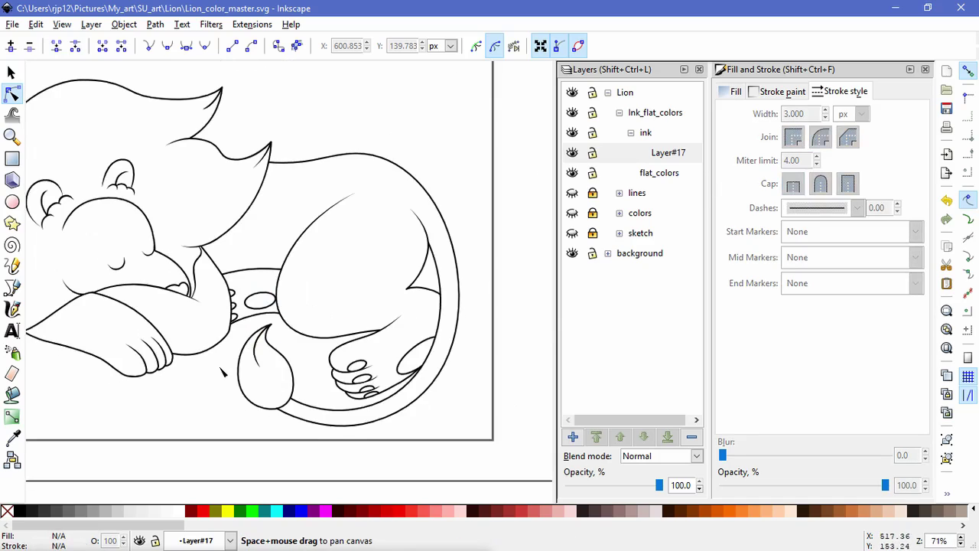
drag(224, 368, 325, 406)
scroll(104, 199, up, 4)
click(120, 175)
scroll(163, 215, up, 2)
mouse_move(163, 212)
mouse_down()
mouse_move(217, 248)
mouse_move(258, 299)
mouse_up()
drag(145, 138, 186, 164)
click(55, 49)
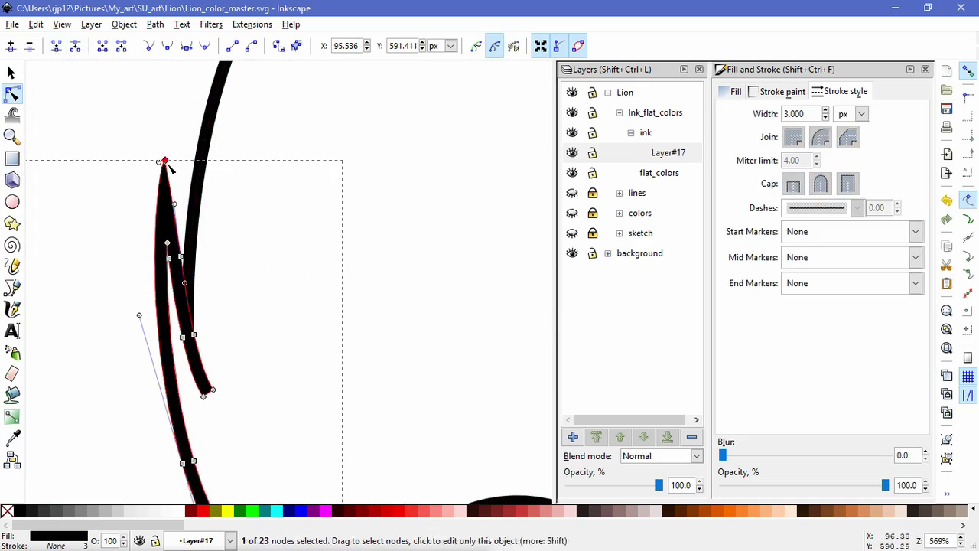
Delete the surplus middle nodes of the mane lock's short inner stroke and straighten its segments.
click(205, 387)
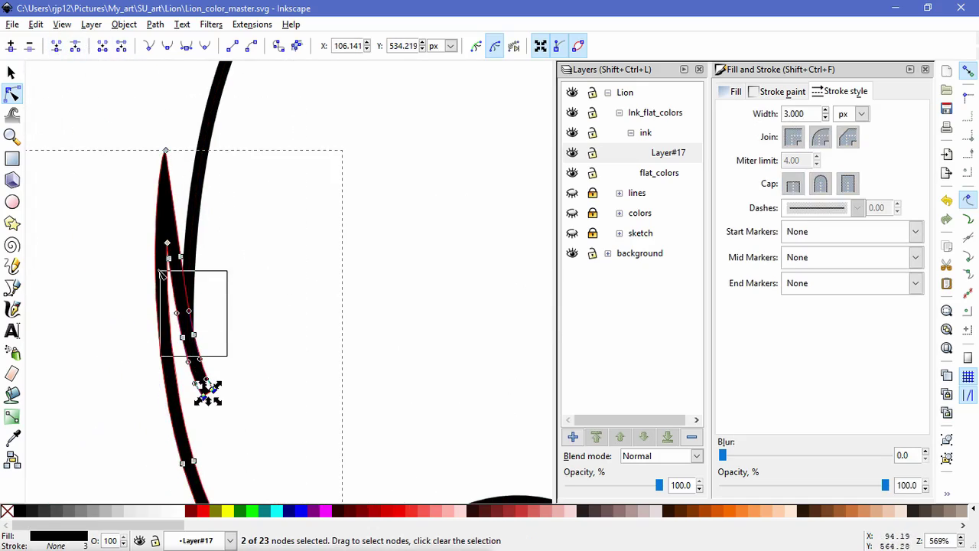
drag(160, 270, 158, 253)
key(Delete)
drag(256, 413, 134, 130)
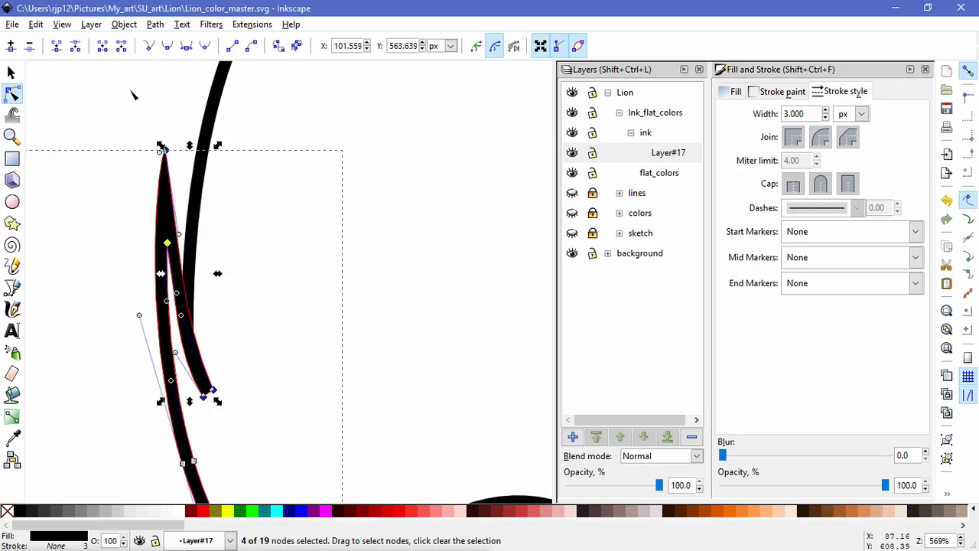
click(195, 47)
click(236, 264)
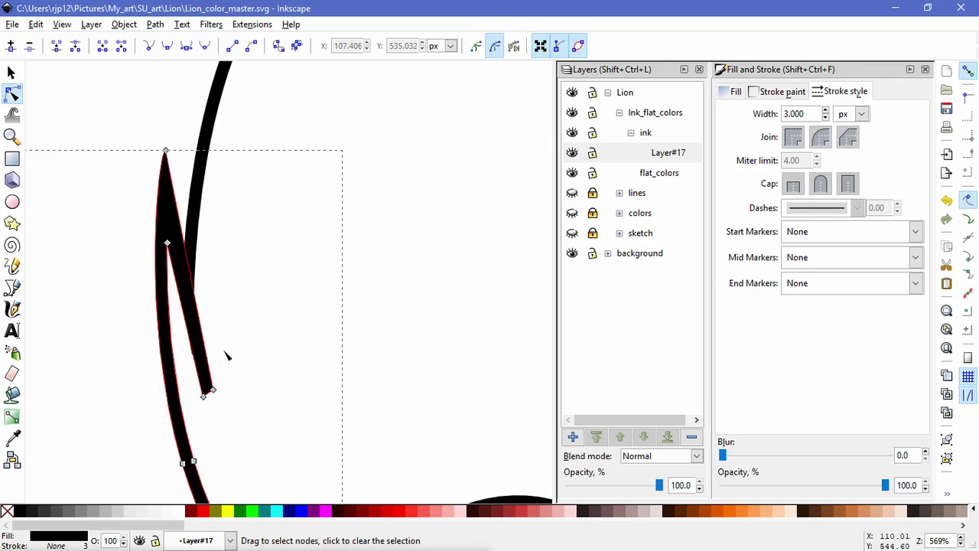
Join the lower end nodes of the mane lock's short inner stroke into a tapered tip.
click(206, 392)
click(56, 46)
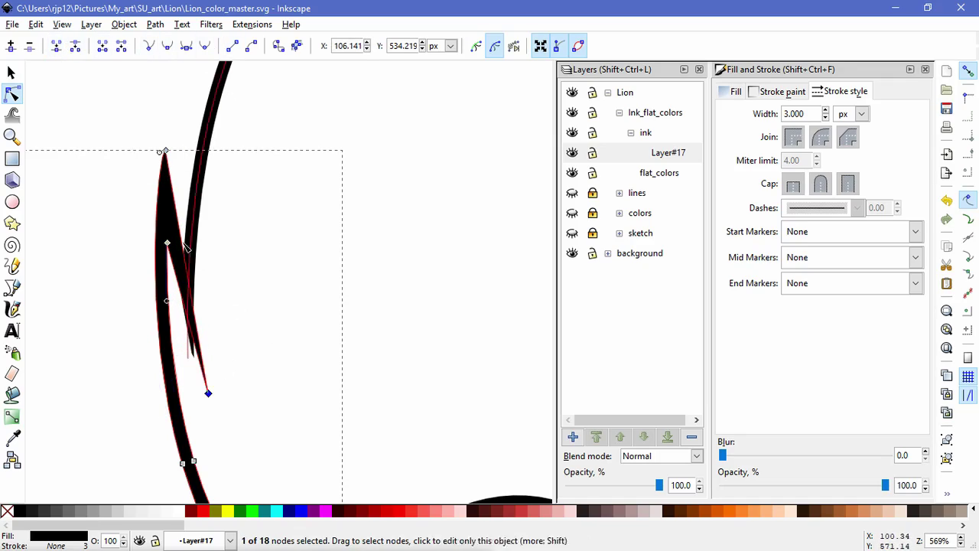
key(ctrl+z)
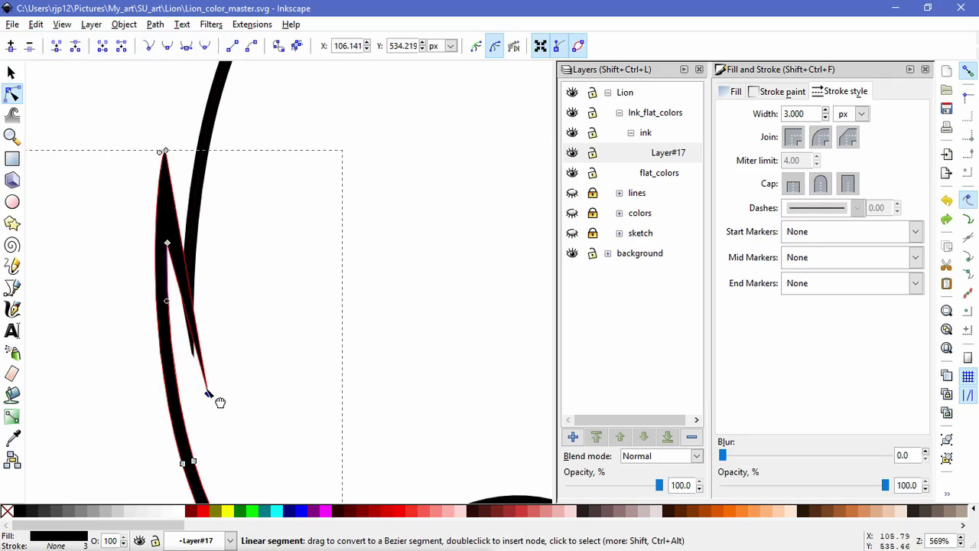
Undo the last node edits on the mane lock's short inner stroke, including the join of its lower end nodes.
drag(205, 383, 199, 385)
key(ctrl+z)
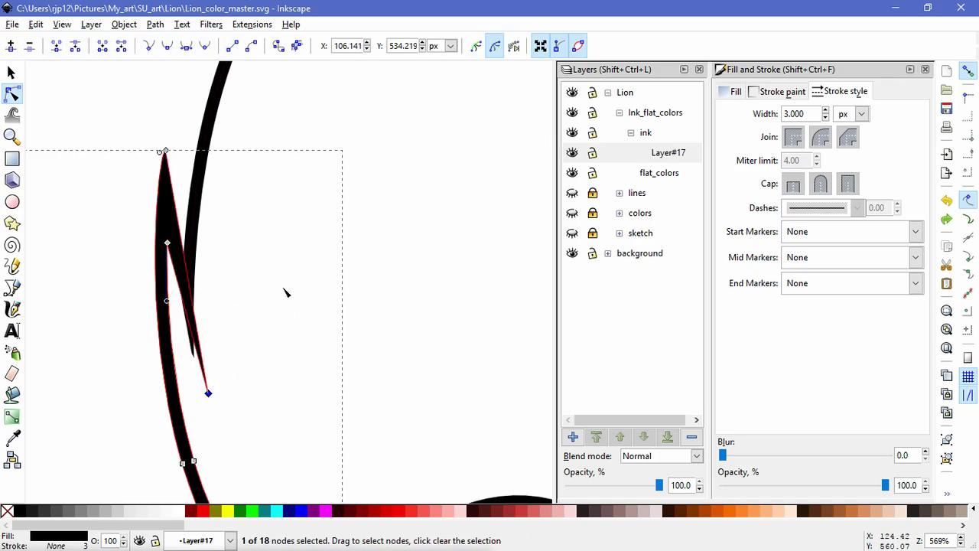
key(ctrl+z)
key(ctrl+z)
Join the lower end nodes of the mane lock's short inner stroke into a tip and curve both adjoining segments.
click(223, 409)
drag(224, 409, 190, 380)
click(58, 47)
mouse_move(176, 331)
mouse_down()
mouse_move(220, 395)
mouse_move(212, 409)
mouse_move(186, 342)
mouse_up()
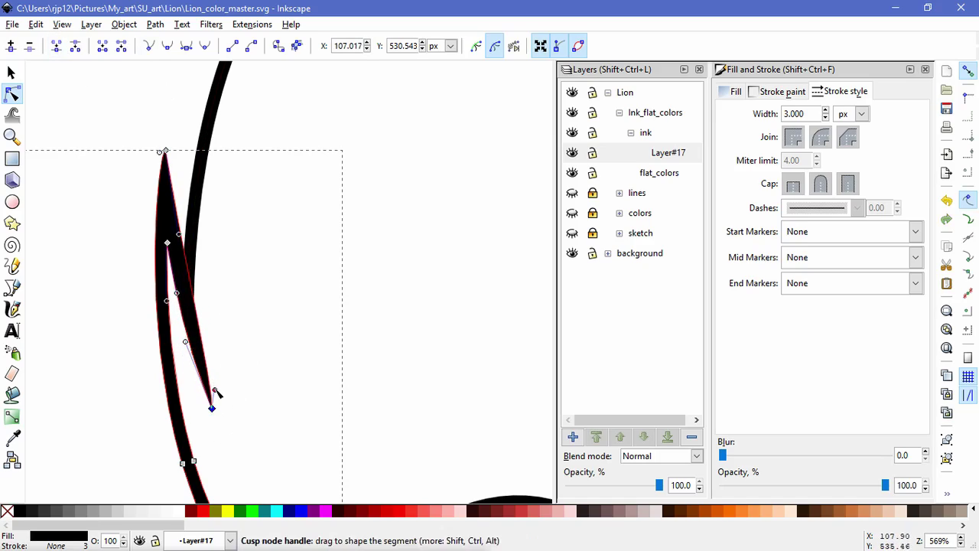
drag(215, 390, 193, 357)
click(289, 312)
click(289, 312)
Reposition the mask nodes at the lower left end of the upper mane outline to fit the short inner stroke.
click(193, 247)
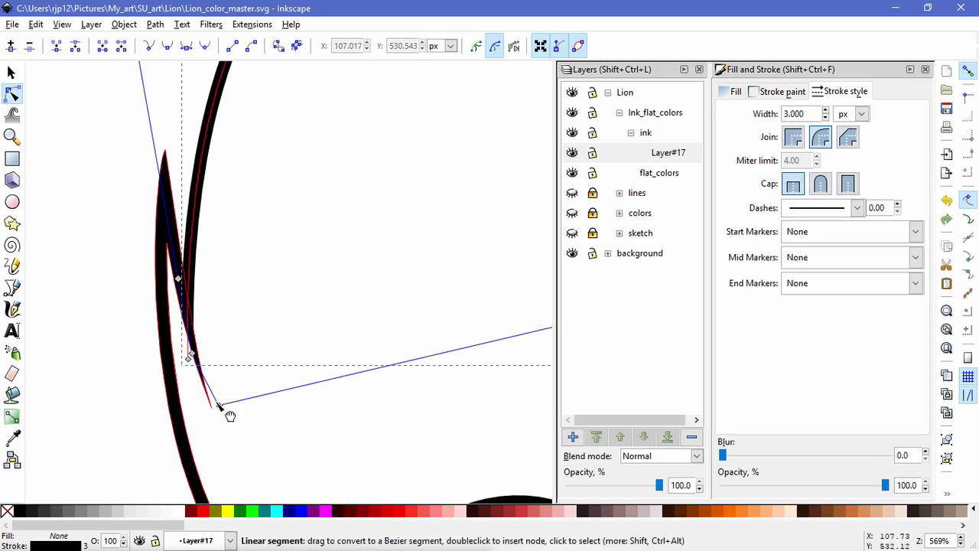
mouse_move(179, 280)
mouse_down()
mouse_move(188, 266)
mouse_move(178, 268)
mouse_up()
mouse_move(220, 406)
mouse_down()
mouse_move(203, 364)
mouse_move(222, 401)
mouse_up()
drag(191, 355, 195, 342)
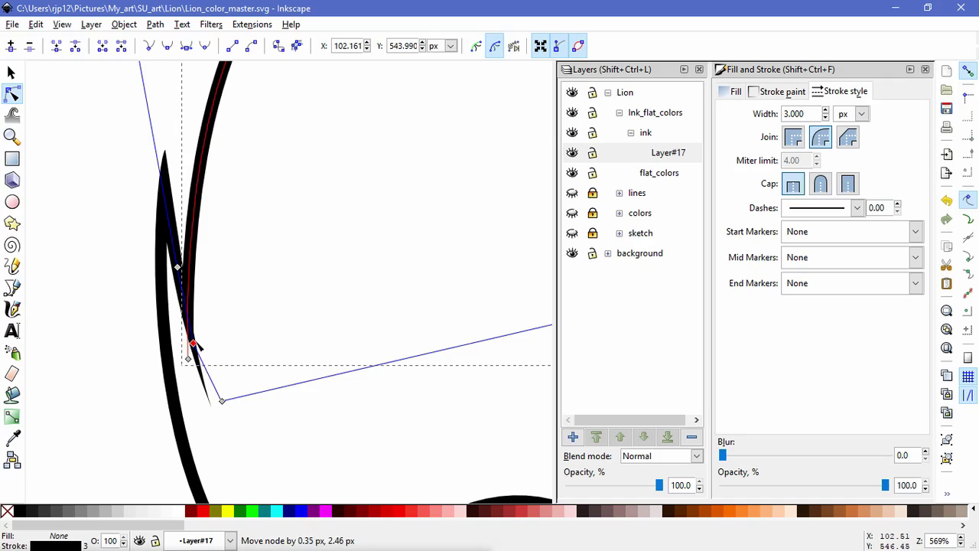
click(295, 274)
Nudge the upper mane outline's left curve node slightly downward.
scroll(301, 273, down, 6)
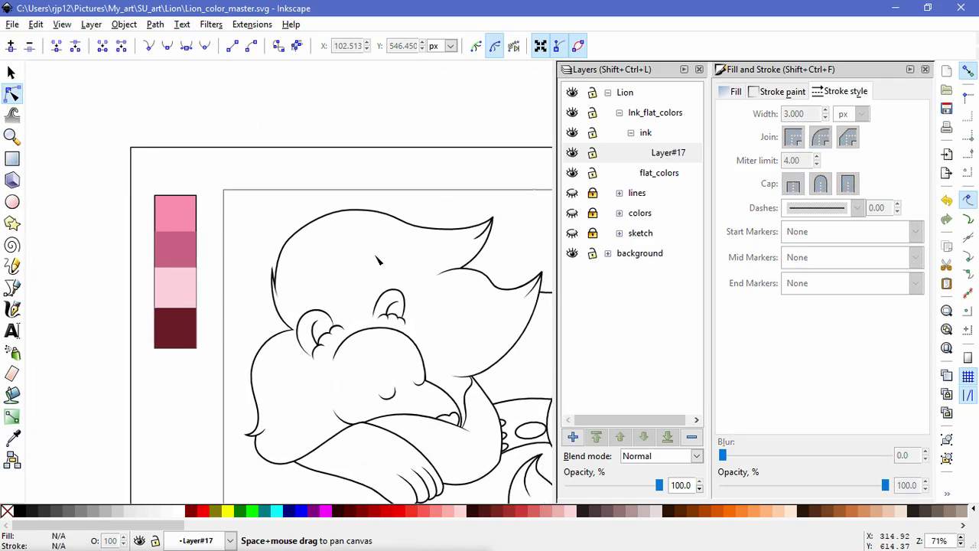
drag(387, 260, 358, 263)
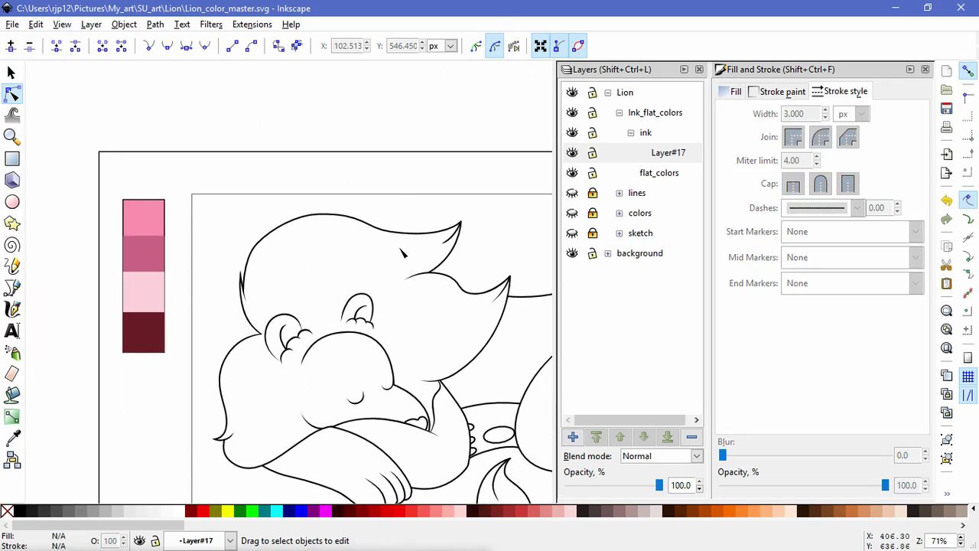
click(401, 242)
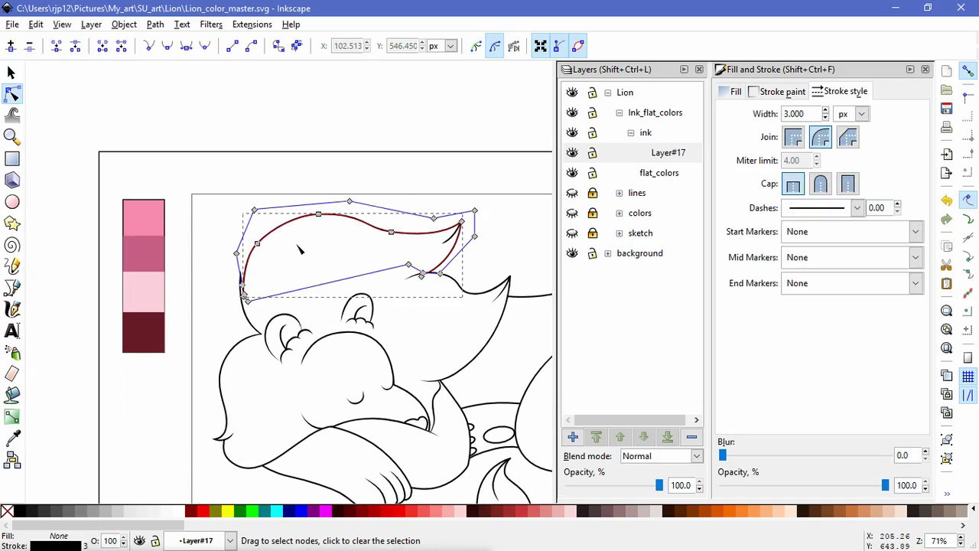
click(257, 243)
scroll(260, 306, up, 3)
drag(273, 308, 272, 313)
click(357, 350)
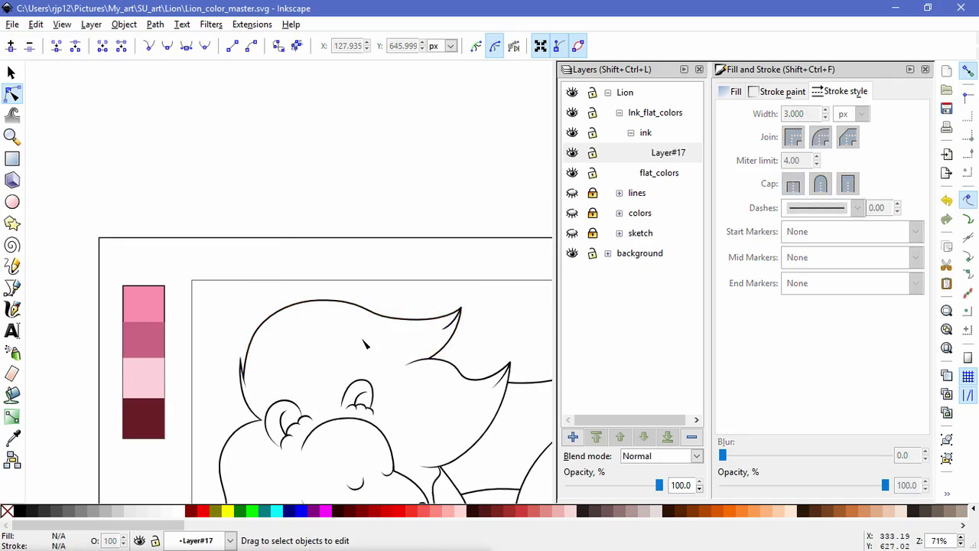
drag(448, 427, 381, 322)
mouse_move(383, 484)
mouse_down()
mouse_move(341, 427)
mouse_move(265, 428)
mouse_up()
scroll(267, 431, down, 1)
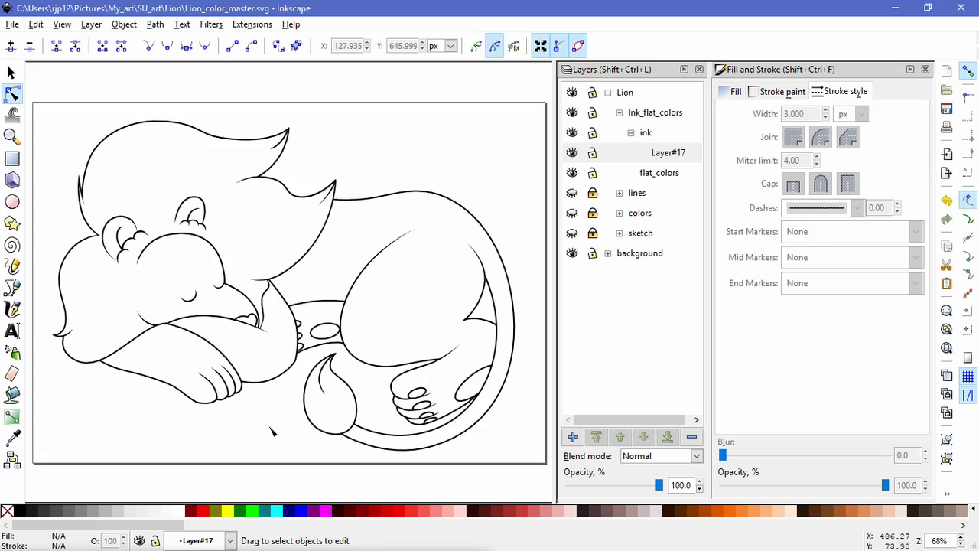
click(69, 348)
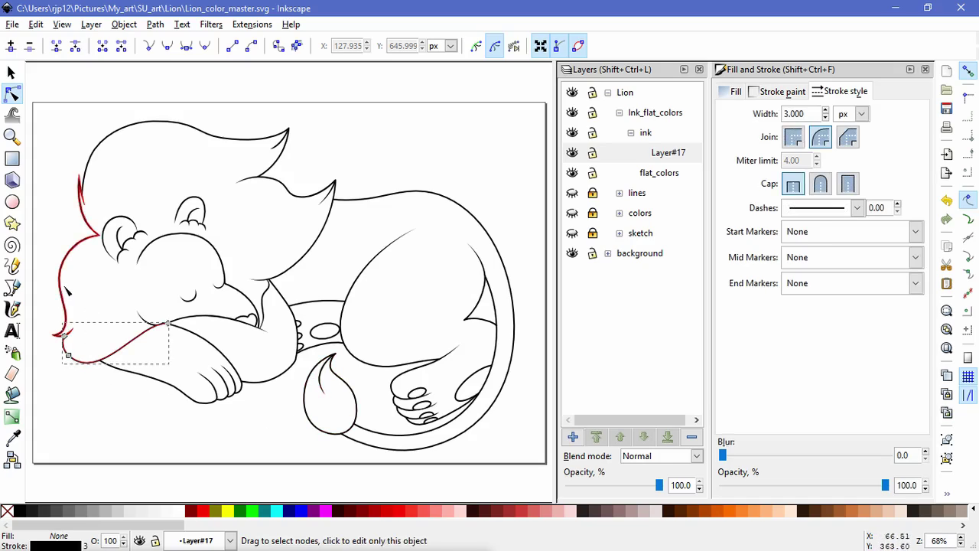
shift+click(156, 127)
shift+click(291, 266)
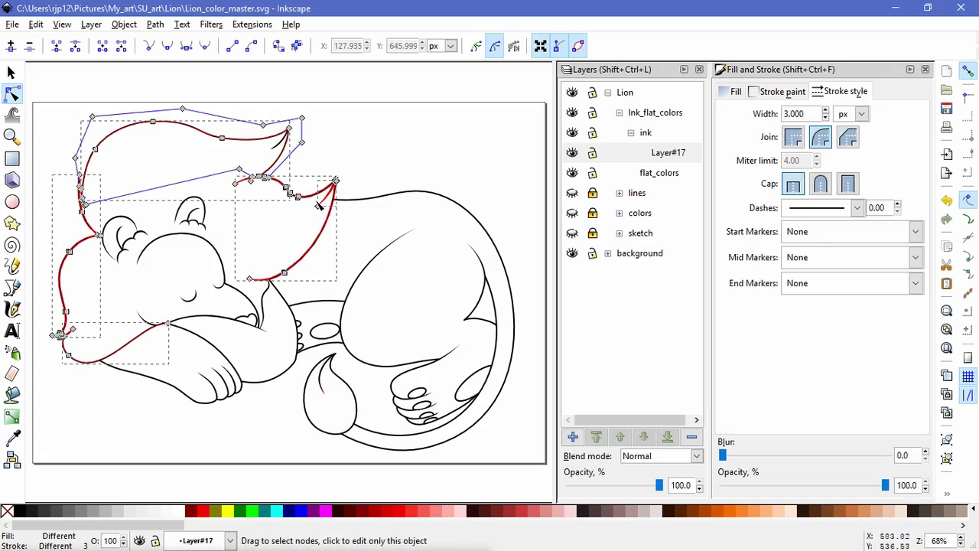
click(103, 418)
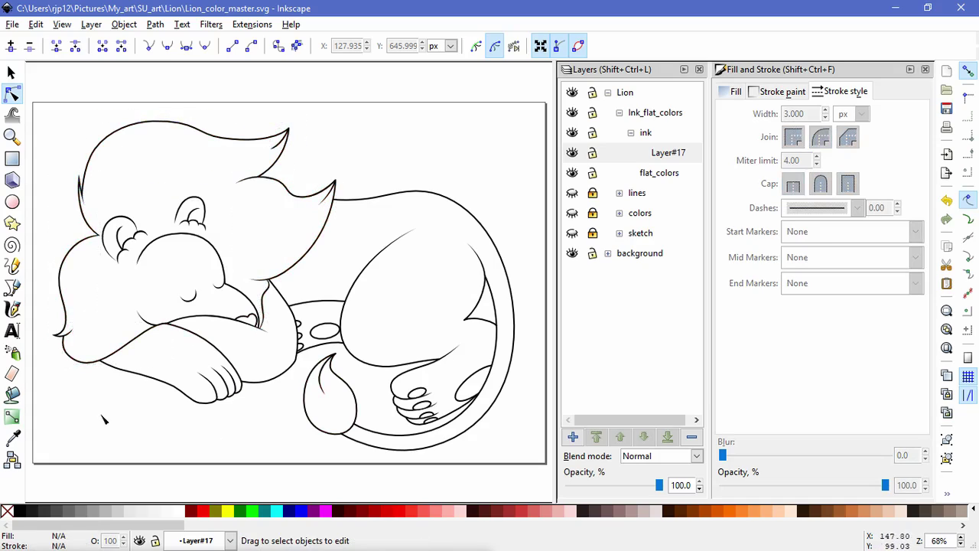
Set the stroke of the lower mane line under the cheek to the palette's medium dark pink.
click(87, 363)
drag(91, 393, 191, 430)
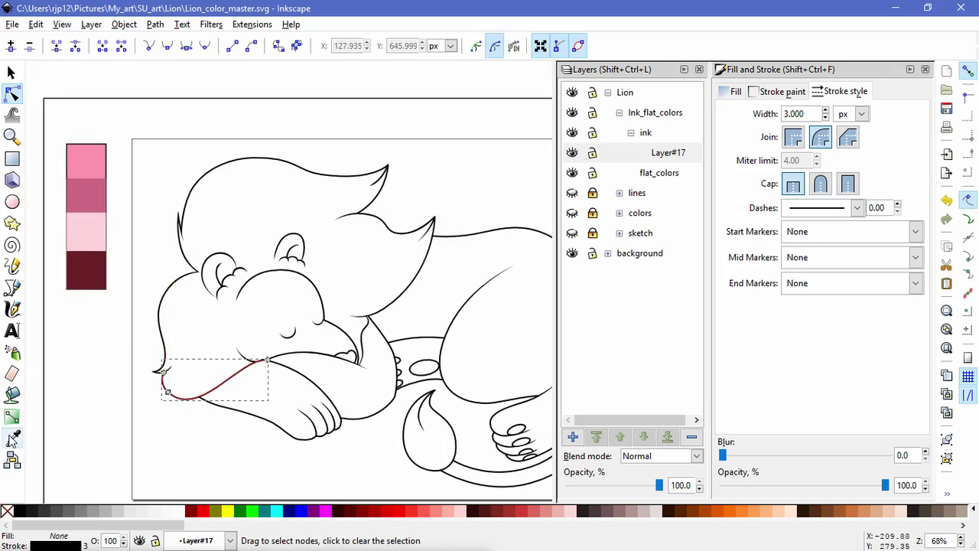
click(13, 438)
click(84, 202)
key(ctrl+z)
shift+click(84, 202)
click(12, 94)
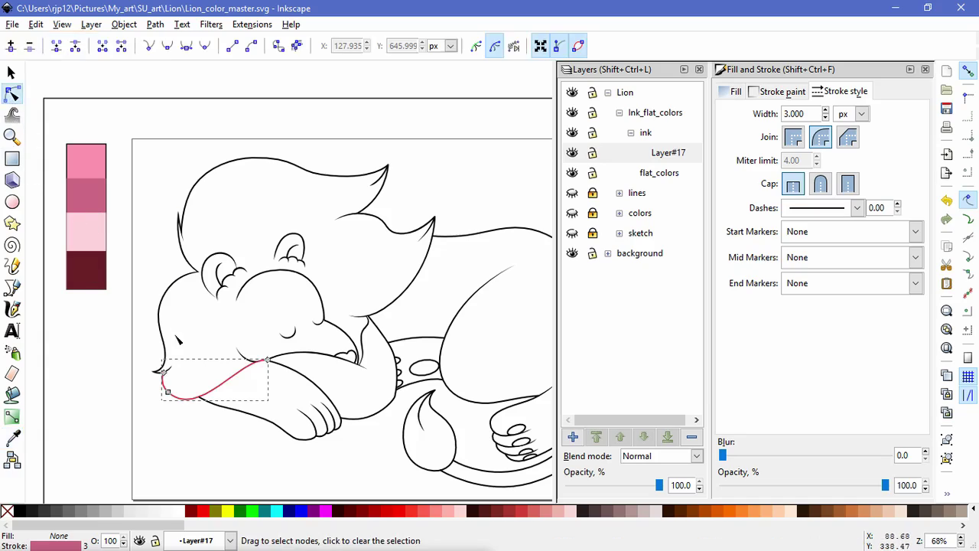
Recolor the upper mane outline's stroke with the medium dark pink swatch.
click(163, 336)
click(228, 163)
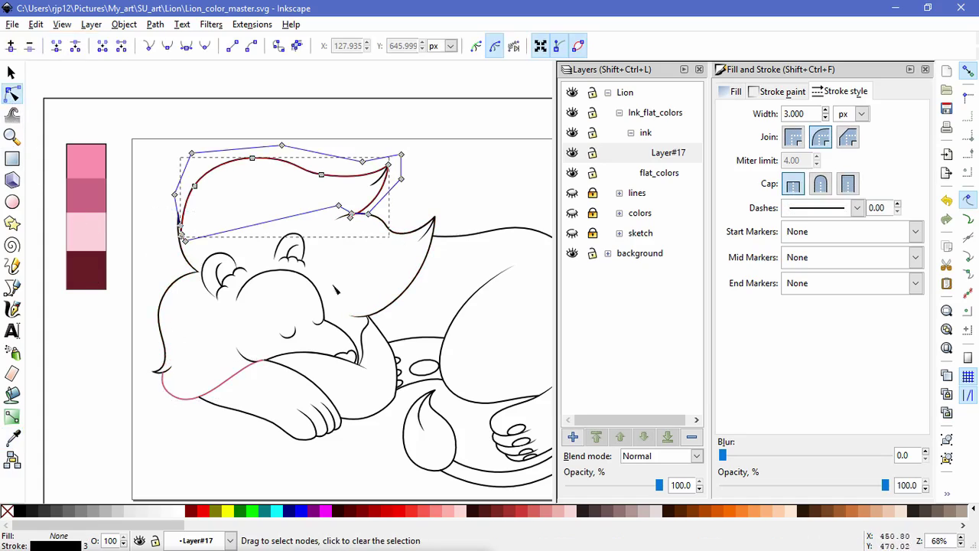
key(d)
shift+click(86, 195)
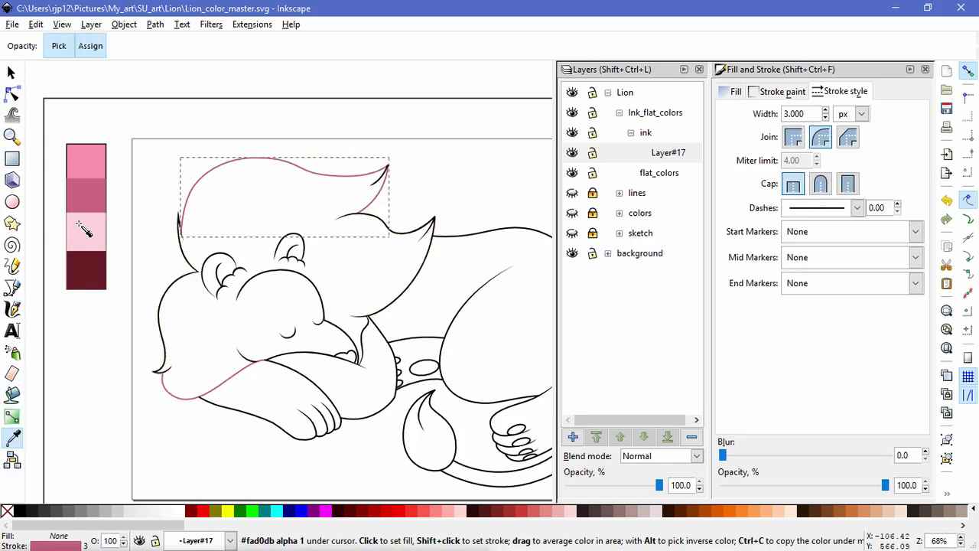
Fill the remaining mane paths, including the right lock, the inner tip strokes and the left side, with the medium dark pink.
click(12, 96)
click(430, 248)
shift+click(422, 238)
shift+click(370, 185)
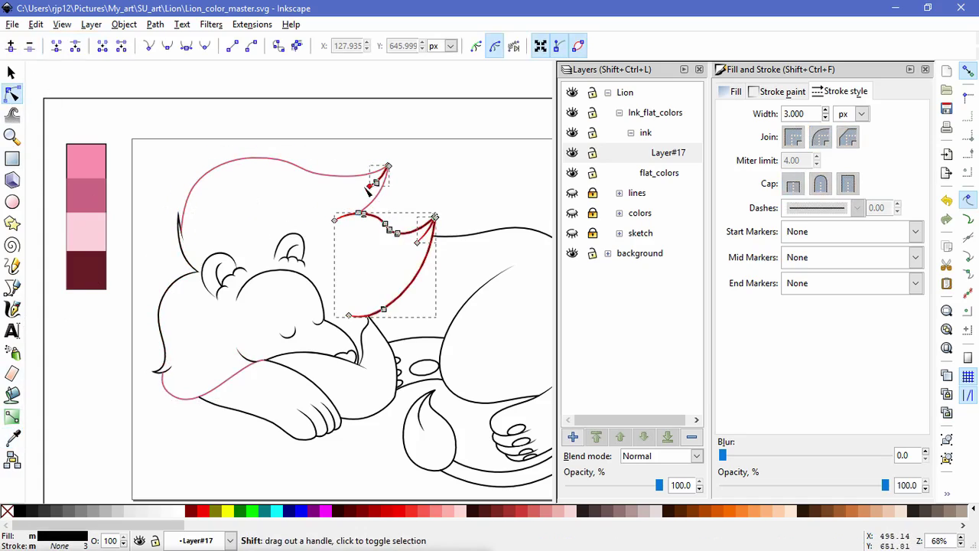
shift+click(193, 264)
click(86, 197)
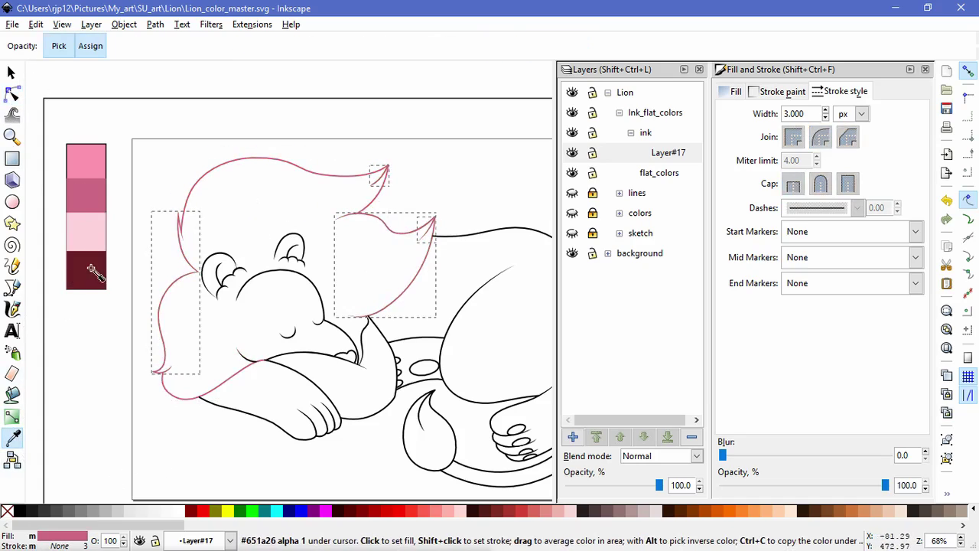
key(n)
click(232, 454)
Fill the fur tuft lines at the base of both ears with the medium dark pink swatch.
click(225, 280)
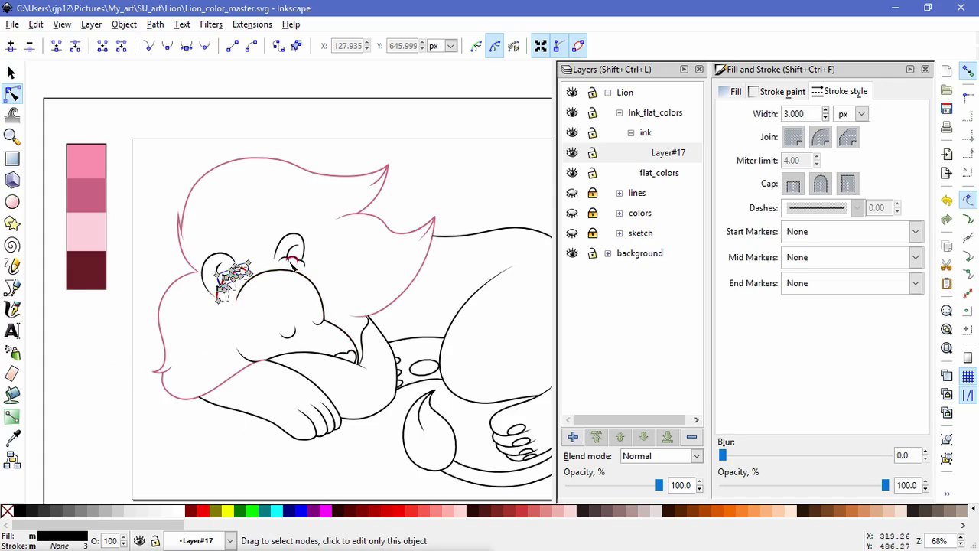
scroll(289, 270, up, 4)
shift+click(335, 226)
shift+click(360, 240)
scroll(199, 304, down, 3)
drag(115, 399, 277, 389)
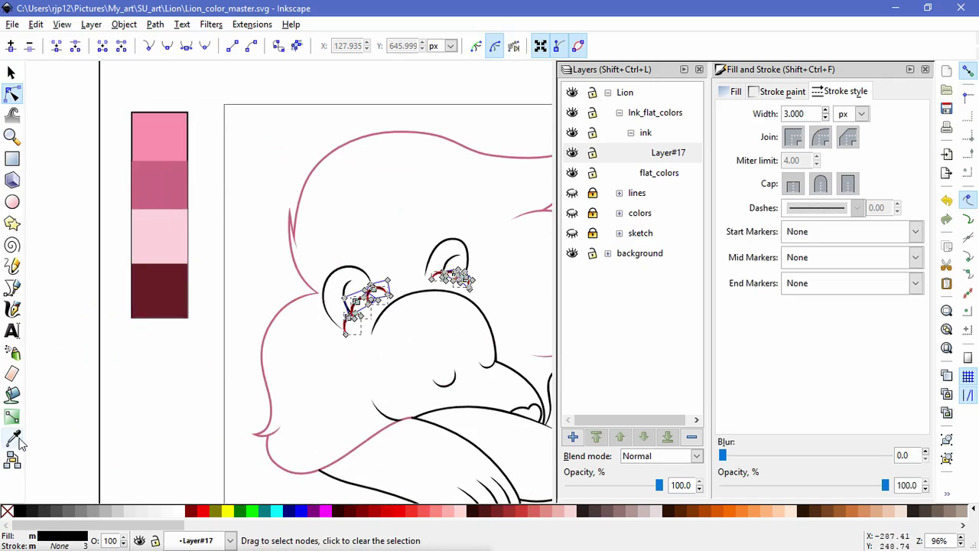
click(13, 439)
click(154, 187)
Set the stroke of the tail tuft's outline to the medium dark pink swatch.
drag(340, 345, 155, 238)
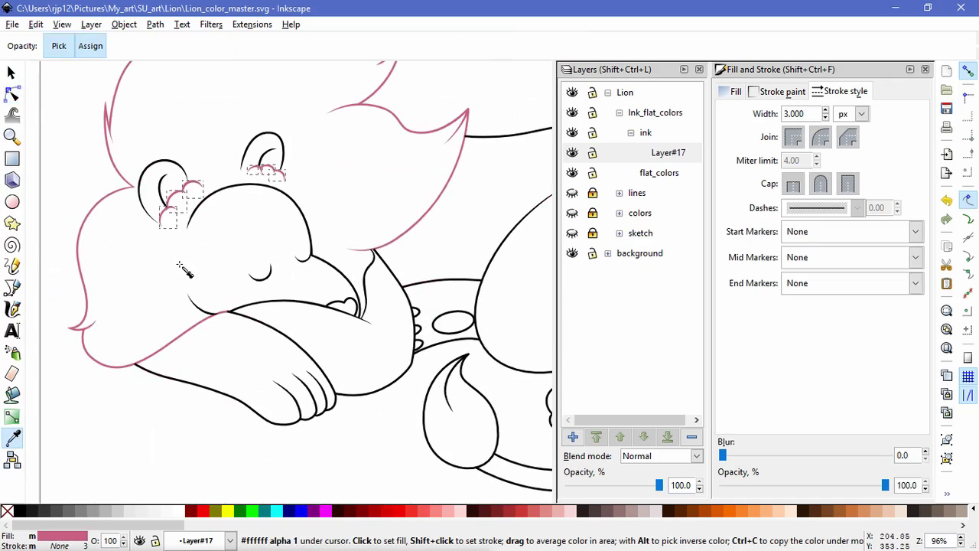
drag(294, 374, 187, 340)
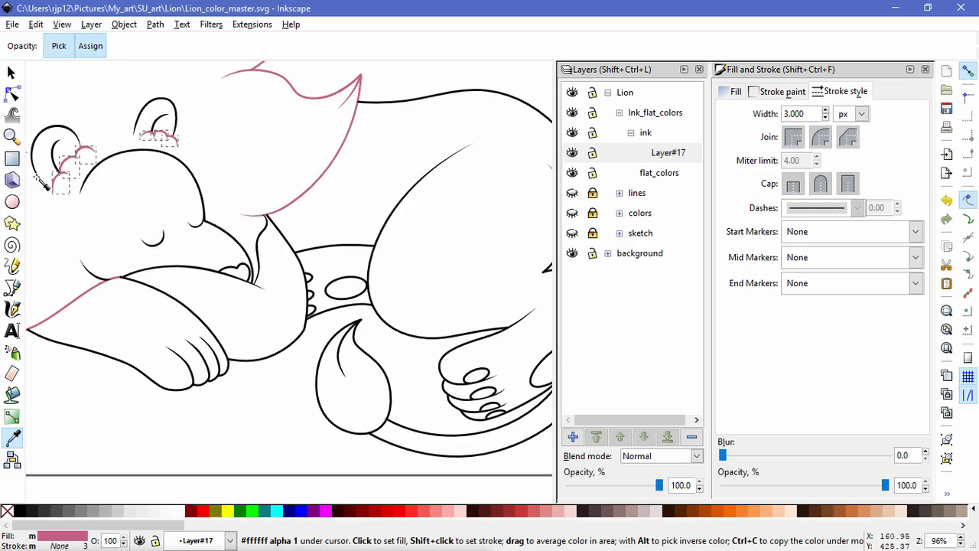
click(12, 95)
click(321, 380)
scroll(87, 422, left, 5)
scroll(87, 422, up, 1)
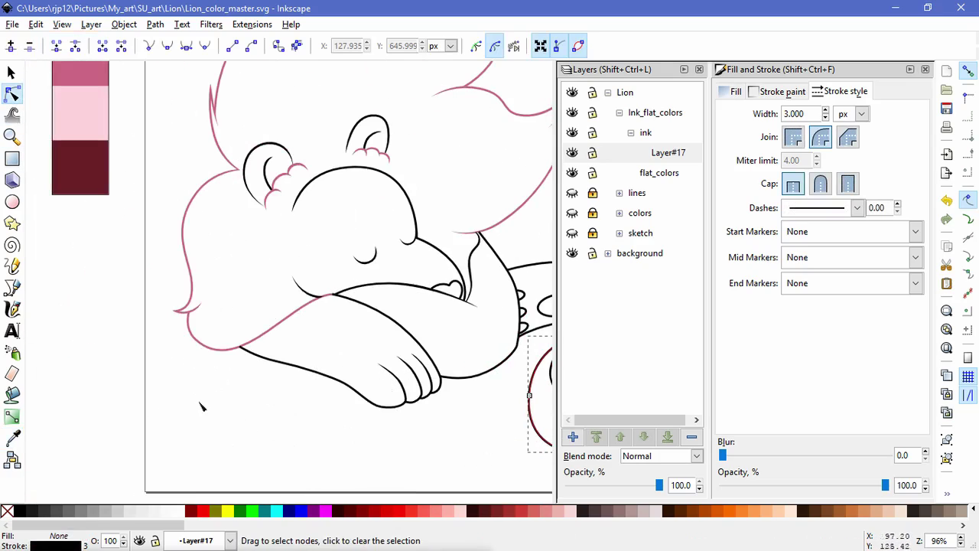
key(d)
click(81, 80)
key(ctrl+z)
shift+click(78, 78)
Fill the tail tuft's inner line with the medium dark pink swatch.
drag(448, 374, 274, 338)
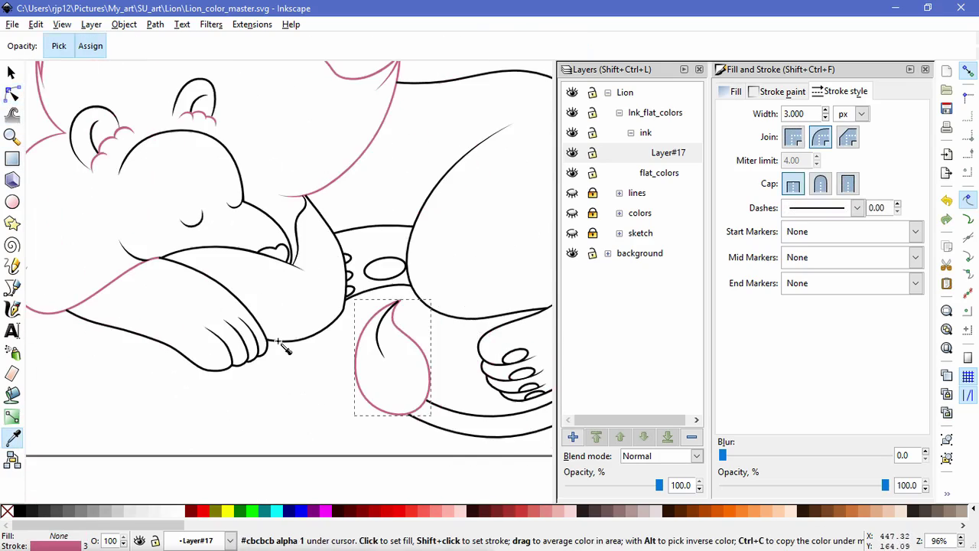
click(10, 97)
scroll(383, 352, left, 4)
scroll(383, 352, up, 1)
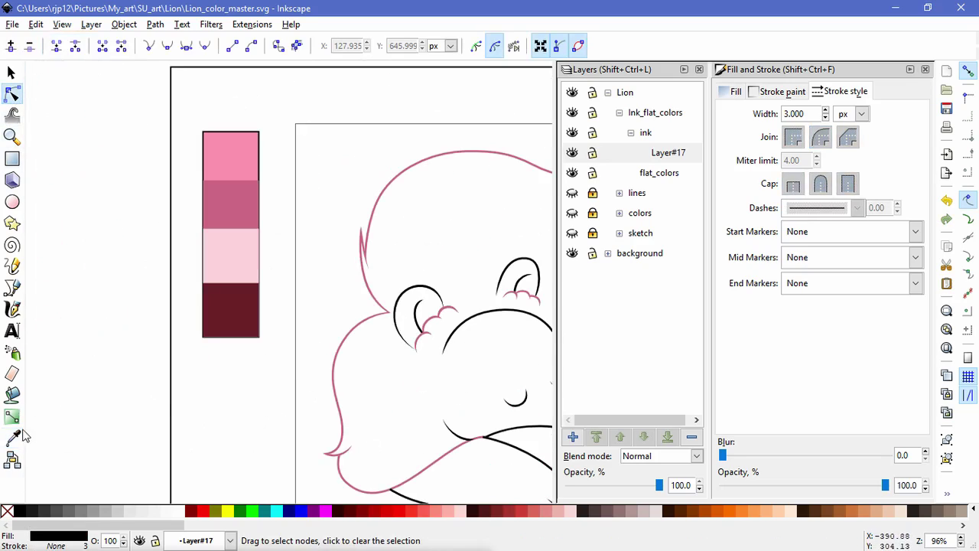
key(d)
scroll(368, 341, right, 4)
scroll(344, 314, down, 3)
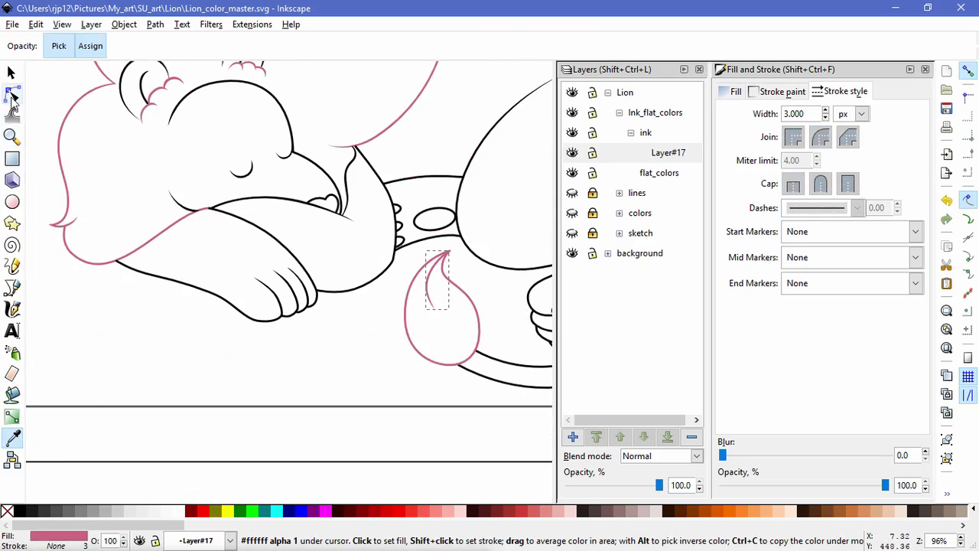
click(12, 94)
click(404, 417)
drag(416, 392, 374, 408)
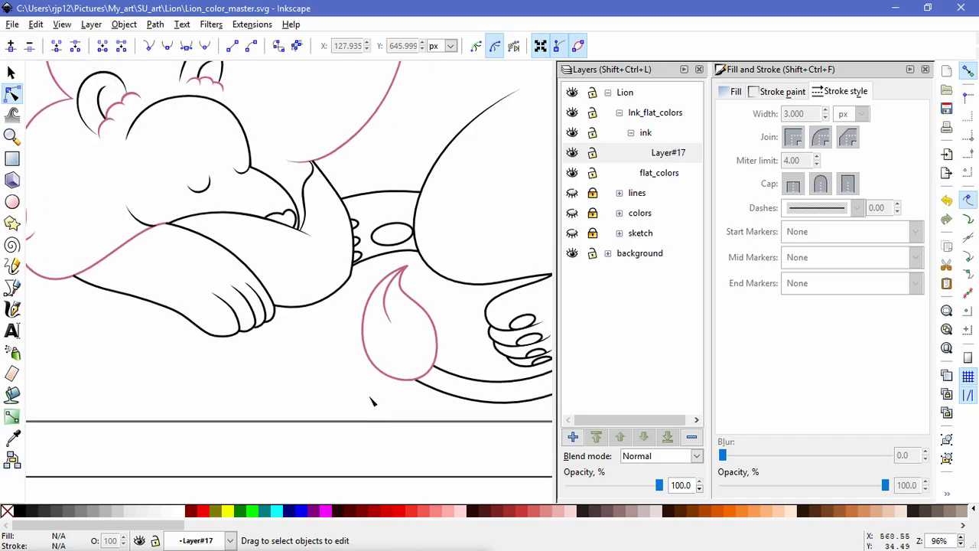
scroll(367, 405, right, 1)
scroll(352, 417, up, 1)
click(504, 347)
shift+click(511, 365)
shift+click(514, 381)
scroll(524, 413, up, 2)
shift+click(485, 363)
click(421, 397)
Fill the hind paw's small pads and all pads of the paw behind the foreleg with pale pink #fad0db, without stroke.
click(485, 360)
shift+click(480, 337)
shift+click(468, 306)
shift+click(460, 268)
shift+click(207, 124)
shift+click(139, 155)
shift+click(136, 123)
shift+click(135, 88)
scroll(349, 317, down, 2)
scroll(348, 317, down, 3)
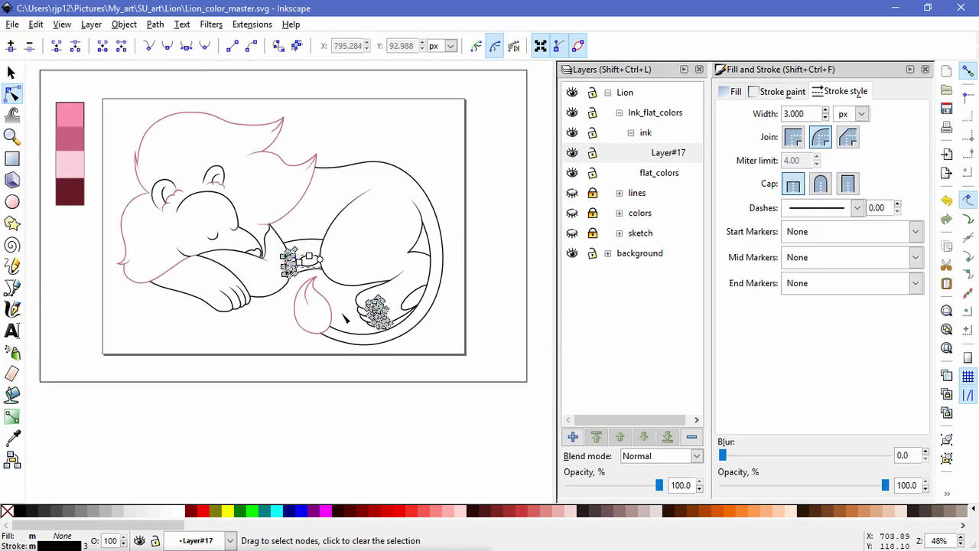
key(d)
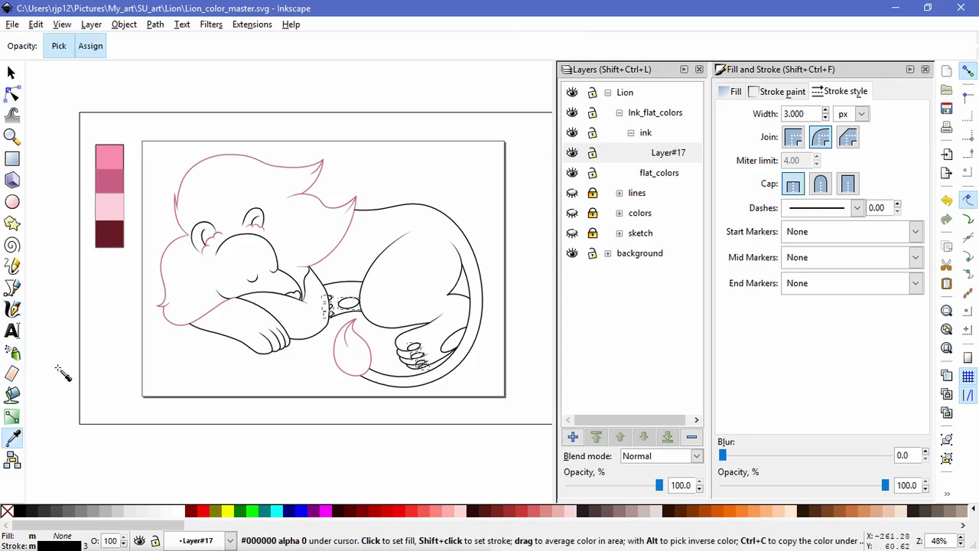
click(115, 211)
click(729, 96)
click(731, 116)
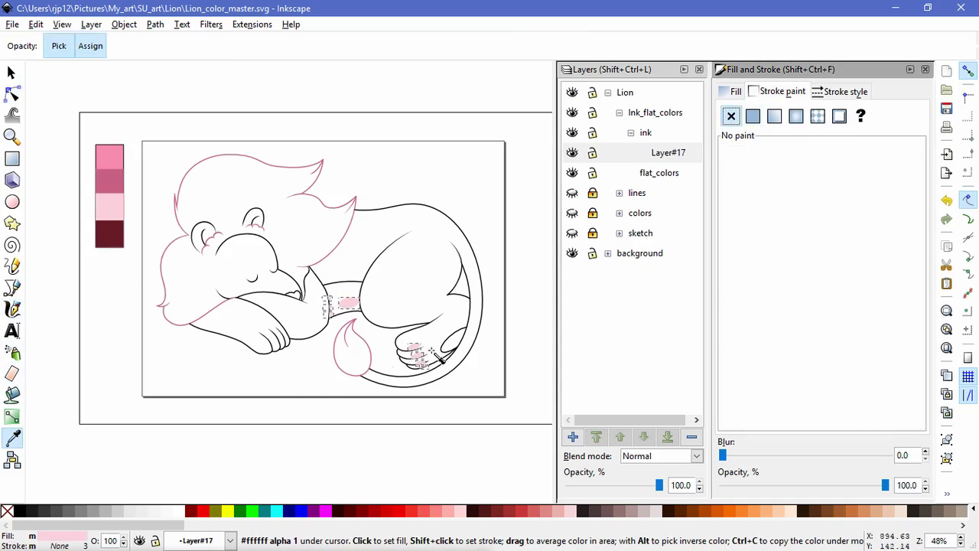
key(s)
key(Escape)
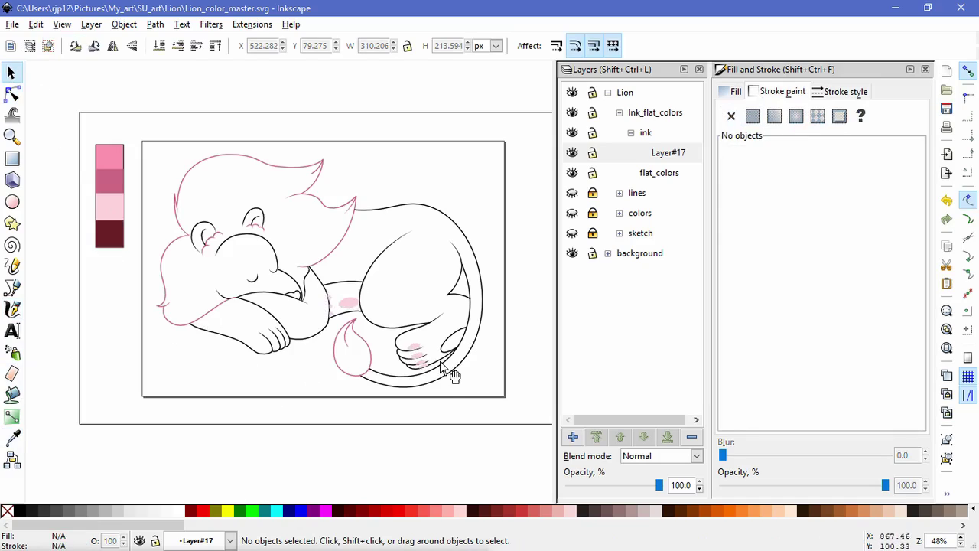
Add a new sublayer inside the flat_colors layer.
click(660, 176)
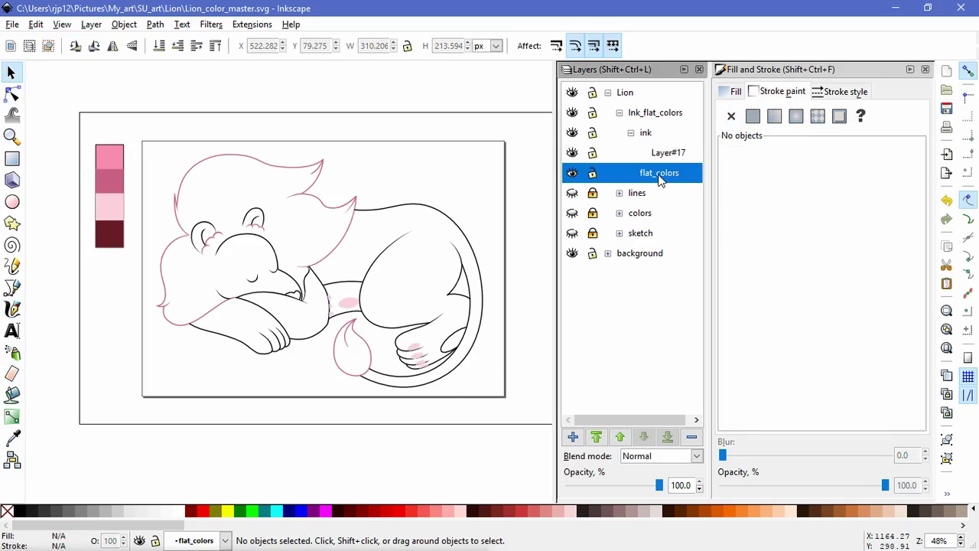
key(ctrl+shift+n)
scroll(538, 304, down, 2)
click(542, 325)
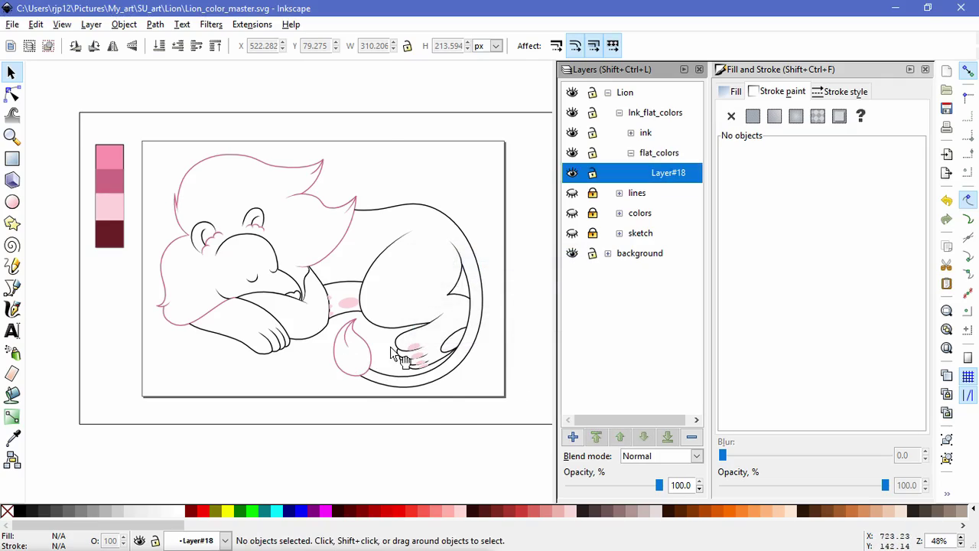
Cut the pale pink paw pads from the ink layer and paste them in place into Layer#18 under flat_colors.
scroll(391, 348, up, 2)
click(445, 343)
shift+click(443, 358)
shift+click(446, 372)
scroll(458, 389, up, 3)
shift+click(451, 367)
scroll(371, 368, down, 2)
shift+click(202, 189)
scroll(157, 185, up, 2)
shift+click(140, 158)
key(ctrl+x)
click(663, 194)
click(36, 25)
click(77, 150)
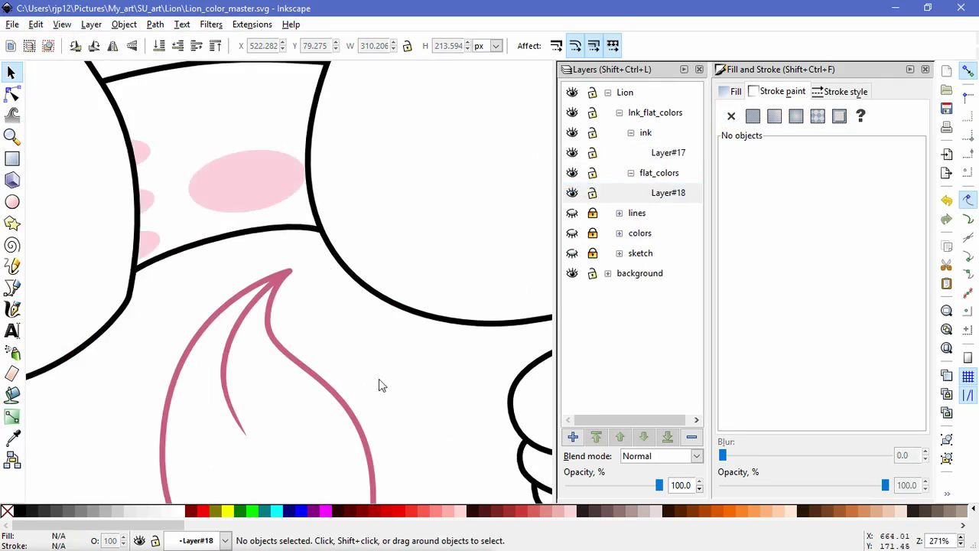
Add another sublayer inside flat_colors and place it below Layer#18.
click(572, 437)
key(Return)
key(shift+Page_Down)
ctrl+scroll(406, 368, down, 4)
ctrl+scroll(406, 367, down, 1)
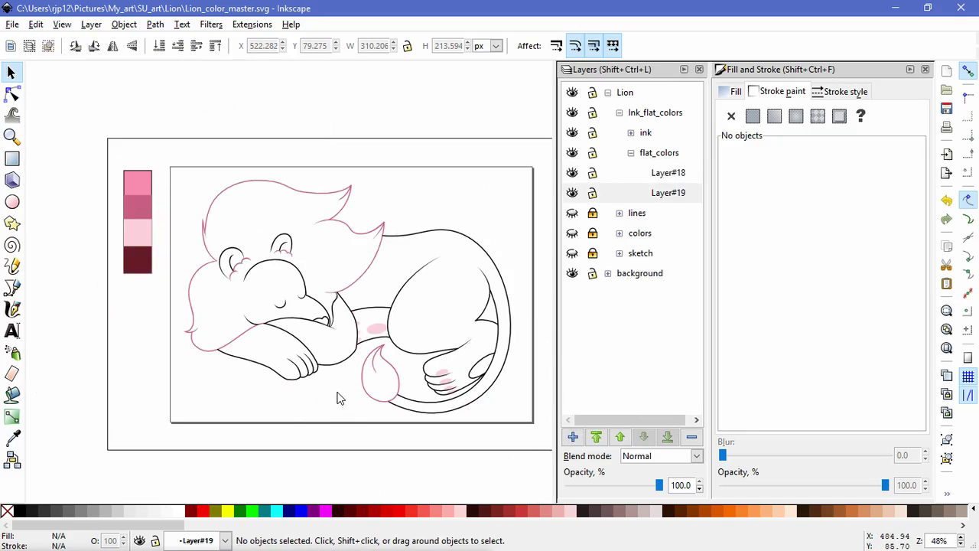
Fill the lion's nose on Layer#19 with the dark maroon sampled from the palette, using the bucket fill.
click(20, 393)
click(21, 437)
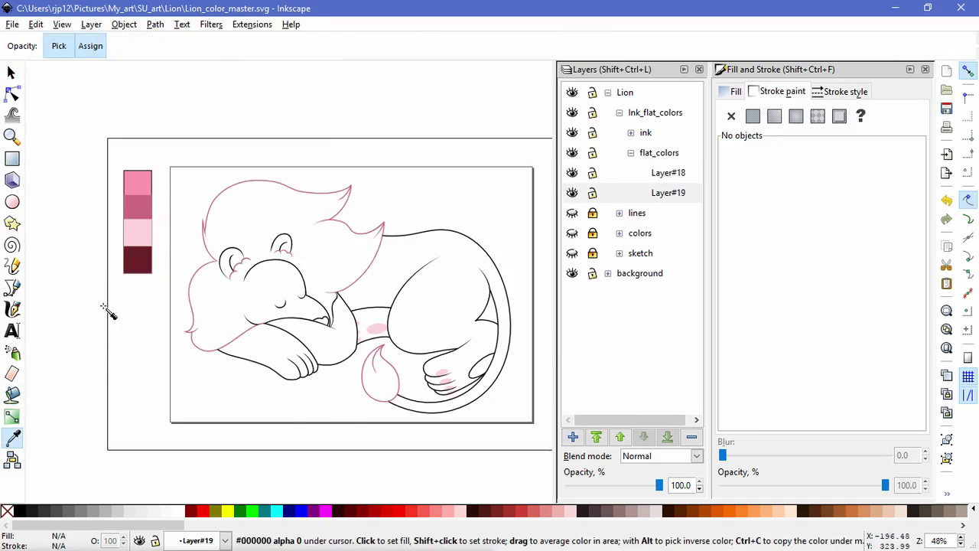
click(14, 395)
ctrl+scroll(325, 325, up, 2)
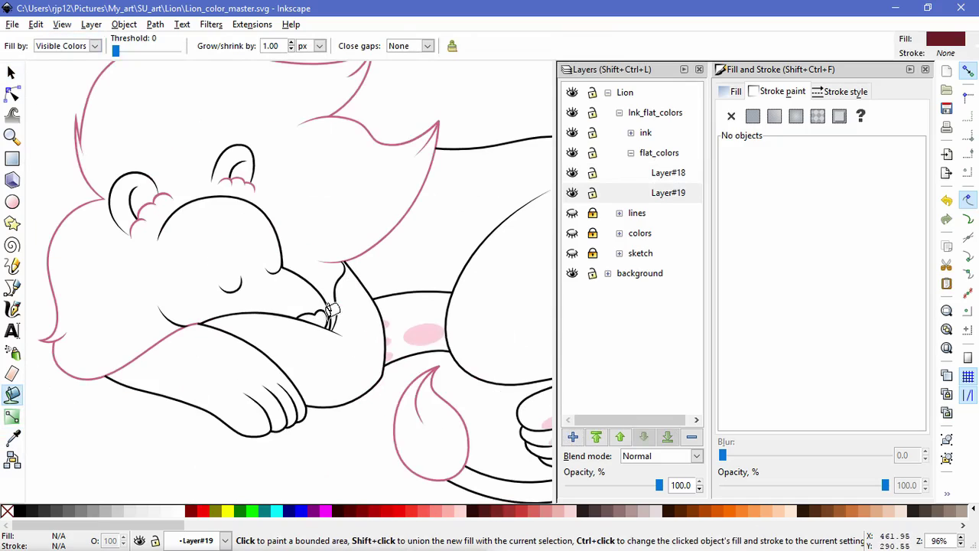
click(315, 319)
ctrl+scroll(329, 356, up, 2)
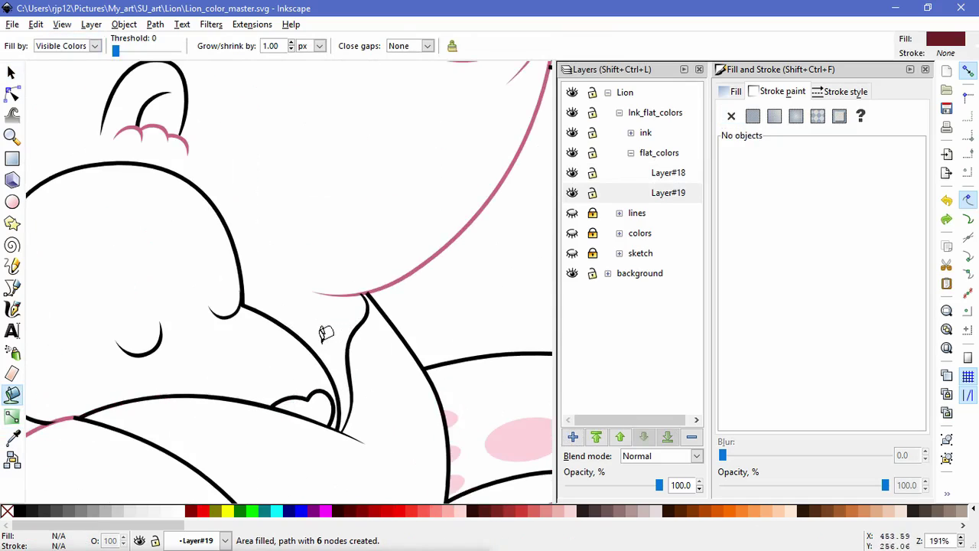
click(317, 396)
ctrl+scroll(373, 402, down, 3)
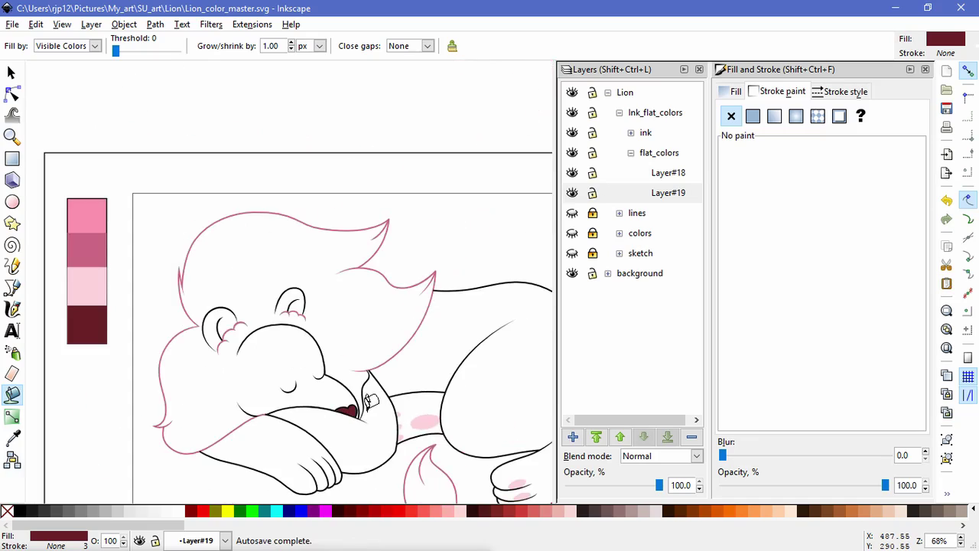
click(13, 438)
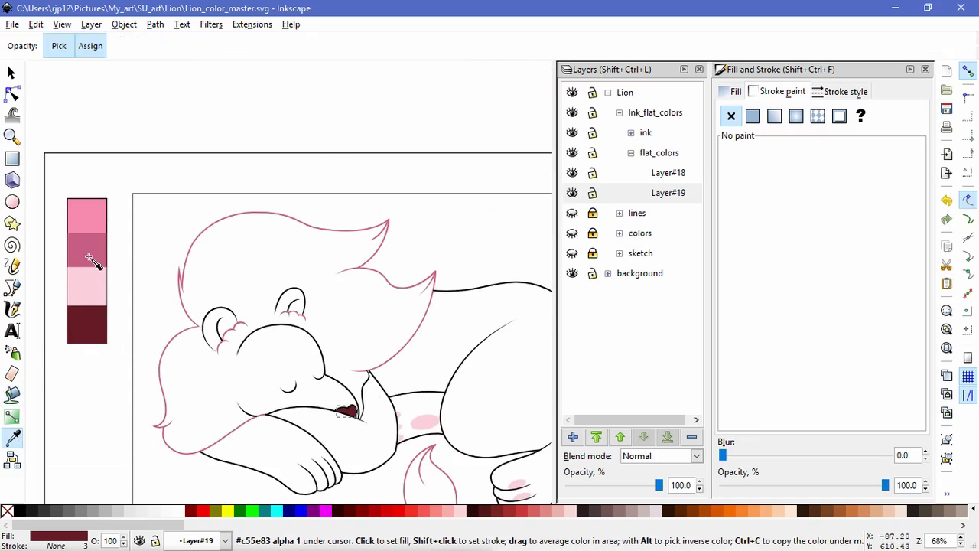
click(492, 549)
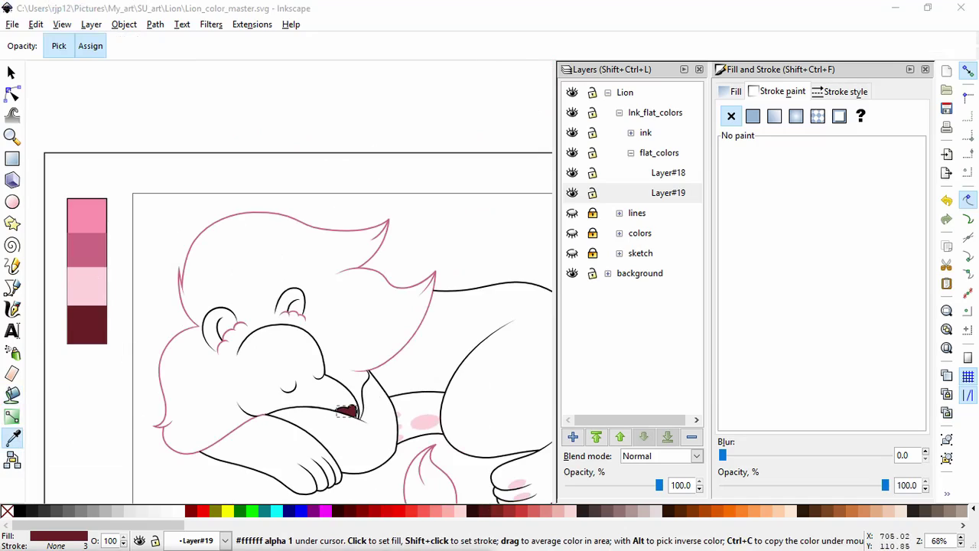
click(90, 222)
key(ctrl+z)
click(12, 395)
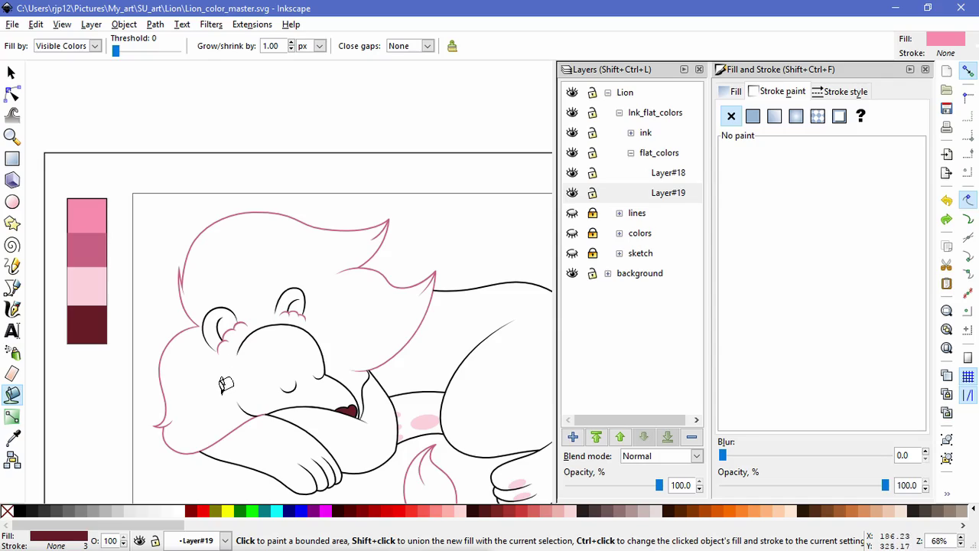
click(14, 438)
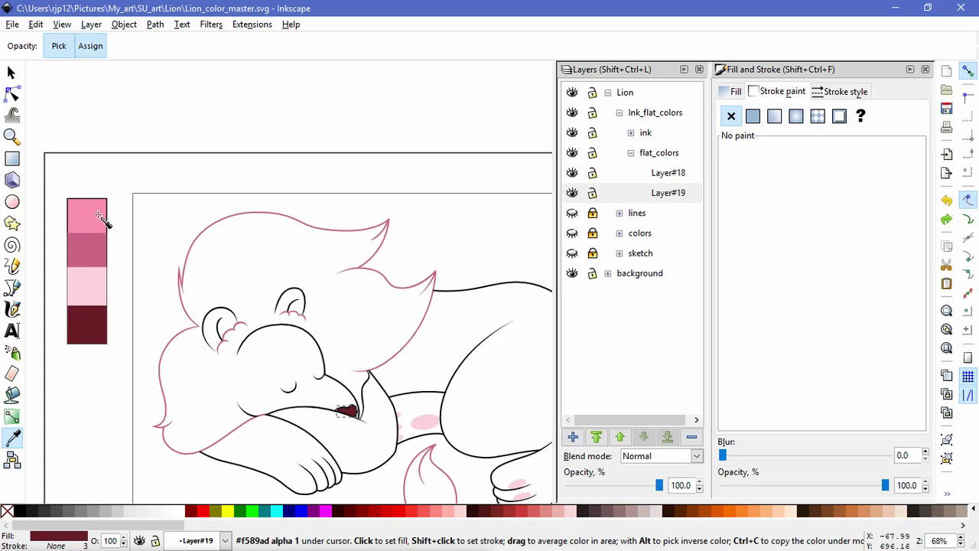
With nothing selected, sample the bright pink #f589ad from the palette and bucket-fill both forelegs with it.
click(10, 72)
click(130, 221)
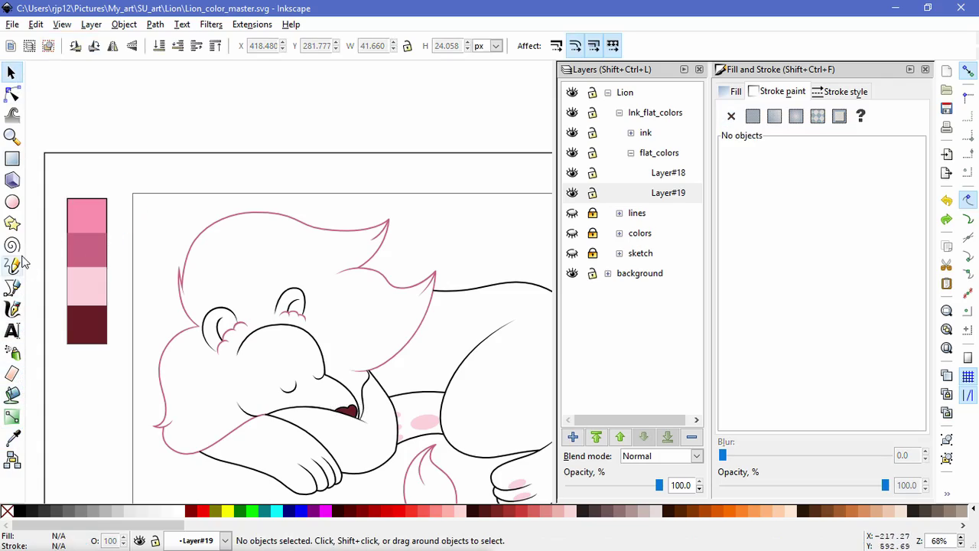
click(13, 398)
click(13, 438)
click(91, 220)
click(12, 396)
click(259, 436)
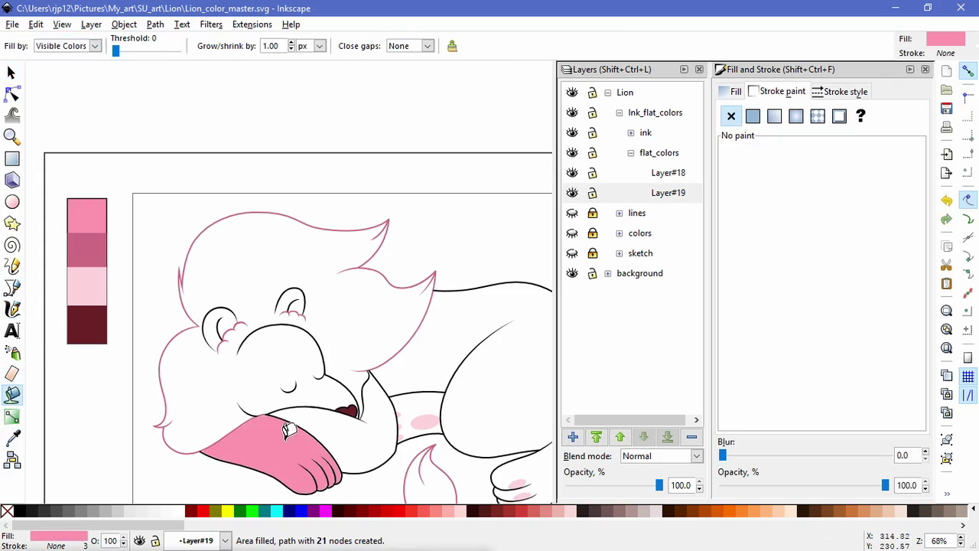
key(ctrl+z)
scroll(275, 437, up, 3)
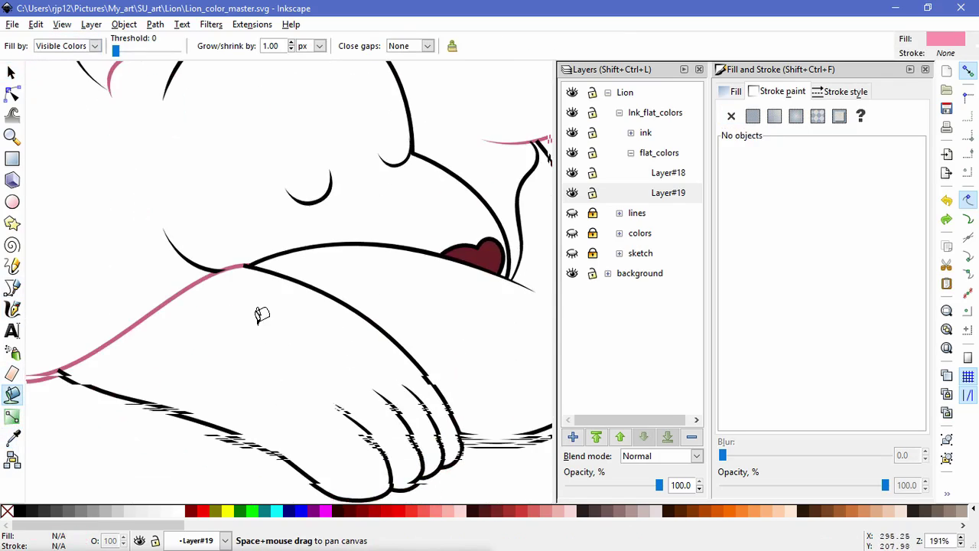
click(239, 278)
click(440, 243)
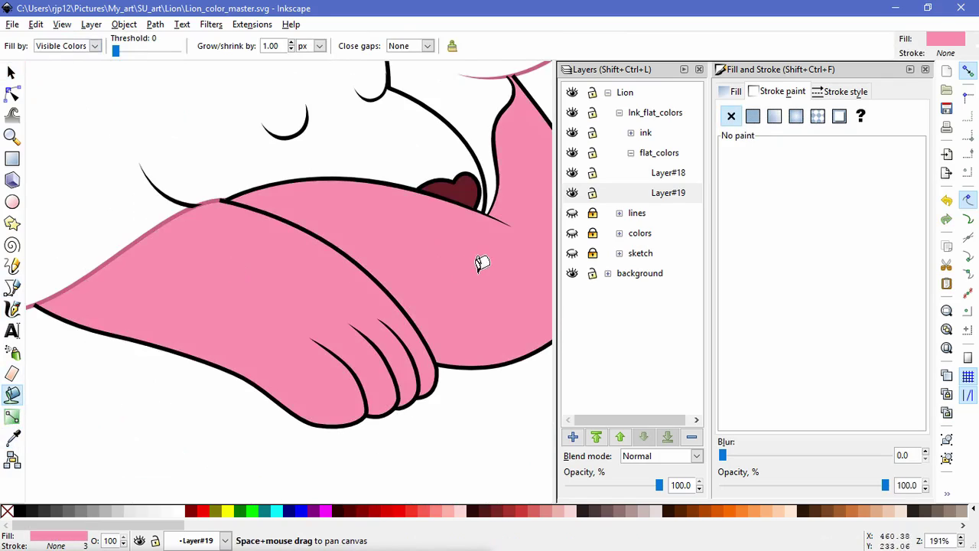
Bucket-fill the torso, haunch and the paw behind the foreleg with the same bright pink.
drag(482, 263, 203, 372)
click(319, 297)
click(332, 197)
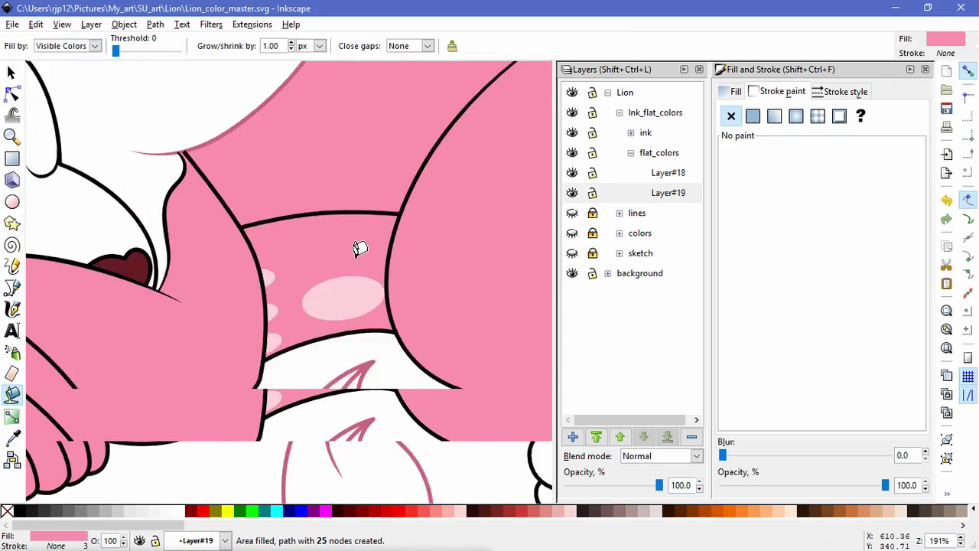
scroll(345, 260, down, 3)
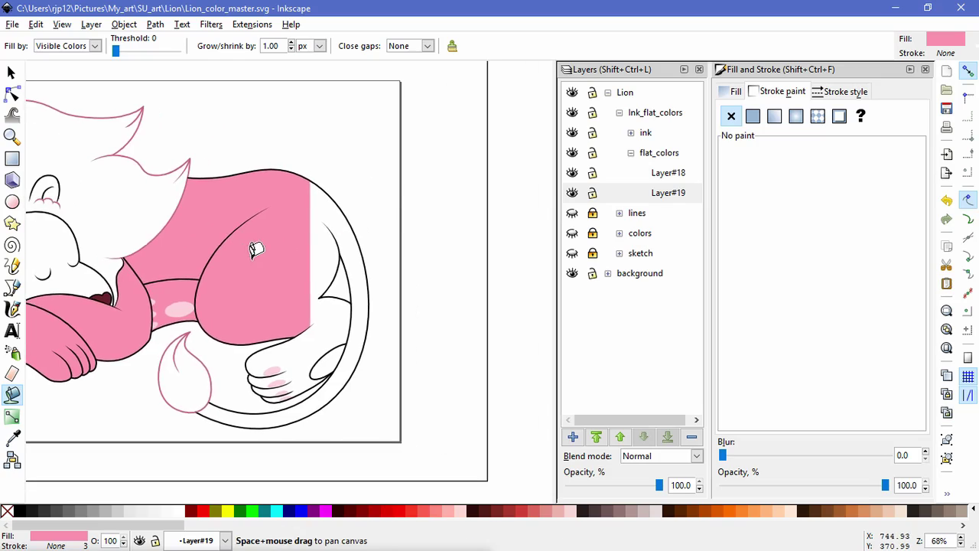
click(254, 251)
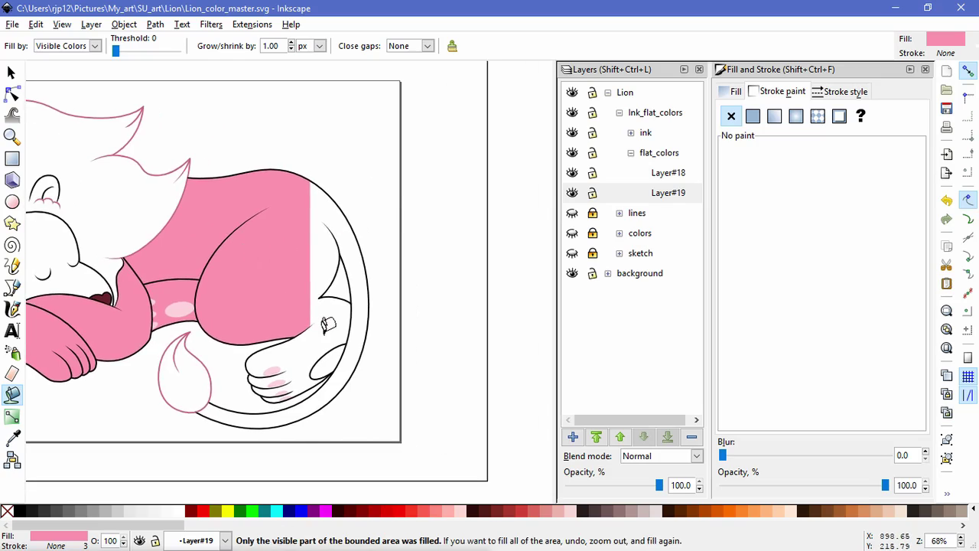
Bucket-fill the hind foot, the tail and the unfilled gap along the rear of the back with bright pink.
scroll(328, 322, up, 3)
click(333, 272)
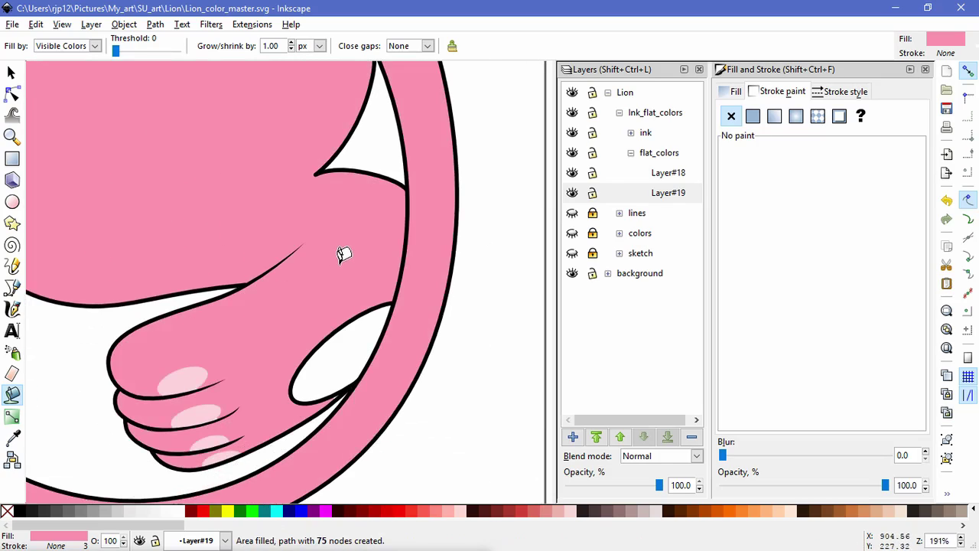
scroll(353, 249, down, 2)
drag(342, 233, 369, 324)
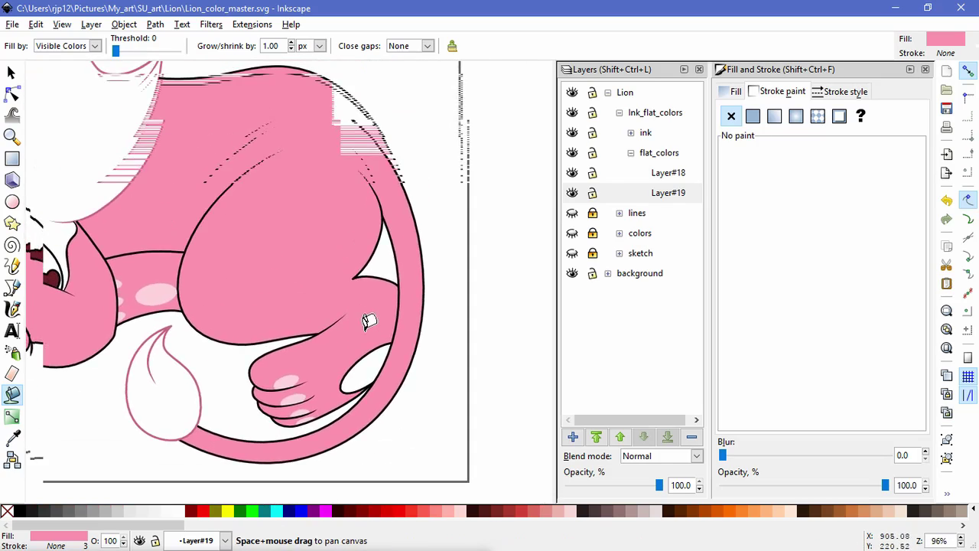
scroll(361, 169, up, 3)
click(328, 185)
Draw a closed bright pink head shape with the Pen tool, following the forehead, muzzle and top of the foreleg.
scroll(299, 260, down, 3)
drag(267, 341, 337, 178)
drag(311, 338, 423, 441)
drag(284, 387, 496, 511)
click(12, 287)
scroll(299, 417, up, 2)
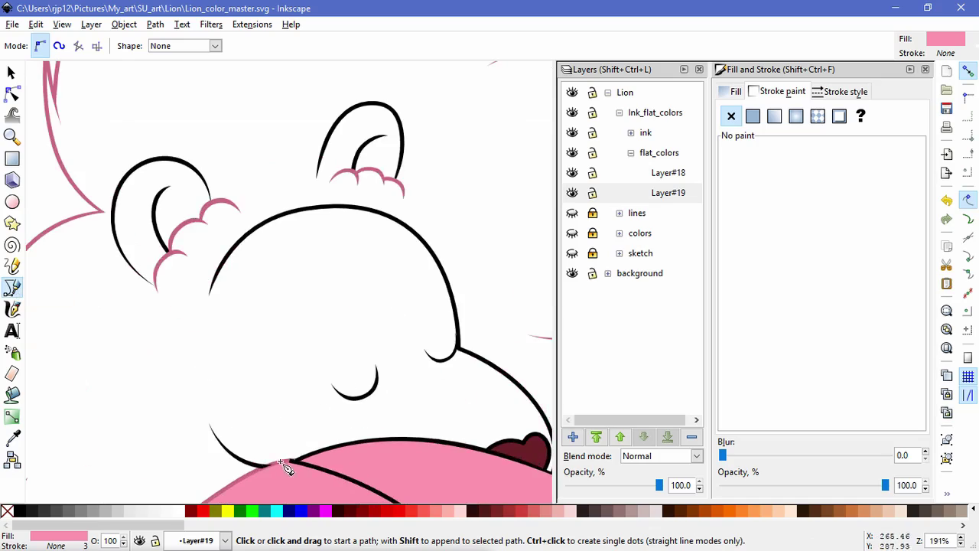
click(295, 461)
drag(205, 343, 211, 252)
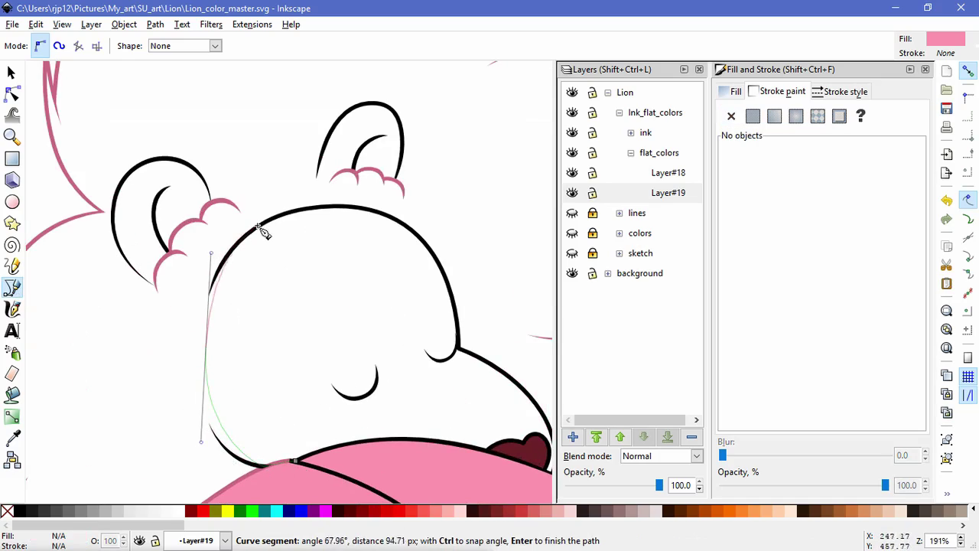
click(394, 224)
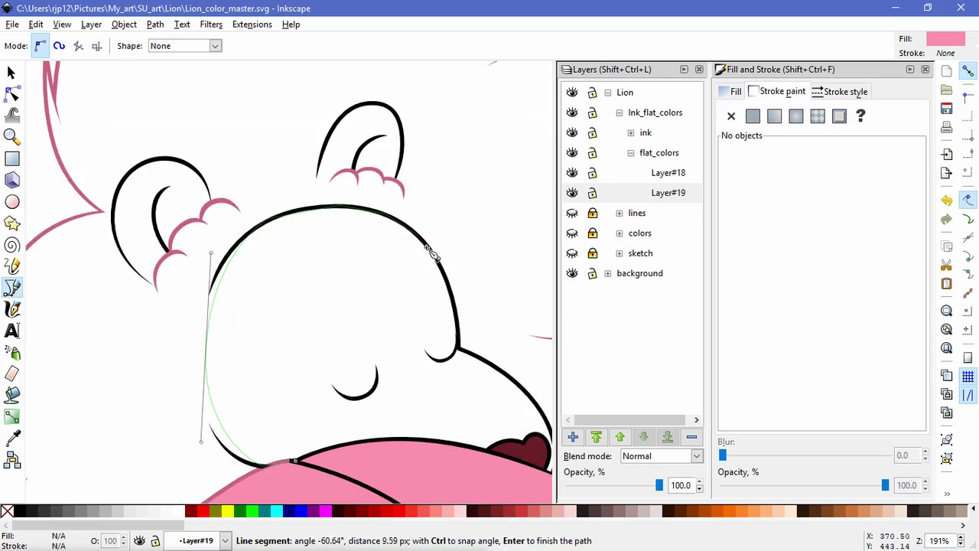
click(459, 350)
drag(476, 387, 386, 395)
click(337, 346)
click(400, 435)
click(400, 455)
click(223, 426)
click(138, 441)
Move the node at the back edge of the pink head shape and adjust its handle to smooth the cheek curve.
click(10, 92)
drag(320, 368, 319, 334)
key(space)
drag(114, 370, 359, 412)
drag(304, 371, 295, 373)
drag(280, 468, 286, 489)
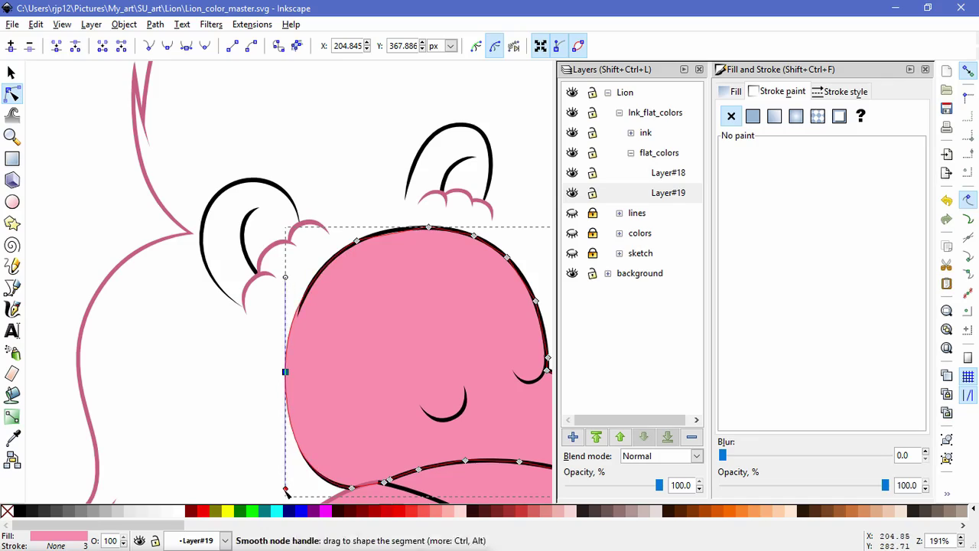
drag(288, 373, 291, 376)
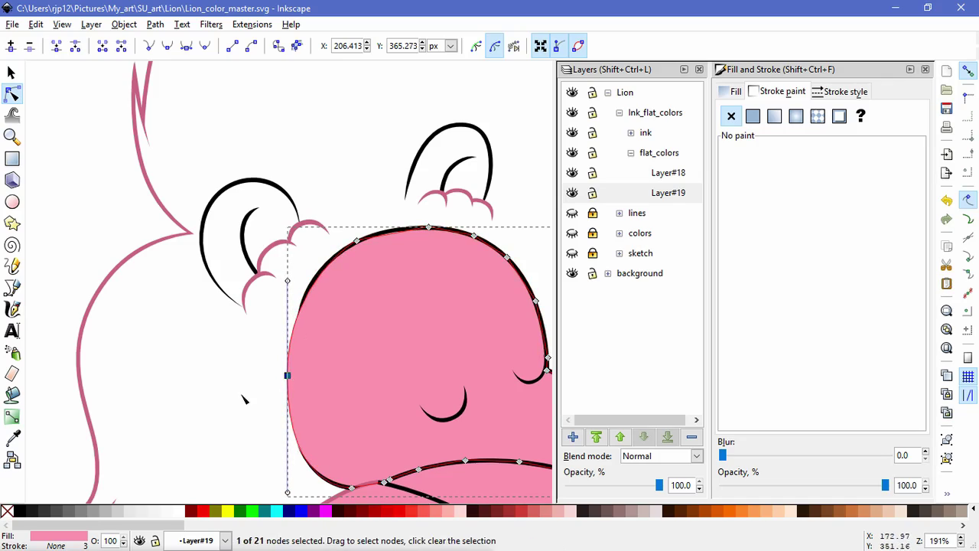
Shift the jaw node of the pink head shape and reshape the lower cheek curve towards the ink line.
scroll(321, 422, up, 2)
click(255, 327)
key(space)
drag(253, 453, 193, 326)
drag(329, 429, 335, 430)
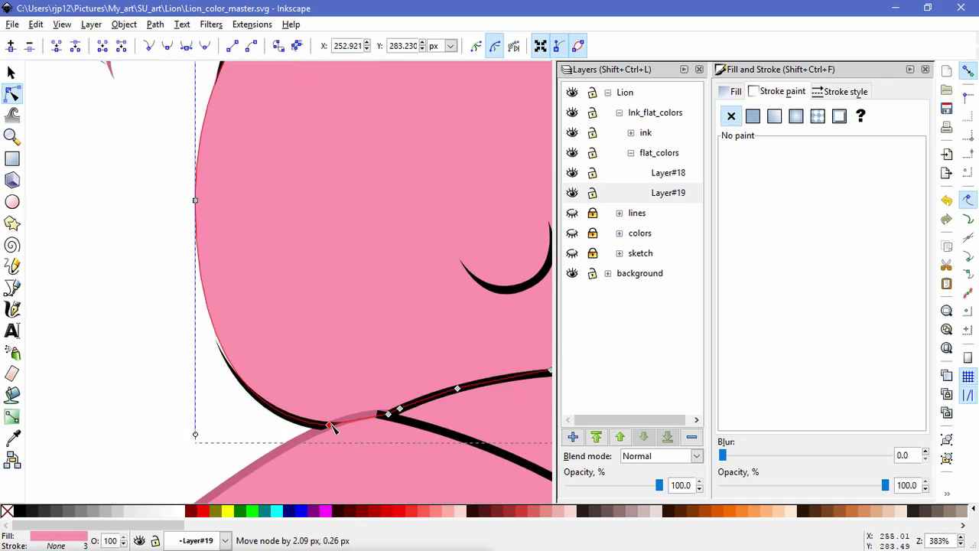
drag(195, 435, 185, 424)
Adjust the back and forehead nodes and curve the segment between them so the pink shape's top edge follows the ink outline.
key(space)
drag(255, 254, 313, 520)
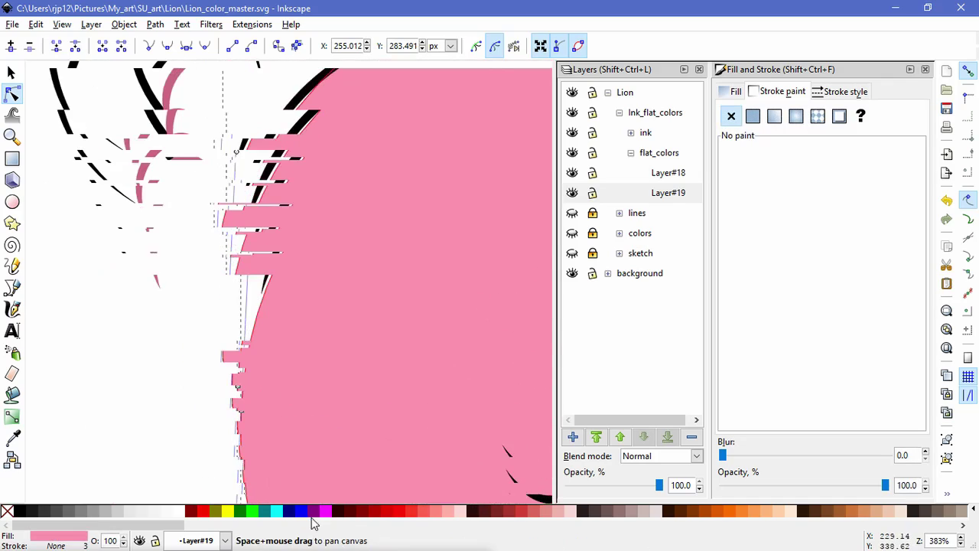
drag(257, 472, 256, 448)
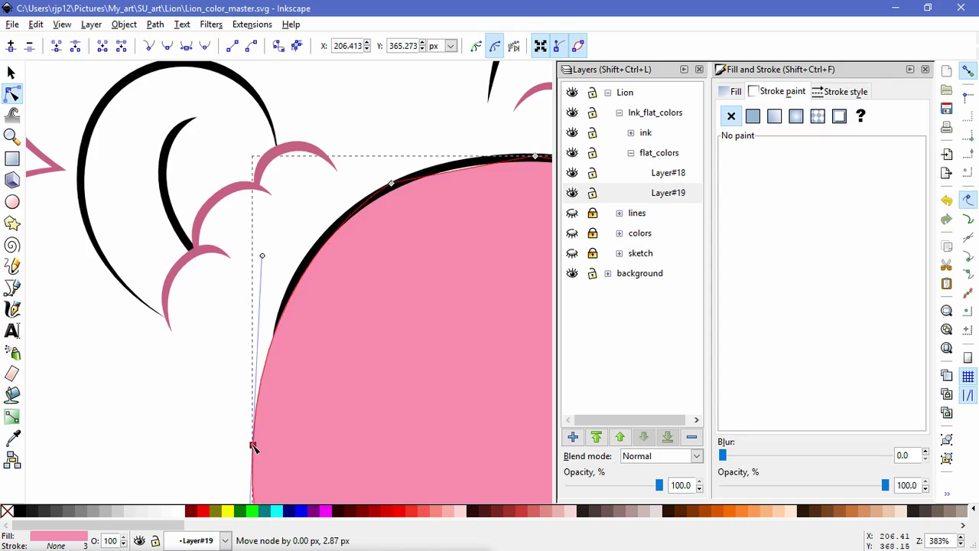
click(393, 187)
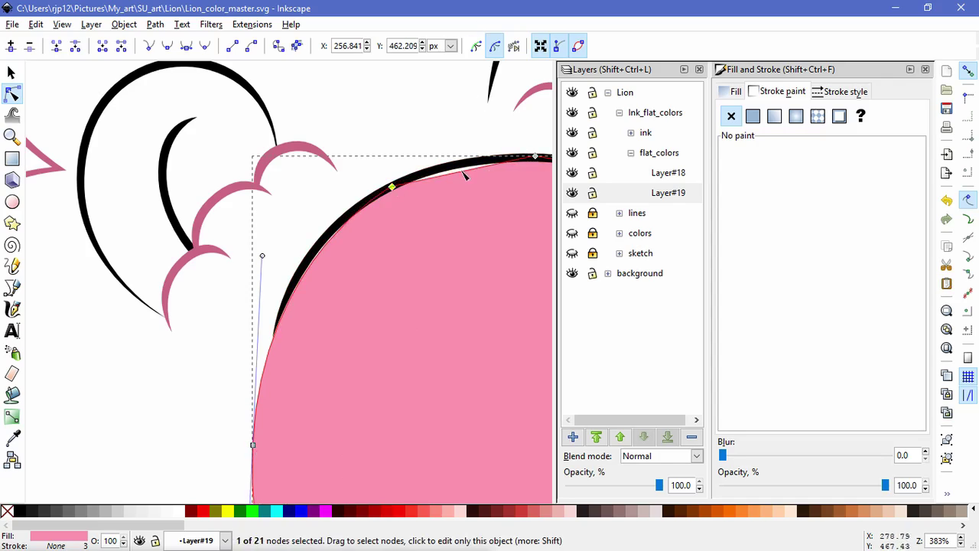
drag(439, 170, 434, 175)
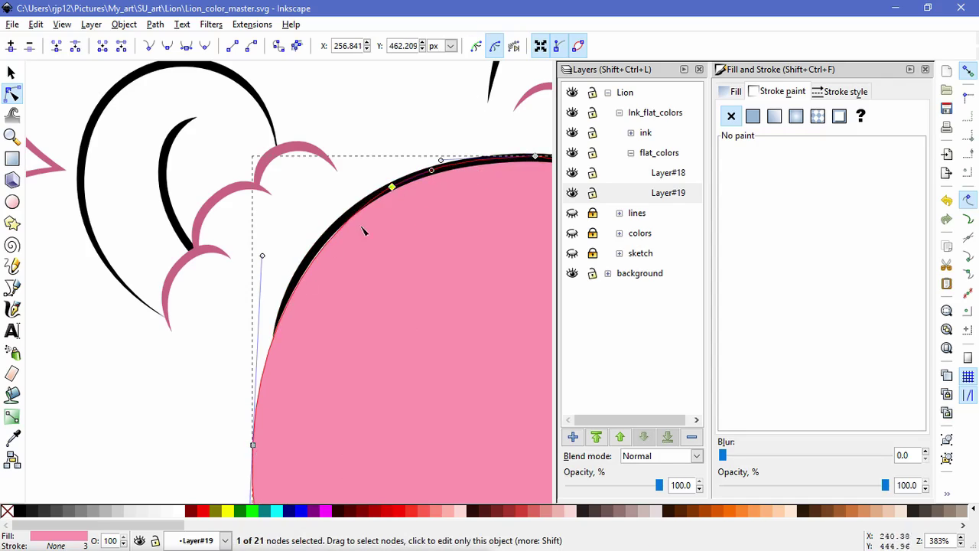
click(259, 252)
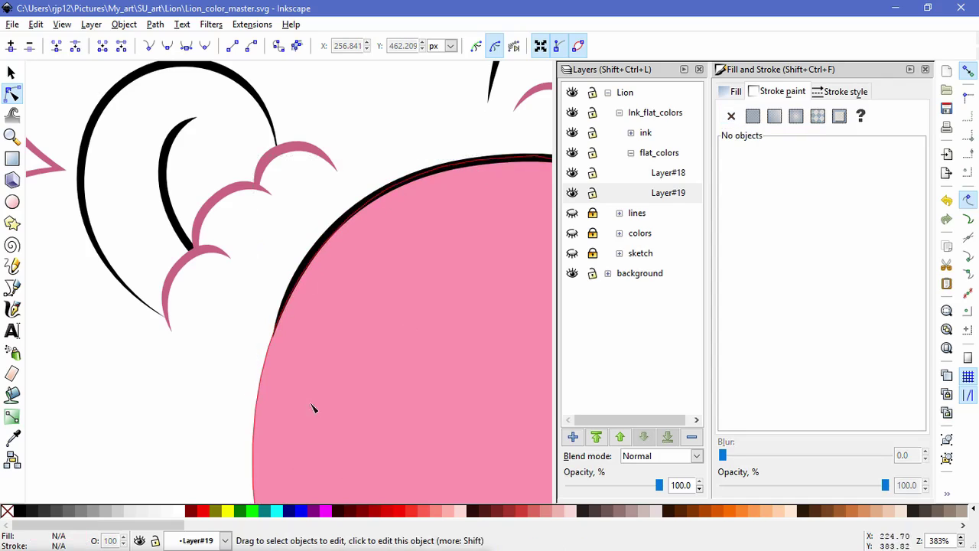
Lengthen the back node's lower handle so the pink head shape's edge follows the jaw line.
scroll(359, 262, down, 5)
click(283, 371)
click(377, 458)
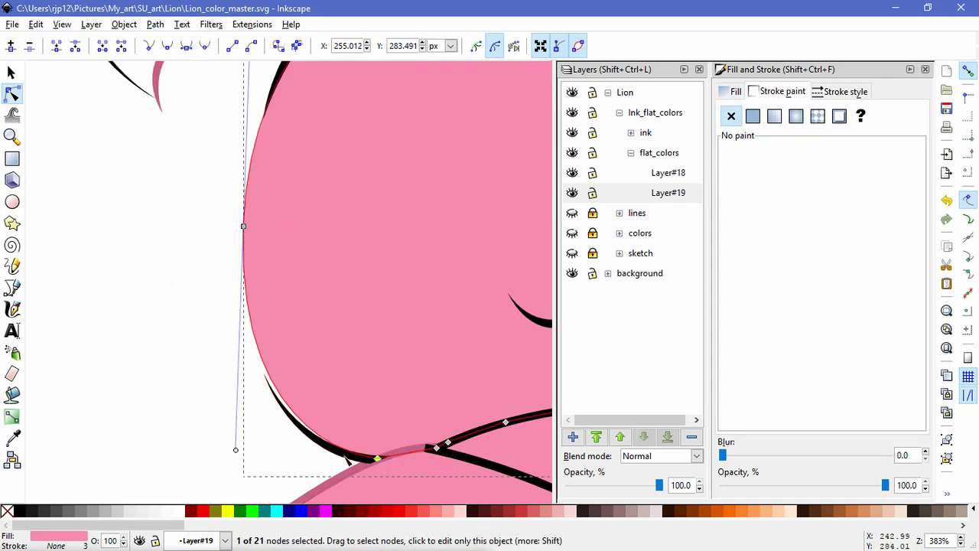
mouse_move(236, 453)
mouse_down()
mouse_move(248, 463)
mouse_move(237, 468)
mouse_up()
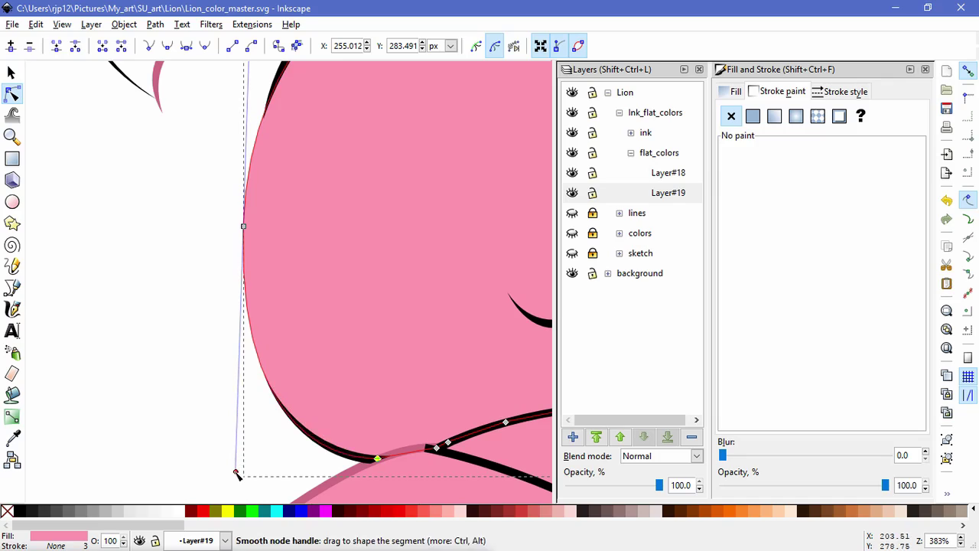
click(208, 300)
Bring the two black arm ink lines and the mane's lower line to the top of the stacking order where they meet.
scroll(436, 354, down, 2)
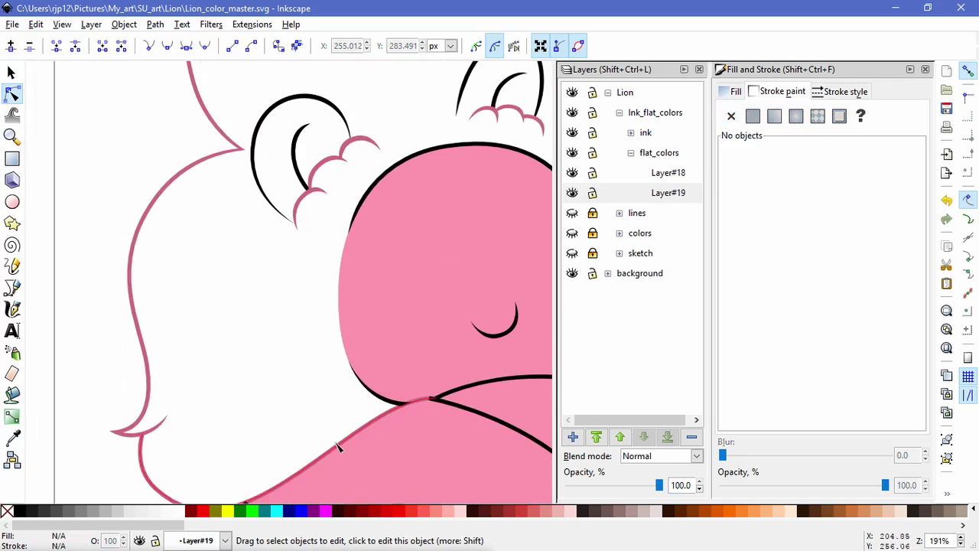
click(152, 438)
click(154, 441)
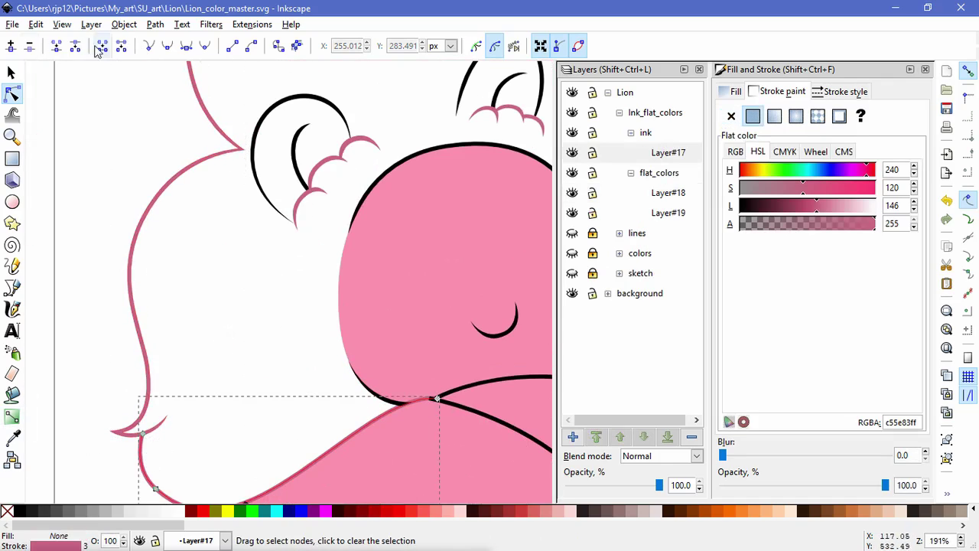
key(s)
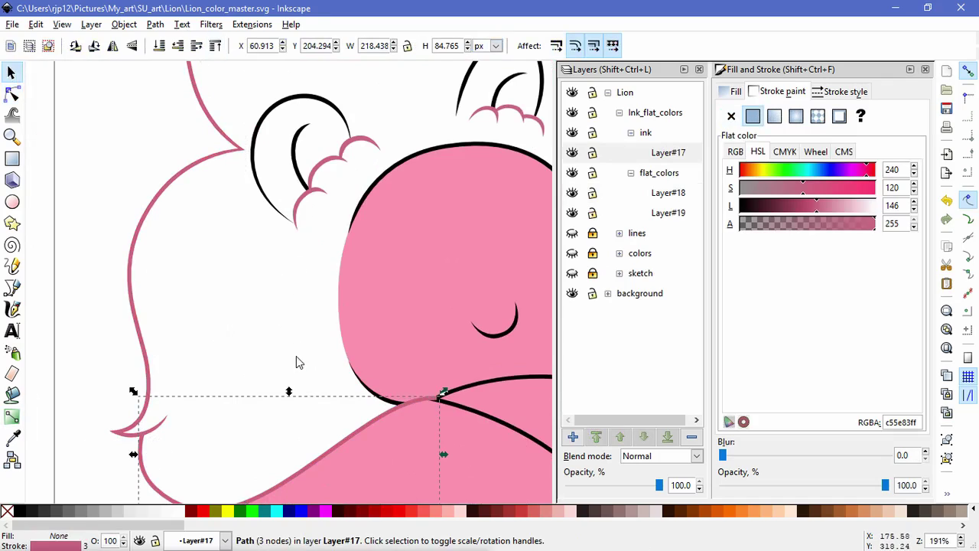
click(445, 402)
click(463, 388)
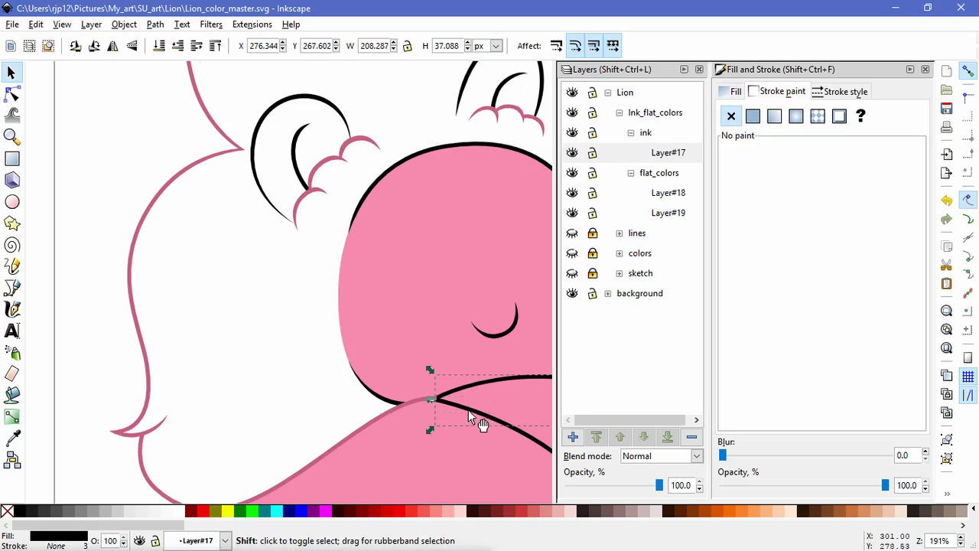
shift+click(472, 417)
click(14, 93)
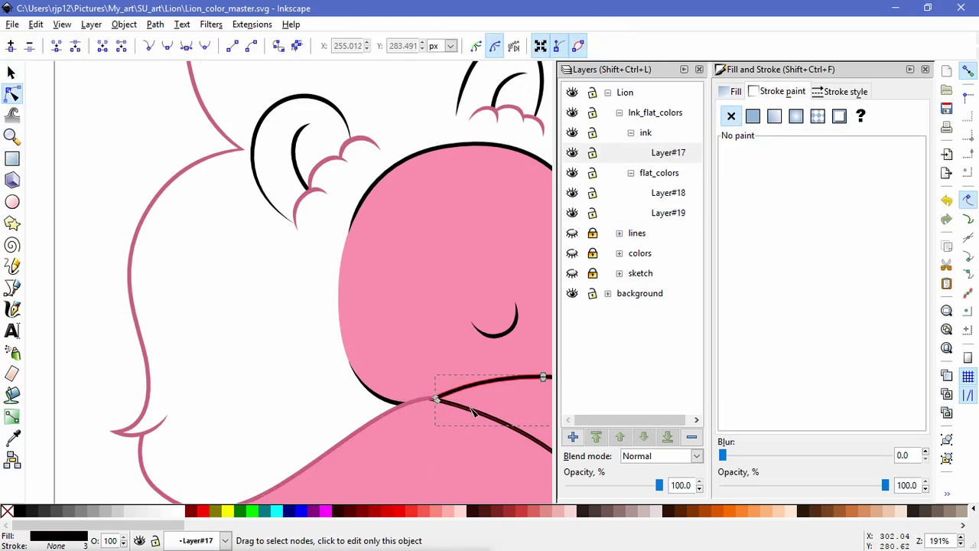
click(14, 84)
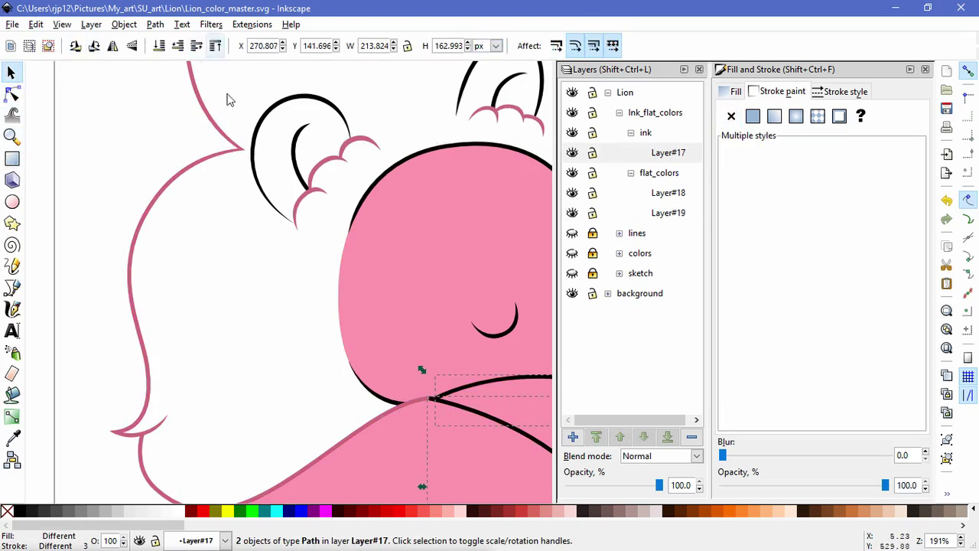
click(295, 372)
click(431, 398)
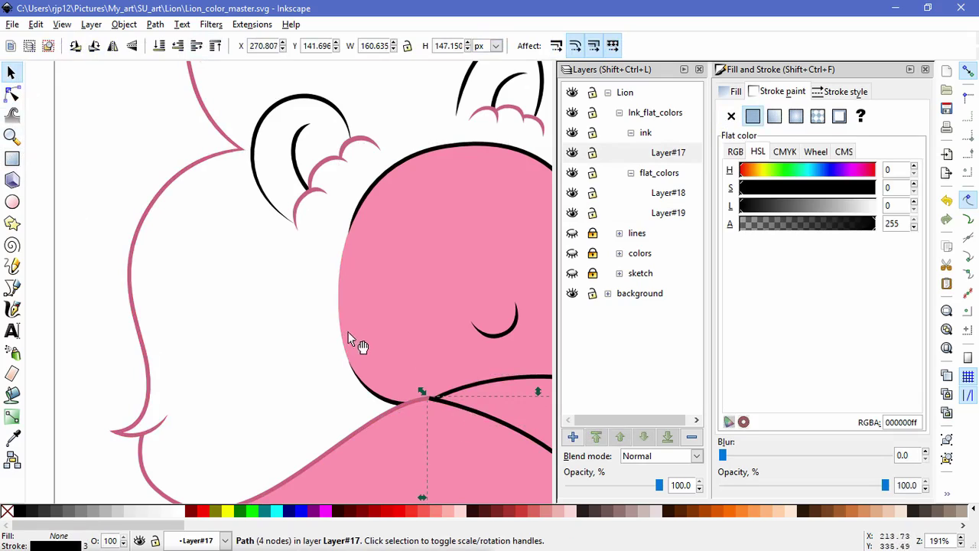
click(414, 400)
click(215, 46)
Convert the mane's lower line from stroke to path and join its two end nodes into a pointed tip.
click(339, 427)
click(328, 446)
click(12, 94)
click(155, 25)
click(170, 60)
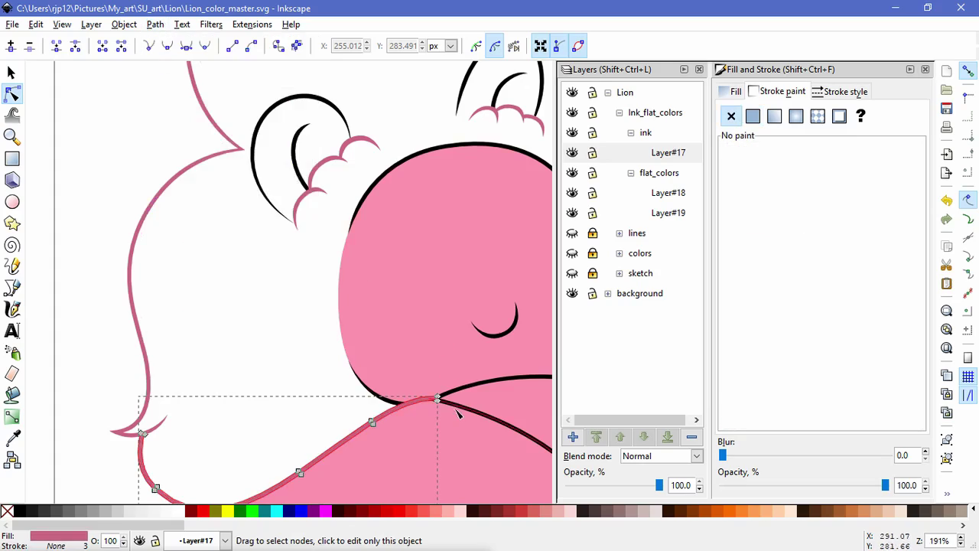
scroll(455, 411, up, 2)
mouse_move(401, 366)
mouse_down()
mouse_move(434, 405)
mouse_move(378, 383)
mouse_move(423, 388)
mouse_move(388, 382)
mouse_move(369, 389)
mouse_move(376, 396)
mouse_up()
click(59, 47)
Move the node of the pink arm shape near the jaw so it sits under the junction of the ink lines.
click(427, 414)
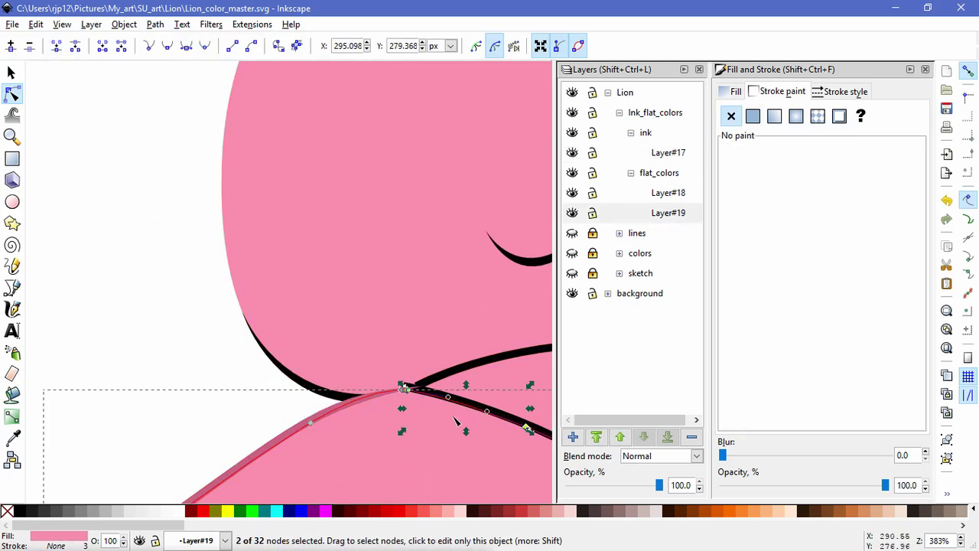
click(452, 400)
drag(405, 387, 418, 388)
click(437, 389)
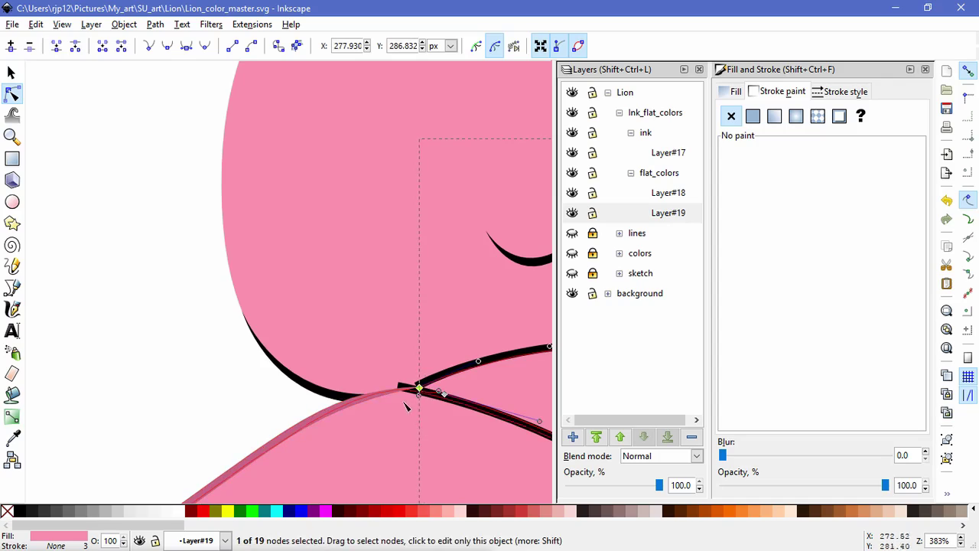
Draw a closed straight-sided shape around the front arm's upper ink line, starting at the mane junction, and fill it white.
click(402, 387)
scroll(473, 415, down, 5)
drag(497, 437, 383, 421)
scroll(385, 425, up, 1)
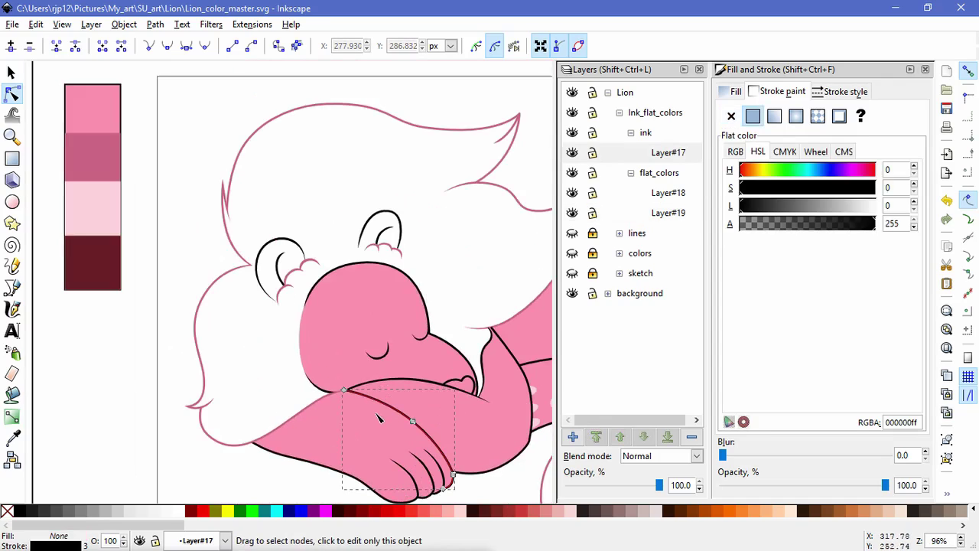
click(11, 287)
scroll(388, 413, up, 2)
scroll(321, 349, up, 1)
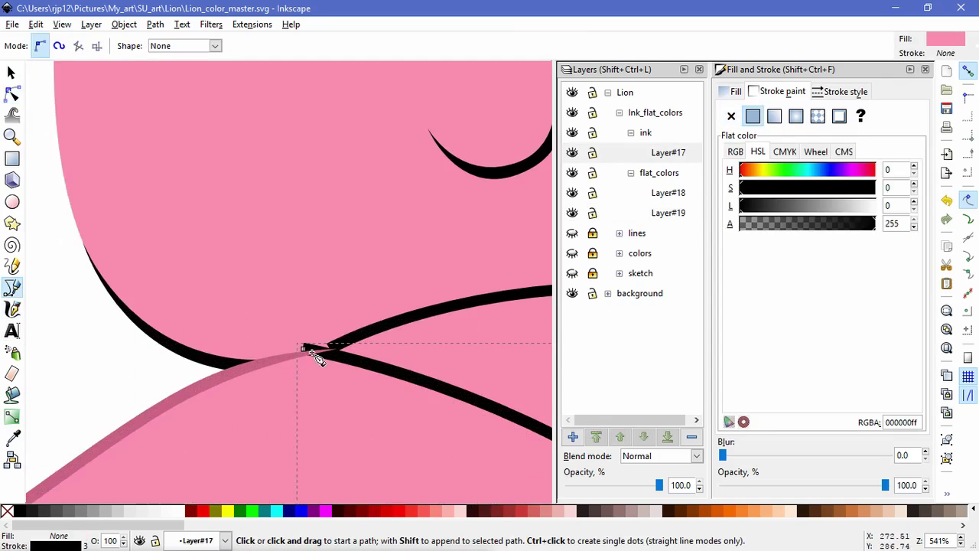
click(322, 345)
scroll(406, 348, down, 2)
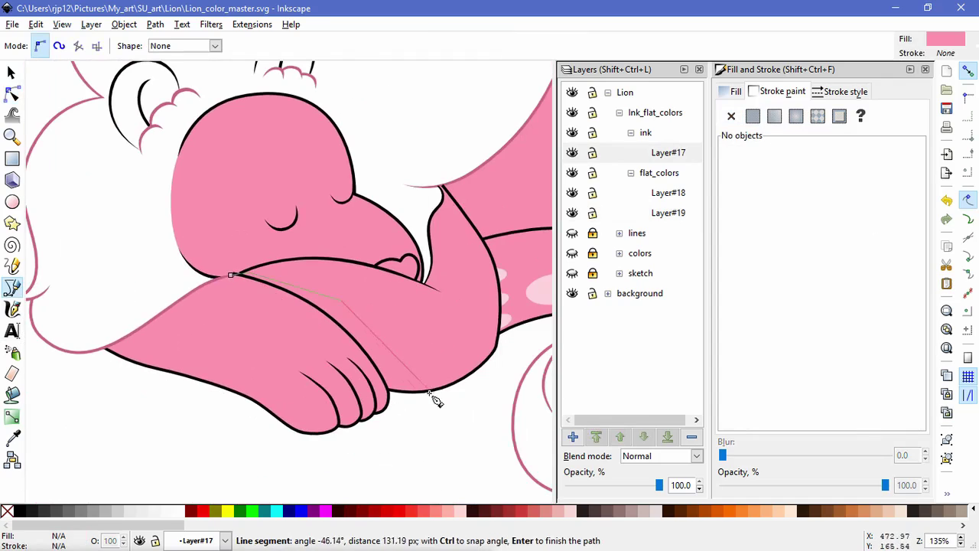
click(368, 433)
click(231, 274)
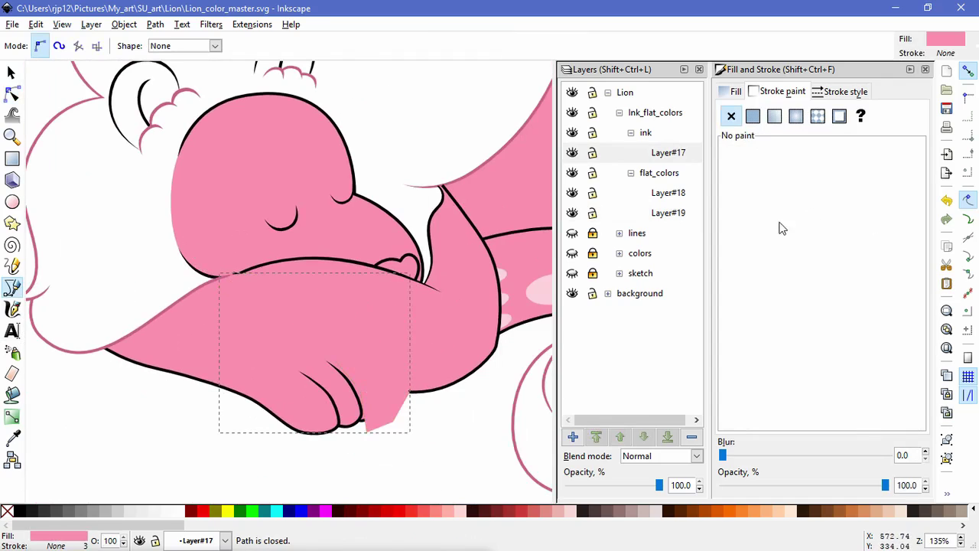
drag(764, 205, 930, 205)
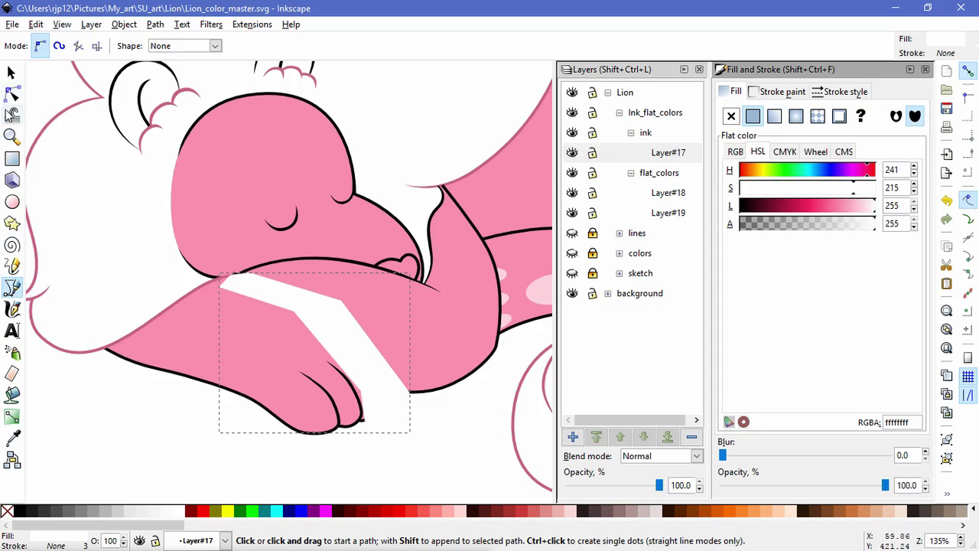
Set the white shape as a mask on the front arm's ink line to trim its blunt end.
click(11, 94)
scroll(242, 297, up, 6)
shift+click(210, 118)
click(138, 26)
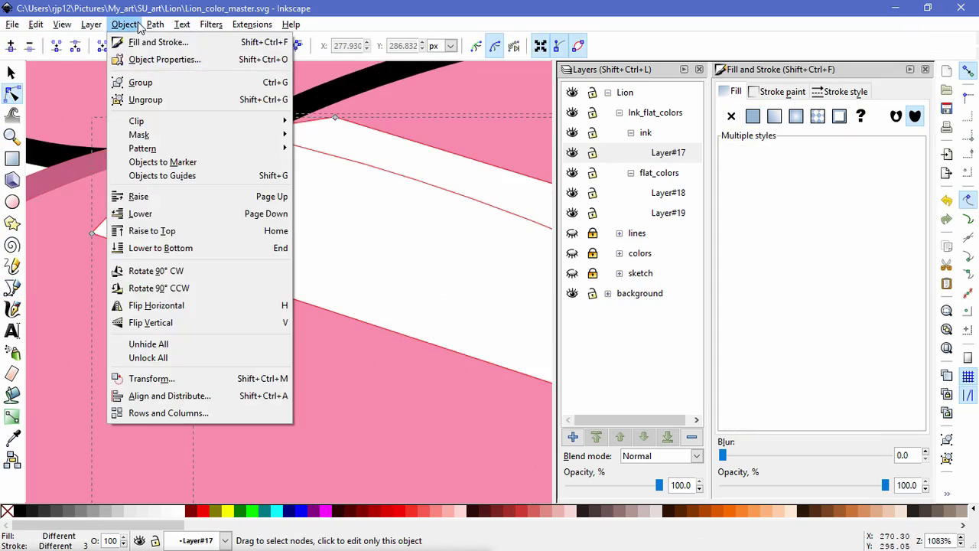
mouse_move(158, 136)
click(312, 135)
Move the tip node of the black ink line under the head onto the mane line junction.
click(270, 121)
drag(258, 123, 224, 137)
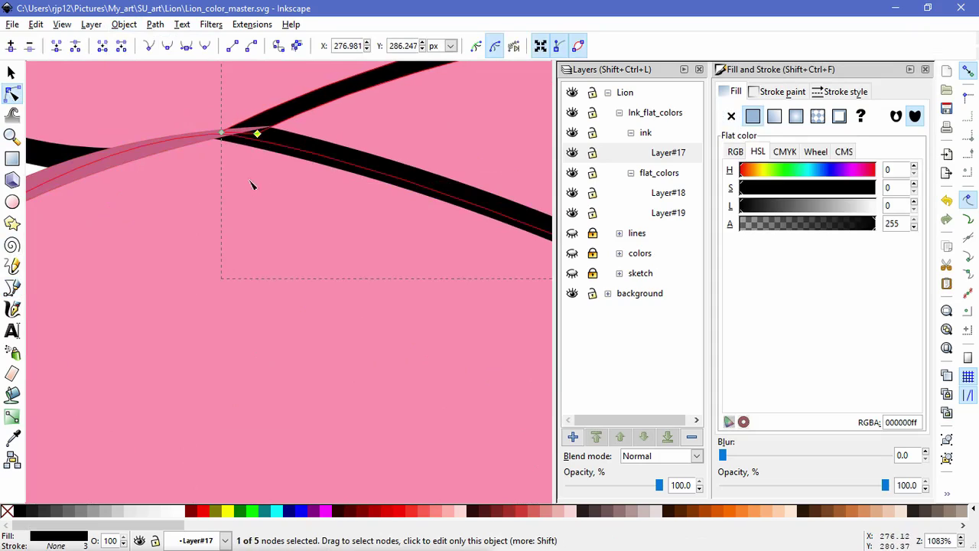
click(177, 213)
Shift the tip node of the mane's lower line slightly so its point overlaps the crossing of the arm lines.
click(84, 168)
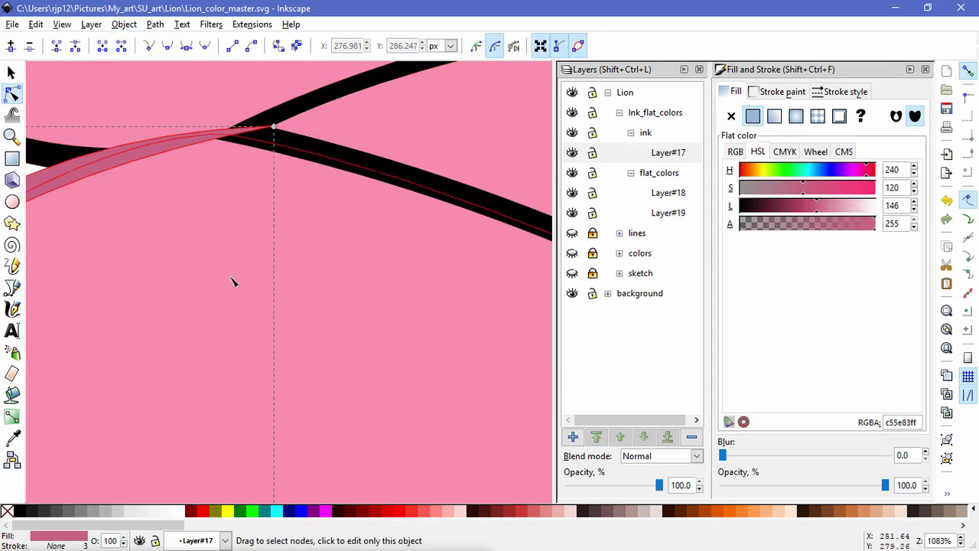
scroll(239, 233, down, 2)
drag(255, 247, 429, 311)
click(201, 271)
click(388, 255)
drag(429, 245, 440, 246)
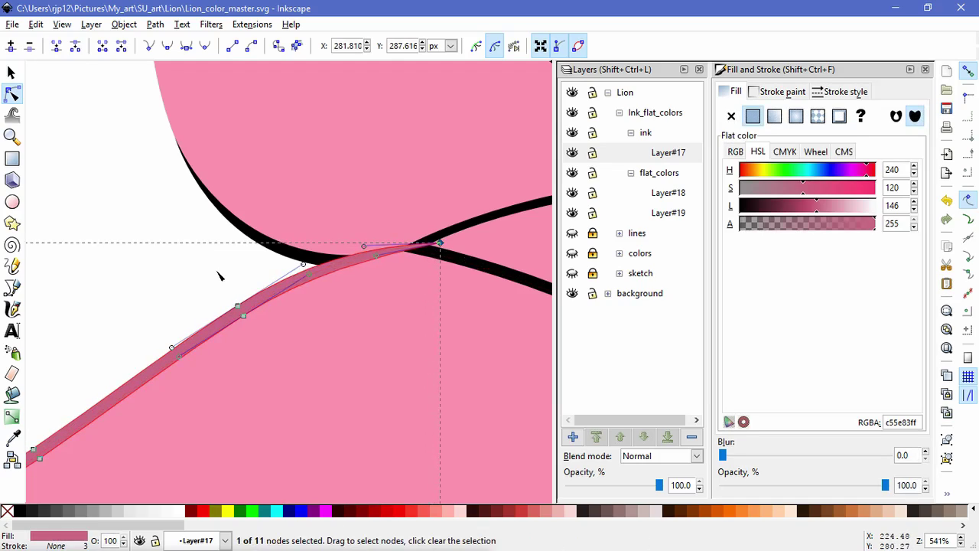
click(218, 285)
Unite the pink body shape with the hind leg and tail shape into one path.
scroll(451, 296, down, 5)
drag(447, 315, 367, 349)
scroll(433, 336, down, 4)
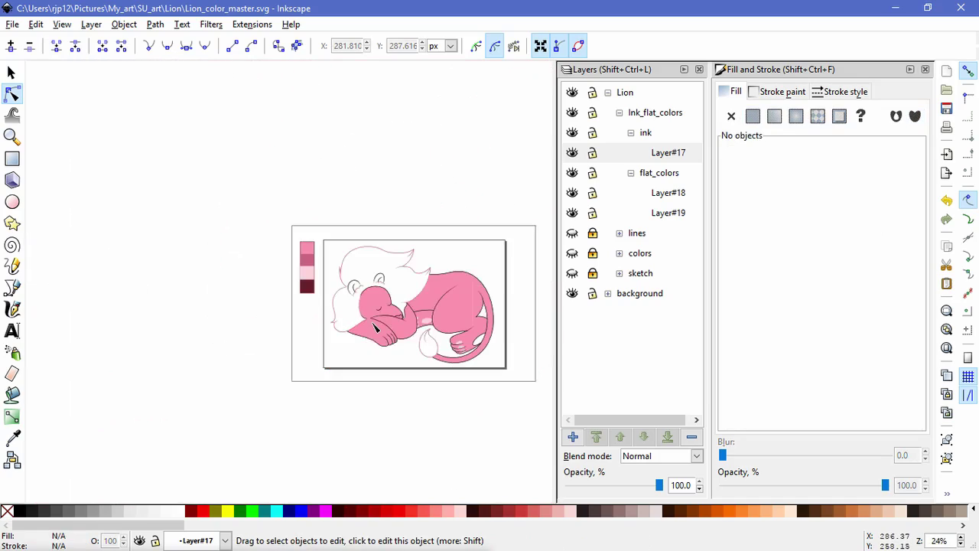
scroll(429, 340, up, 2)
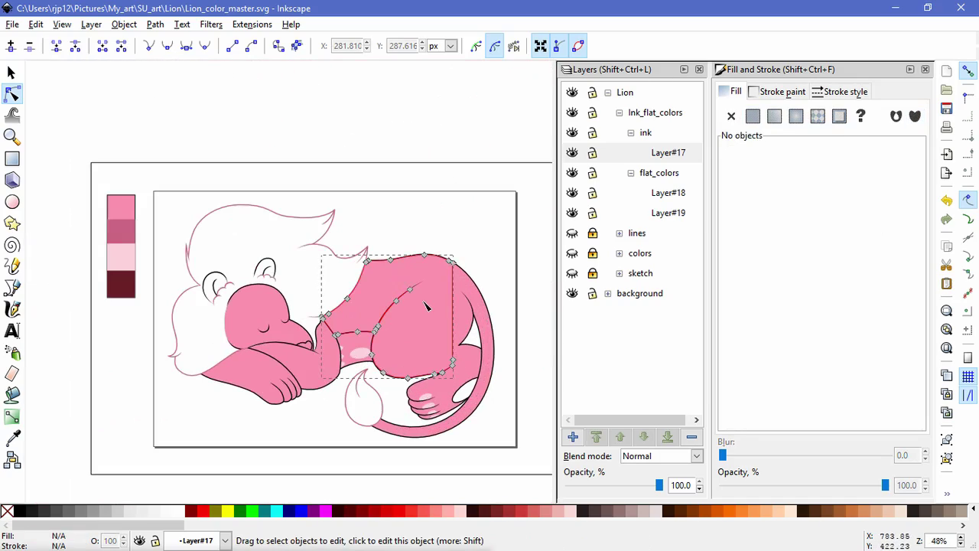
click(447, 314)
click(182, 29)
mouse_move(155, 30)
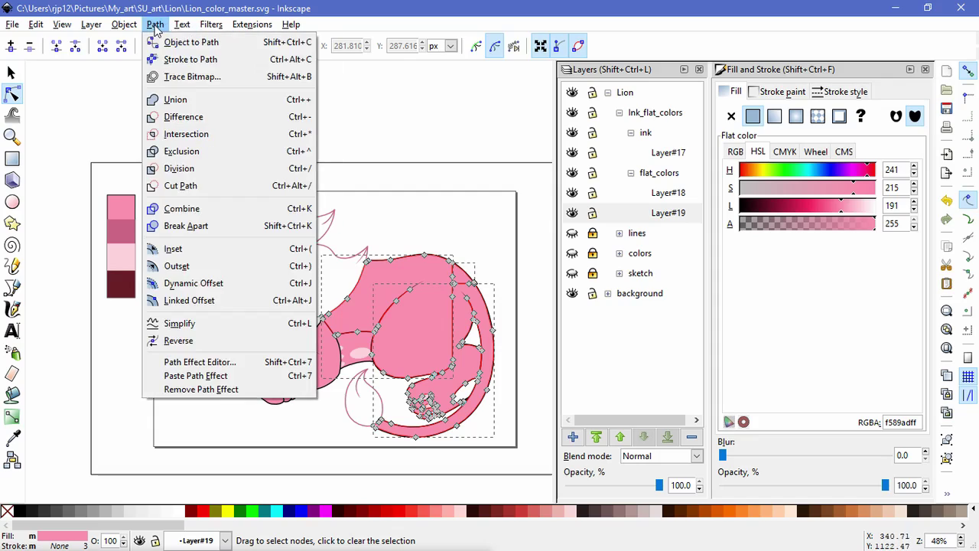
click(184, 97)
click(527, 462)
Fill the hind paw's large pad shape with the toe pads' pale pink and remove its stroke.
scroll(498, 431, up, 2)
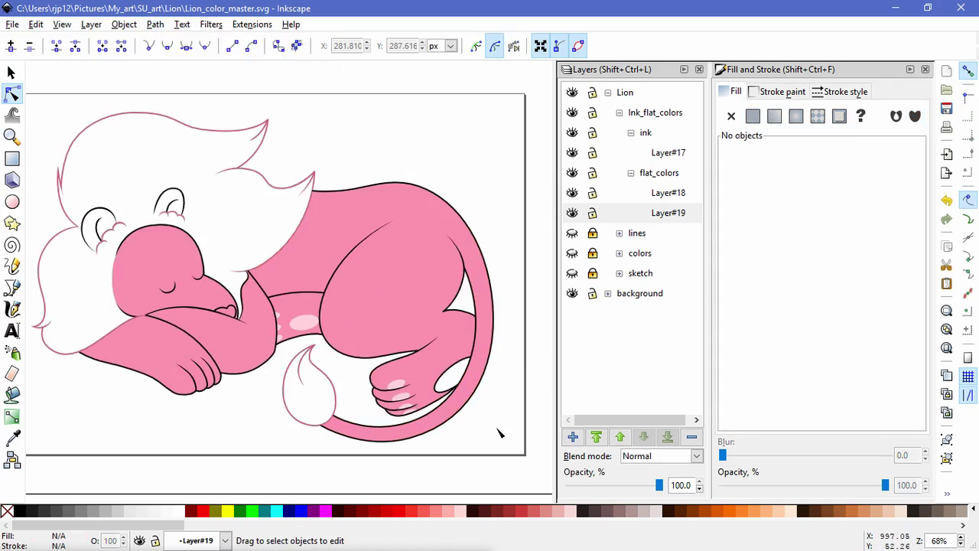
click(441, 341)
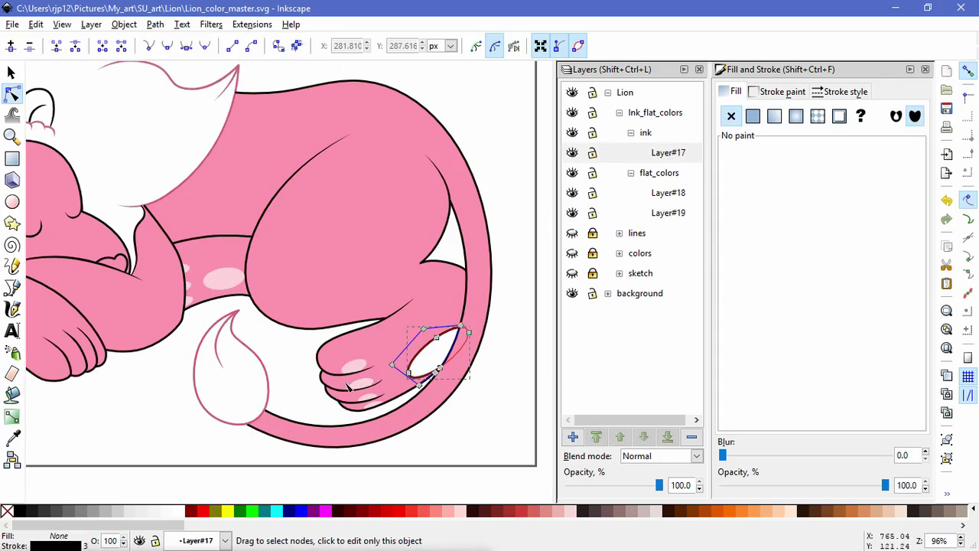
click(13, 437)
click(356, 367)
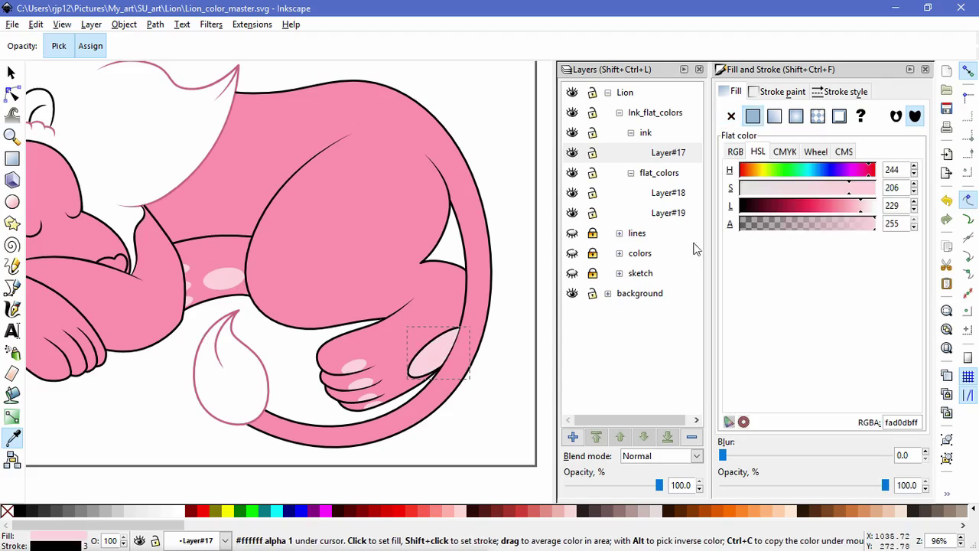
click(753, 92)
key(n)
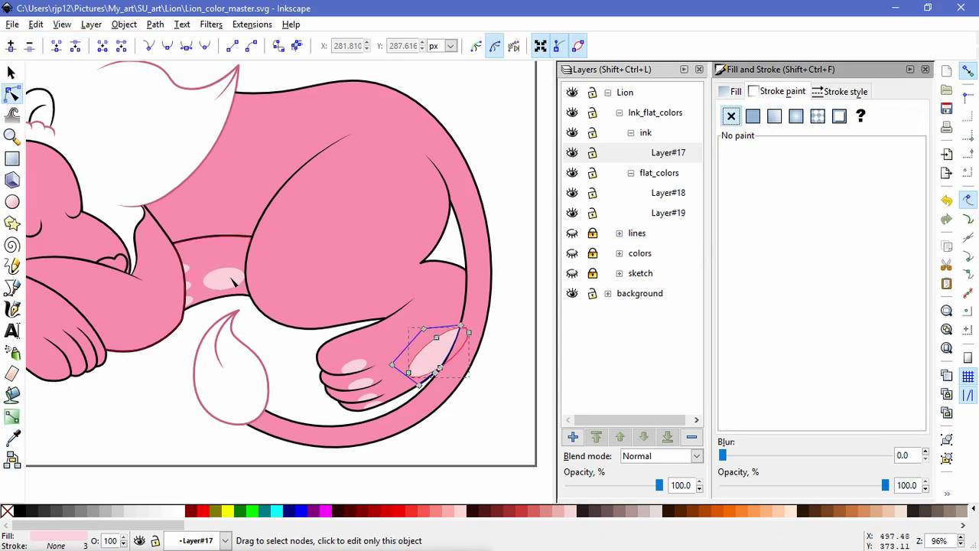
Move the pink body shape's nodes around the large hind paw pad inward so its opening lies beneath the pad.
click(426, 354)
scroll(426, 353, up, 4)
drag(328, 362, 391, 348)
drag(329, 409, 358, 378)
drag(386, 408, 437, 383)
drag(530, 211, 533, 222)
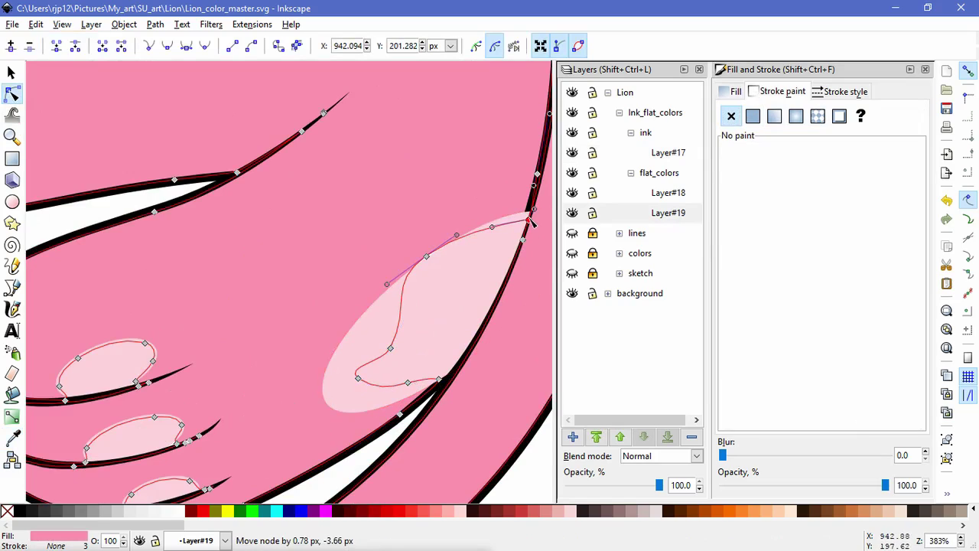
Cut the large paw pad from the ink layer and paste it in place on Layer#18 with the toe pads.
click(334, 393)
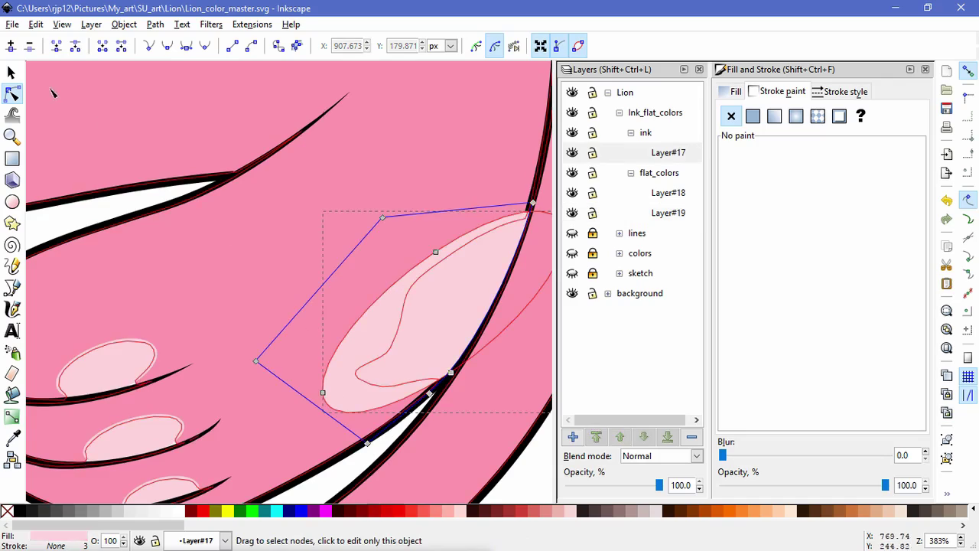
key(s)
key(Delete)
click(108, 366)
click(36, 24)
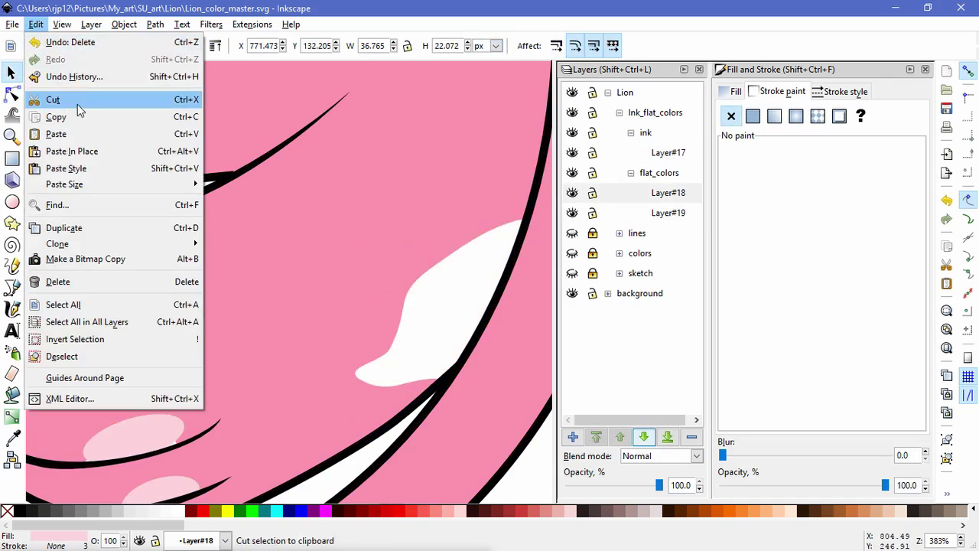
click(77, 151)
Adjust the pink body shape's nodes around the hind toe pads so its edges tuck beneath the pads and ink lines.
click(261, 393)
drag(214, 391, 322, 358)
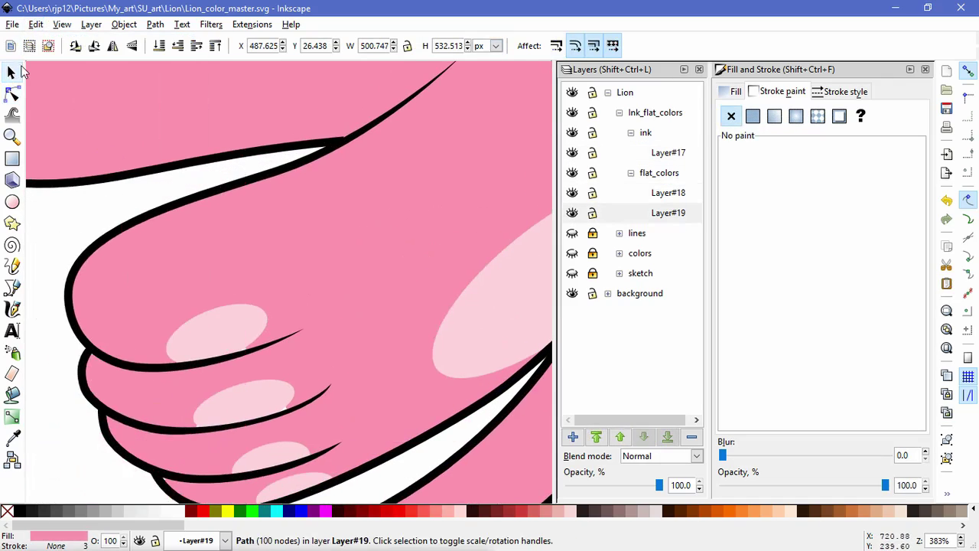
click(16, 99)
drag(246, 349, 238, 353)
drag(287, 408, 207, 430)
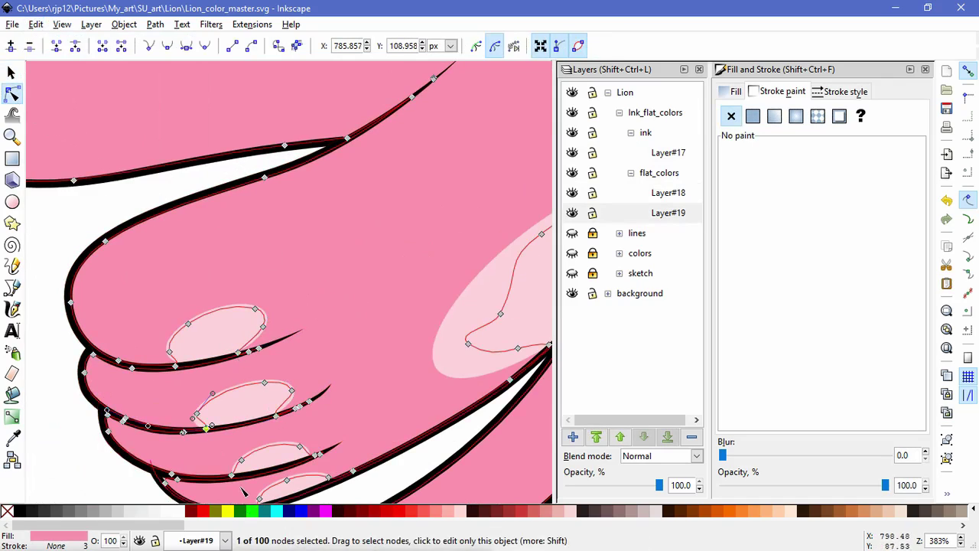
click(443, 464)
Fill the lion's mane with flat pale pink on Layer#18 using the Paint Bucket.
scroll(237, 444, down, 2)
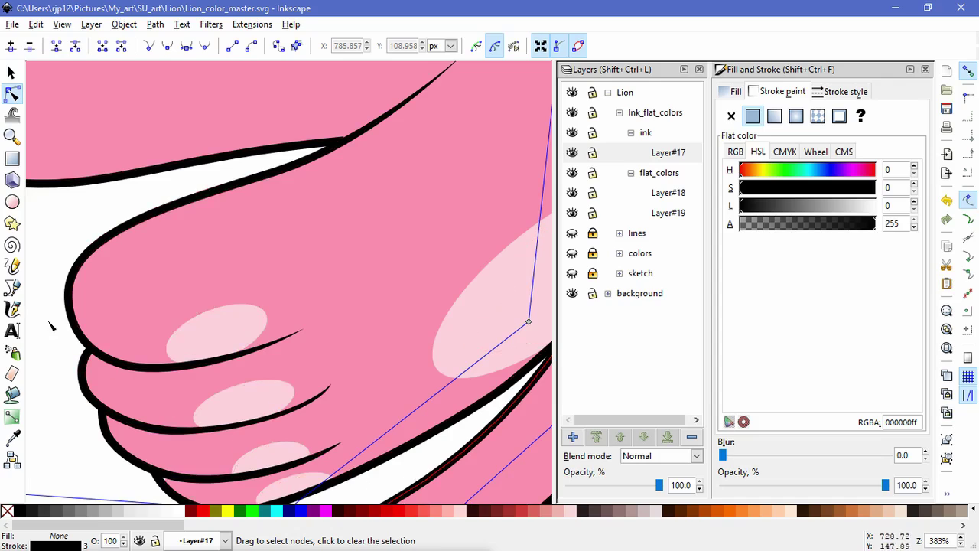
scroll(43, 343, down, 1)
click(282, 447)
key(space)
drag(246, 446, 406, 444)
scroll(406, 444, down, 2)
key(space)
drag(177, 420, 324, 424)
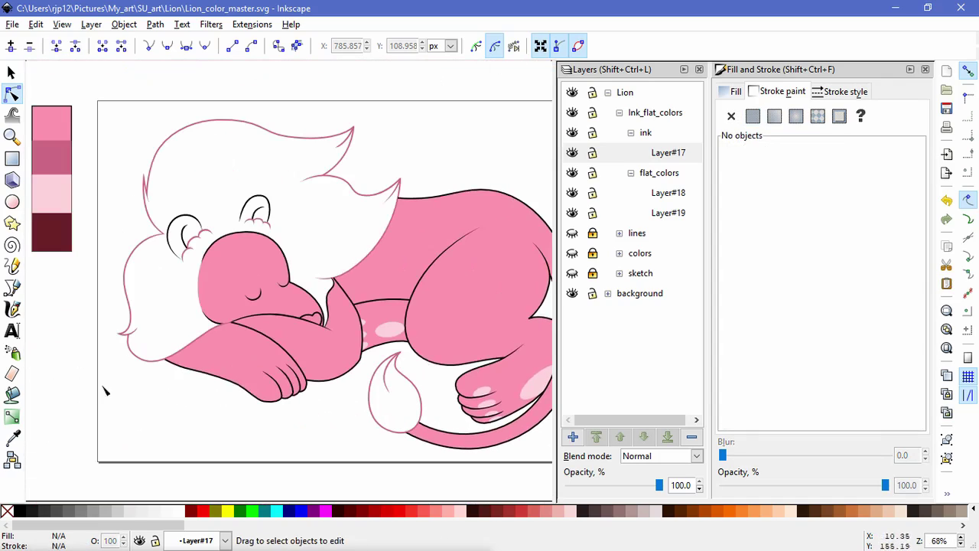
click(13, 438)
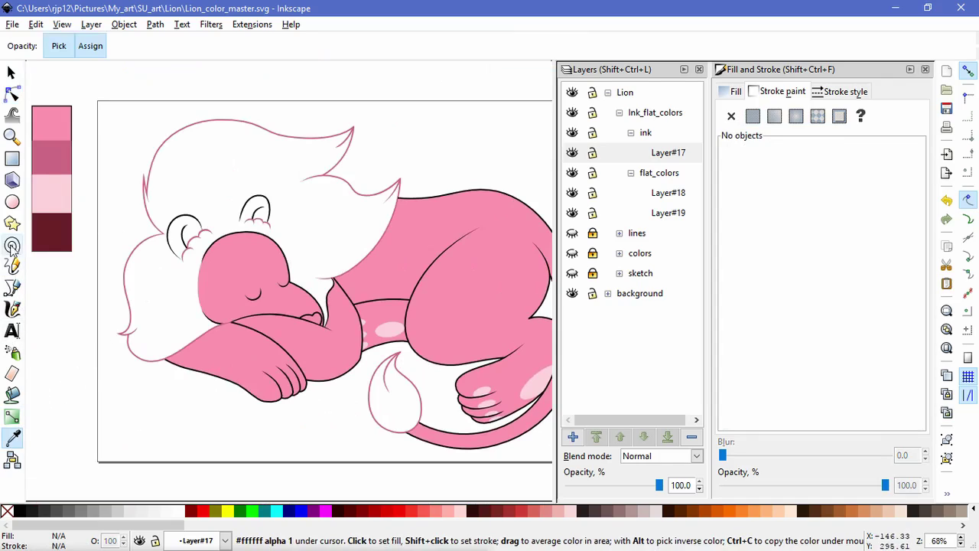
click(13, 395)
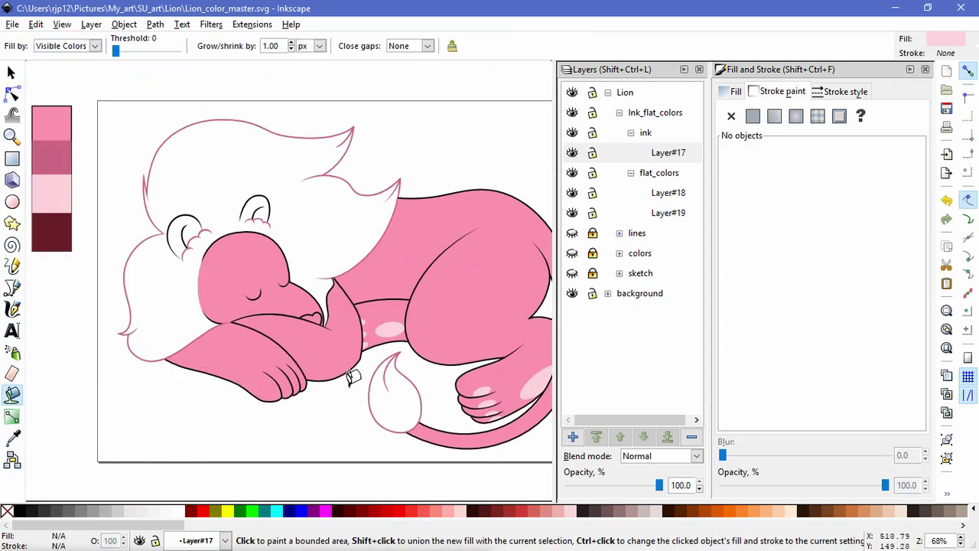
click(666, 195)
click(184, 280)
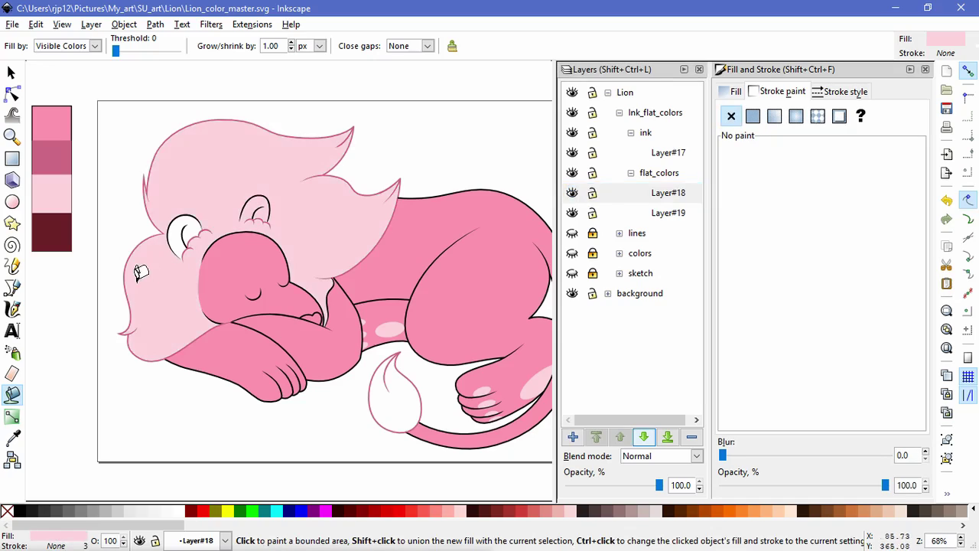
Fill the lion's nose shape with the dark maroon from the palette.
key(n)
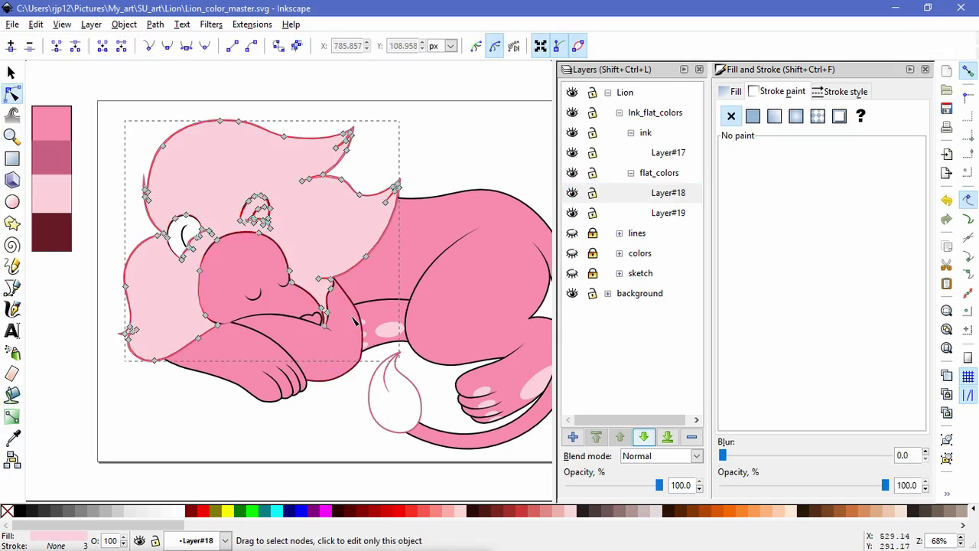
click(322, 321)
key(d)
click(67, 237)
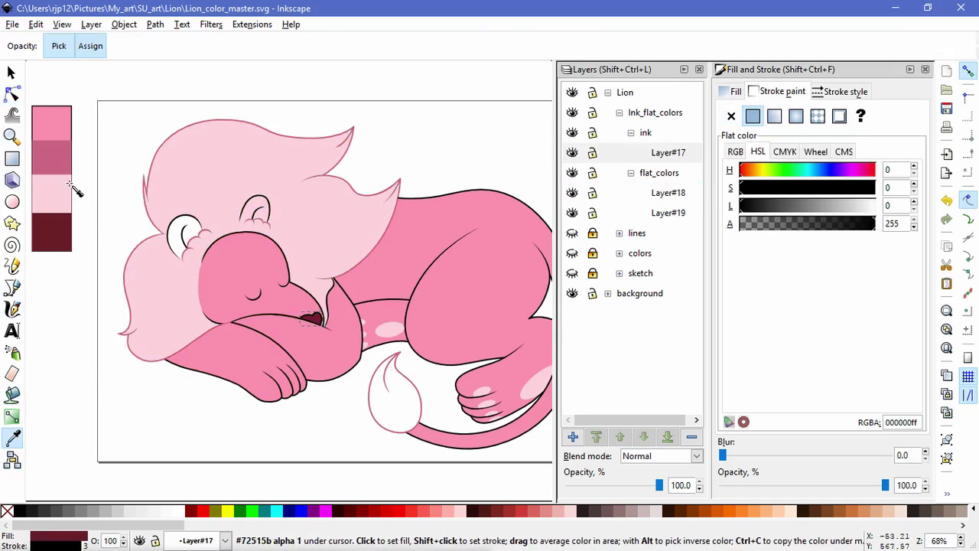
key(n)
click(117, 419)
Trace the ear above the forehead with a closed shape in the body pink, following its ink outline and fur curls.
scroll(251, 205, up, 4)
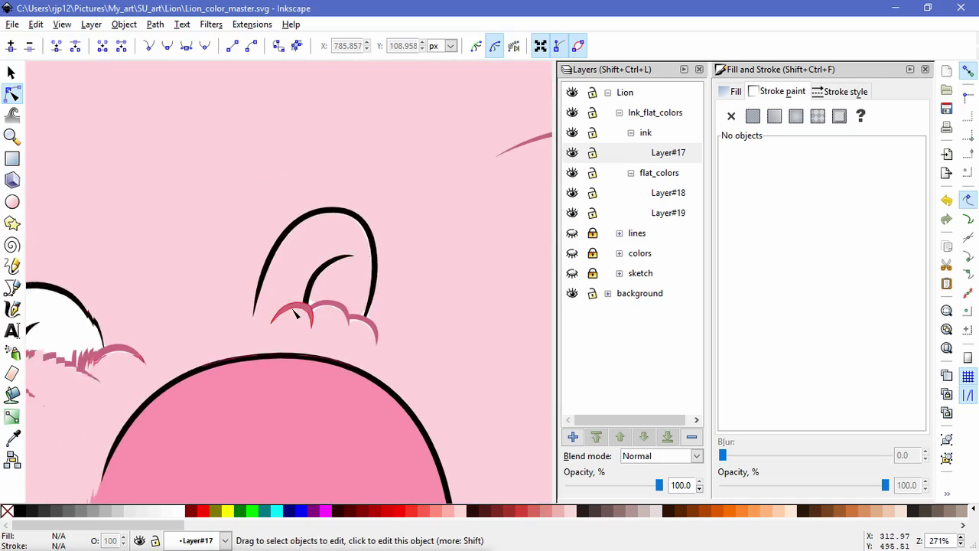
click(14, 437)
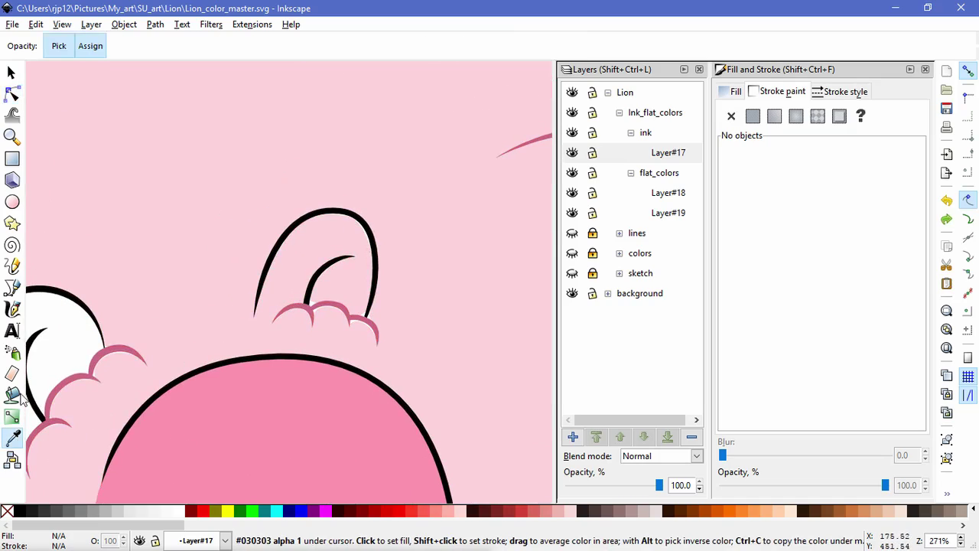
click(12, 289)
click(253, 317)
drag(275, 319, 282, 313)
click(291, 308)
click(309, 310)
click(335, 303)
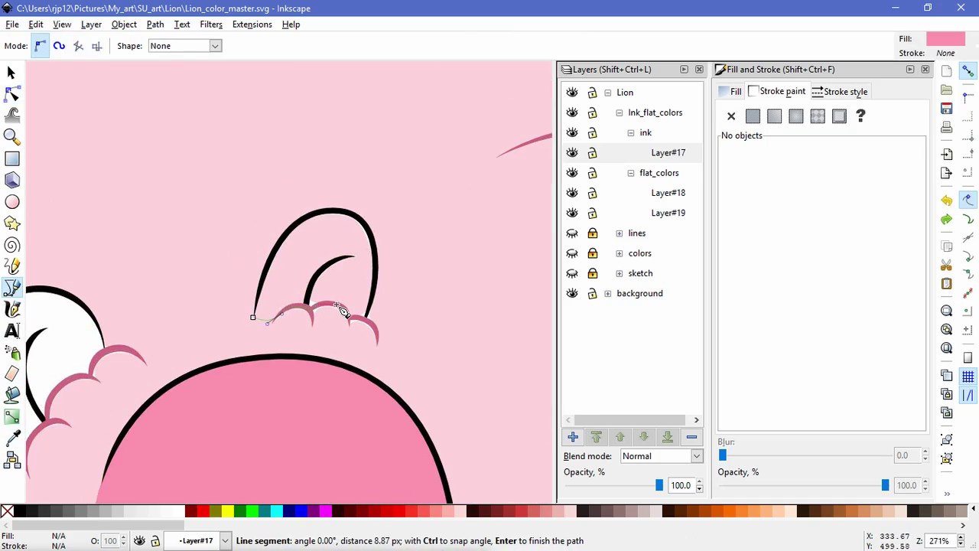
click(353, 319)
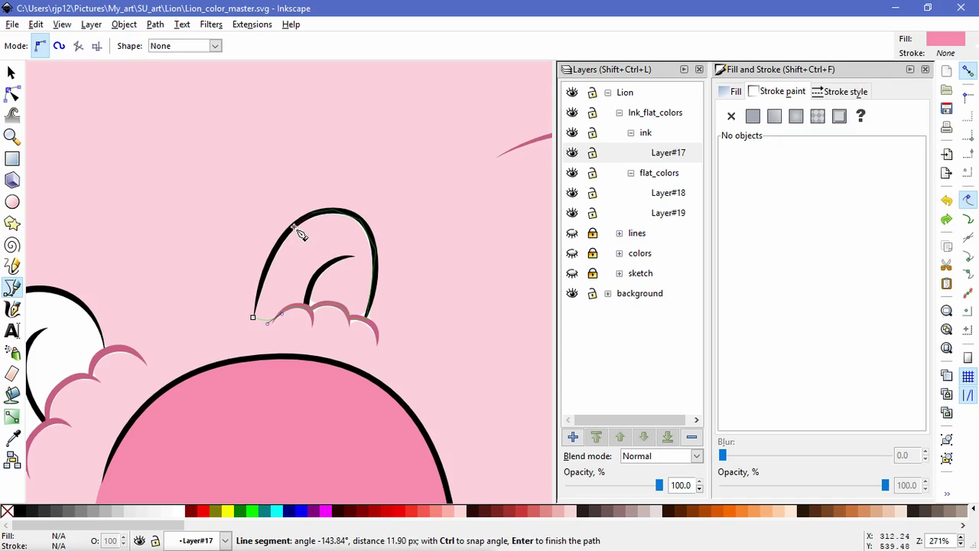
click(254, 316)
click(11, 93)
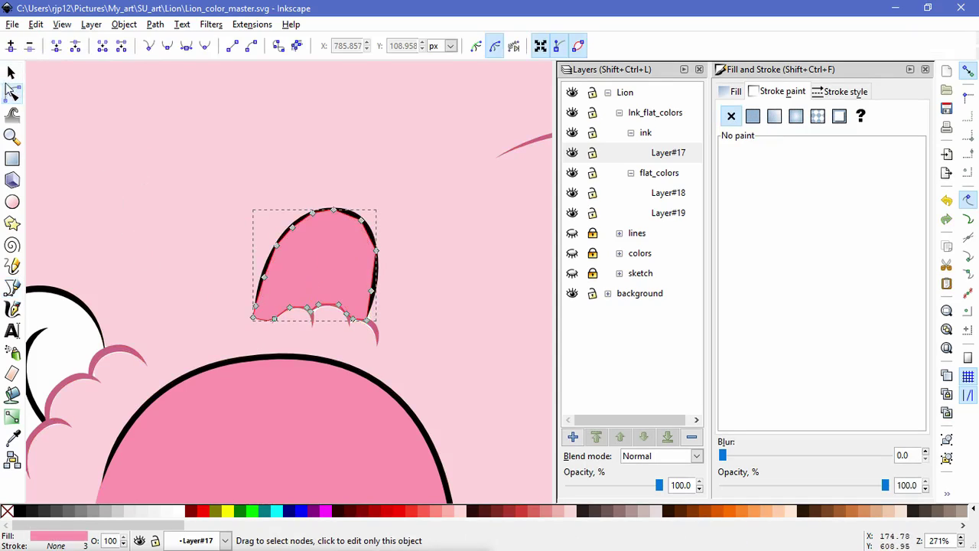
Cut the traced ear shape from the ink layer and paste it in place on Layer#18.
click(11, 72)
key(ctrl+x)
click(145, 190)
click(36, 24)
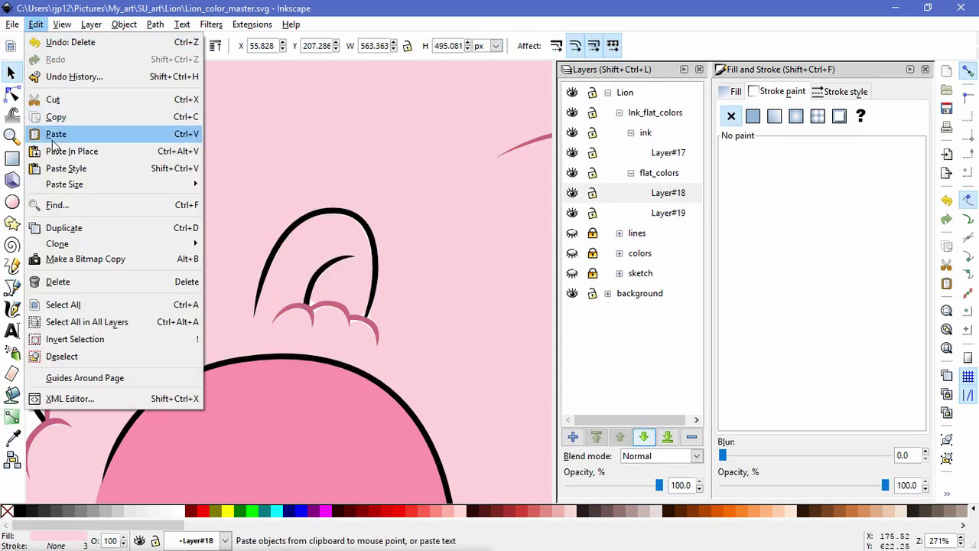
click(54, 148)
Adjust the mane shape's nodes below the forehead ear so its edge runs beneath the fur curl lines.
click(352, 334)
key(n)
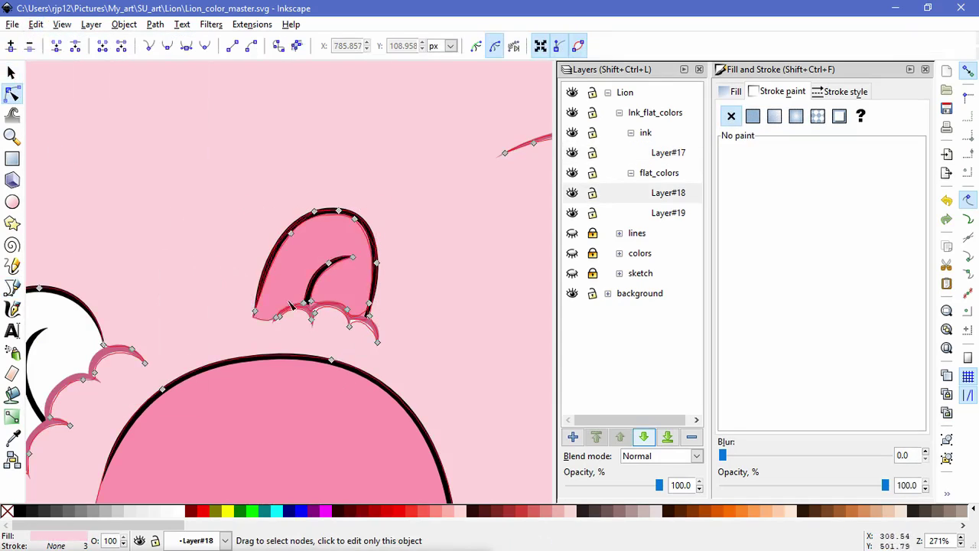
scroll(346, 349, up, 2)
drag(296, 293, 291, 287)
mouse_move(365, 320)
mouse_down()
mouse_move(366, 309)
mouse_move(399, 303)
mouse_up()
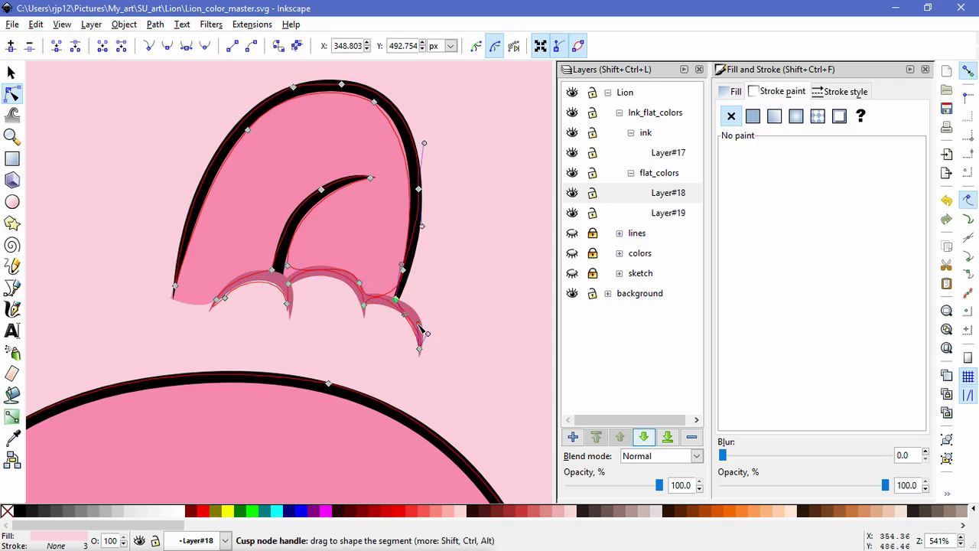
drag(290, 309, 291, 303)
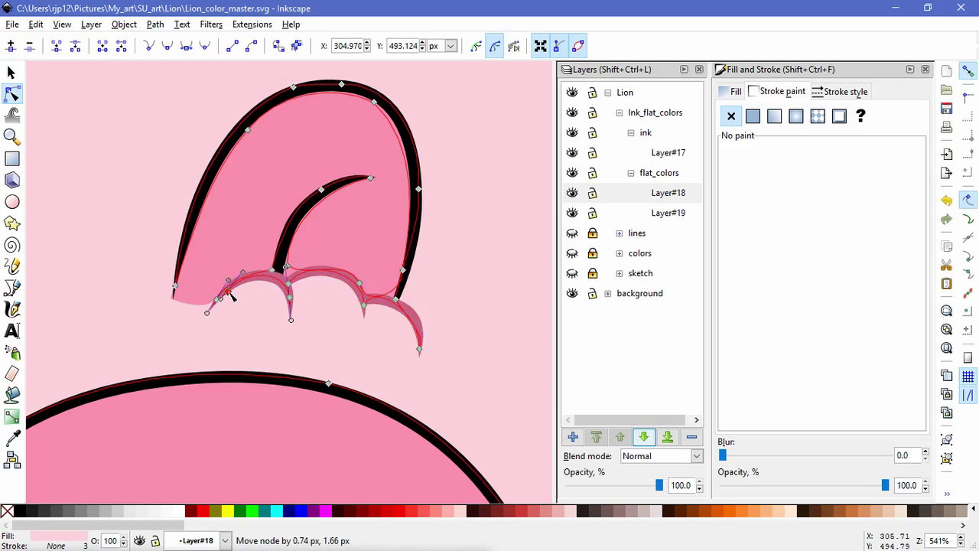
click(229, 430)
Adjust the mane shape's nodes along the fur curls of the unfilled ear so its edge sits beneath the lines.
scroll(265, 430, down, 5)
scroll(157, 474, up, 2)
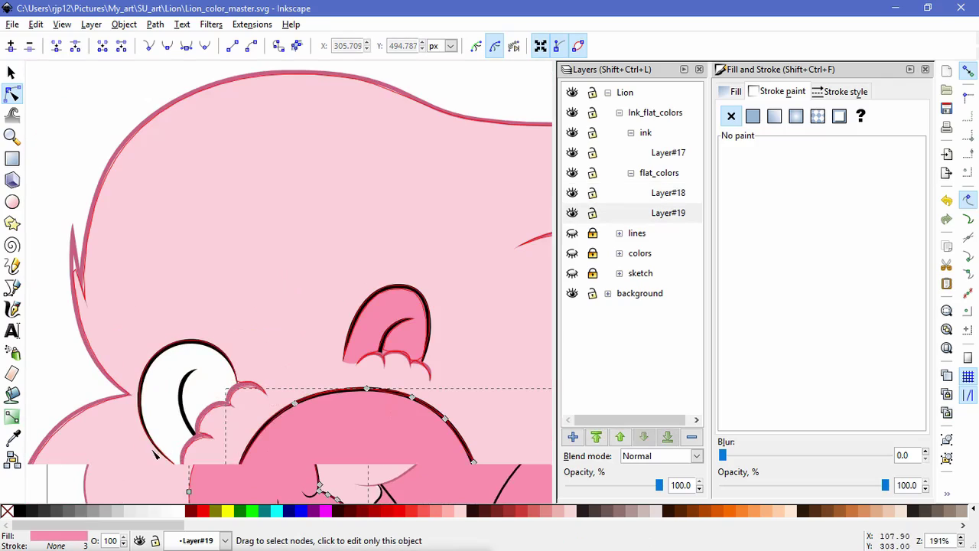
scroll(150, 419, up, 3)
click(228, 441)
click(261, 420)
drag(210, 372, 268, 367)
drag(348, 330, 340, 327)
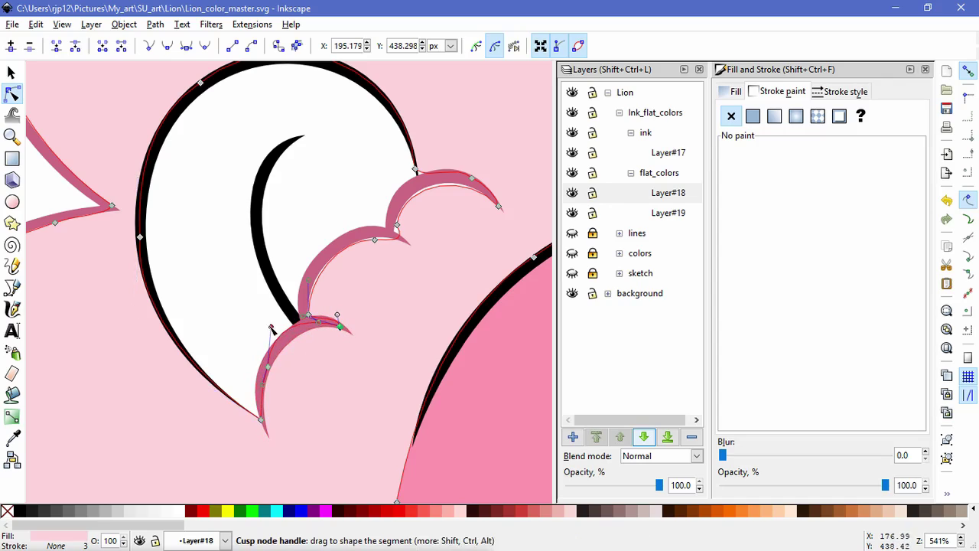
click(304, 316)
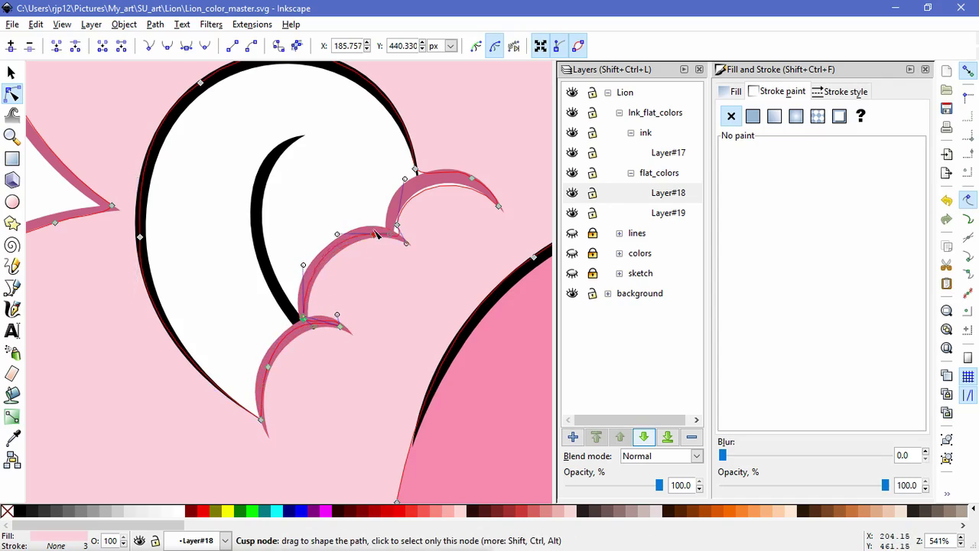
drag(396, 224, 389, 228)
drag(399, 182, 415, 169)
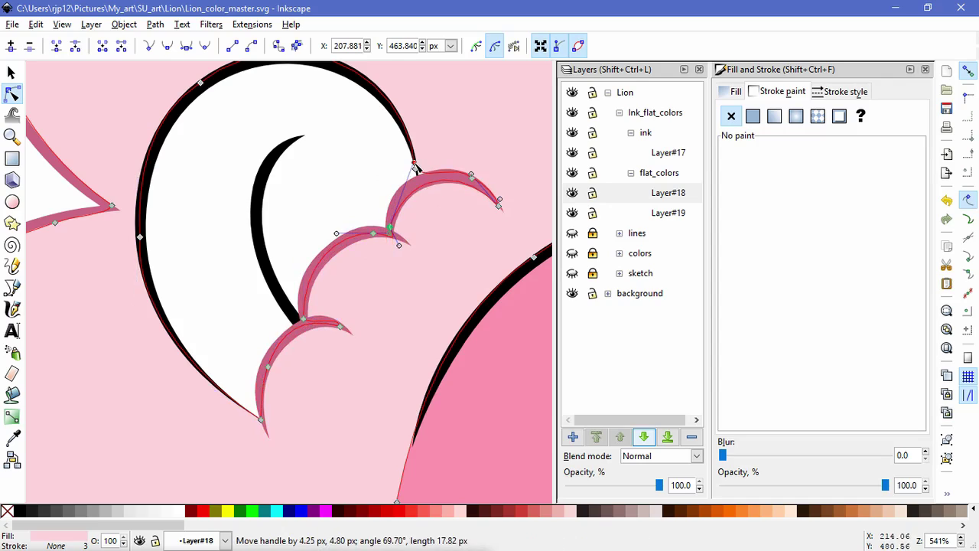
Fill the remaining white ear with the body pink on Layer#18 and bring the whole page into view.
key(u)
click(214, 291)
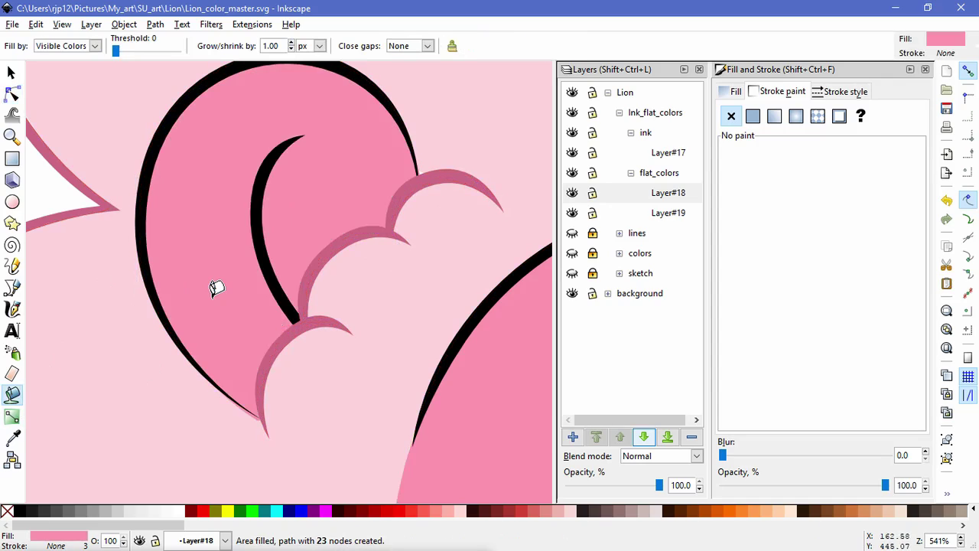
scroll(217, 288, down, 6)
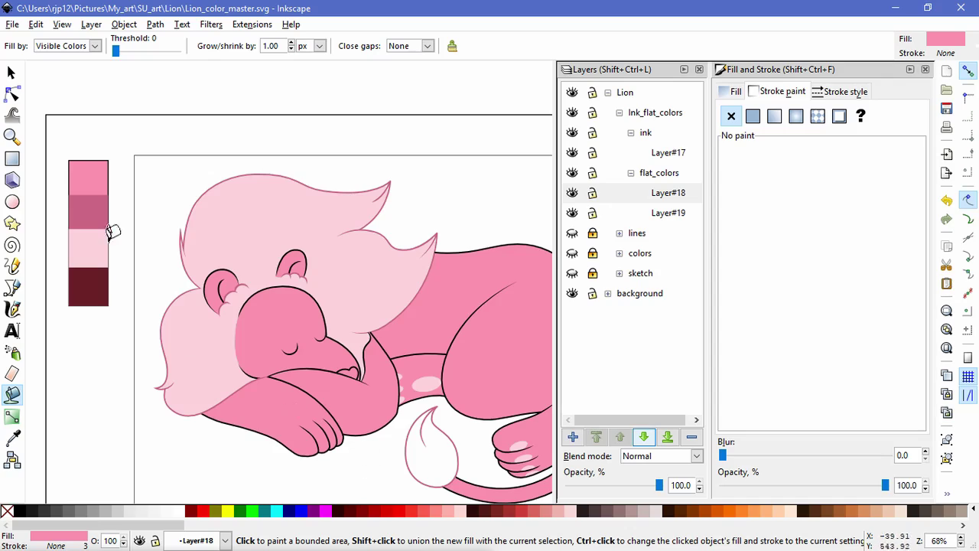
click(12, 94)
click(377, 476)
drag(377, 474, 295, 451)
key(5)
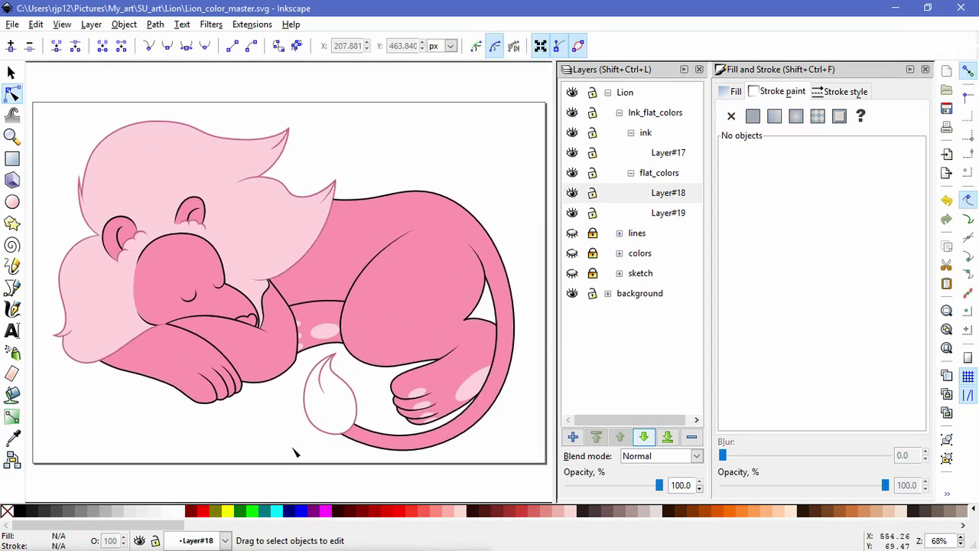
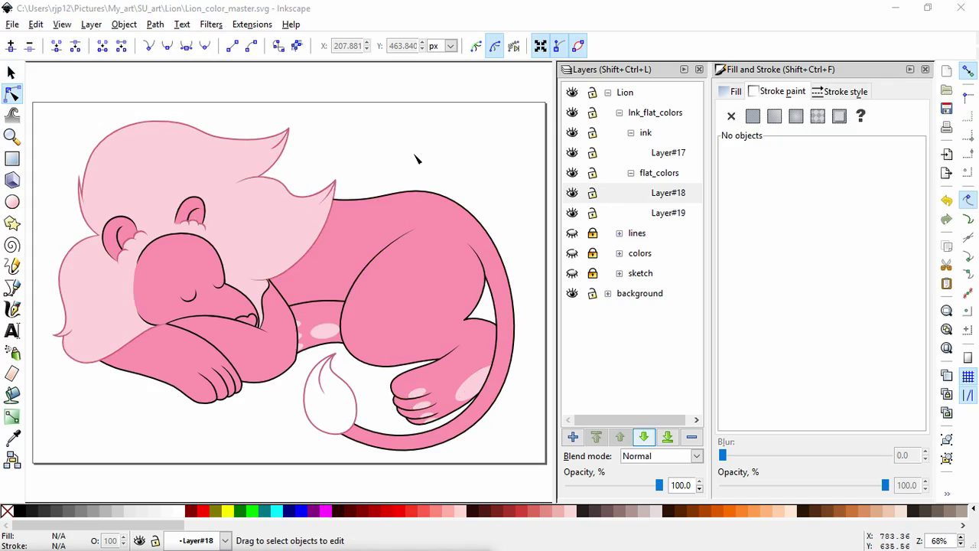
Extend the mane shape's nodes into the pointed tip of the tuft over the lion's back, beneath the line art.
scroll(334, 201, up, 3)
click(318, 210)
scroll(325, 196, up, 4)
key(space)
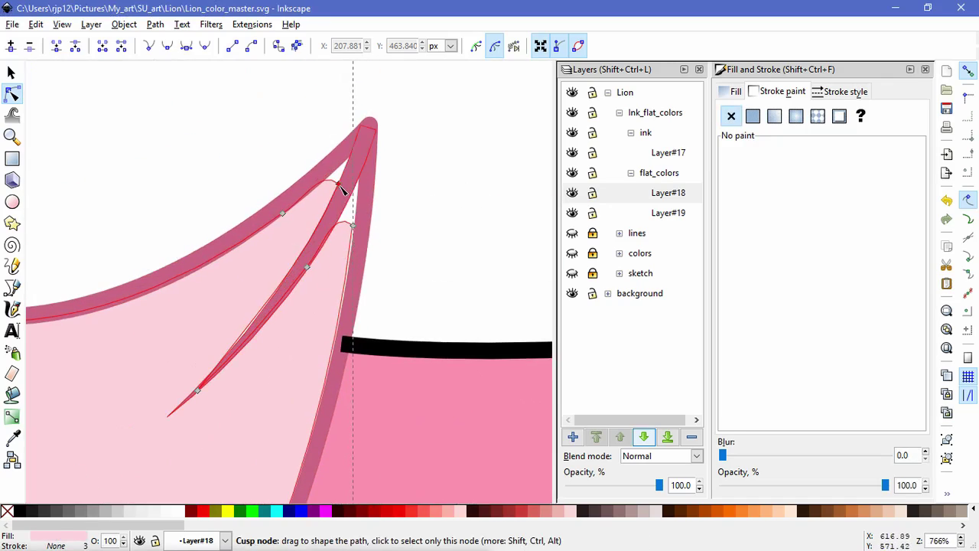
drag(339, 184, 359, 155)
drag(354, 226, 368, 176)
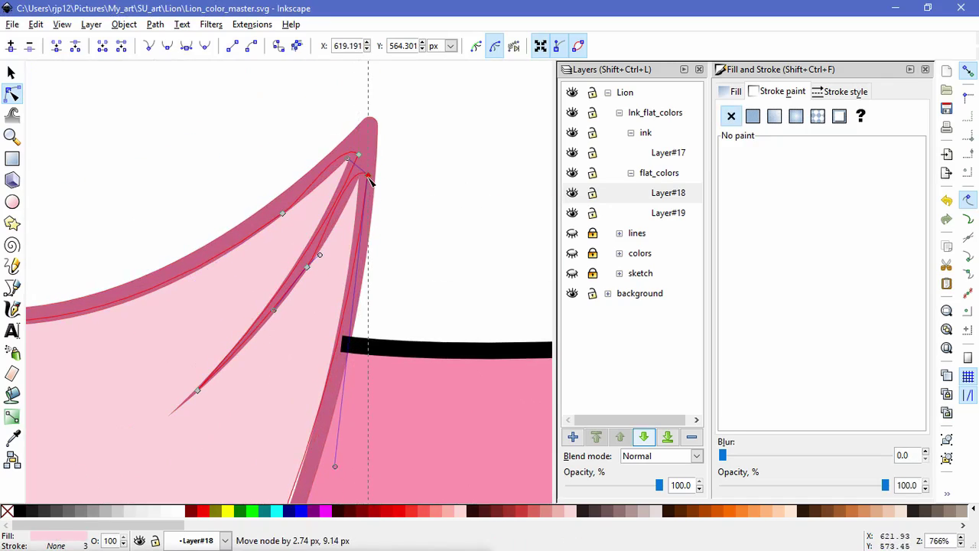
drag(335, 467, 340, 480)
click(408, 290)
click(409, 290)
scroll(400, 252, down, 4)
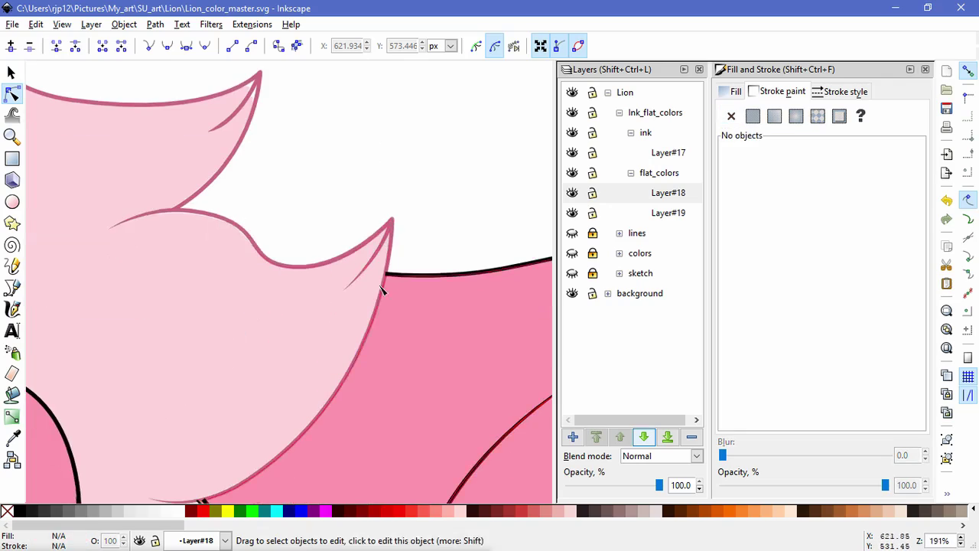
Adjust the mane shape's nodes along the wave between the two tufts and into the upper tuft's tip beneath the lines.
scroll(206, 200, up, 4)
click(187, 307)
scroll(210, 334, down, 2)
drag(251, 310, 254, 307)
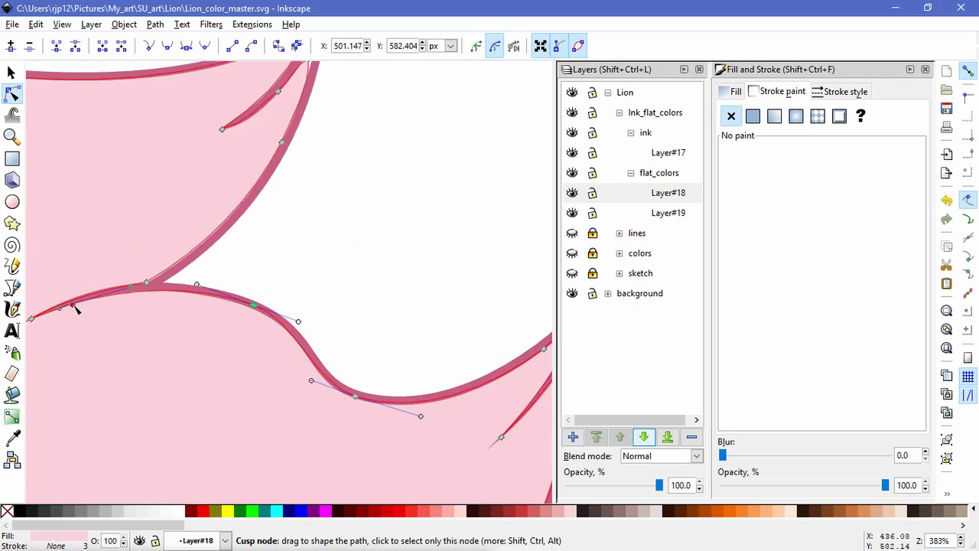
drag(146, 285, 153, 283)
scroll(319, 268, up, 2)
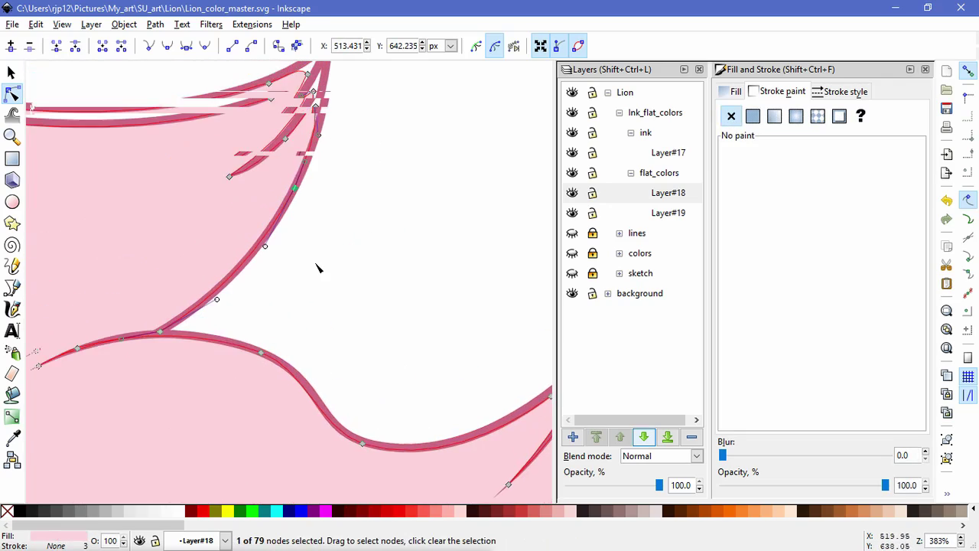
scroll(319, 268, up, 4)
drag(324, 159, 334, 176)
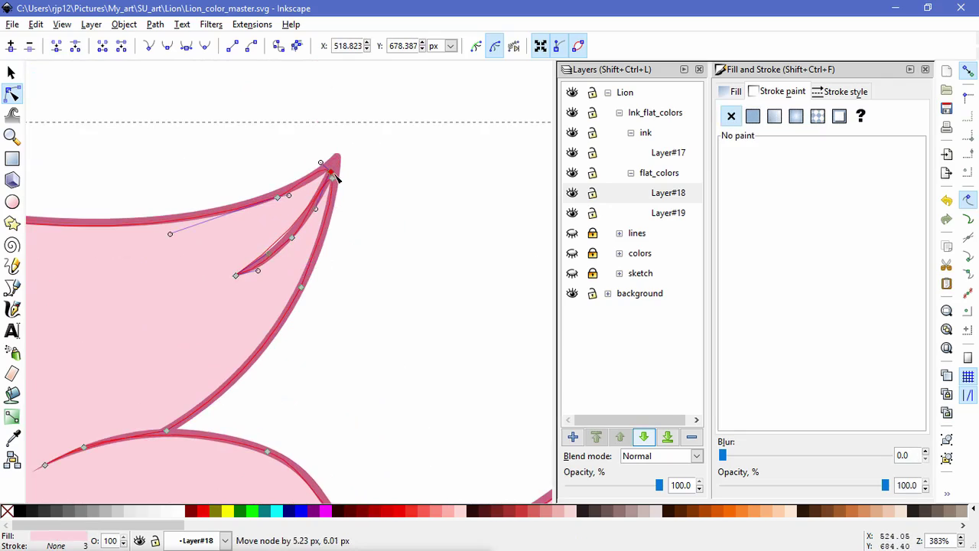
click(344, 404)
ctrl+scroll(417, 291, down, 3)
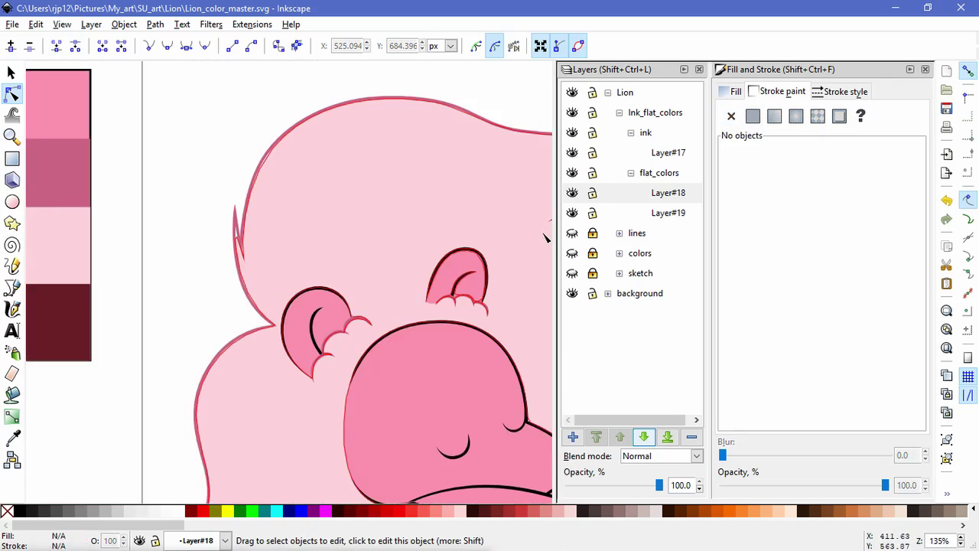
Move the mane shape's nodes at the spike behind the head and along the crown beneath the line art.
click(311, 312)
ctrl+scroll(301, 309, up, 2)
drag(194, 435, 192, 408)
drag(196, 461, 203, 443)
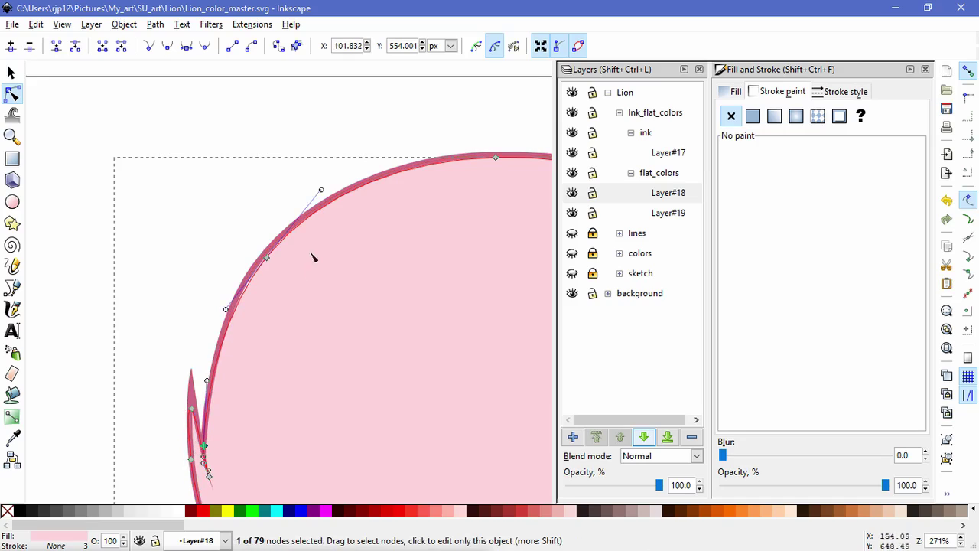
drag(267, 257, 265, 251)
drag(496, 158, 500, 150)
key(space)
drag(513, 226, 158, 305)
click(449, 266)
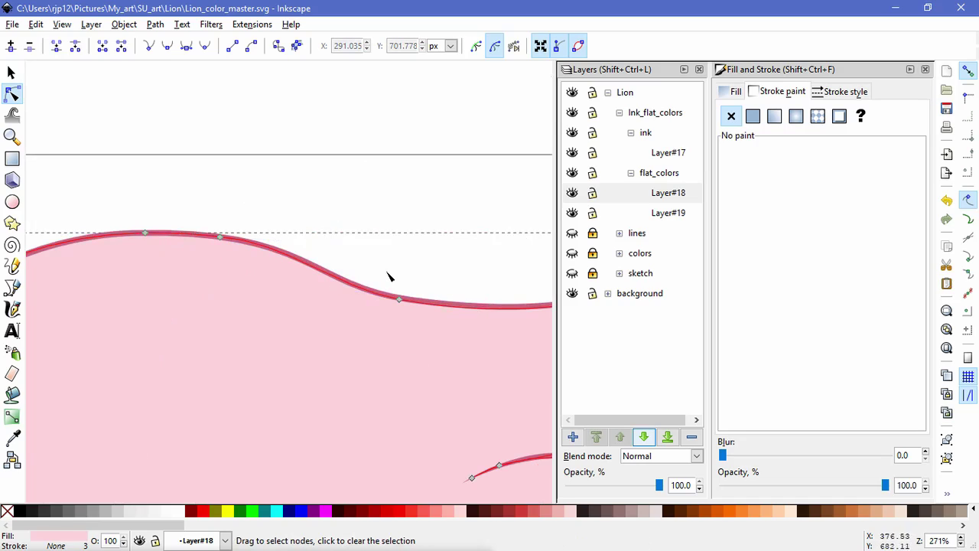
click(387, 278)
Adjust the mane shape's nodes around the small spike of the lower mane lobe so the fill reaches beneath its lines.
scroll(388, 279, down, 5)
scroll(357, 379, down, 2)
scroll(302, 326, up, 4)
scroll(302, 323, down, 5)
scroll(303, 315, up, 6)
click(303, 315)
drag(114, 457, 96, 459)
drag(159, 446, 156, 454)
drag(135, 489, 132, 475)
drag(118, 188, 113, 189)
Move the mane shape's nodes at the notch between the upper and lower lobes beside the left ear beneath the line art.
key(space)
drag(136, 159, 192, 395)
drag(357, 130, 349, 134)
click(348, 133)
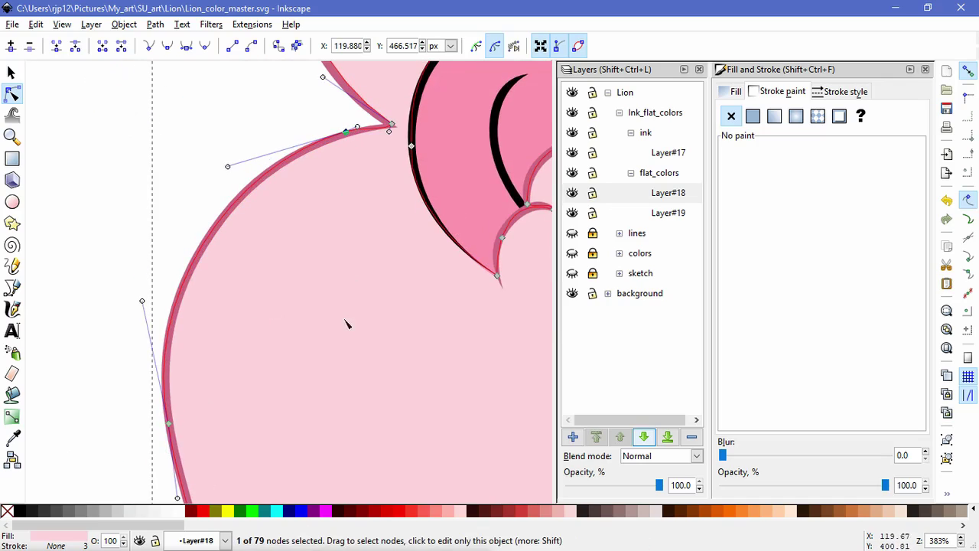
scroll(337, 359, up, 5)
drag(389, 286, 389, 289)
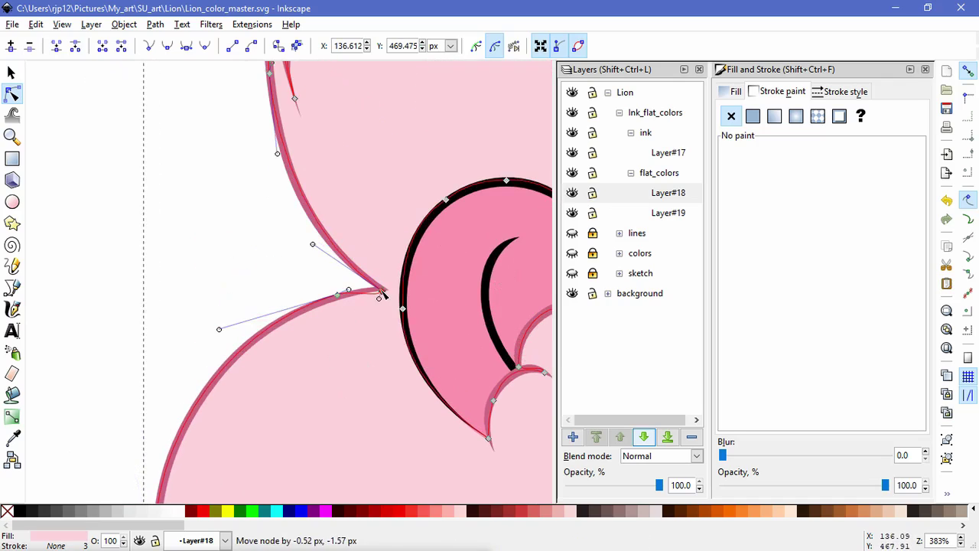
Adjust the mane shape's nodes around the ear and face so the fill's inner edges tuck beneath the line art.
scroll(289, 326, up, 5)
drag(289, 325, 228, 165)
drag(355, 482, 310, 167)
drag(237, 384, 235, 389)
drag(167, 401, 127, 387)
drag(483, 253, 487, 255)
click(317, 443)
click(317, 443)
scroll(318, 441, down, 2)
drag(417, 395, 112, 343)
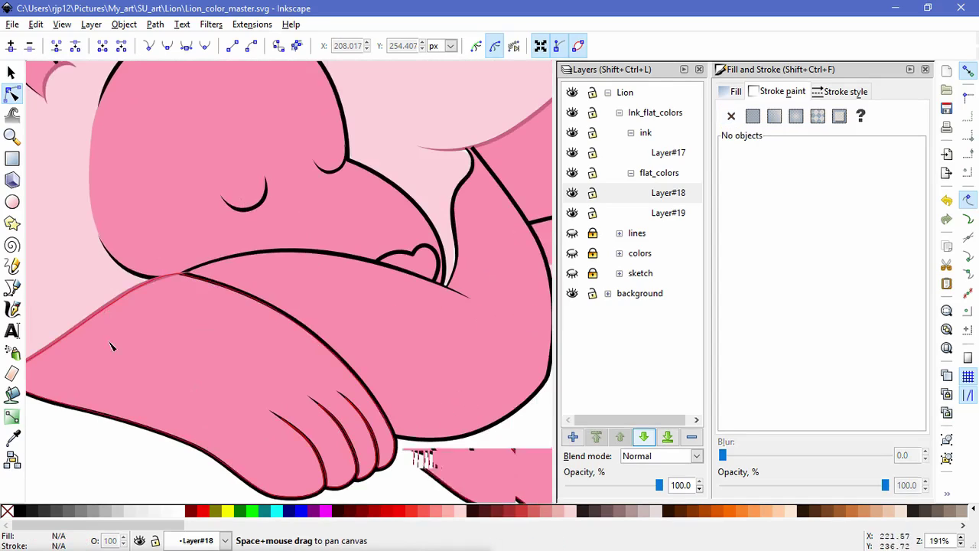
Adjust the mane shape's corner node at the chest, where the front strand meets the lower mane line.
click(442, 186)
scroll(442, 186, up, 2)
drag(441, 187, 472, 362)
drag(310, 296, 301, 297)
drag(395, 311, 212, 289)
click(352, 255)
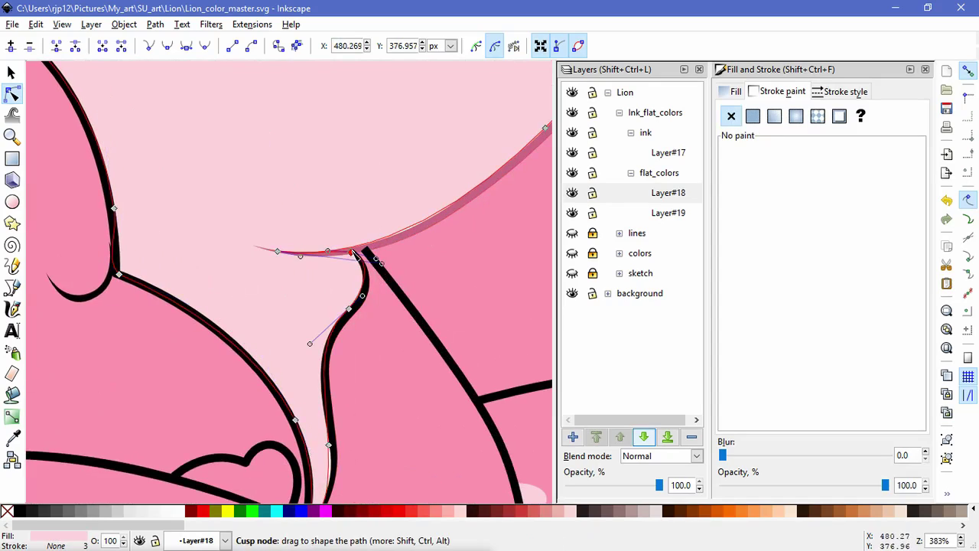
Recolor the black line of the chest strand with the mane outline's dark pink, c55e83.
click(359, 260)
key(d)
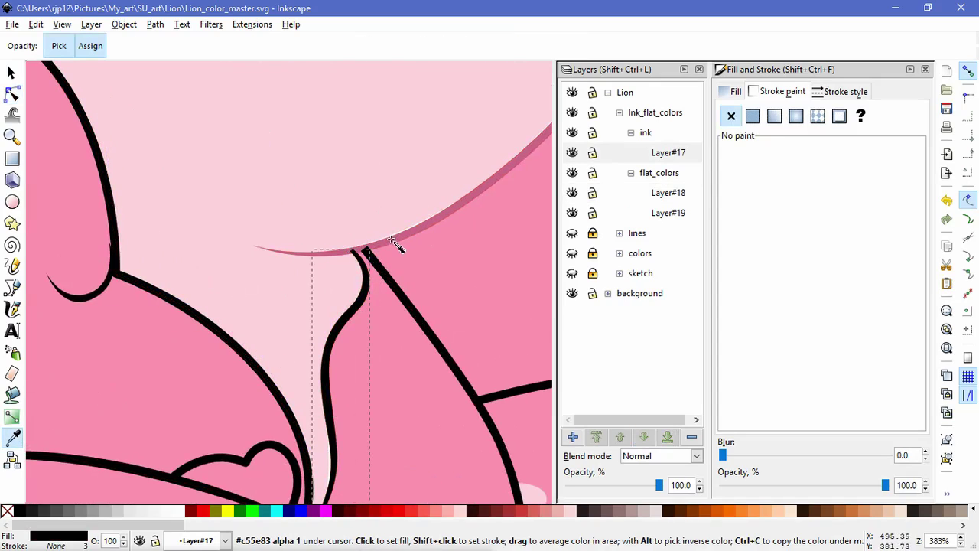
click(392, 244)
Move the mane shape's node and handle along the curve over the shoulder so the fill reaches beneath the dark pink line.
click(13, 94)
click(345, 156)
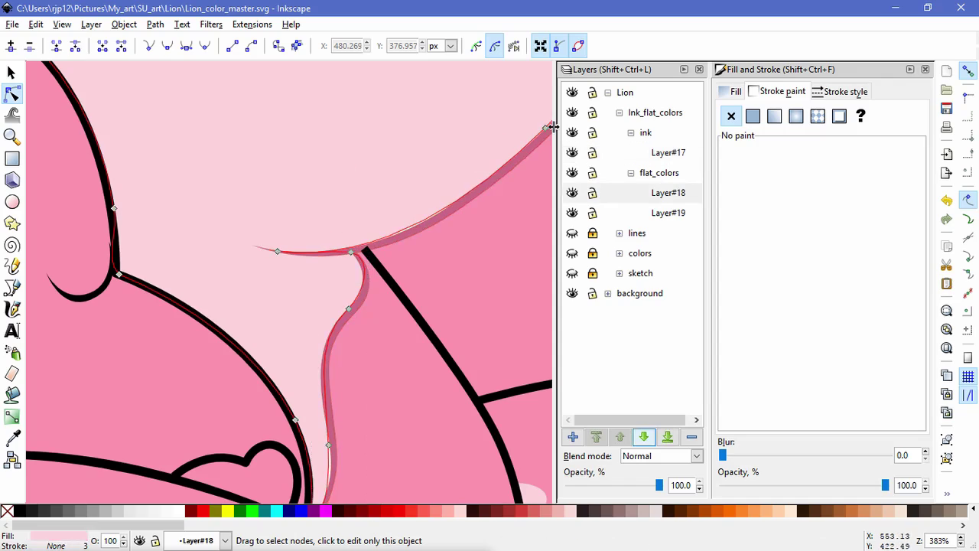
click(549, 131)
drag(480, 204, 428, 232)
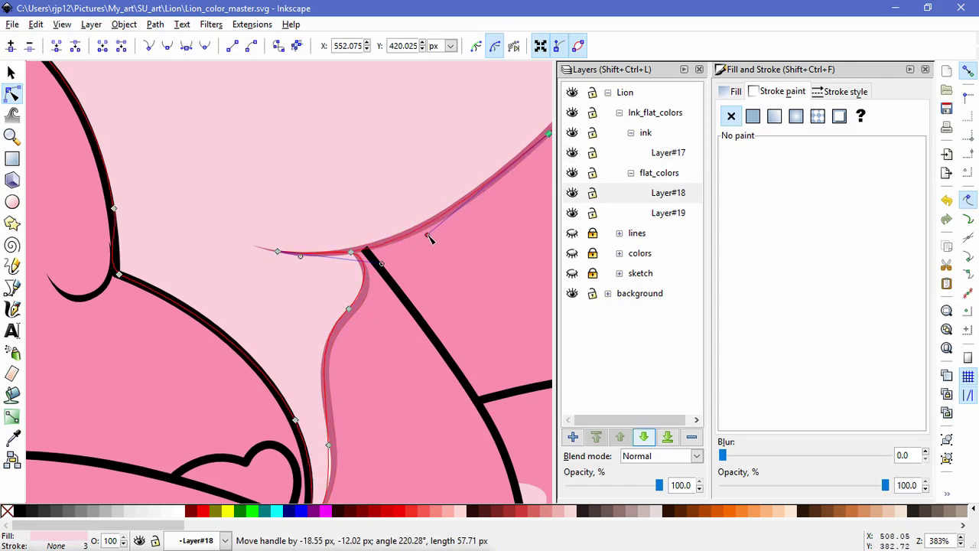
Adjust the mane shape's nodes along the lower chest strand and extend its tip beneath the foreleg line.
drag(328, 444, 387, 271)
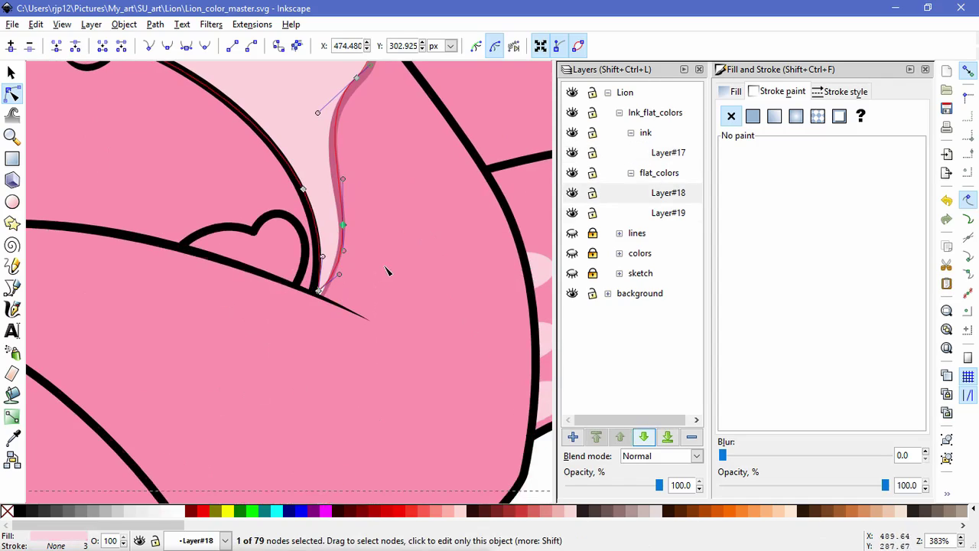
drag(321, 294, 319, 305)
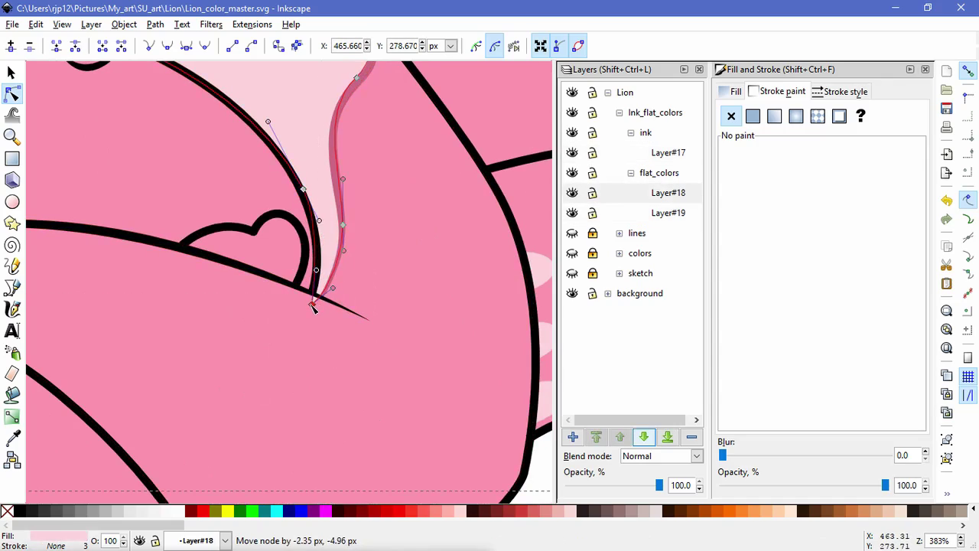
click(318, 339)
Reselect the mane shape and pull the chest strand's tip node back so the fill stays hidden beneath the foreleg line.
click(12, 73)
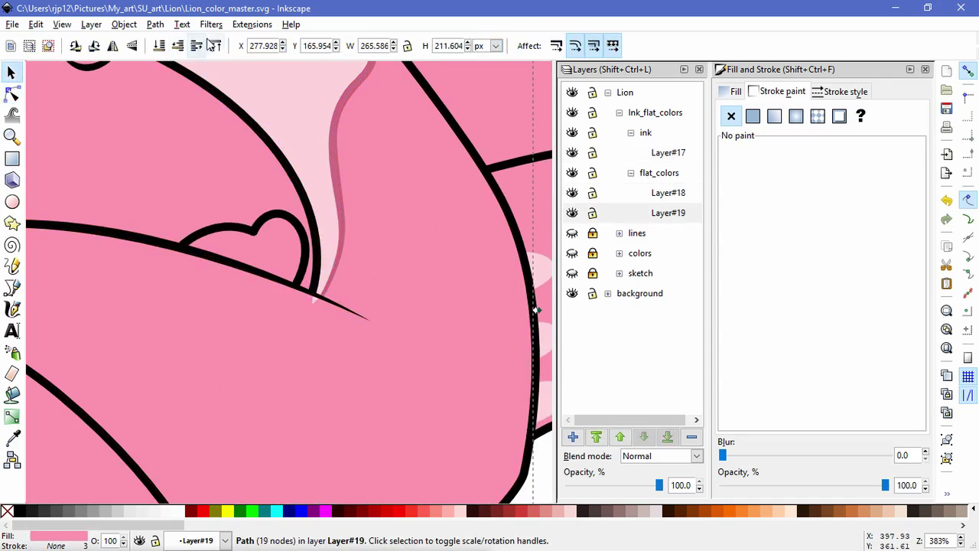
click(320, 202)
click(322, 136)
click(362, 267)
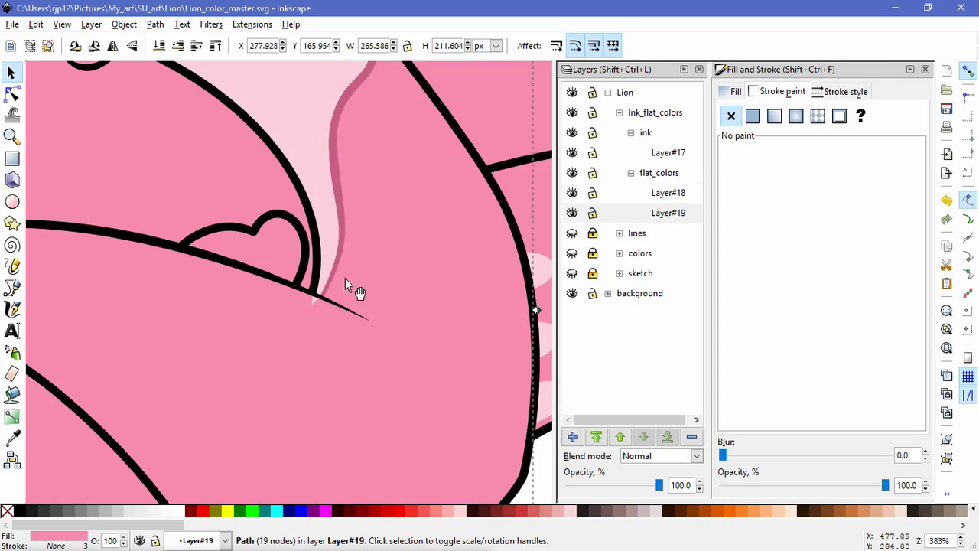
key(n)
click(339, 221)
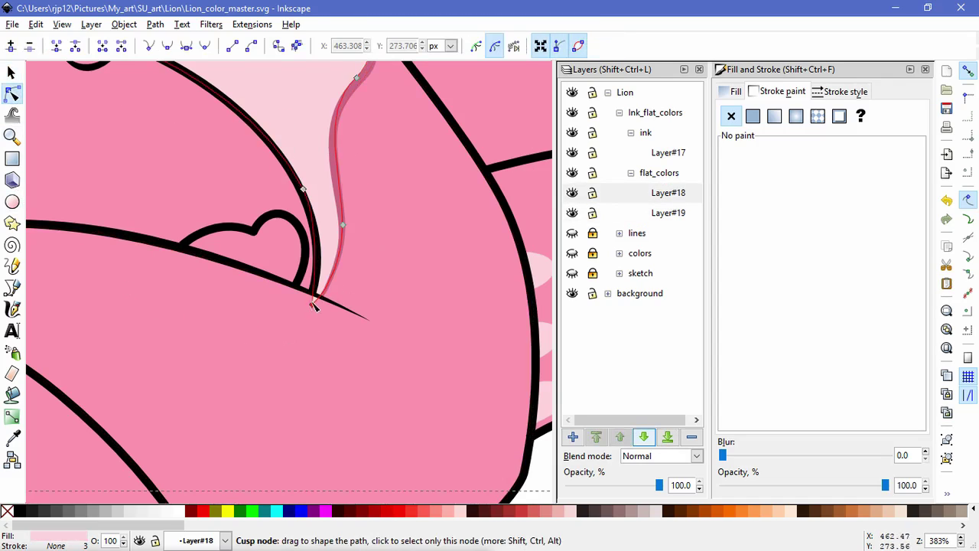
drag(328, 290, 328, 301)
click(333, 444)
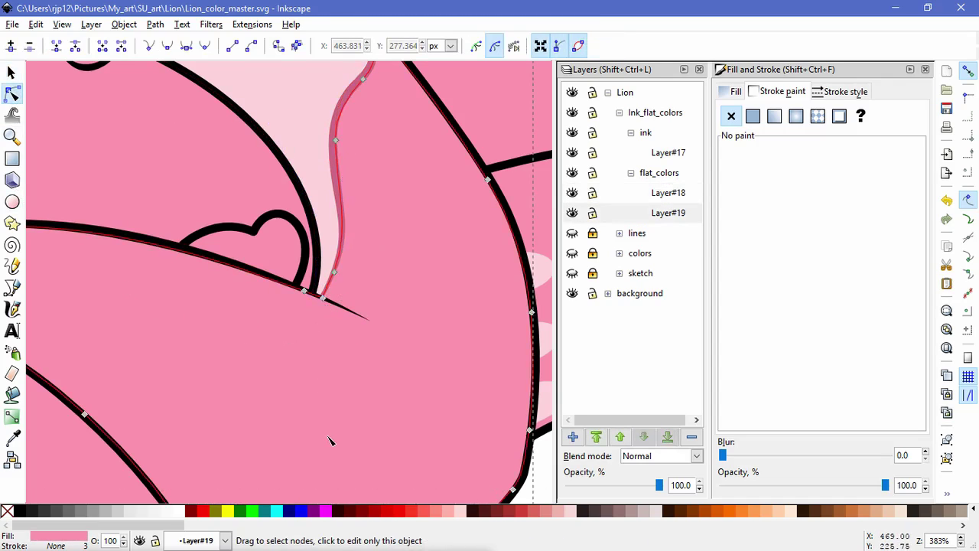
Sample the mane's light pink and bucket-fill the tail tuft with it on Layer#18, growing the fill by 1.00 px.
ctrl+scroll(331, 442, down, 4)
drag(332, 442, 232, 305)
click(161, 279)
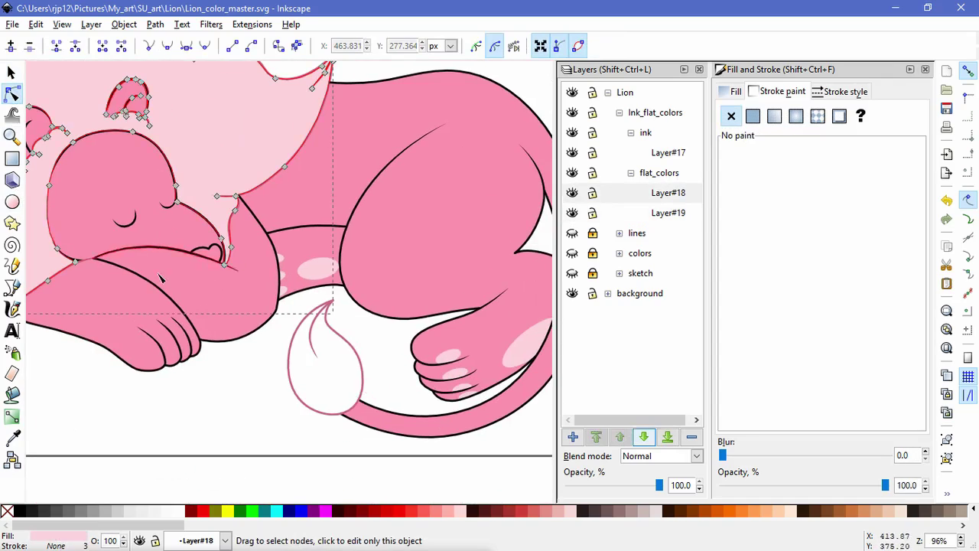
click(13, 438)
click(184, 183)
click(13, 395)
ctrl+scroll(340, 375, up, 3)
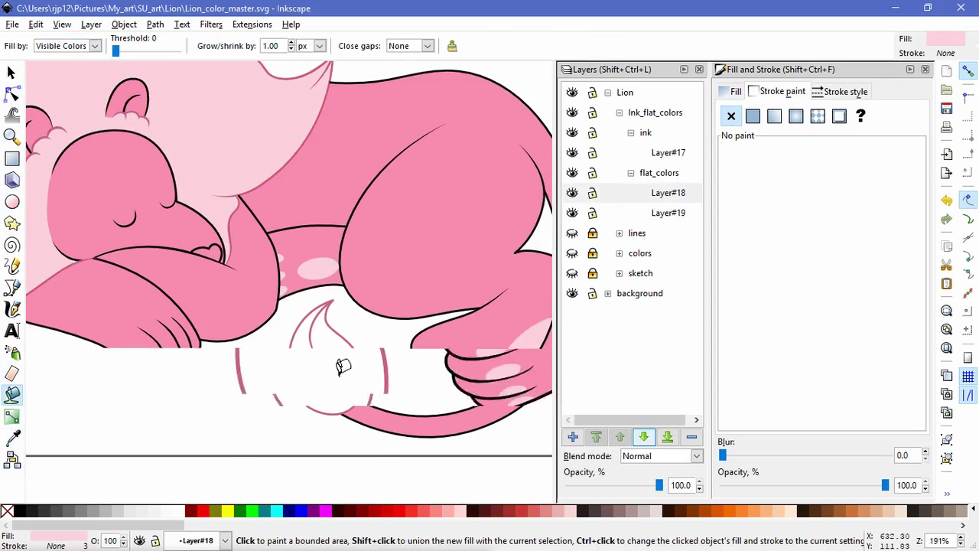
click(339, 375)
Move the end node of the tail's lower black line to meet the tuft outline, and view the whole drawing.
click(12, 93)
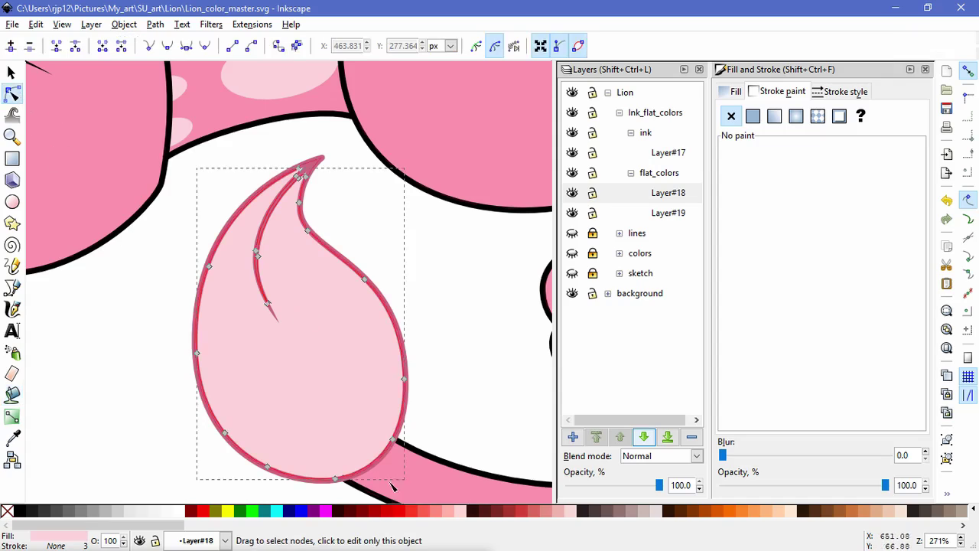
click(355, 485)
mouse_move(334, 497)
mouse_down()
mouse_move(317, 440)
mouse_move(332, 426)
mouse_up()
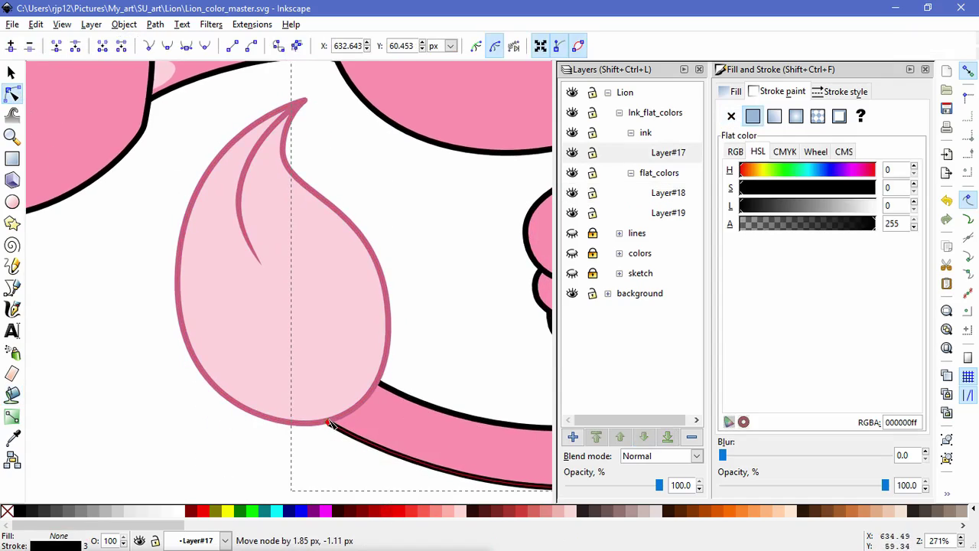
click(342, 481)
key(4)
key(5)
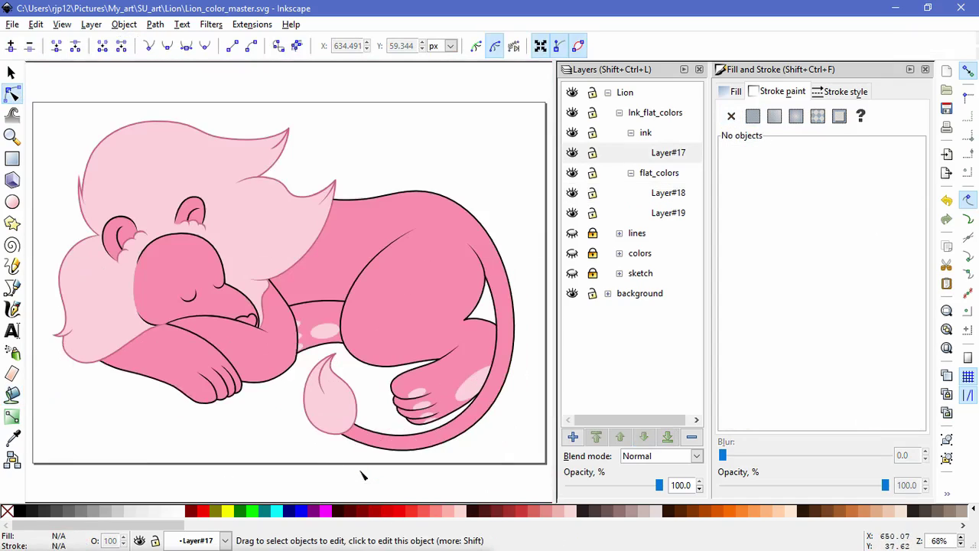